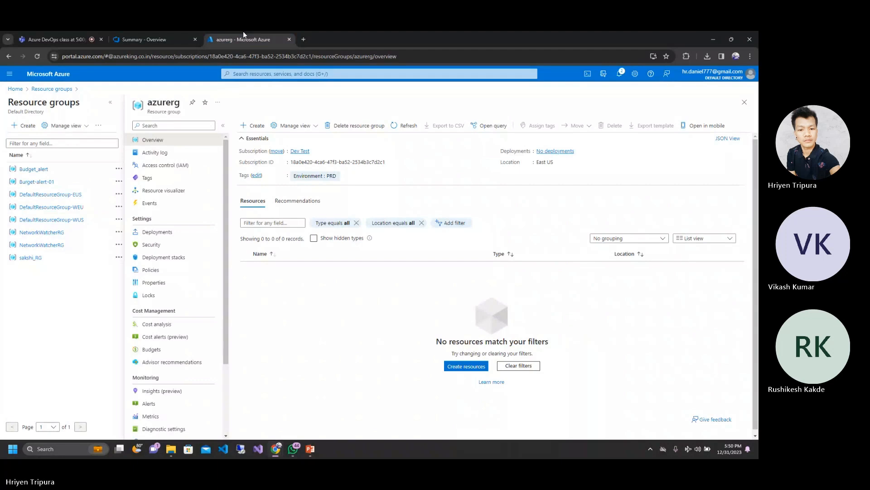
Step: Switch to the Agile_Project01 project in Azure DevOps and view its pipelines and release pipelines, returning to the pipelines list
{"action": "left_click", "coordinate": [181, 32]}
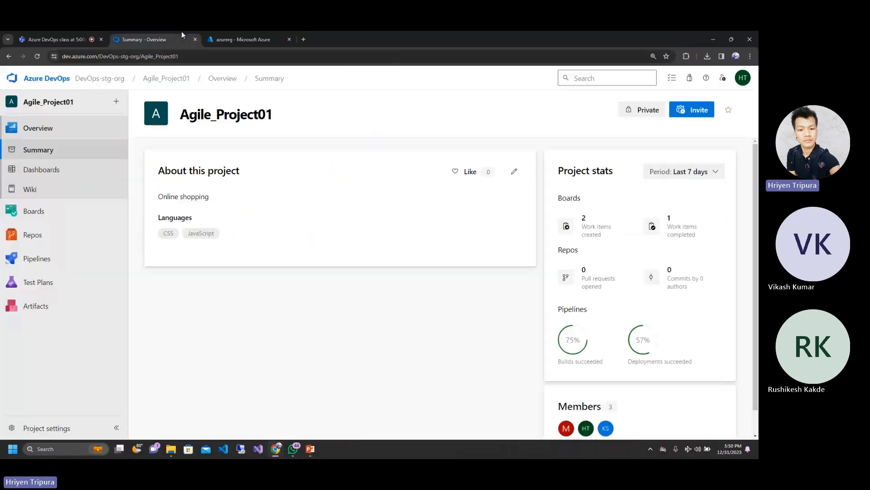
{"action": "left_click", "coordinate": [48, 260]}
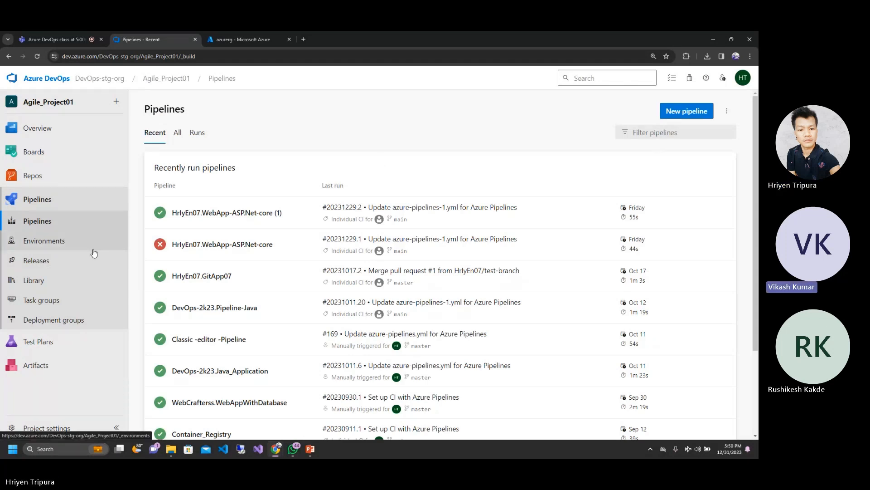
{"action": "left_click", "coordinate": [54, 260]}
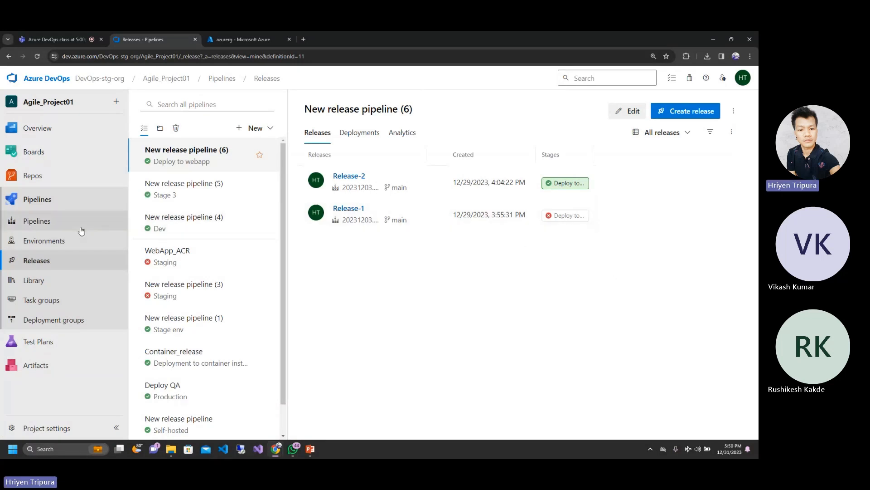
{"action": "left_click", "coordinate": [42, 204]}
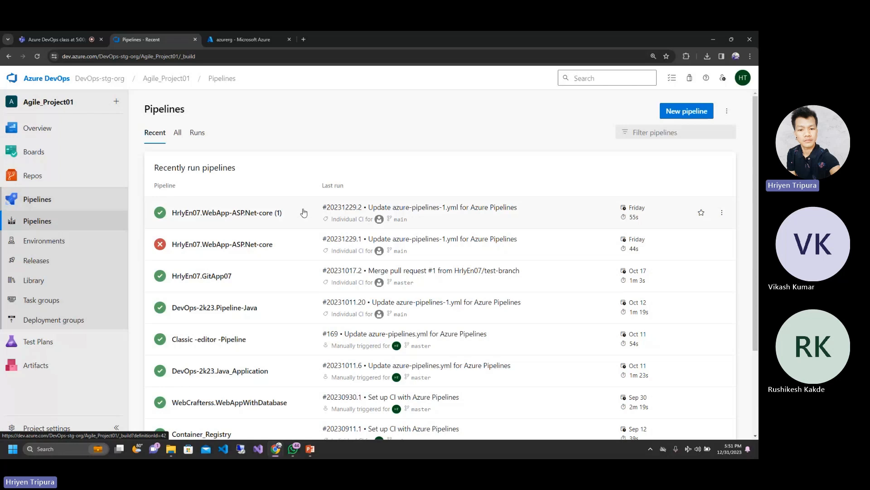
{"action": "left_click", "coordinate": [701, 113]}
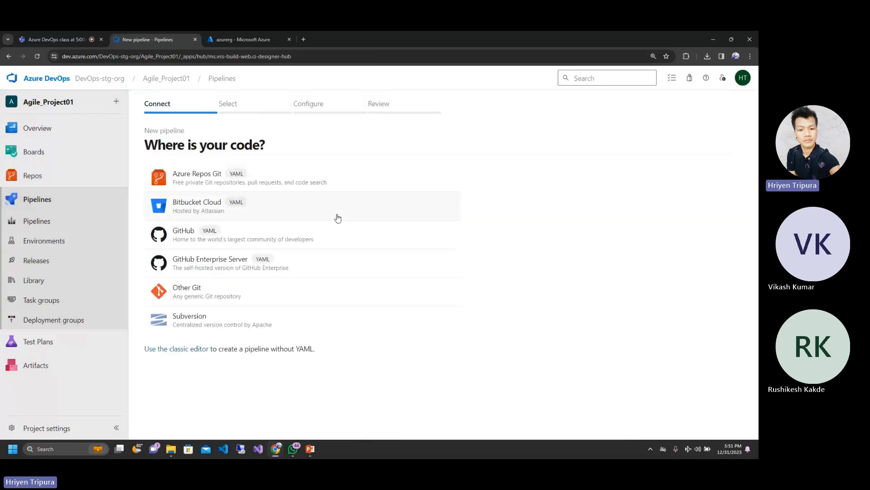
{"action": "left_click", "coordinate": [201, 177]}
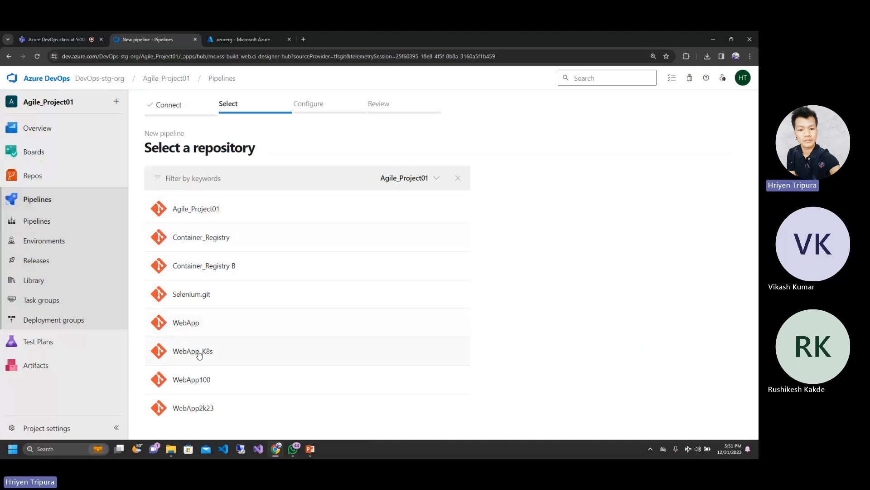
{"action": "left_click", "coordinate": [201, 380]}
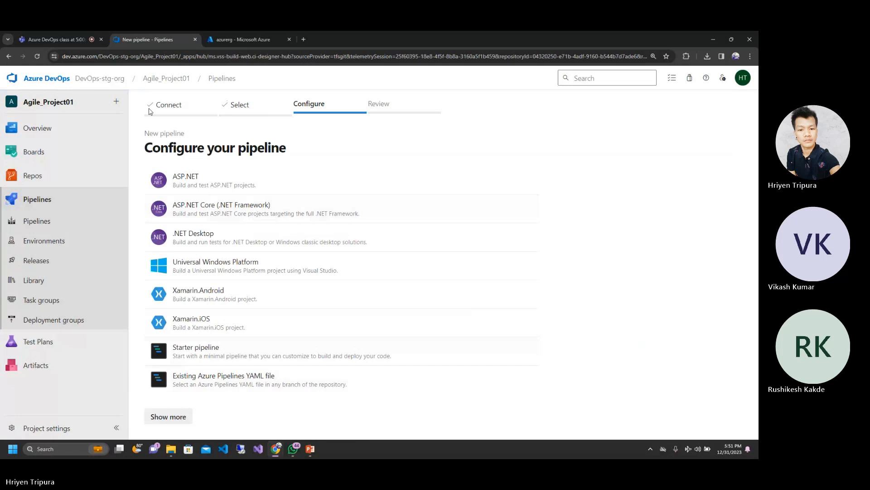
{"action": "left_click", "coordinate": [175, 79]}
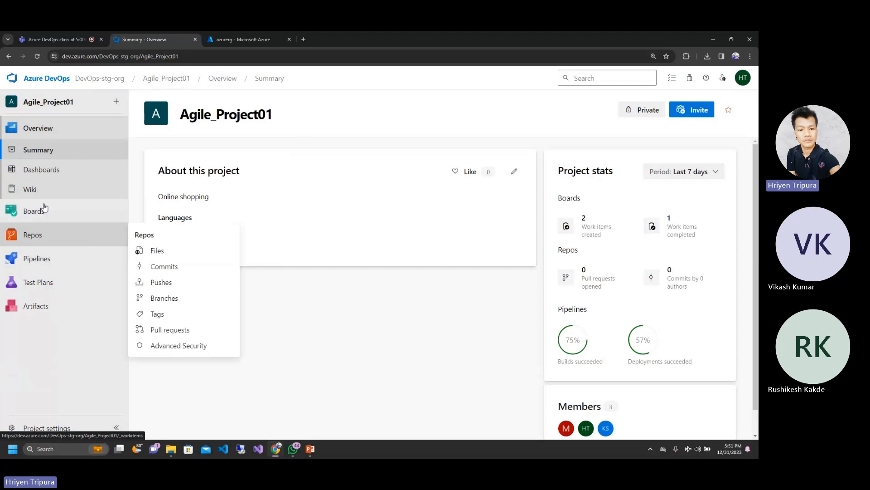
Step: Start a new pipeline in Agile_Project01 with GitHub as the code source and the WebApp-ASP.Net-core repository
{"action": "left_click", "coordinate": [41, 258]}
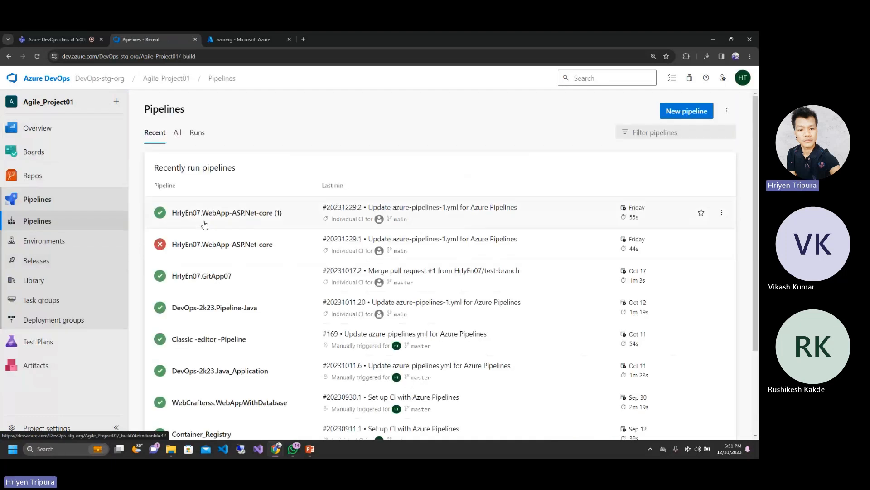
{"action": "left_click", "coordinate": [671, 113]}
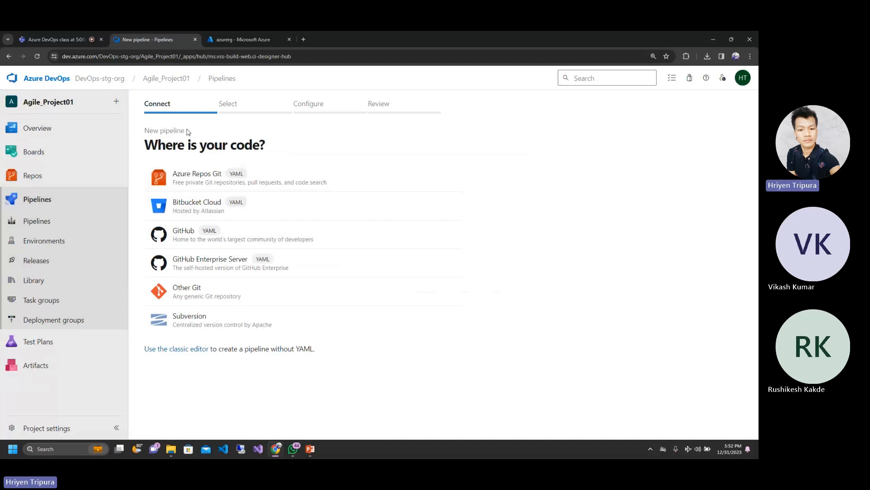
{"action": "left_click_drag", "start_coordinate": [186, 132], "coordinate": [154, 132]}
{"action": "left_click", "coordinate": [154, 132]}
{"action": "left_click_drag", "start_coordinate": [144, 142], "coordinate": [267, 144]}
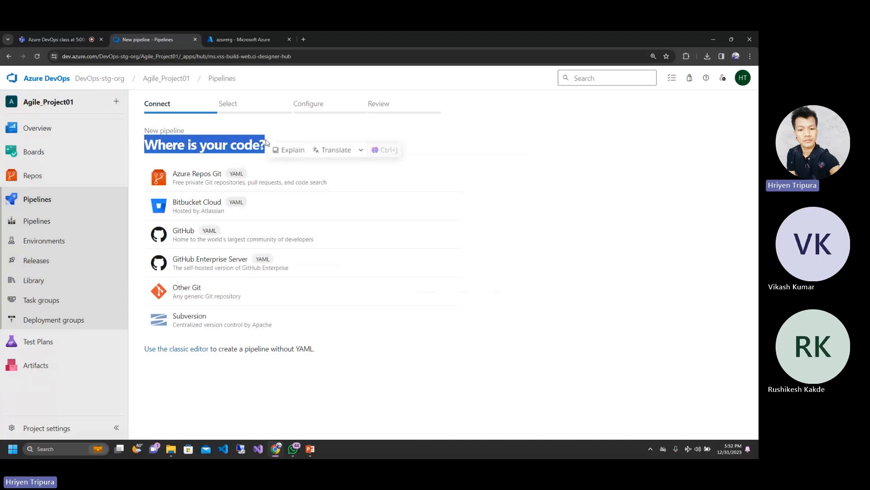
{"action": "left_click", "coordinate": [571, 260]}
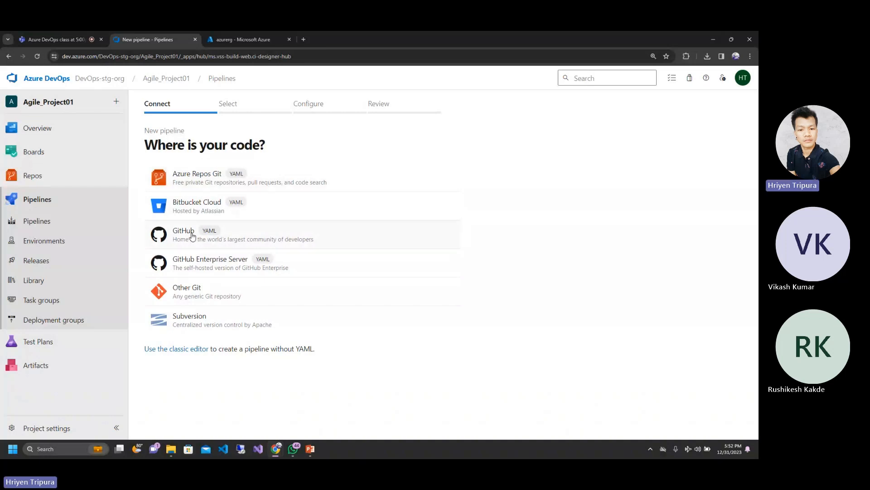
{"action": "left_click", "coordinate": [192, 236]}
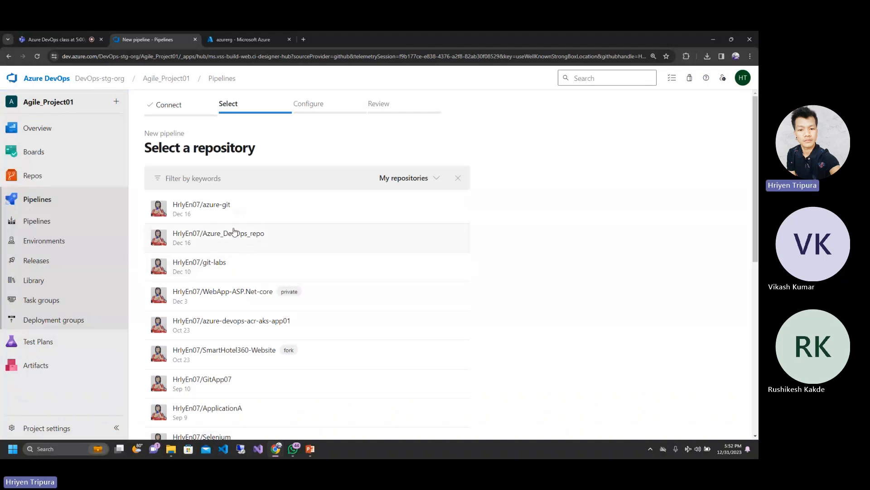
{"action": "left_click", "coordinate": [219, 298]}
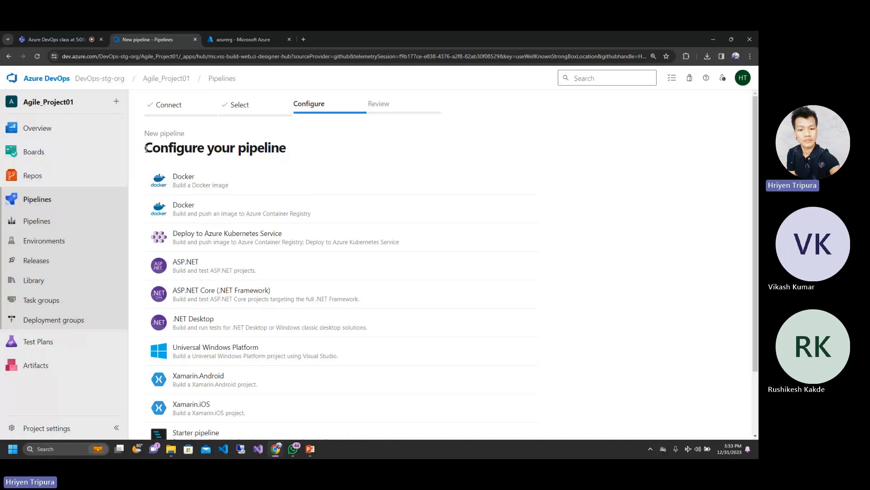
Step: Expand the full list of pipeline configuration templates and examine which build types are offered
{"action": "left_click_drag", "start_coordinate": [144, 150], "coordinate": [293, 156]}
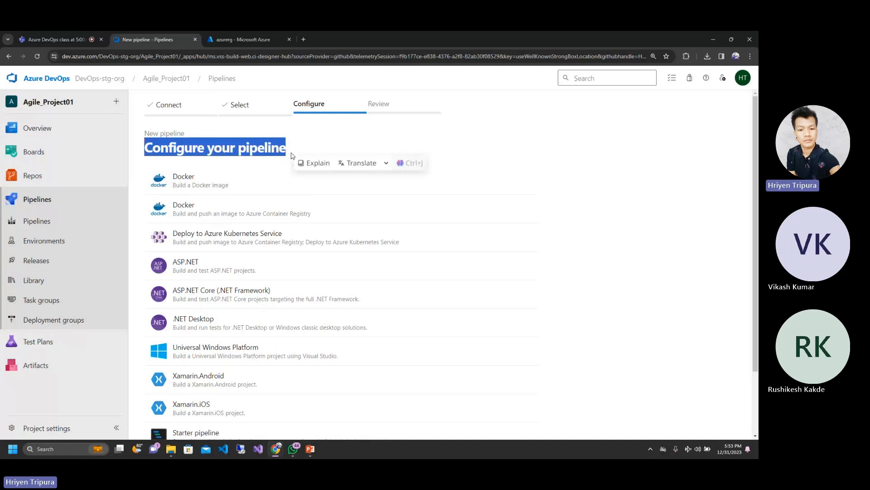
{"action": "left_click", "coordinate": [668, 146]}
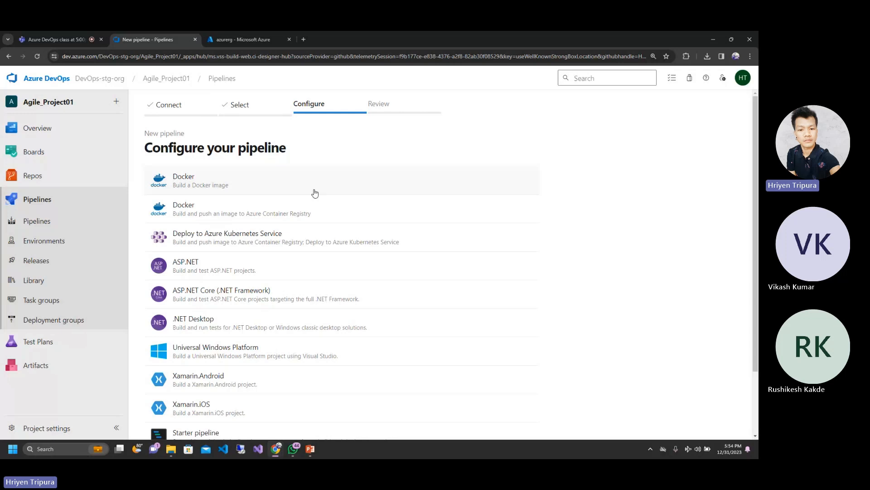
{"action": "scroll", "coordinate": [758, 297], "scroll_direction": "down", "scroll_amount": 2}
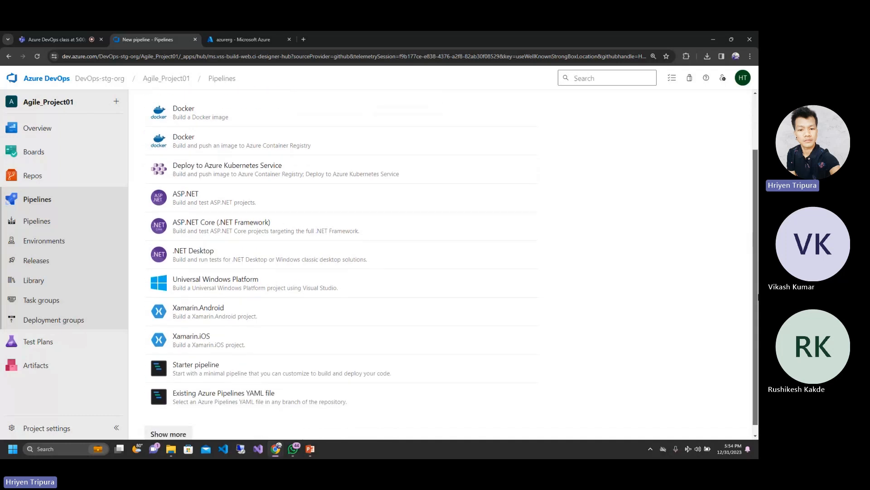
{"action": "left_click_drag", "start_coordinate": [758, 296], "coordinate": [758, 314]}
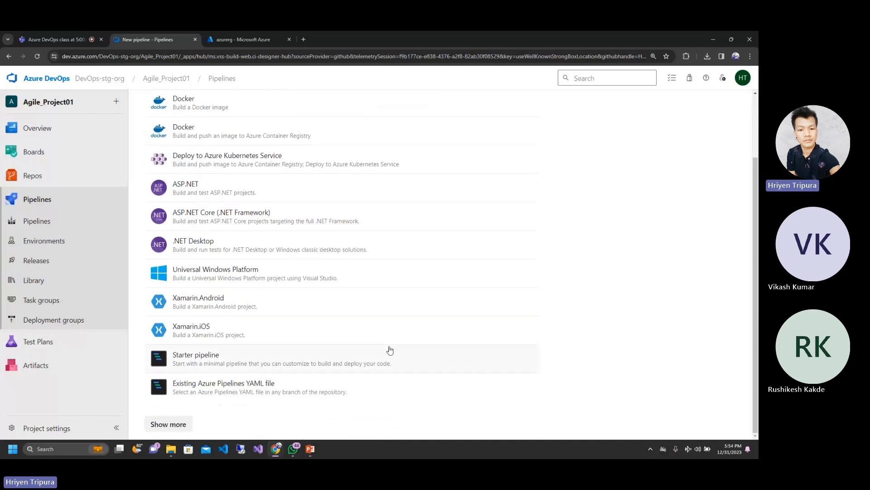
{"action": "left_click", "coordinate": [181, 422]}
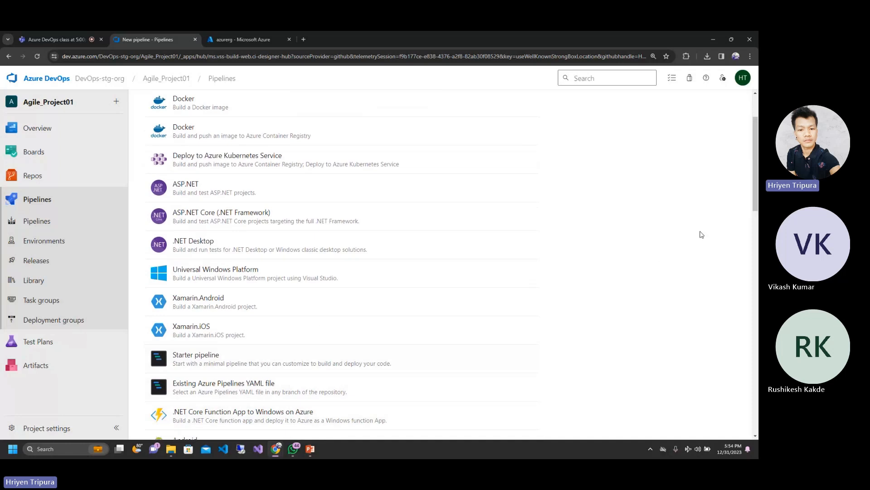
{"action": "left_click_drag", "start_coordinate": [755, 183], "coordinate": [757, 102]}
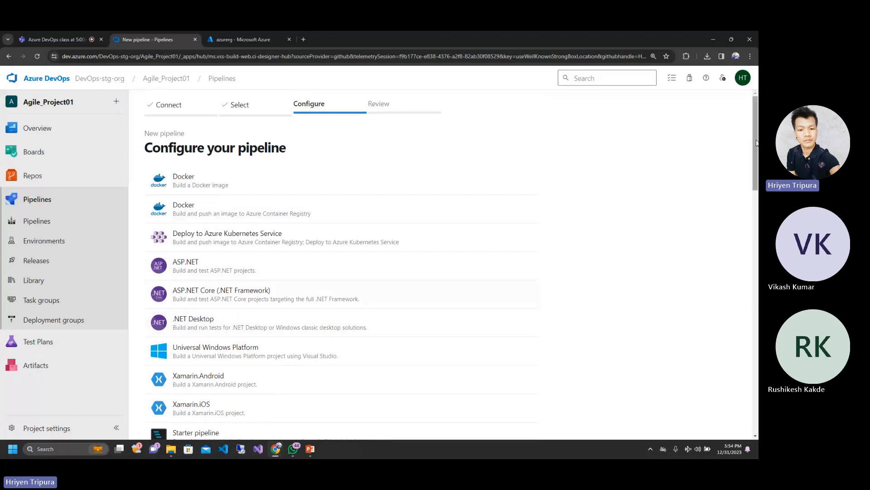
{"action": "mouse_move", "coordinate": [756, 142]}
{"action": "left_mouse_down"}
{"action": "mouse_move", "coordinate": [757, 395]}
{"action": "mouse_move", "coordinate": [758, 141]}
{"action": "left_mouse_up"}
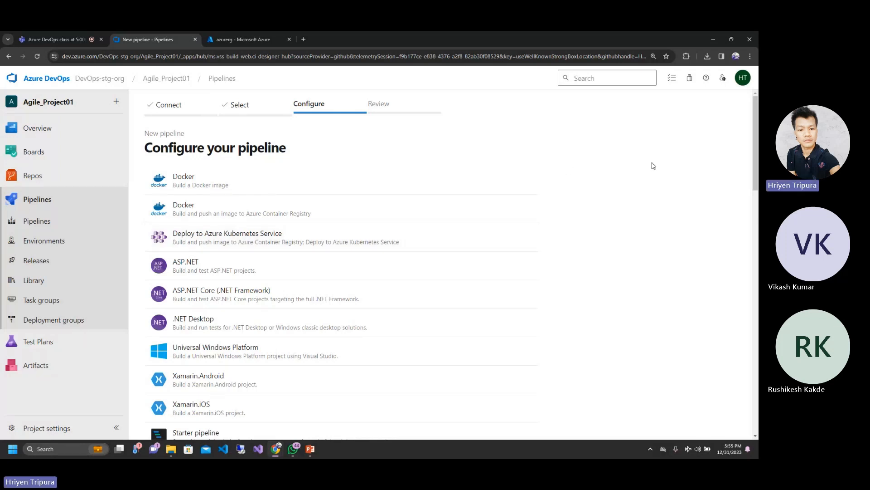
{"action": "left_click_drag", "start_coordinate": [757, 160], "coordinate": [753, 245]}
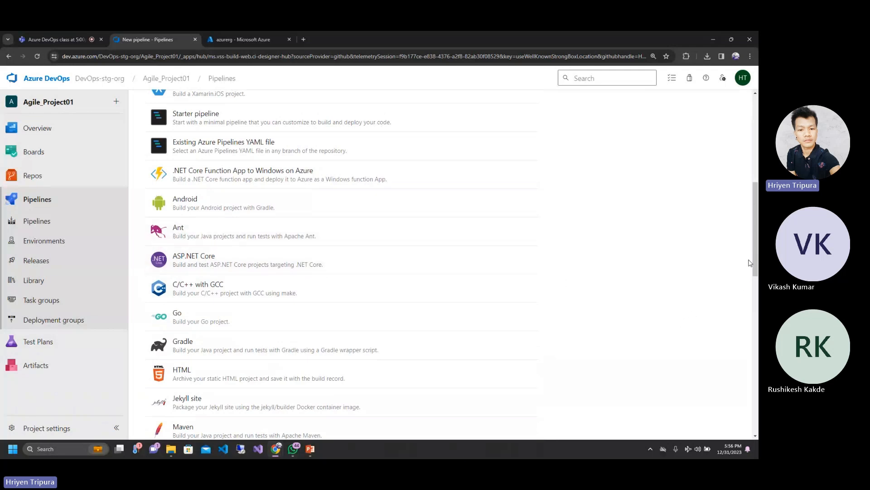
{"action": "left_click_drag", "start_coordinate": [754, 255], "coordinate": [756, 168]}
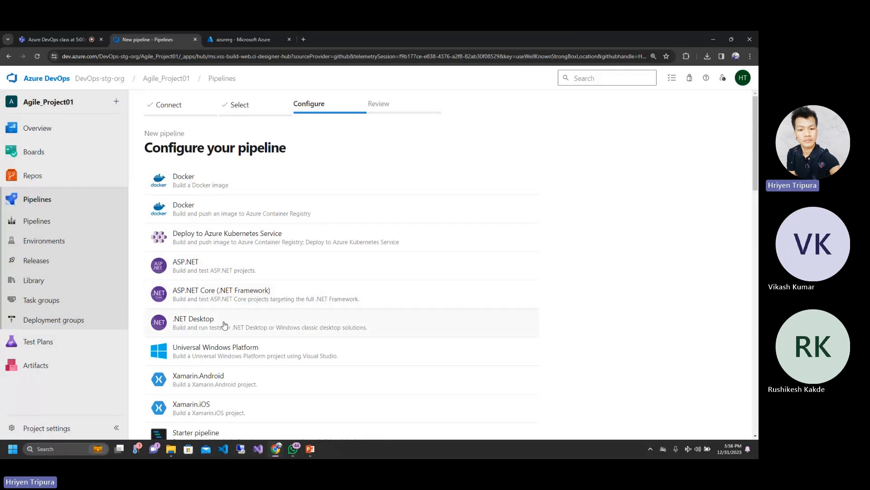
{"action": "scroll", "coordinate": [224, 324], "scroll_direction": "down", "scroll_amount": 3}
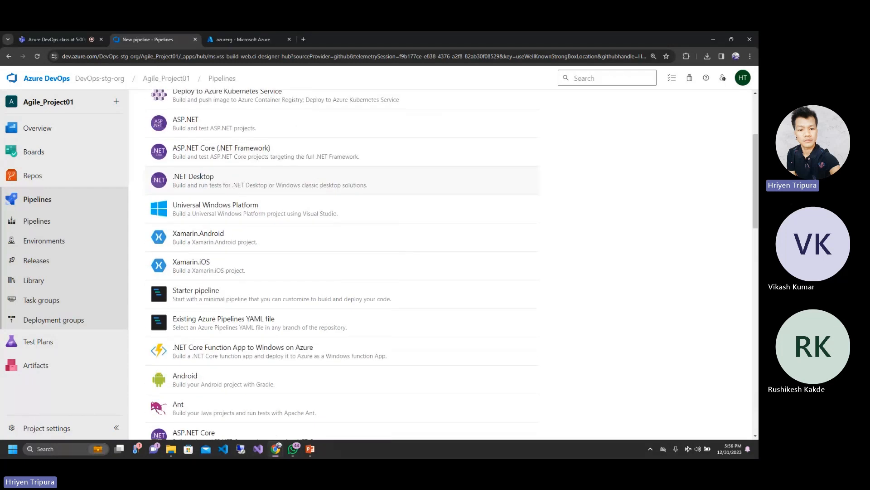
{"action": "scroll", "coordinate": [317, 182], "scroll_direction": "down", "scroll_amount": 3}
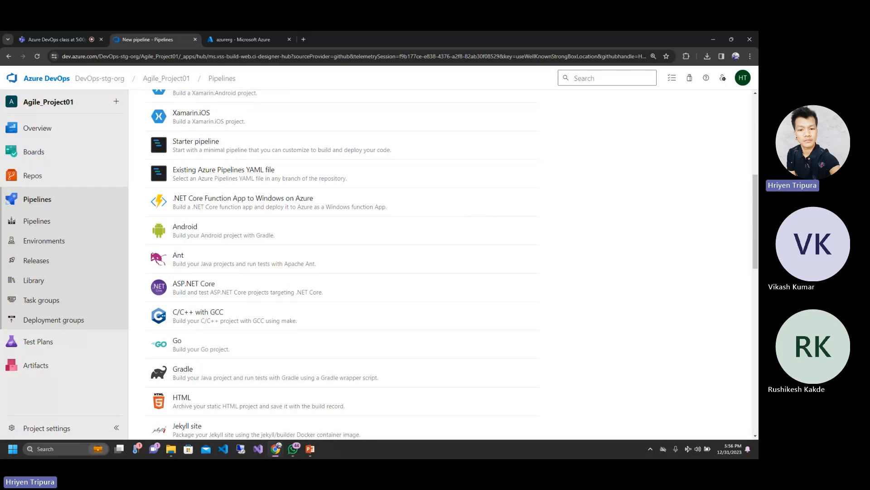
{"action": "scroll", "coordinate": [341, 263], "scroll_direction": "up", "scroll_amount": 6}
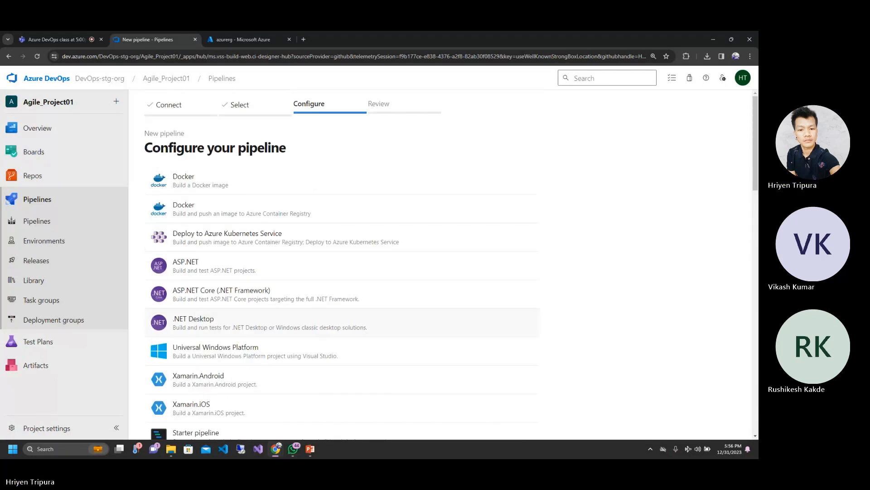
{"action": "scroll", "coordinate": [341, 263], "scroll_direction": "down", "scroll_amount": 5}
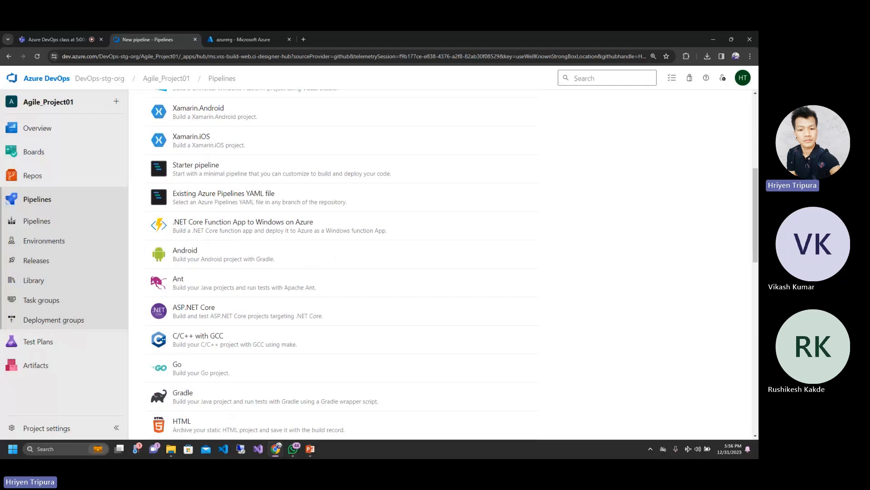
{"action": "scroll", "coordinate": [342, 322], "scroll_direction": "up", "scroll_amount": 6}
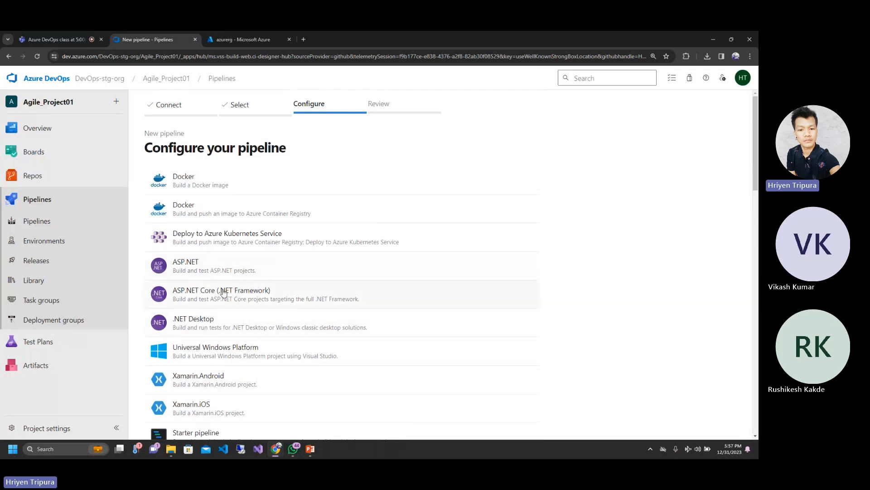
Step: Configure the pipeline with the ASP.NET Core (.NET Framework) template and review the header comments of its YAML
{"action": "left_click", "coordinate": [207, 296]}
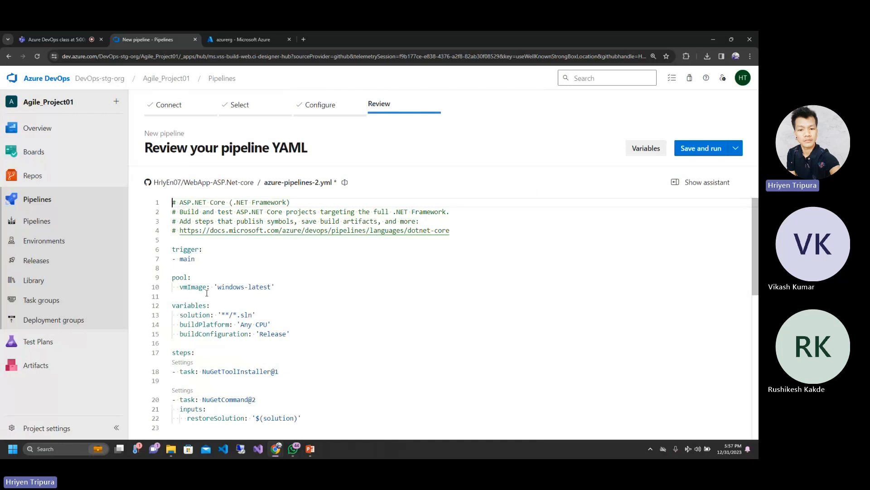
{"action": "left_click", "coordinate": [509, 301]}
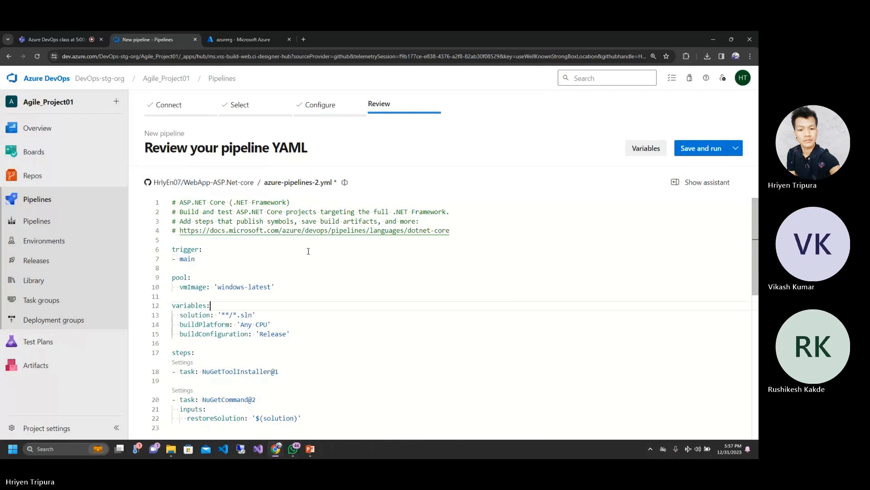
{"action": "left_click", "coordinate": [180, 201]}
{"action": "left_click_drag", "start_coordinate": [181, 202], "coordinate": [313, 200]}
{"action": "left_click", "coordinate": [313, 201]}
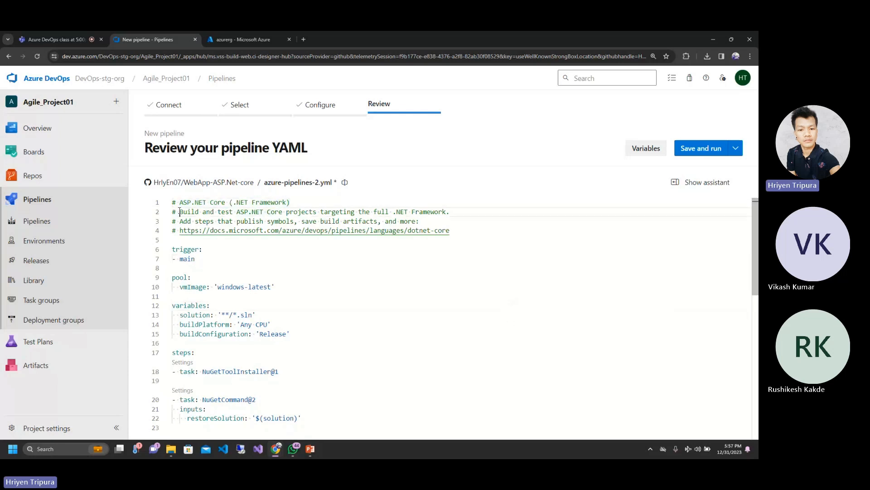
{"action": "left_click_drag", "start_coordinate": [180, 211], "coordinate": [371, 221]}
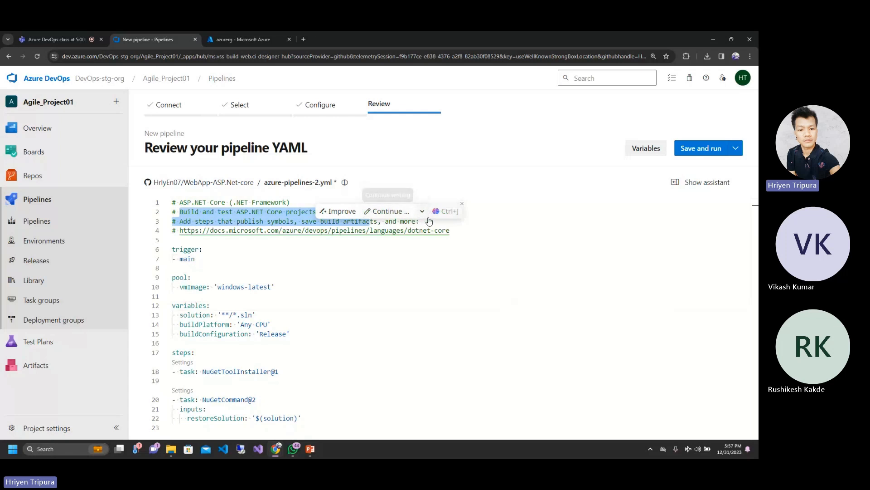
{"action": "left_click", "coordinate": [260, 231]}
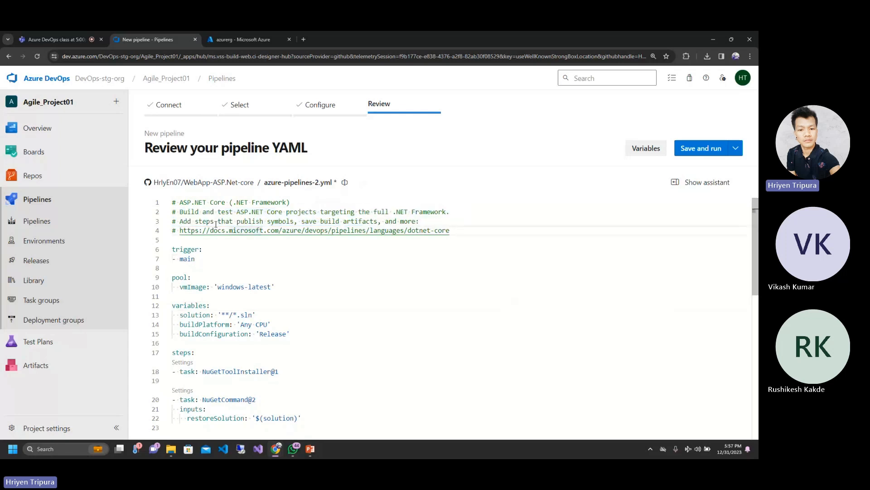
{"action": "left_click", "coordinate": [179, 202]}
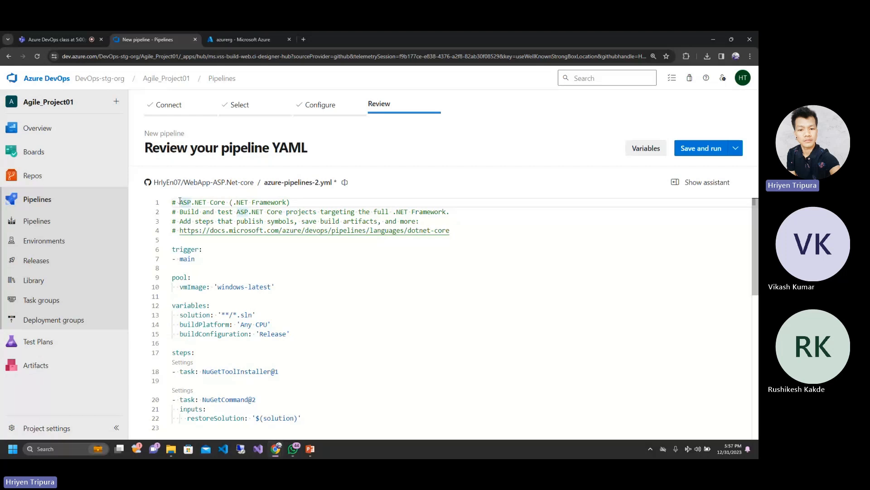
Step: Switch to the PowerPoint slide show, review the Pipeline Structure slide, and return to the pipeline YAML in the browser
{"action": "mouse_move", "coordinate": [310, 449]}
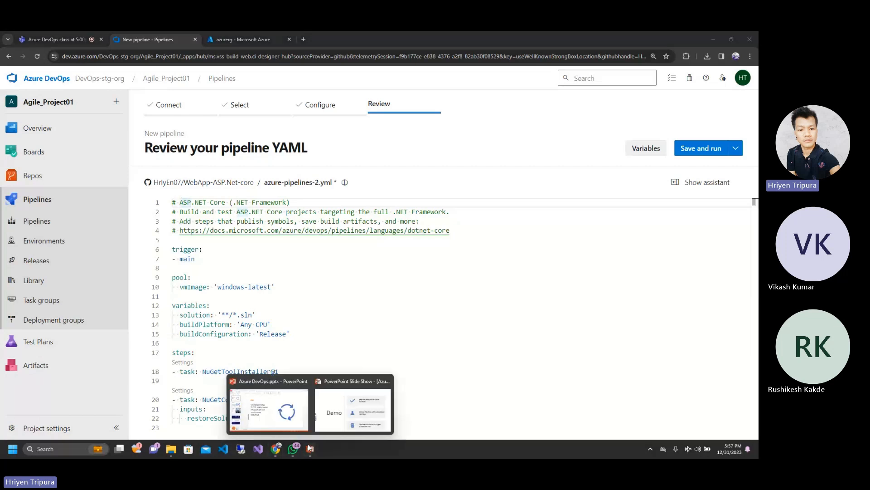
{"action": "left_click", "coordinate": [277, 406]}
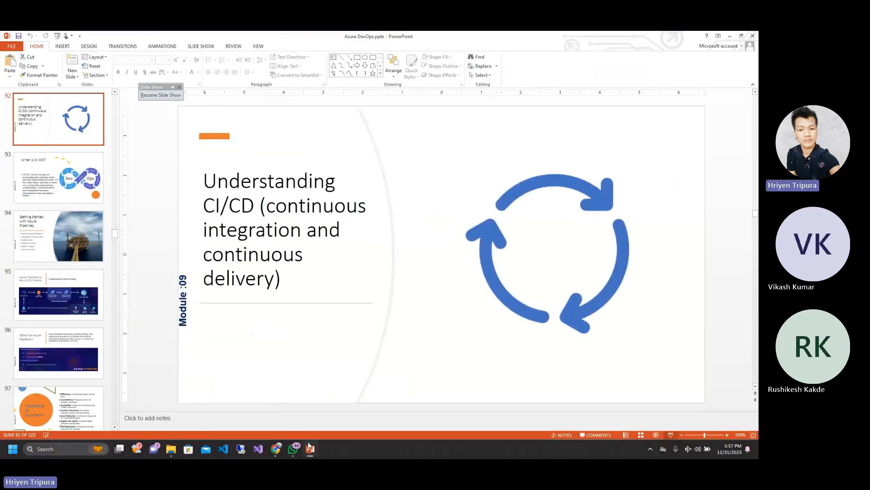
{"action": "left_click", "coordinate": [344, 418]}
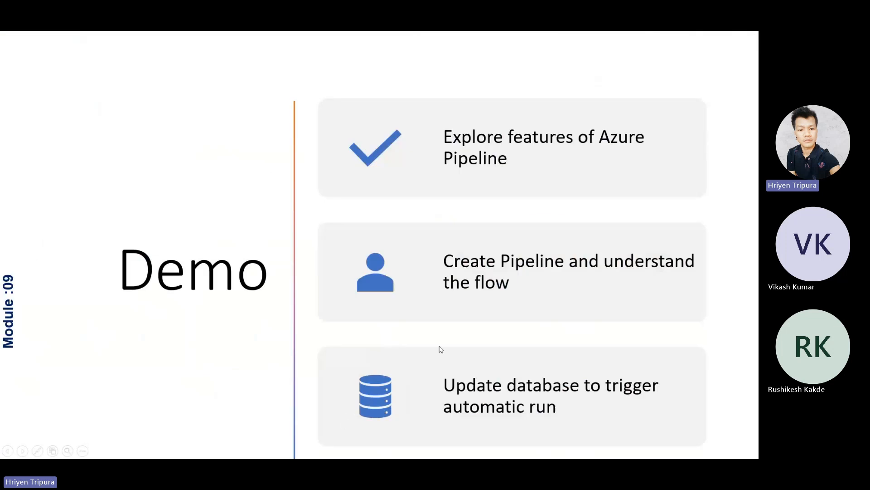
{"action": "key", "text": "Left"}
{"action": "key", "text": "Left"}
{"action": "key", "text": "Left"}
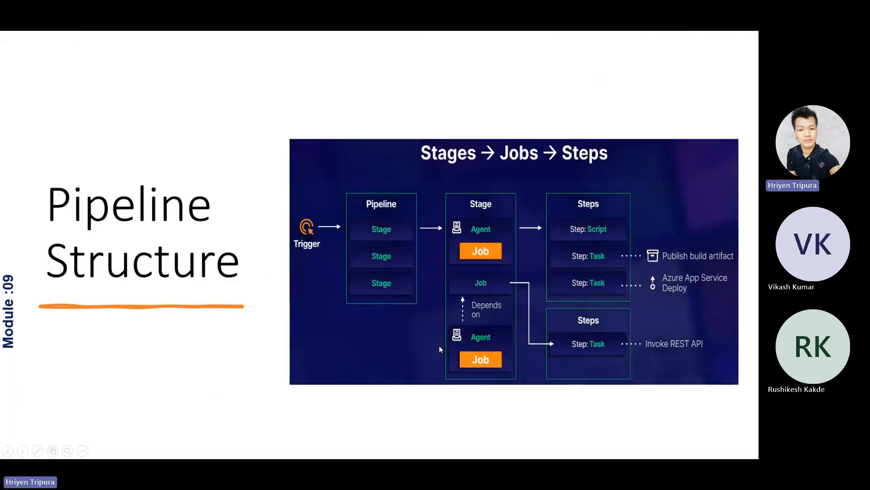
{"action": "key", "text": "Left"}
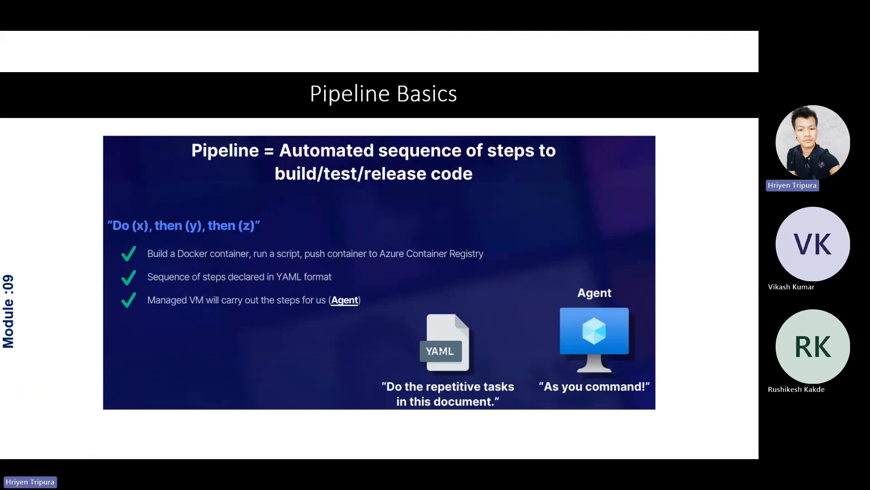
{"action": "key", "text": "Right"}
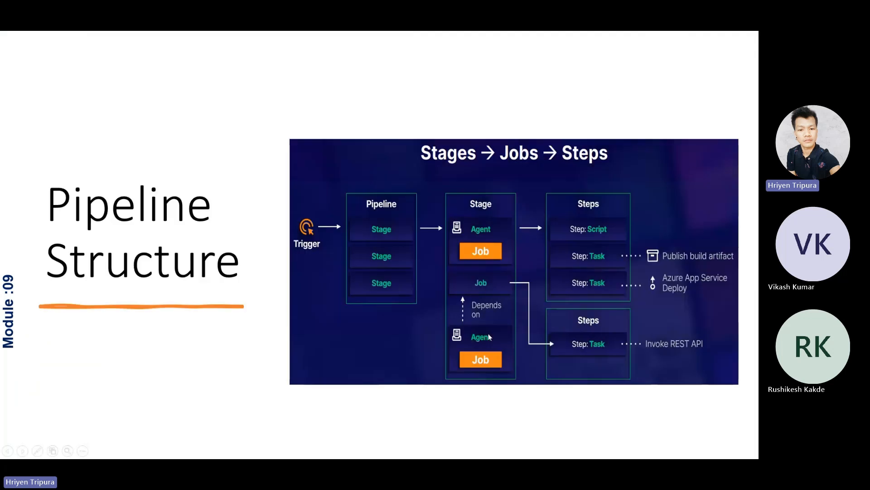
{"action": "key", "text": "alt+Tab"}
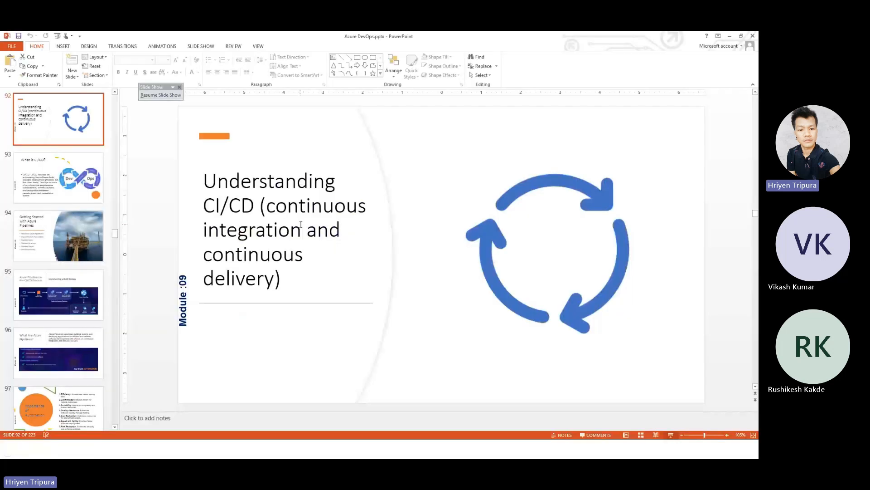
{"action": "key", "text": "alt+Tab"}
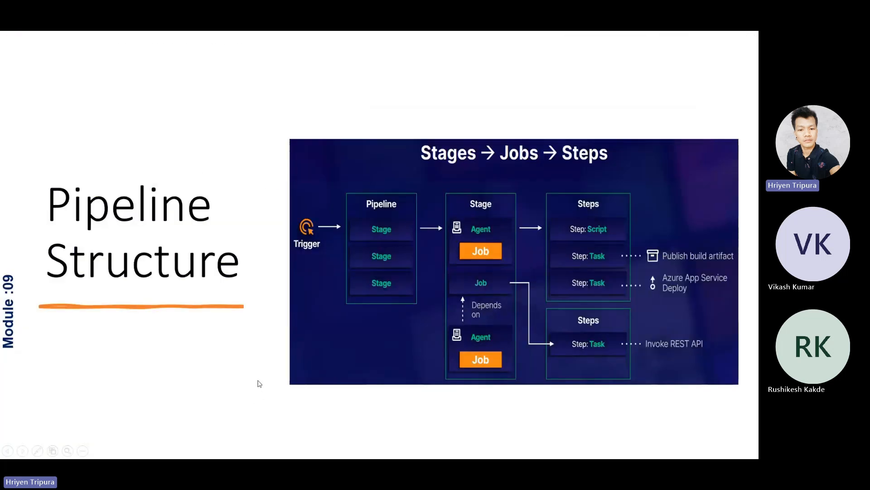
{"action": "key", "text": "alt+Tab"}
{"action": "key", "text": "alt+Tab"}
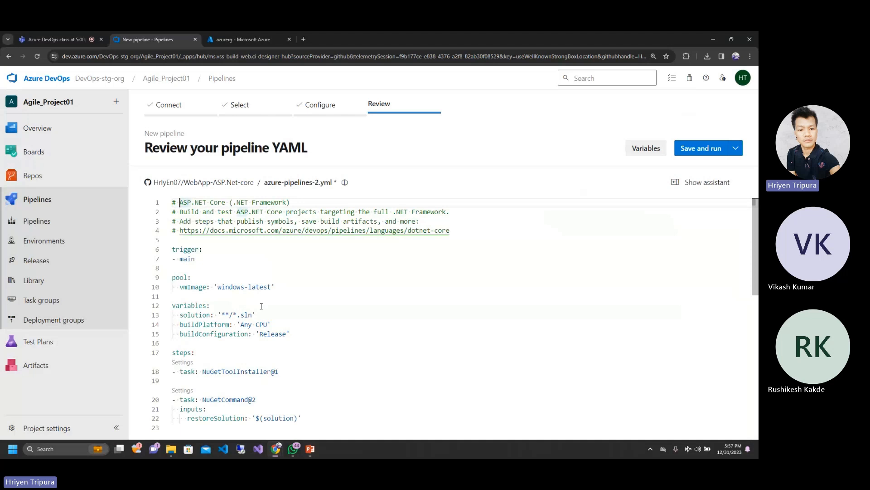
Step: Examine the trigger section of the pipeline YAML, highlighting the main branch that starts the build
{"action": "left_click", "coordinate": [227, 262]}
{"action": "left_click", "coordinate": [206, 246]}
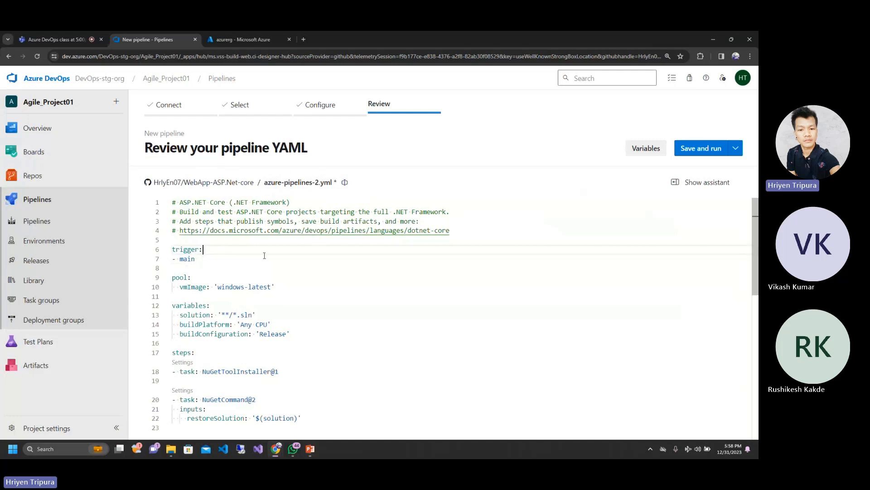
{"action": "left_click", "coordinate": [214, 256]}
{"action": "left_click", "coordinate": [214, 254]}
{"action": "left_click", "coordinate": [189, 250]}
{"action": "left_click", "coordinate": [194, 259]}
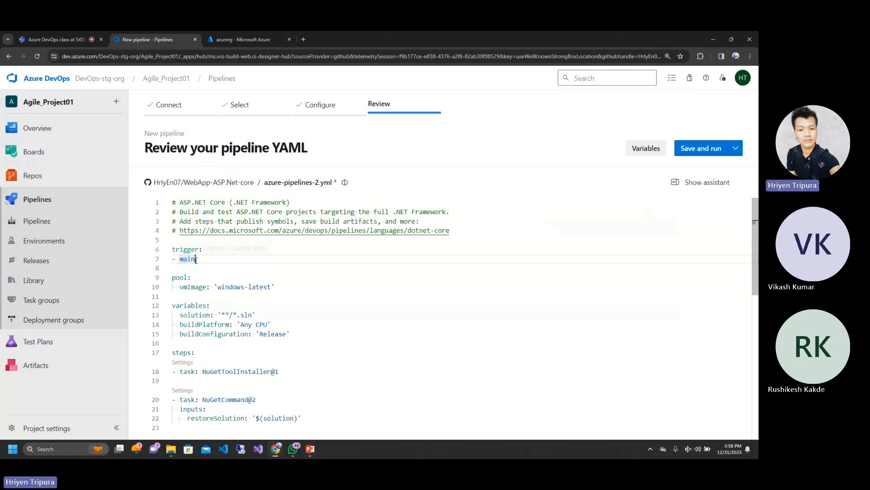
{"action": "double_click", "coordinate": [183, 259]}
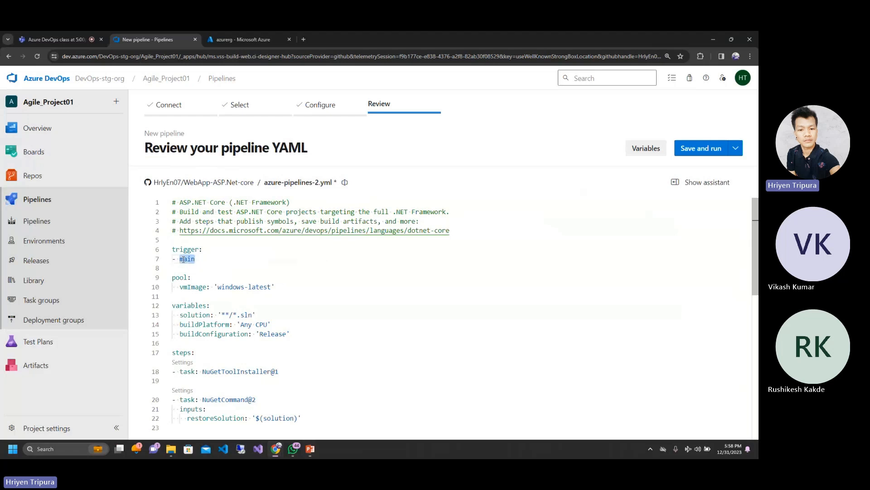
{"action": "left_click", "coordinate": [207, 259]}
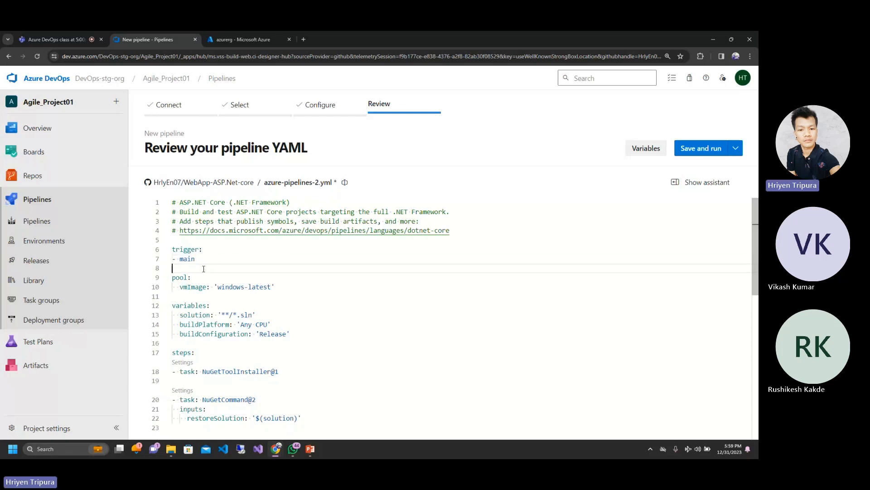
{"action": "mouse_move", "coordinate": [195, 259]}
{"action": "left_mouse_down"}
{"action": "mouse_move", "coordinate": [180, 259]}
{"action": "mouse_move", "coordinate": [184, 250]}
{"action": "left_mouse_up"}
{"action": "left_click", "coordinate": [184, 250]}
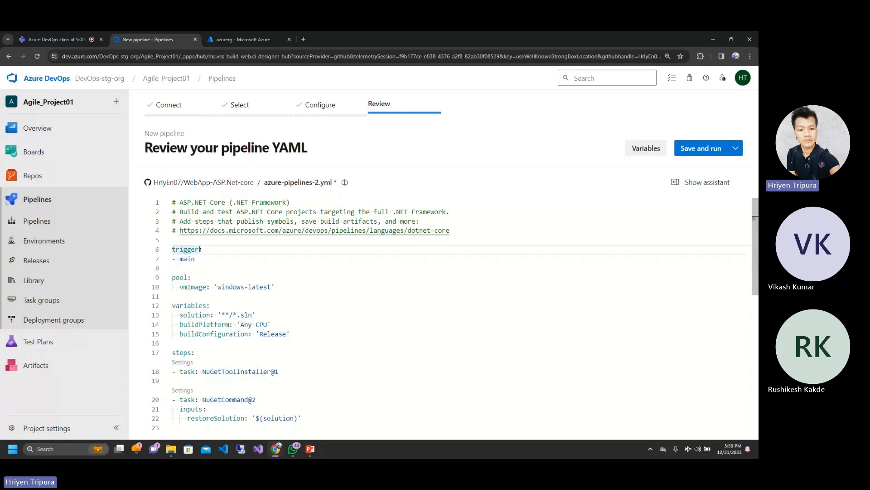
{"action": "left_click", "coordinate": [207, 262]}
{"action": "left_click", "coordinate": [184, 270]}
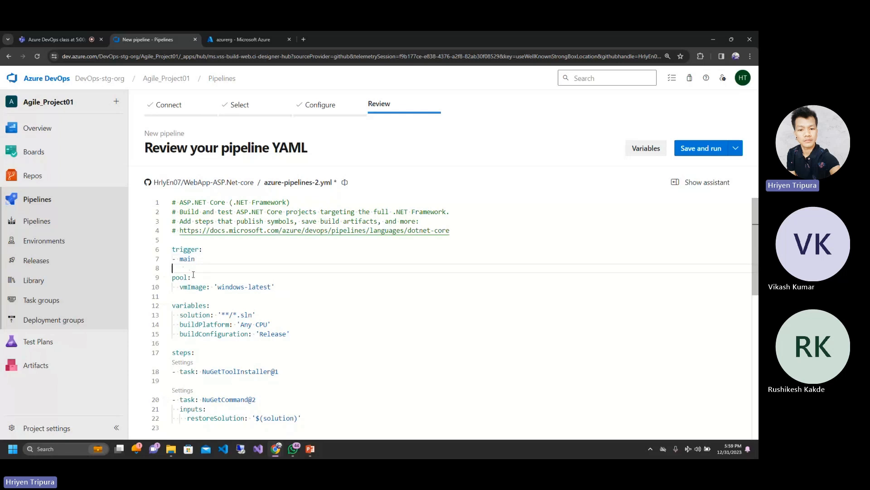
Step: Examine the YAML's pool section and compare it with the agents on PowerPoint's Pipeline Structure slide, returning to the browser
{"action": "left_click", "coordinate": [193, 275]}
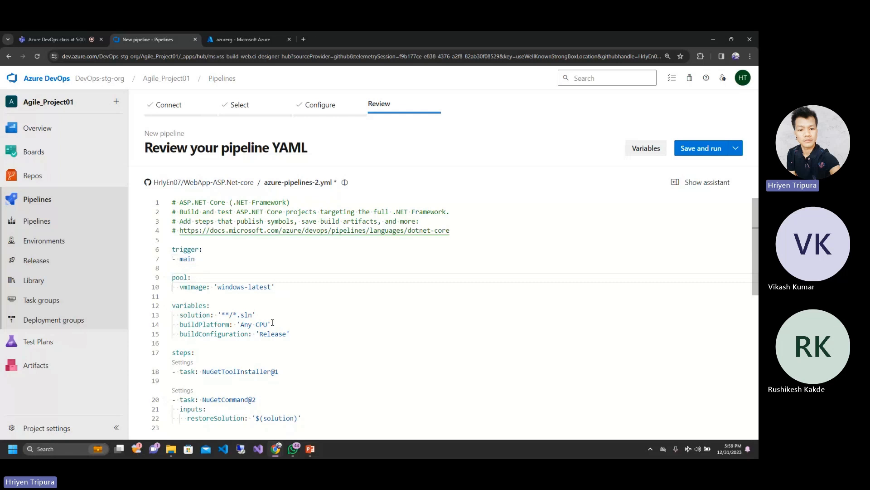
{"action": "double_click", "coordinate": [178, 276]}
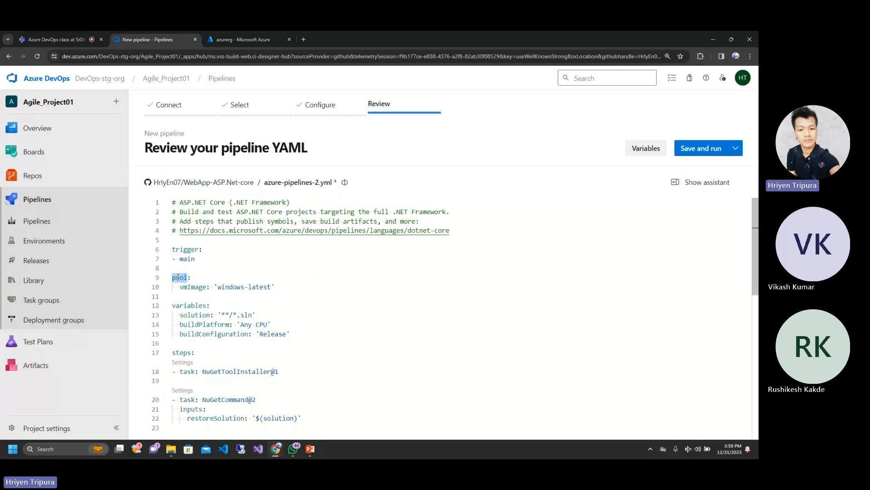
{"action": "left_click", "coordinate": [257, 315]}
{"action": "left_click", "coordinate": [207, 276]}
{"action": "mouse_move", "coordinate": [308, 447]}
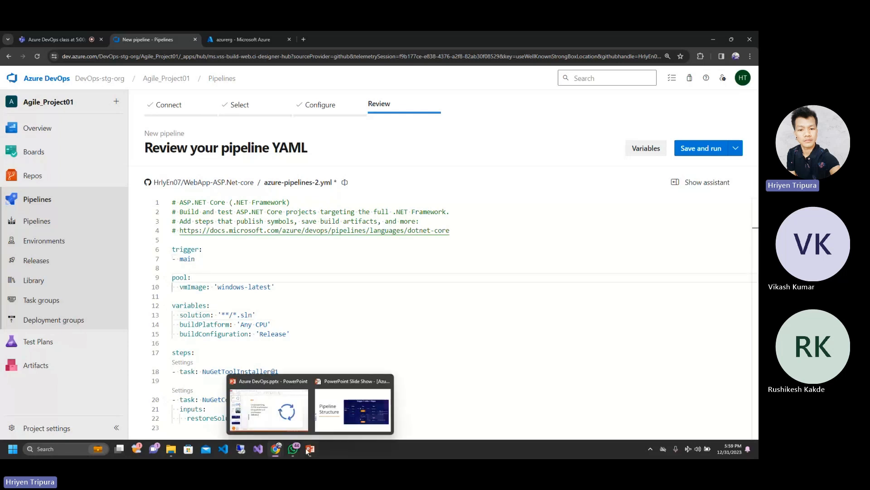
{"action": "left_click", "coordinate": [345, 419]}
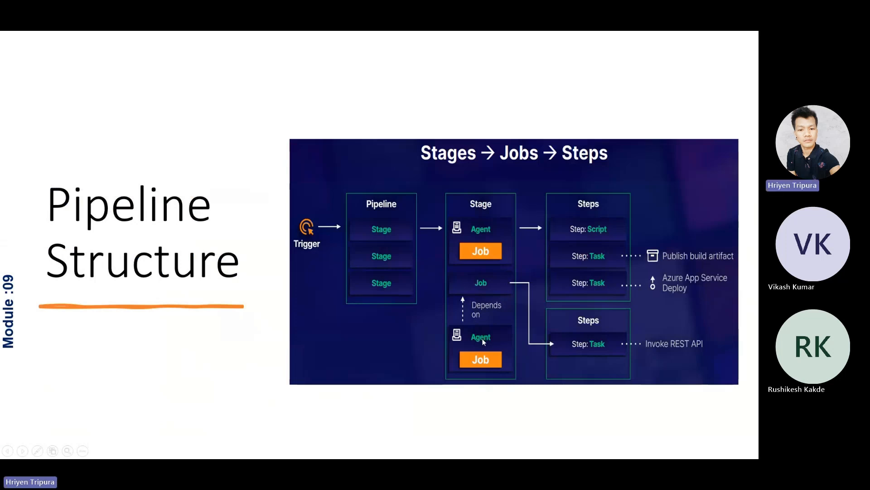
{"action": "key", "text": "alt+Tab"}
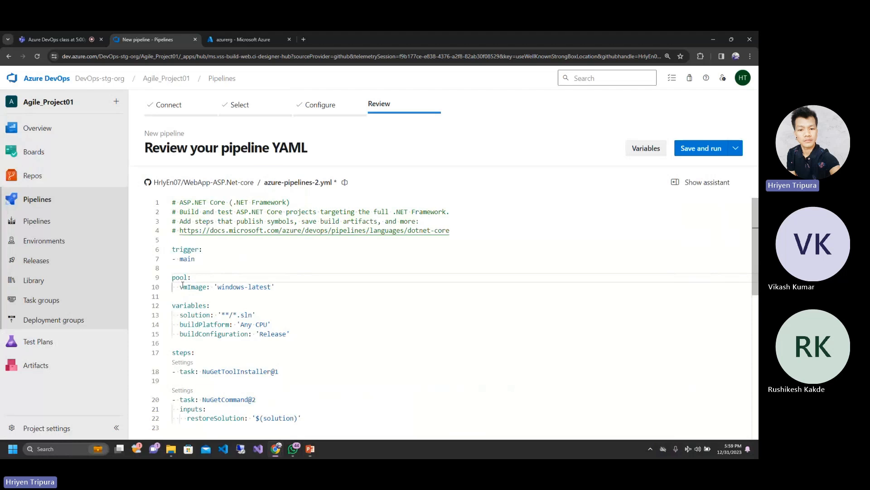
Step: Examine the vmImage setting under pool, highlighting its 'windows-latest' value
{"action": "left_click_drag", "start_coordinate": [179, 287], "coordinate": [203, 286]}
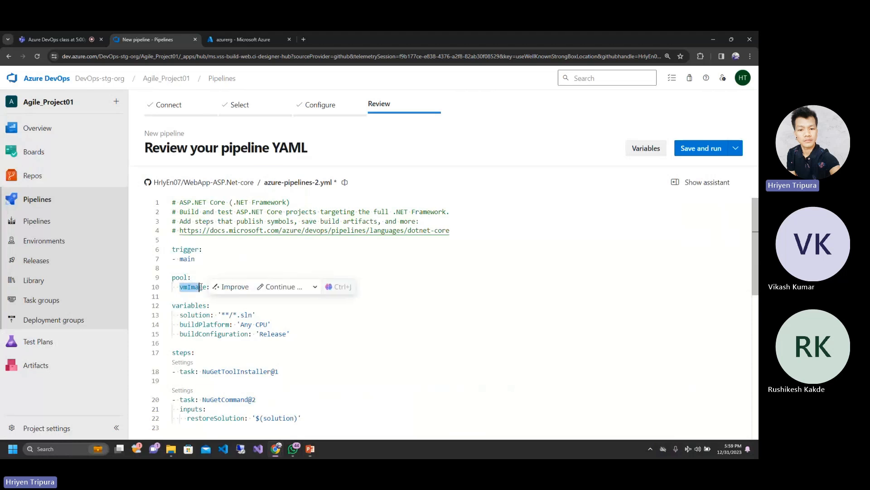
{"action": "left_click", "coordinate": [220, 287]}
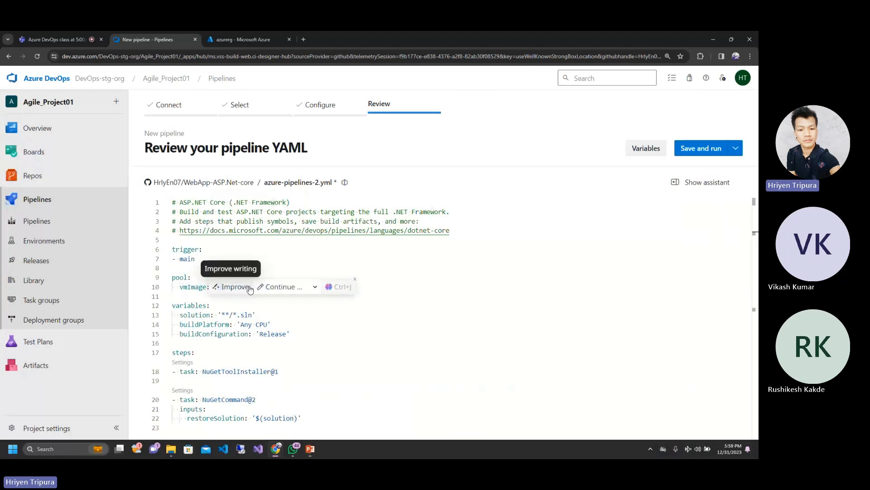
{"action": "left_click", "coordinate": [347, 289]}
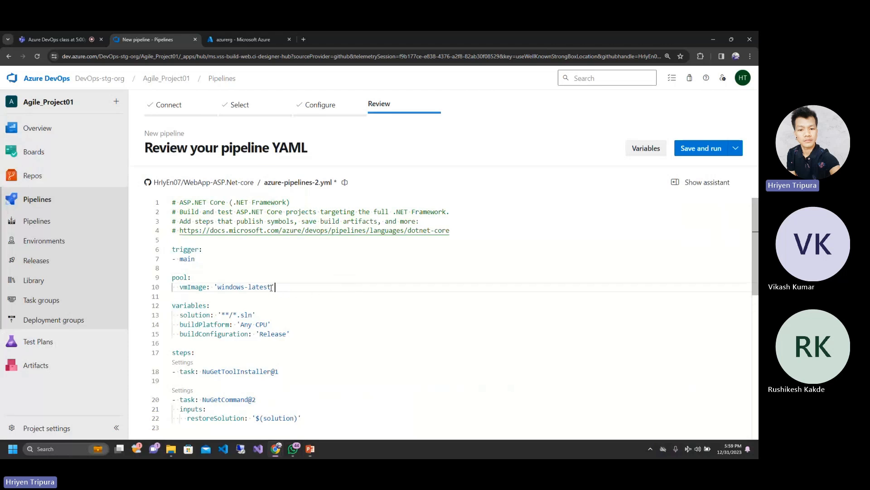
{"action": "left_click_drag", "start_coordinate": [270, 287], "coordinate": [222, 287]}
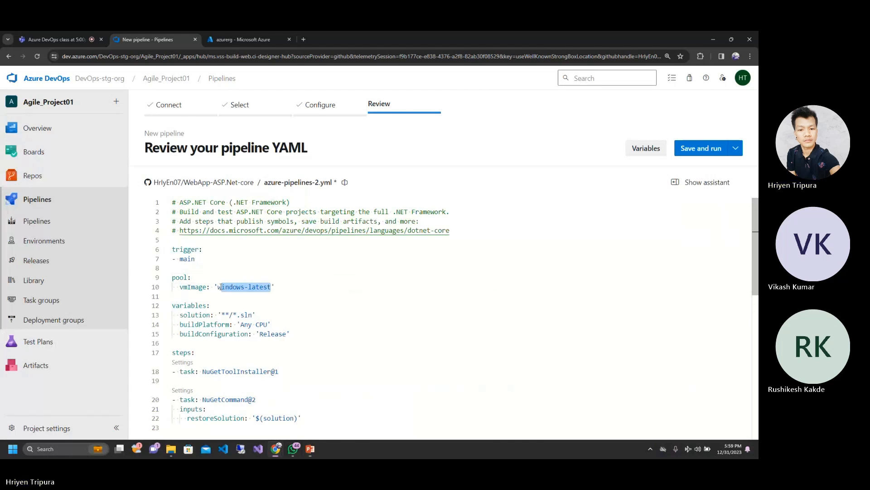
{"action": "left_click", "coordinate": [325, 280]}
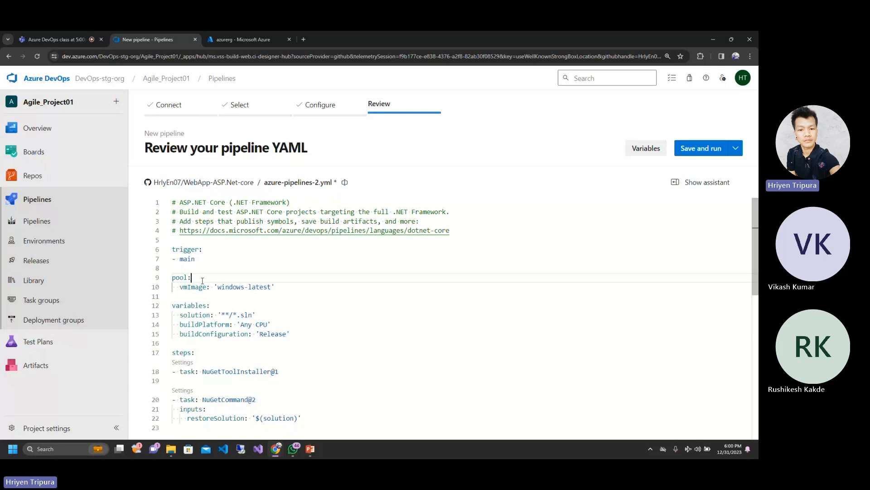
{"action": "left_click", "coordinate": [191, 288]}
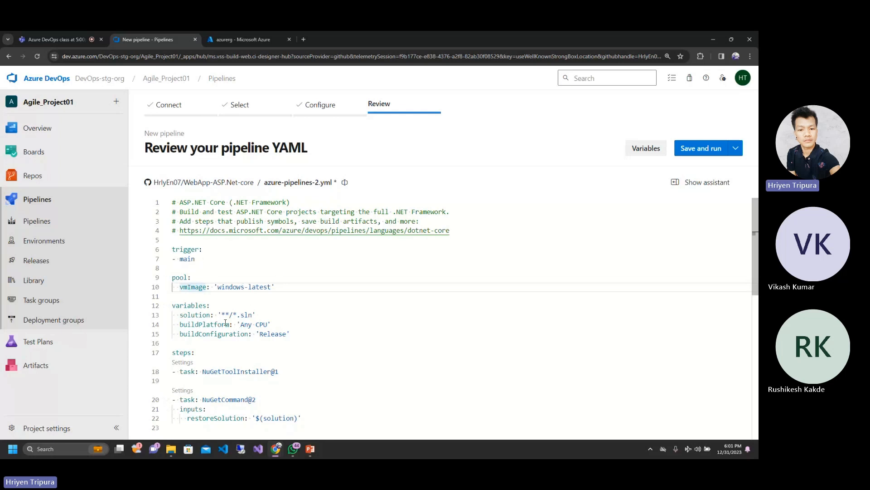
{"action": "left_click", "coordinate": [442, 371]}
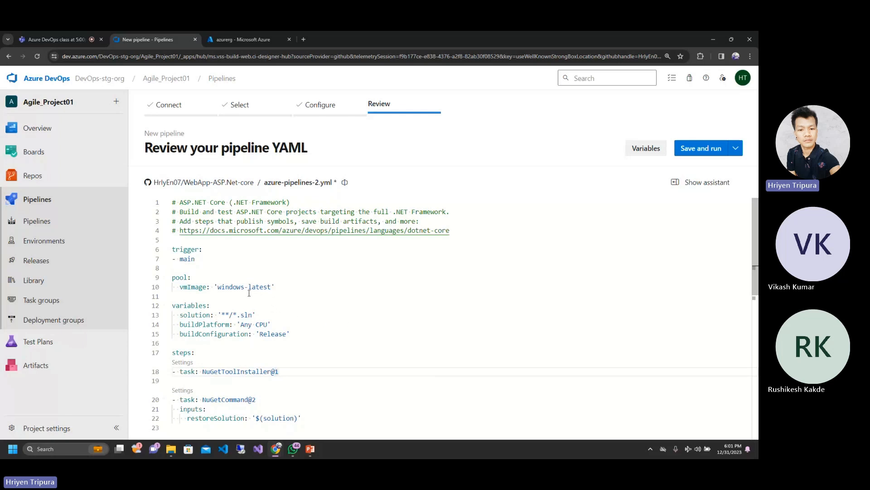
{"action": "left_click_drag", "start_coordinate": [215, 287], "coordinate": [268, 285]}
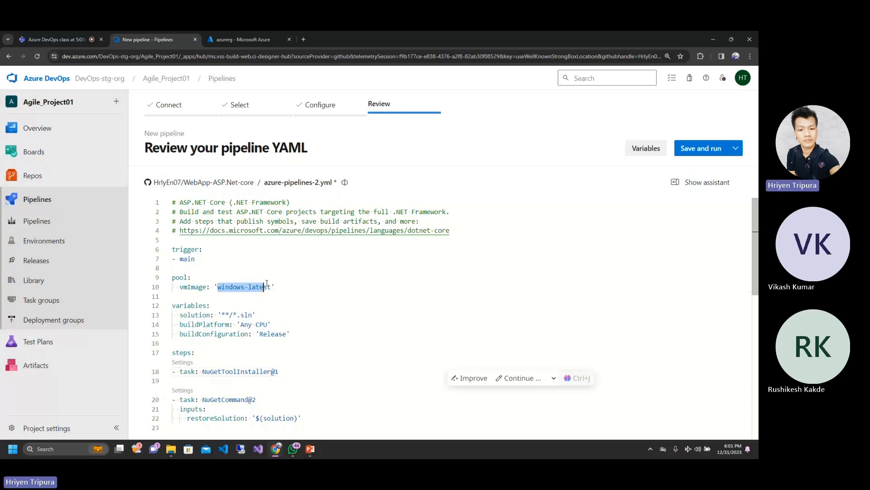
{"action": "left_click", "coordinate": [268, 286]}
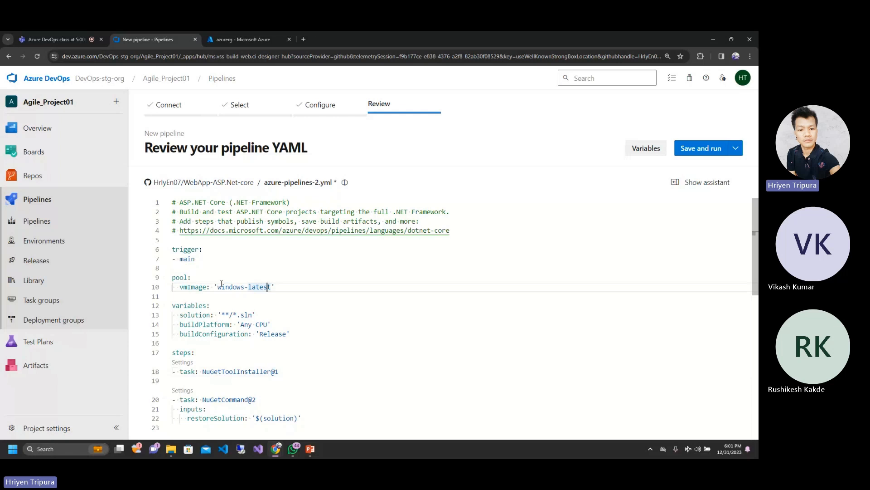
{"action": "left_click_drag", "start_coordinate": [218, 286], "coordinate": [268, 287]}
{"action": "left_click", "coordinate": [263, 286]}
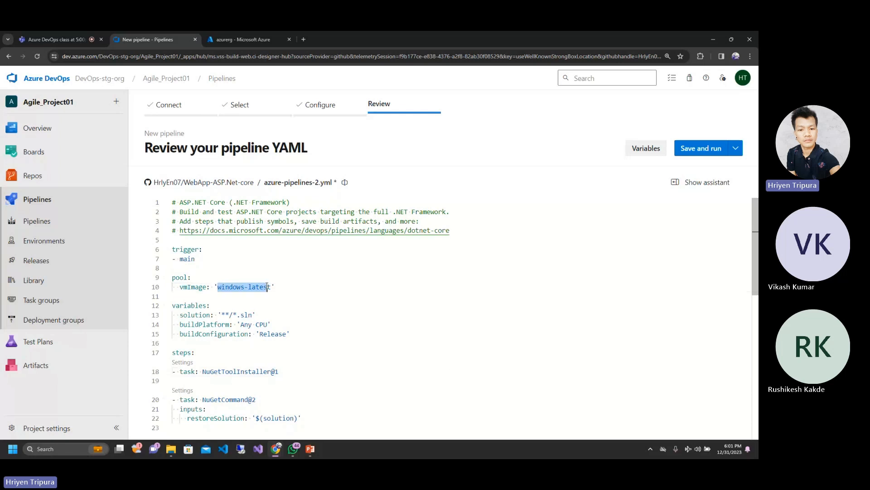
{"action": "left_click", "coordinate": [315, 280]}
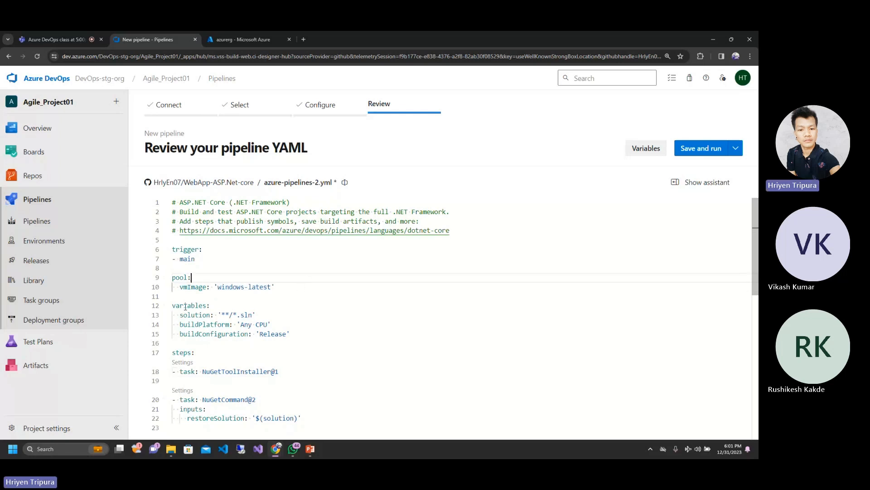
Step: Examine the variables section of the YAML, covering the solution, buildPlatform and buildConfiguration entries
{"action": "left_click_drag", "start_coordinate": [177, 305], "coordinate": [293, 330]}
{"action": "left_click", "coordinate": [310, 335]}
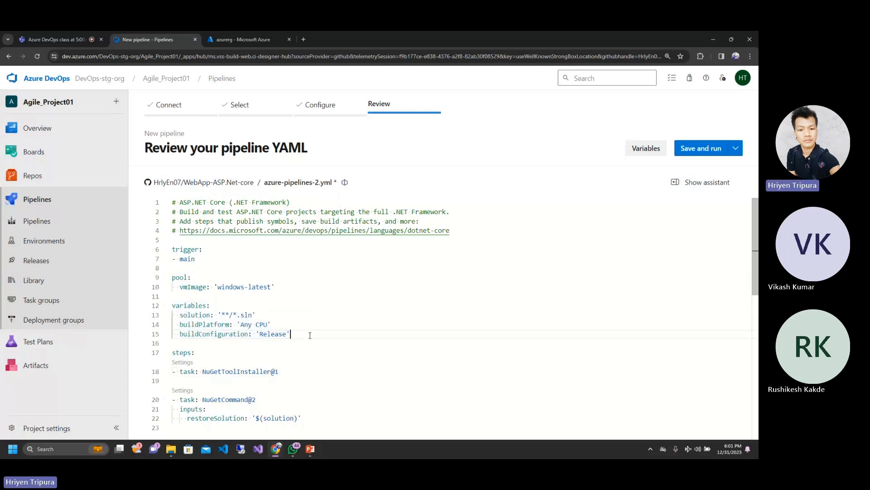
{"action": "double_click", "coordinate": [200, 304]}
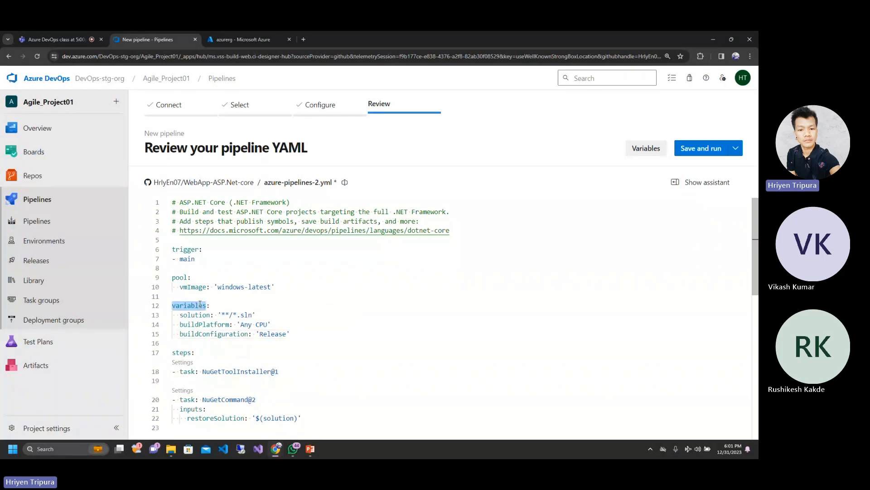
{"action": "left_click", "coordinate": [225, 333]}
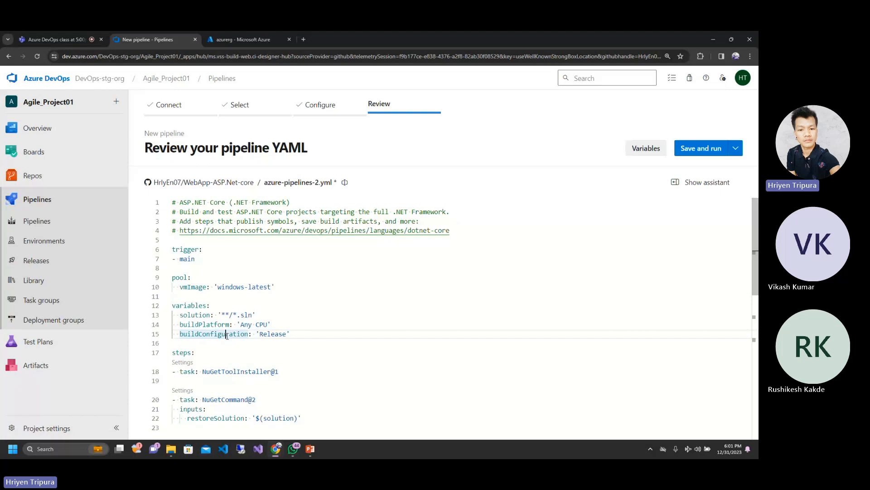
{"action": "left_click", "coordinate": [213, 305]}
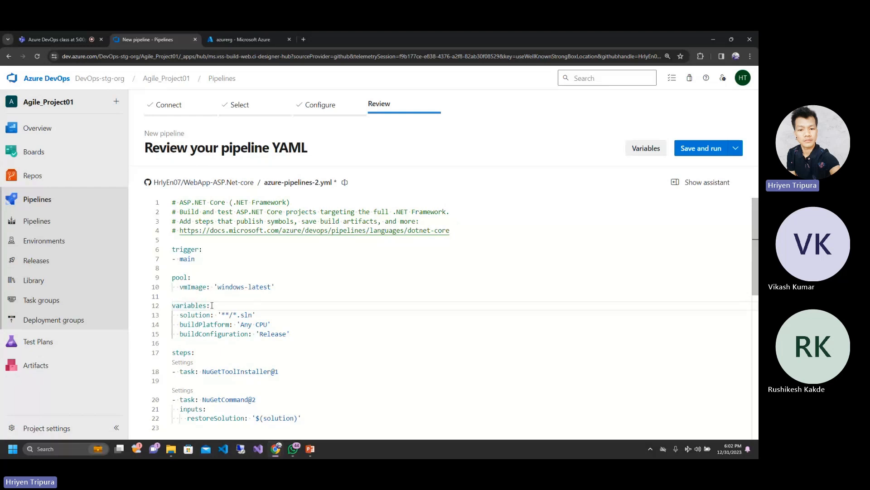
Step: Review the entries under variables one by one, highlighting the buildPlatform name and its 'Any CPU' value
{"action": "left_click_drag", "start_coordinate": [210, 305], "coordinate": [178, 304]}
{"action": "left_click", "coordinate": [183, 315]}
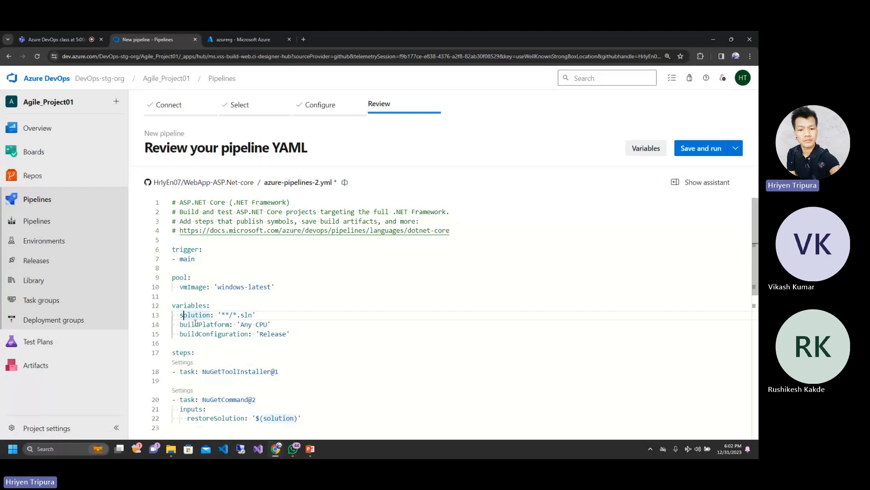
{"action": "double_click", "coordinate": [195, 324]}
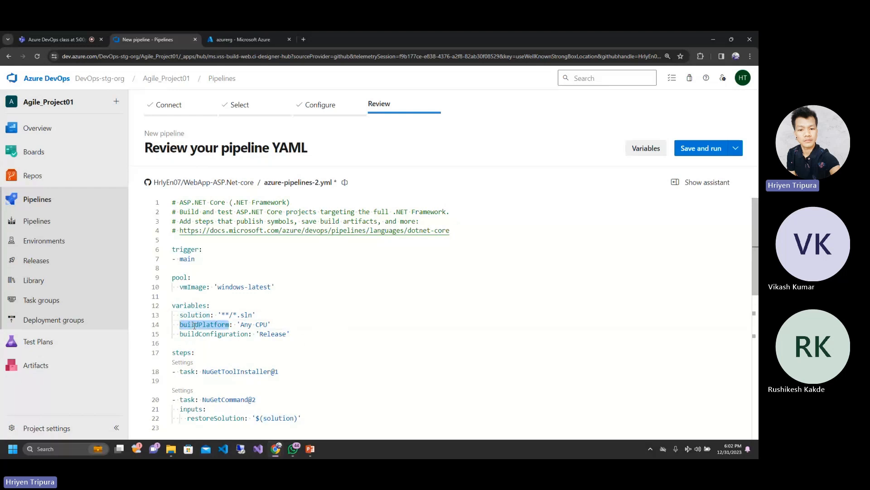
{"action": "double_click", "coordinate": [247, 324]}
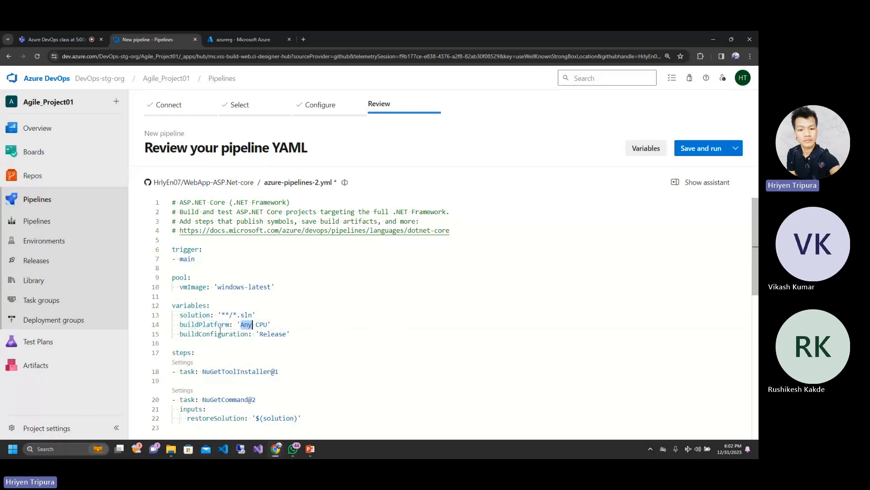
{"action": "left_click", "coordinate": [203, 334]}
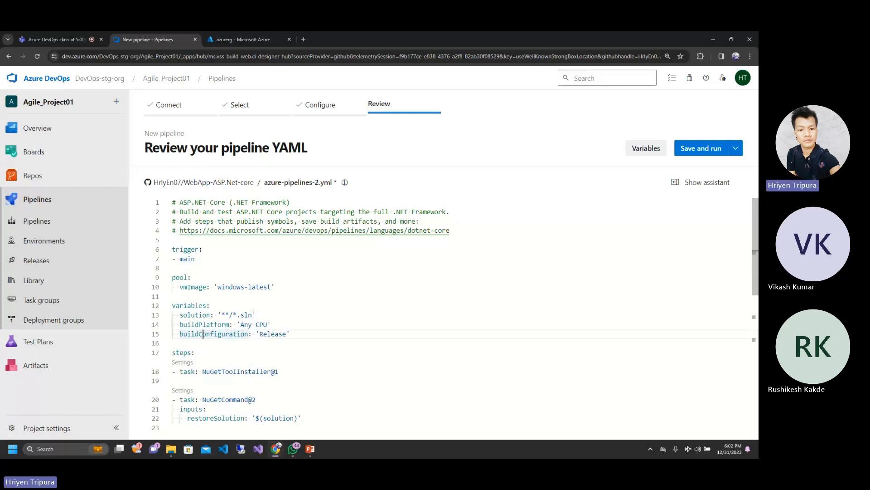
{"action": "left_click", "coordinate": [303, 299]}
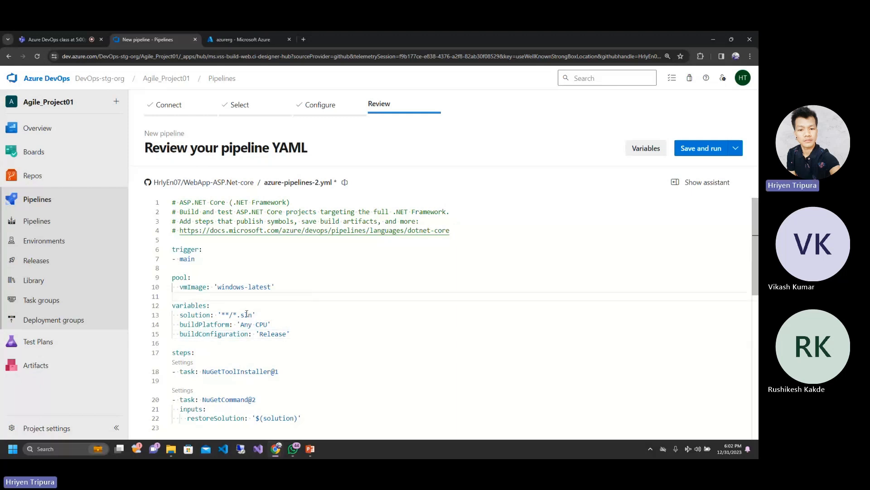
Step: Examine the values assigned to the solution, buildPlatform and buildConfiguration variables, highlighting from '**/*.sln' through 'Any CPU'
{"action": "left_click_drag", "start_coordinate": [272, 324], "coordinate": [220, 318]}
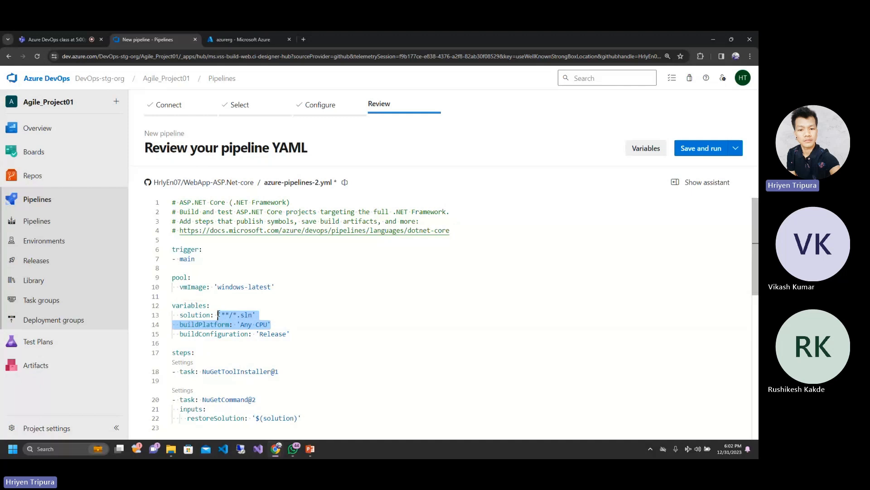
{"action": "left_click", "coordinate": [218, 314]}
{"action": "left_click", "coordinate": [241, 324]}
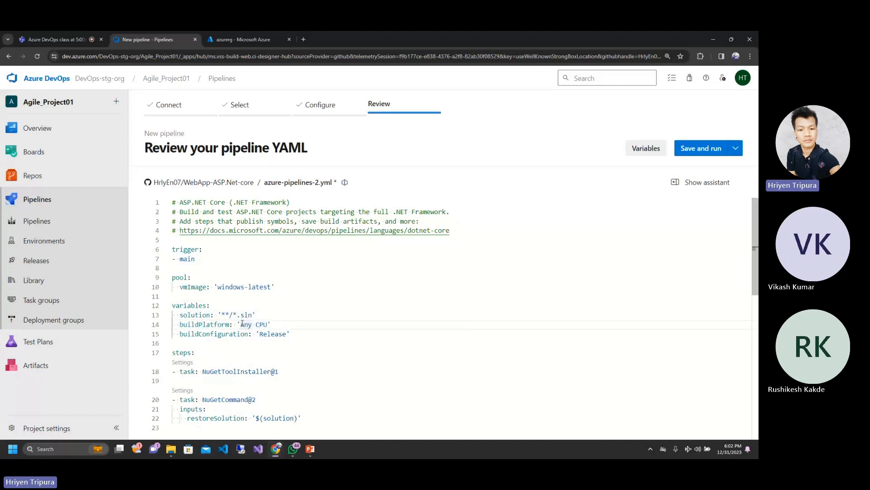
{"action": "left_click", "coordinate": [293, 333]}
{"action": "left_click", "coordinate": [202, 307]}
{"action": "left_click", "coordinate": [215, 314]}
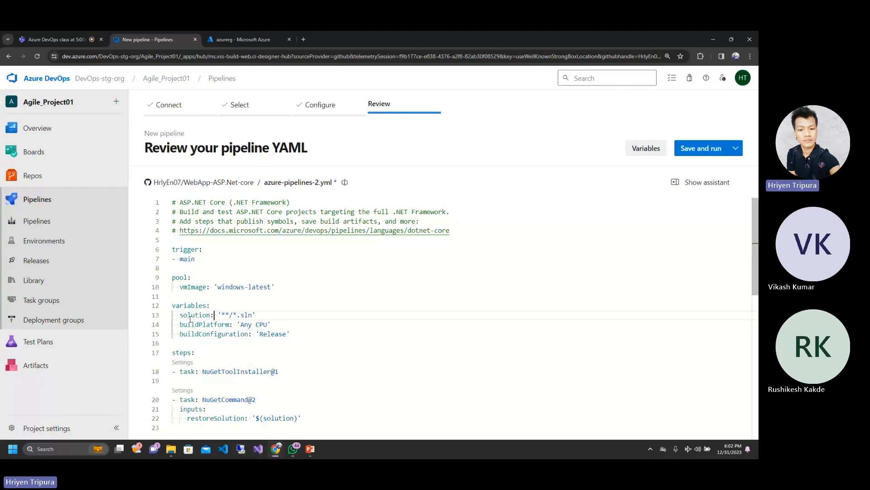
{"action": "left_click", "coordinate": [273, 322]}
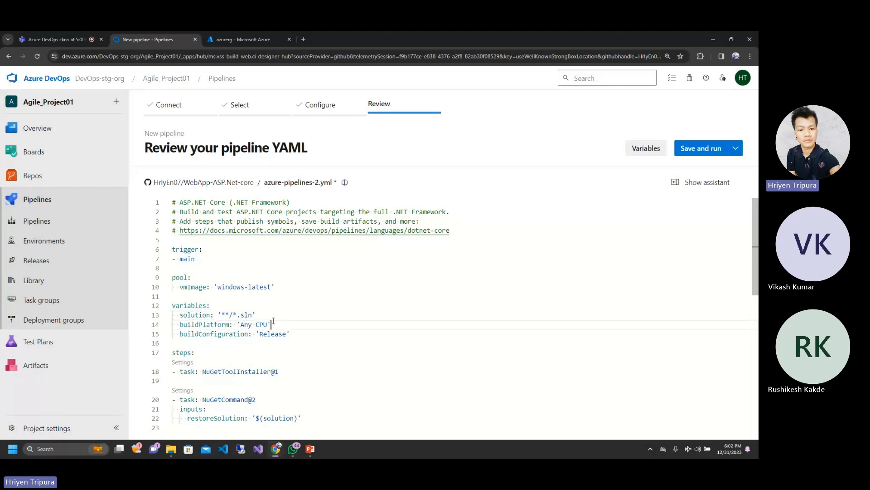
Step: Compare the YAML's steps section with the Steps column on PowerPoint's Pipeline Structure slide, returning to the browser
{"action": "left_click", "coordinate": [203, 353]}
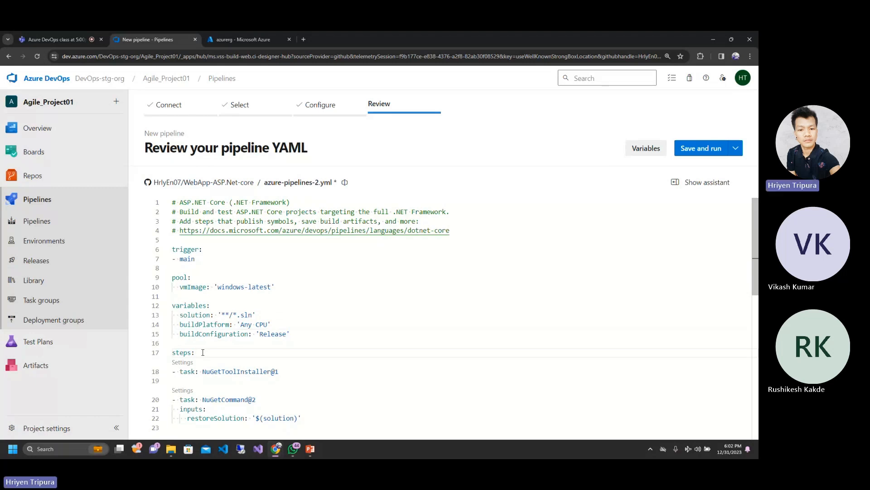
{"action": "mouse_move", "coordinate": [312, 448]}
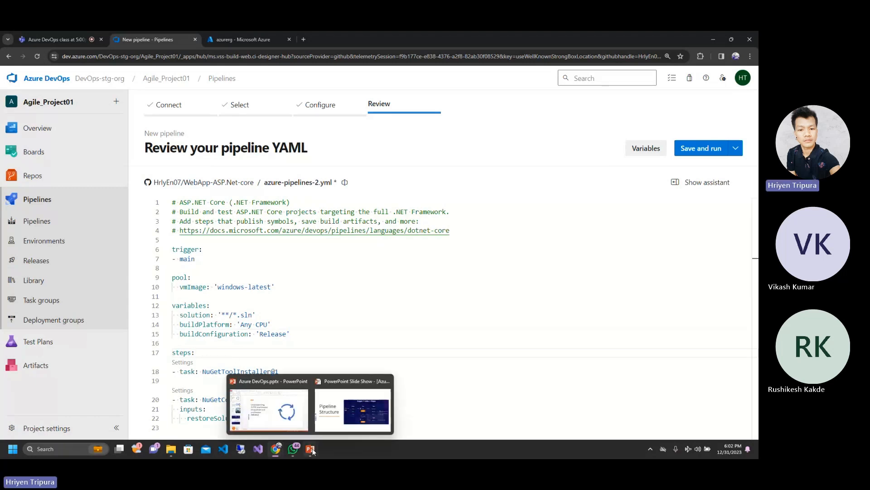
{"action": "left_click", "coordinate": [354, 410]}
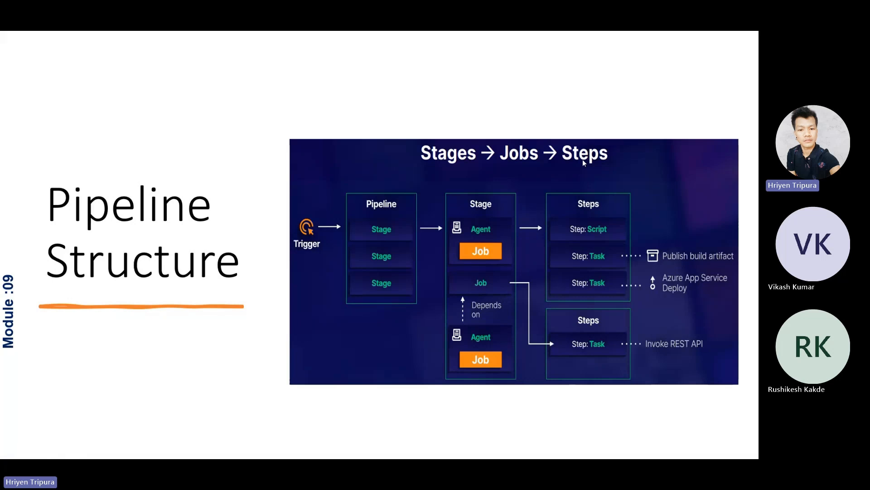
{"action": "key", "text": "alt+Tab"}
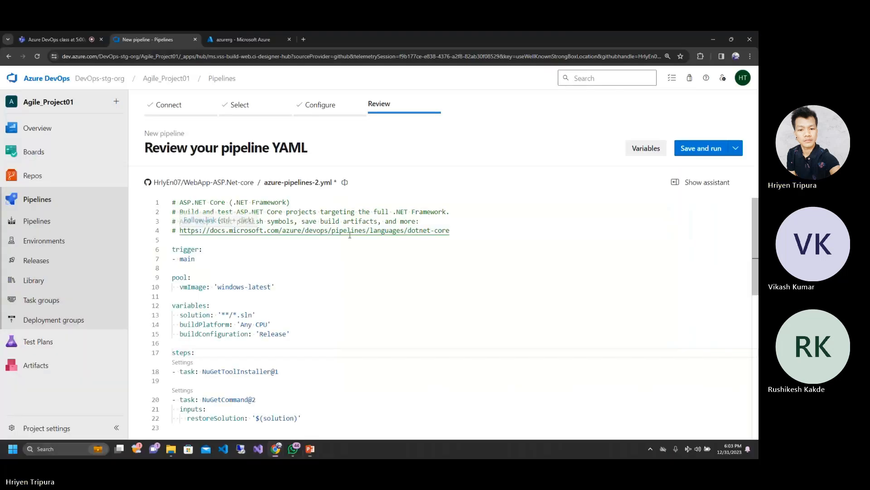
Step: View the settings of the NuGetToolInstaller@1 task under steps, and go back to the task list
{"action": "scroll", "coordinate": [350, 235], "scroll_direction": "down", "scroll_amount": 2}
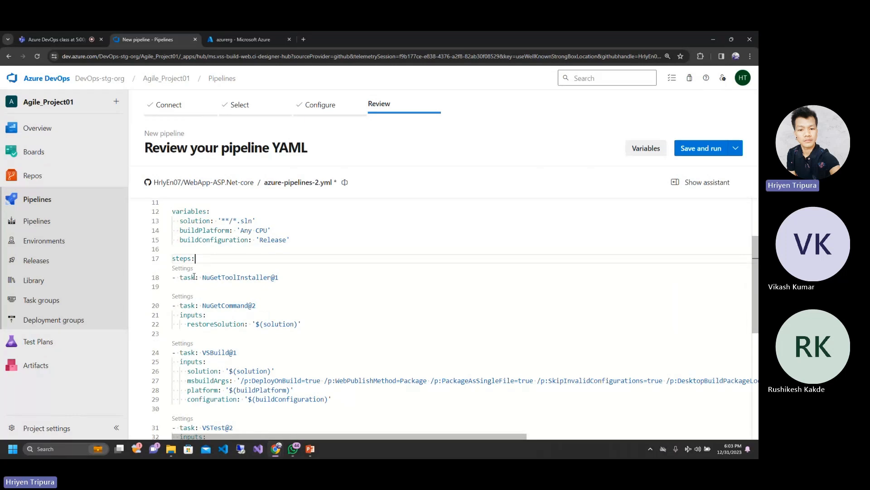
{"action": "mouse_move", "coordinate": [181, 258]}
{"action": "left_click", "coordinate": [183, 268]}
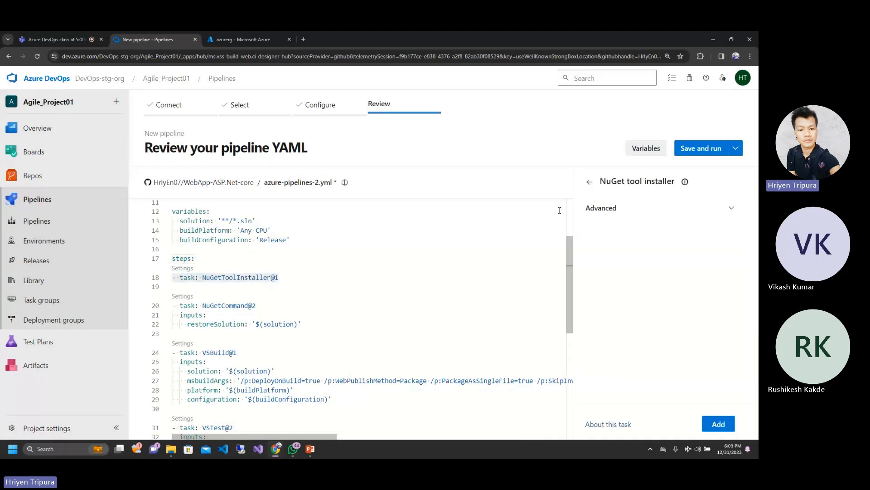
{"action": "left_click", "coordinate": [589, 181]}
{"action": "left_click", "coordinate": [331, 247]}
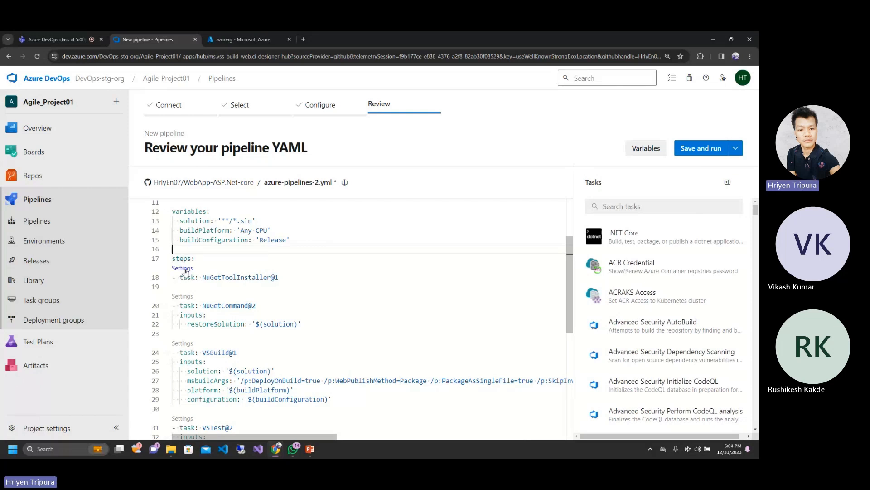
Step: Reopen the NuGetToolInstaller@1 task's settings and examine its entry in the YAML, highlighting the task name
{"action": "left_click", "coordinate": [184, 269]}
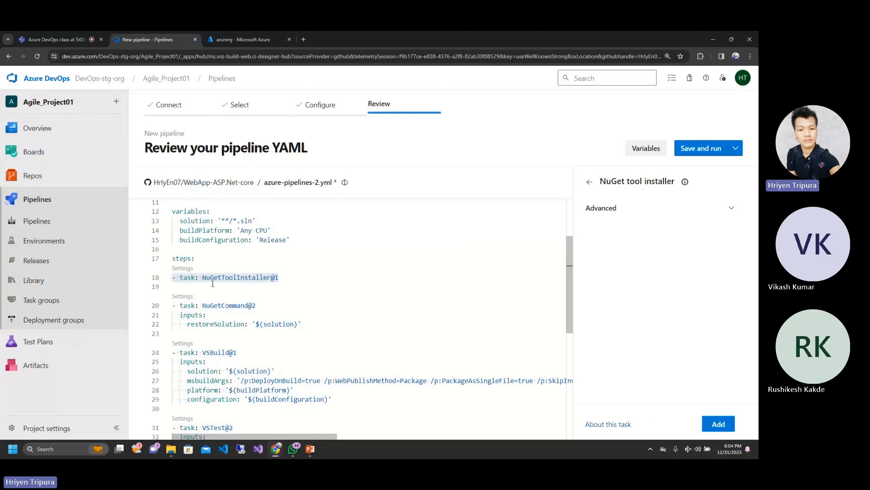
{"action": "left_click", "coordinate": [316, 281]}
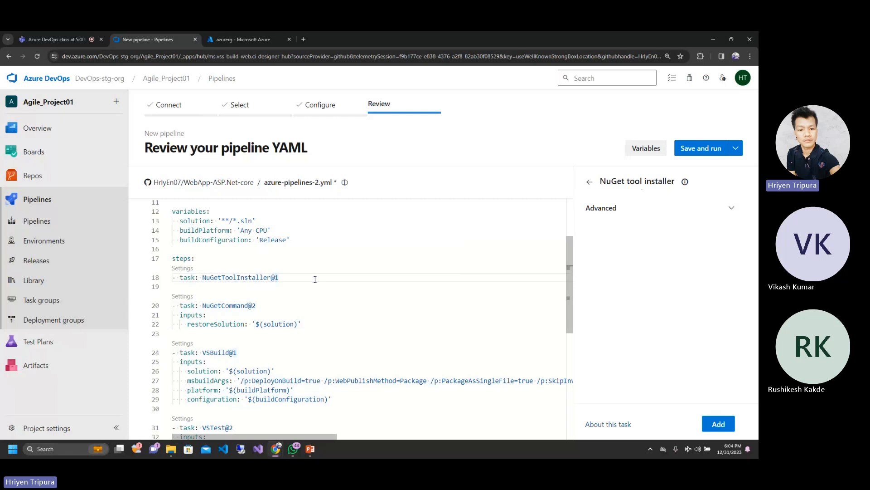
{"action": "double_click", "coordinate": [220, 278]}
{"action": "left_click", "coordinate": [289, 276]}
{"action": "left_click", "coordinate": [265, 259]}
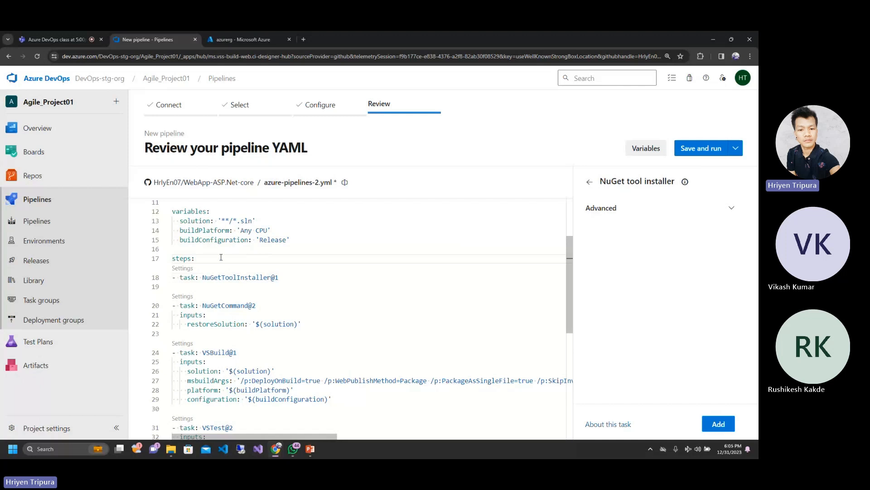
{"action": "left_click", "coordinate": [207, 278]}
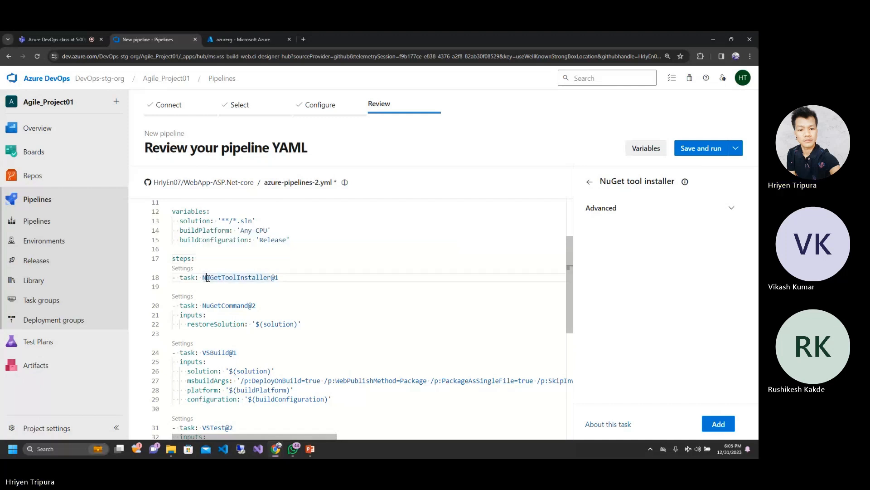
{"action": "left_click", "coordinate": [240, 259]}
{"action": "left_click", "coordinate": [204, 269]}
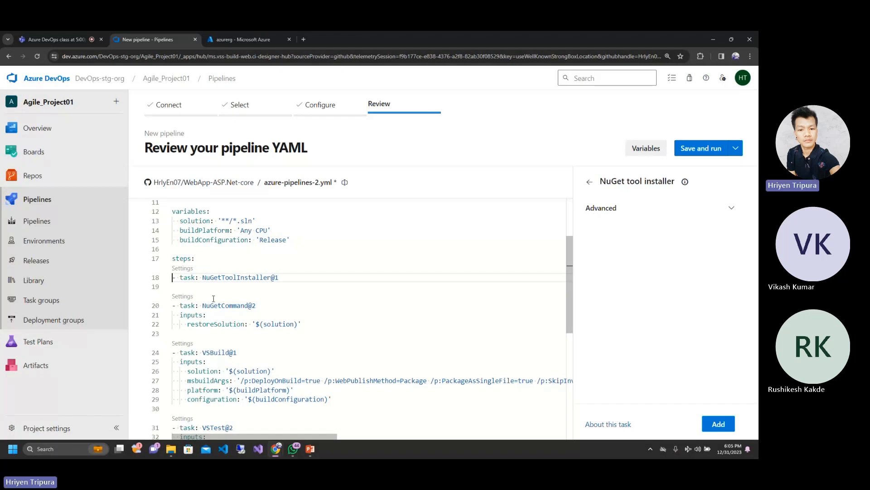
Step: Examine the NuGetCommand@2 task and open its settings to inspect the Command options, keeping restore selected
{"action": "left_click", "coordinate": [332, 308]}
{"action": "left_click", "coordinate": [253, 277]}
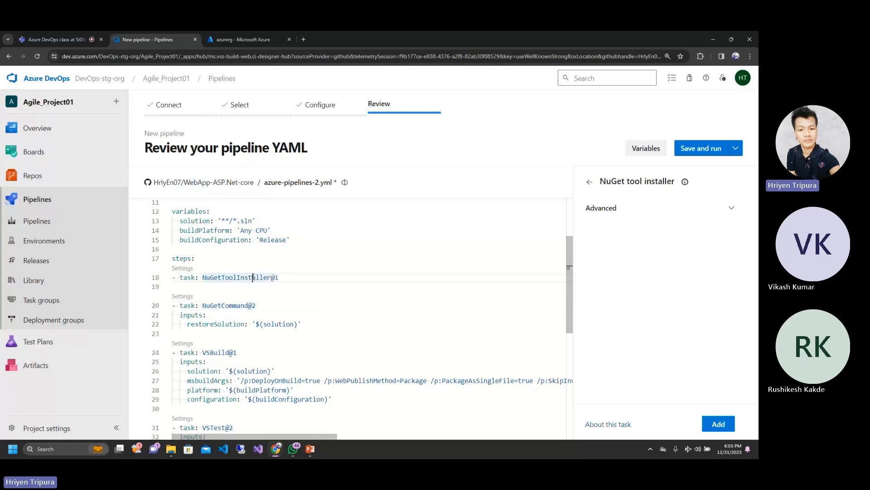
{"action": "left_click", "coordinate": [203, 305]}
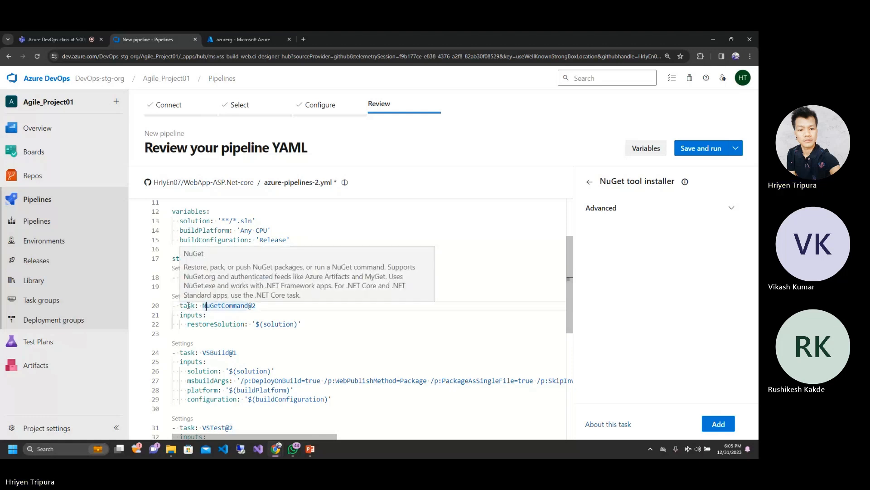
{"action": "left_click", "coordinate": [188, 305]}
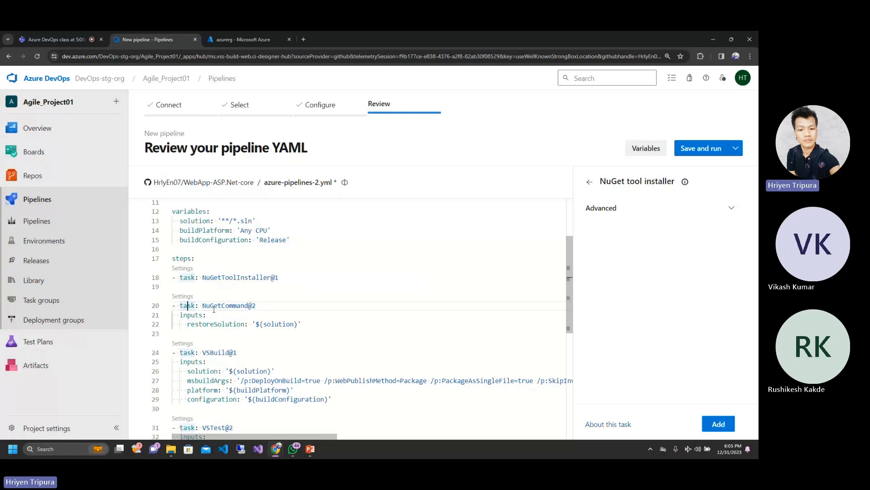
{"action": "left_click", "coordinate": [181, 297]}
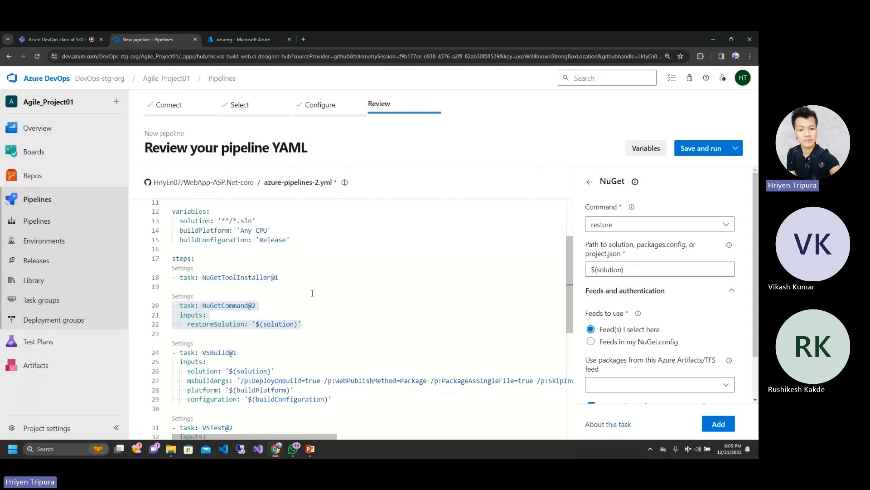
{"action": "left_click", "coordinate": [726, 225]}
{"action": "left_click", "coordinate": [727, 226]}
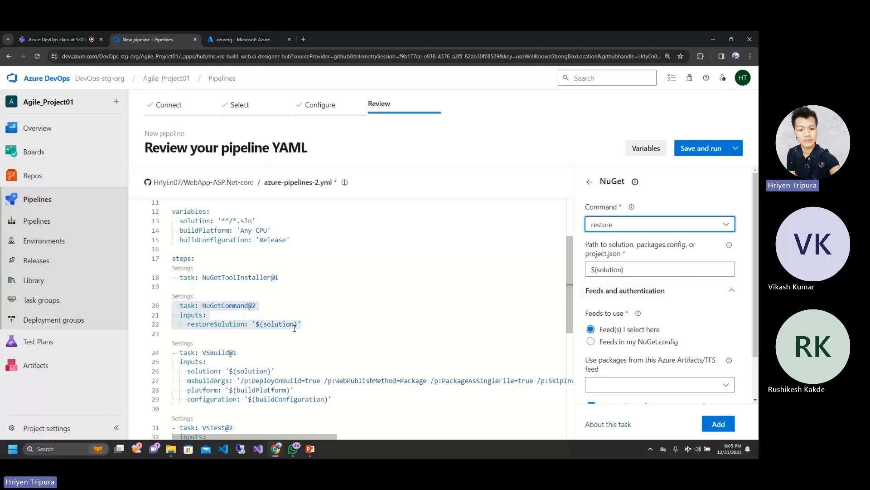
{"action": "left_click", "coordinate": [351, 319]}
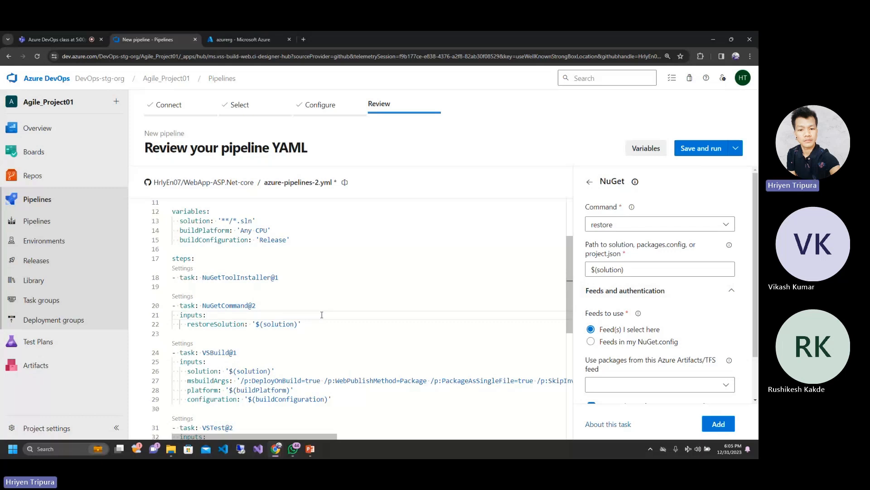
Step: Compare the NuGetToolInstaller@1 and NuGetCommand@2 tasks, and inspect the NuGet task's feeds and authentication settings
{"action": "left_click", "coordinate": [211, 280]}
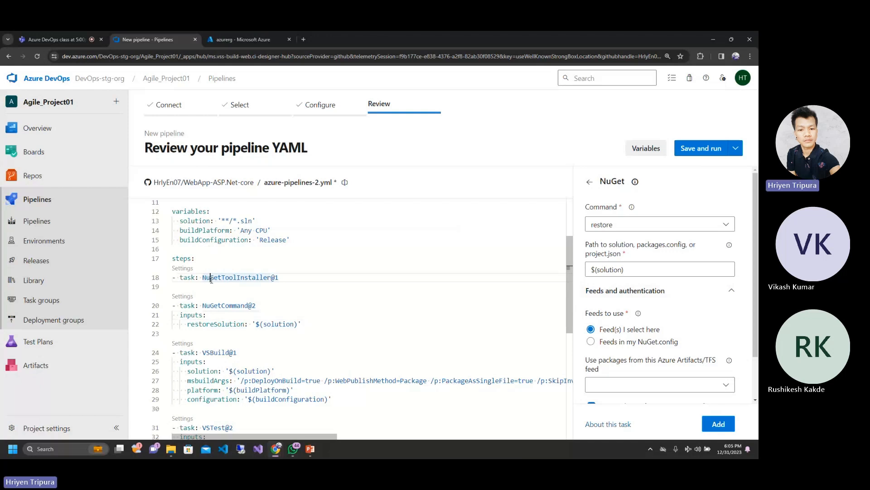
{"action": "left_click", "coordinate": [222, 305]}
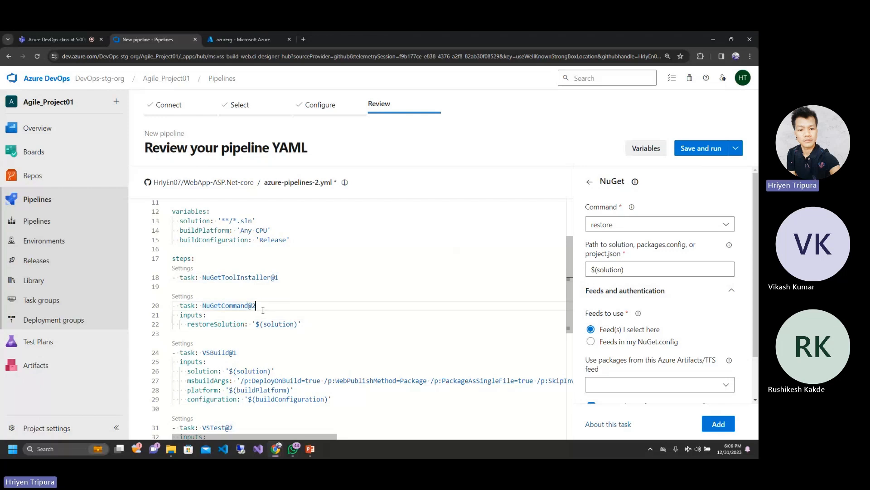
{"action": "left_click", "coordinate": [177, 297]}
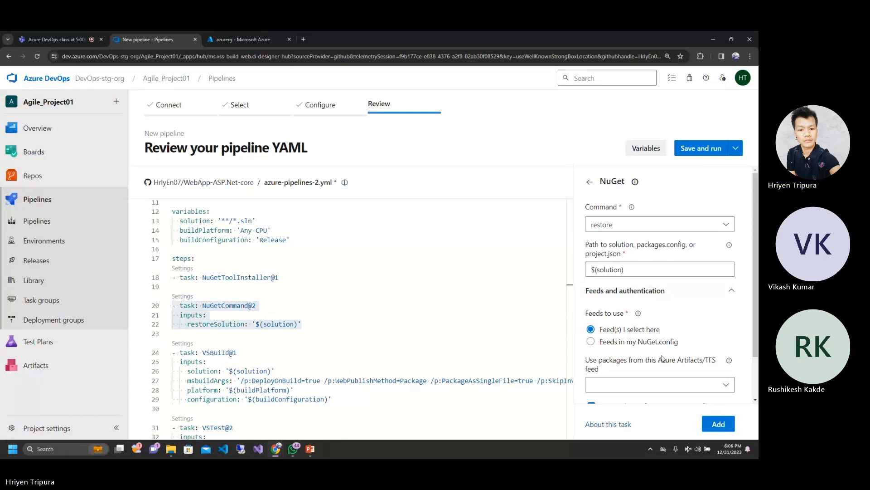
{"action": "scroll", "coordinate": [662, 351], "scroll_direction": "down", "scroll_amount": 2}
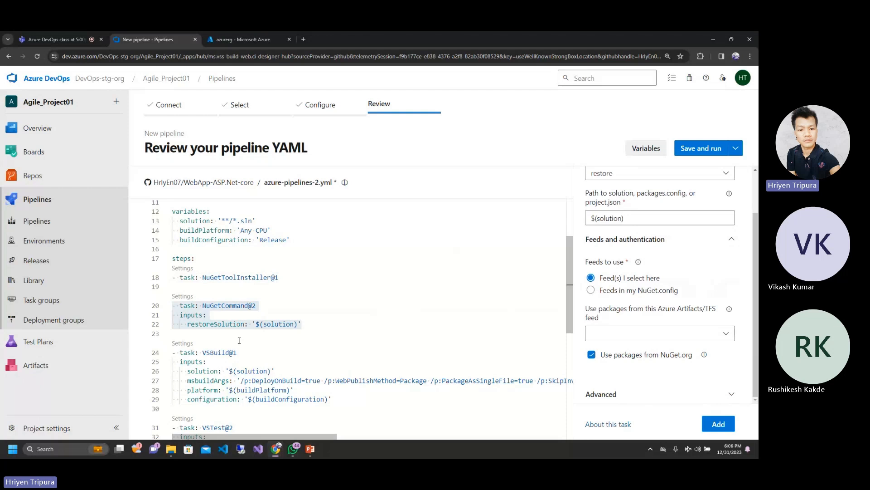
{"action": "left_click", "coordinate": [313, 316]}
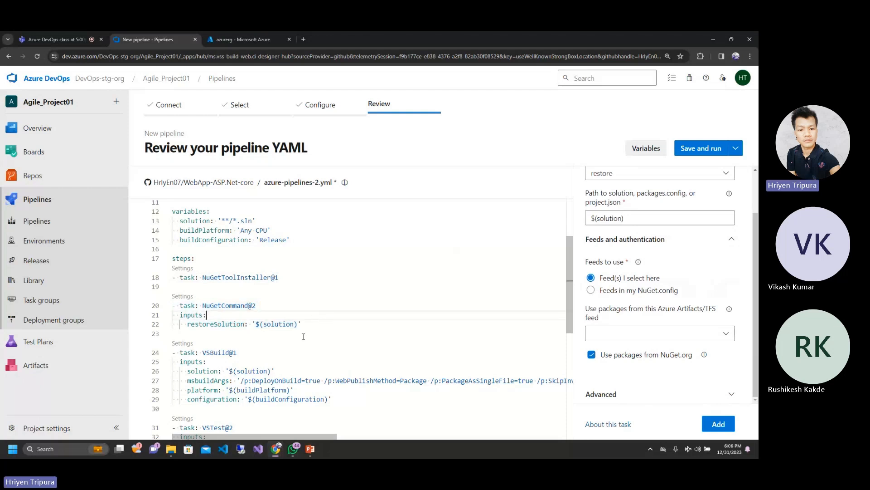
Step: Open the VSBuild@1 task's settings and inspect its Platform and Configuration values
{"action": "scroll", "coordinate": [303, 336], "scroll_direction": "down", "scroll_amount": 3}
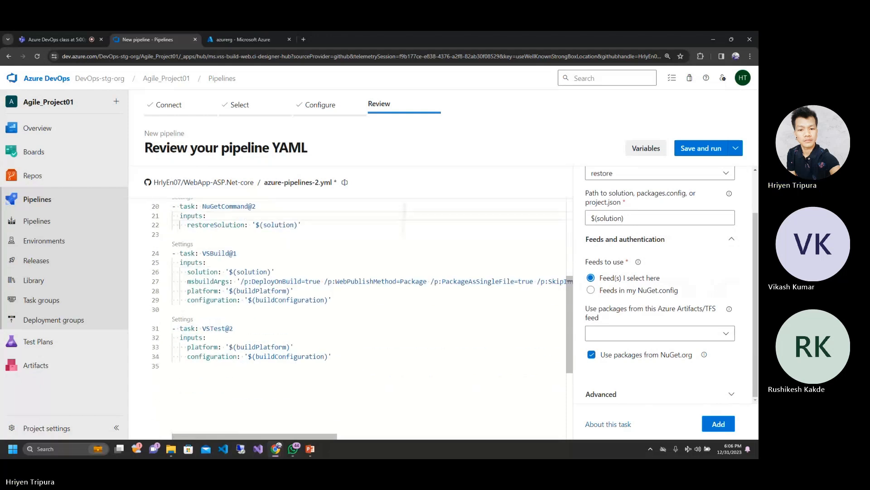
{"action": "left_click", "coordinate": [282, 242]}
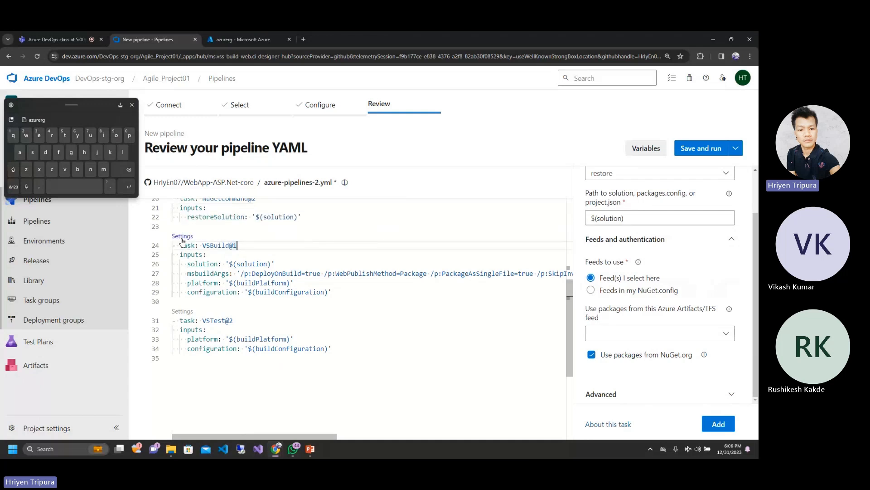
{"action": "left_click", "coordinate": [182, 237]}
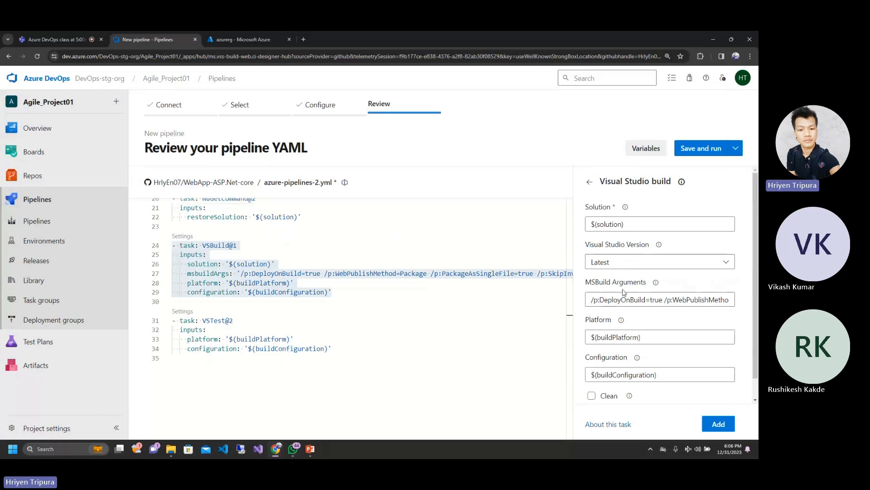
{"action": "left_click", "coordinate": [651, 335]}
{"action": "left_click", "coordinate": [681, 373]}
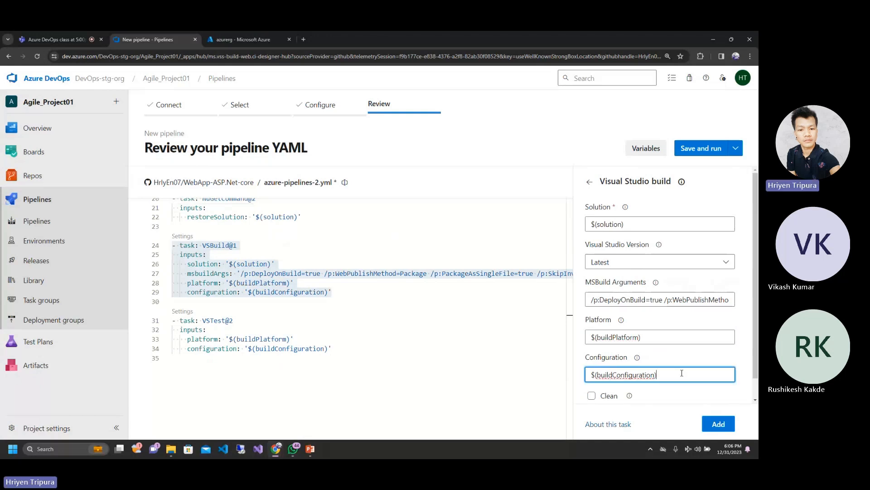
Step: Expand the Visual Studio build task's advanced options and inspect them, trying Build in Parallel on and off
{"action": "scroll", "coordinate": [671, 287], "scroll_direction": "down", "scroll_amount": 1}
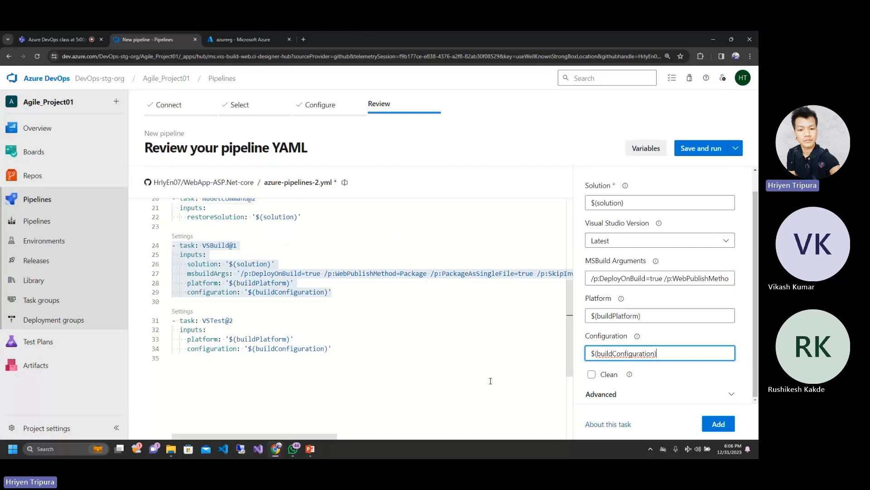
{"action": "left_click", "coordinate": [589, 393]}
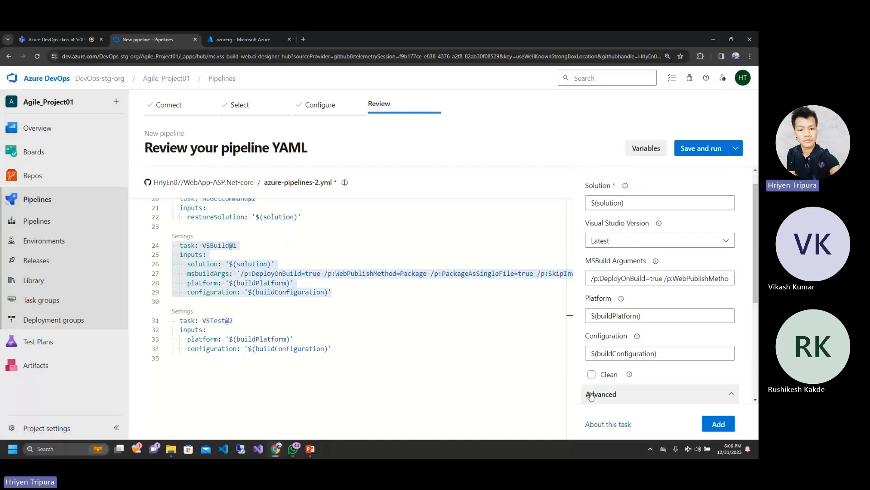
{"action": "scroll", "coordinate": [589, 393], "scroll_direction": "down", "scroll_amount": 2}
{"action": "scroll", "coordinate": [660, 283], "scroll_direction": "down", "scroll_amount": 2}
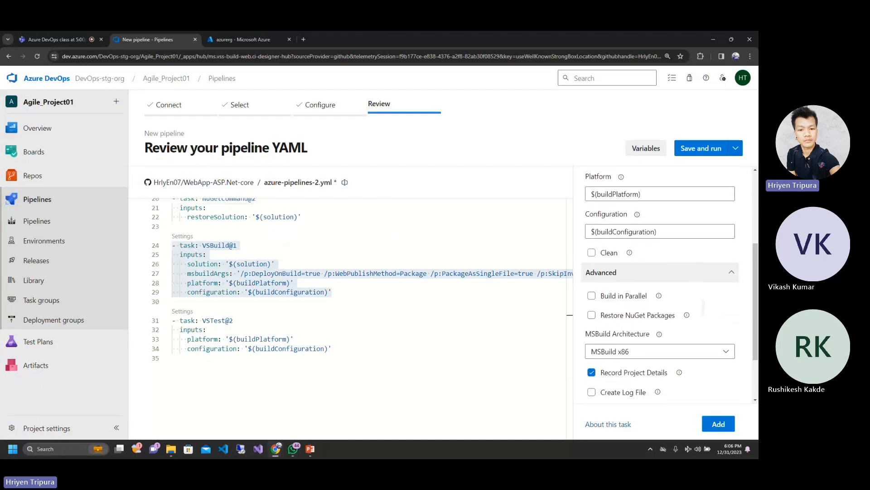
{"action": "left_click", "coordinate": [592, 293]}
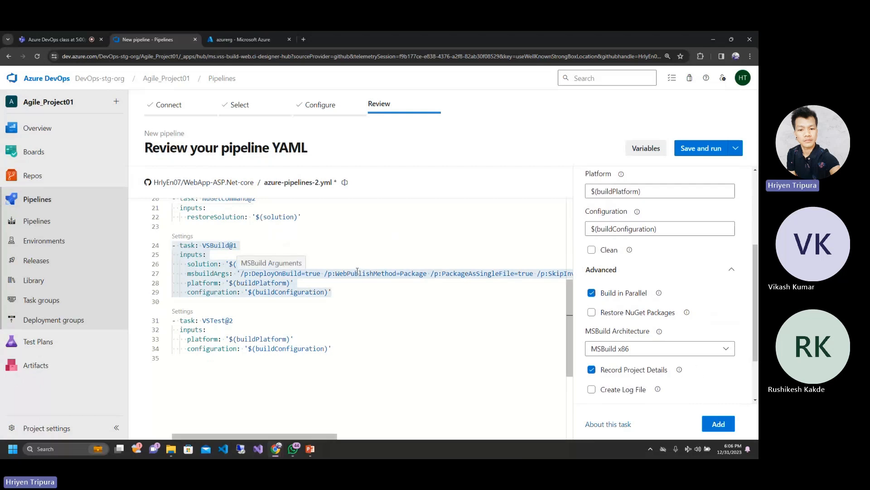
{"action": "left_click", "coordinate": [591, 293]}
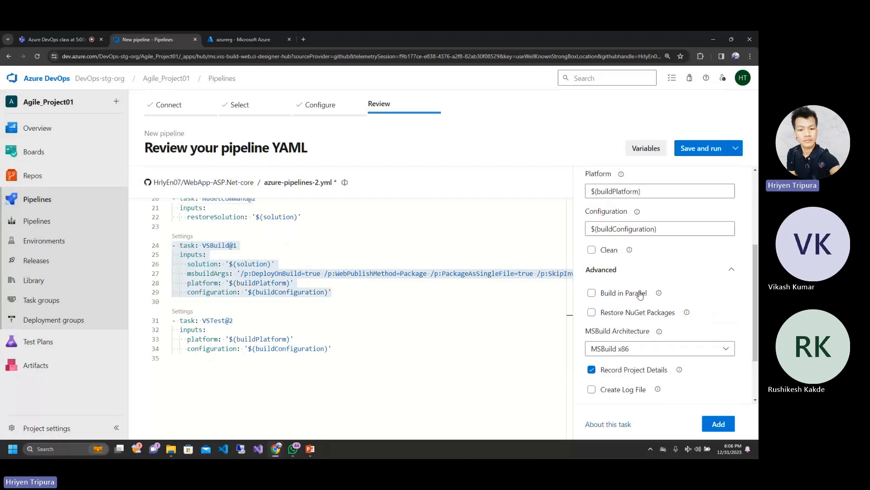
{"action": "scroll", "coordinate": [640, 294], "scroll_direction": "down", "scroll_amount": 2}
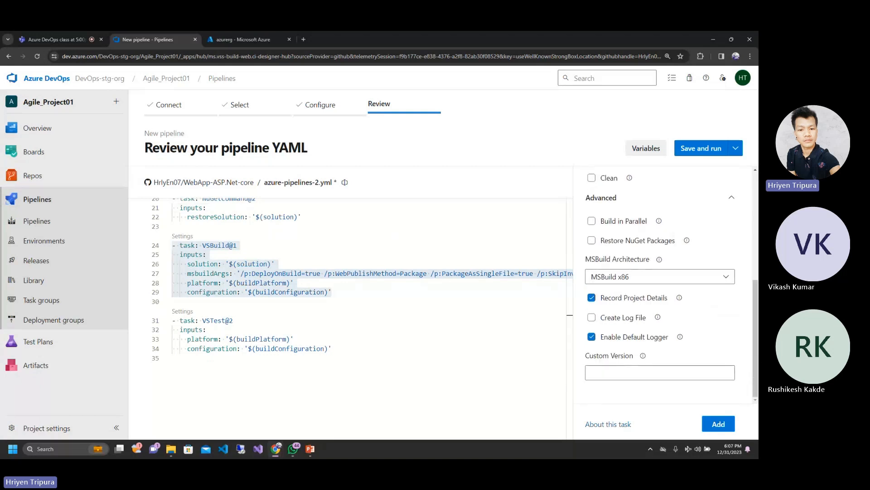
{"action": "scroll", "coordinate": [660, 283], "scroll_direction": "up", "scroll_amount": 3}
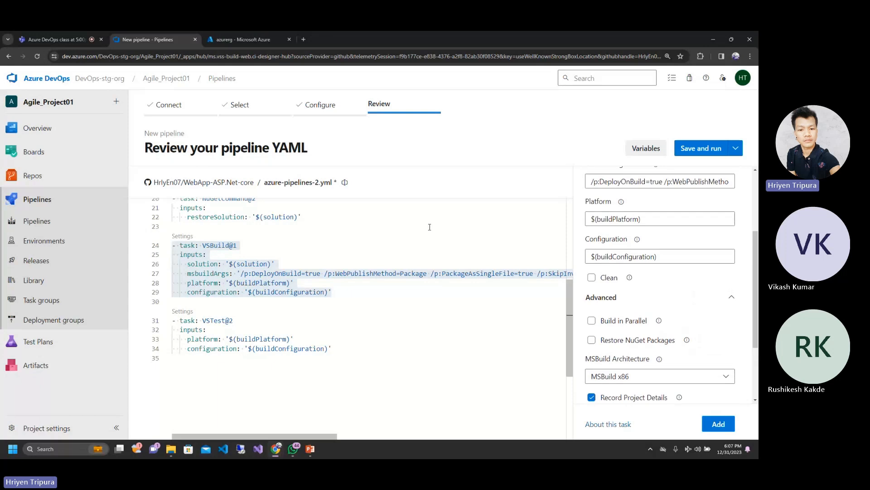
{"action": "left_click", "coordinate": [290, 243]}
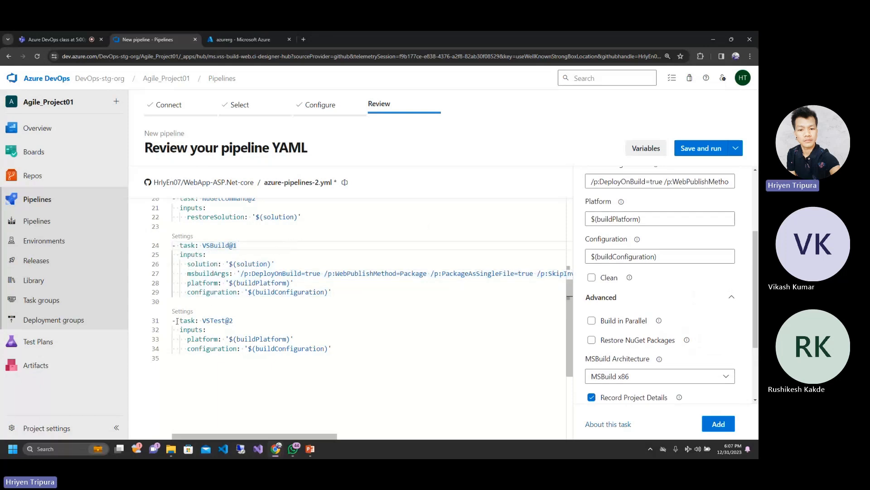
Step: Open the VSTest@2 task's settings, review its test and reporting options, and add the task at the end of the YAML
{"action": "left_click", "coordinate": [181, 312]}
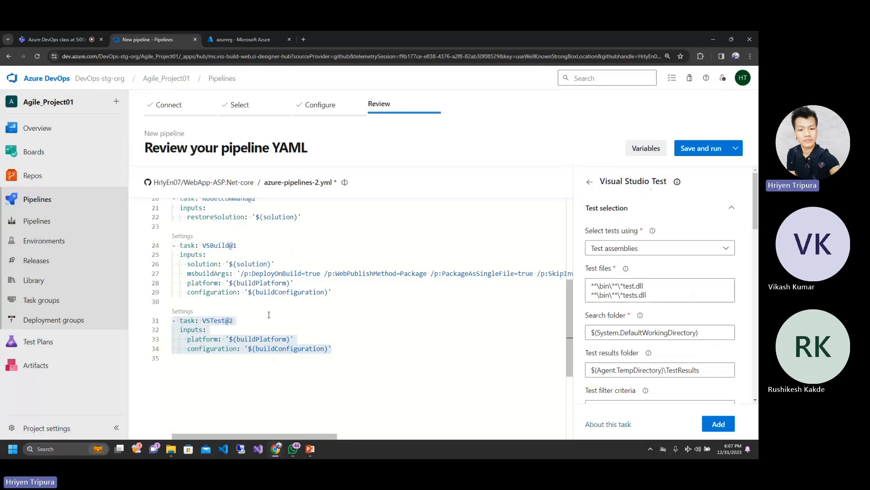
{"action": "scroll", "coordinate": [660, 295], "scroll_direction": "down", "scroll_amount": 10}
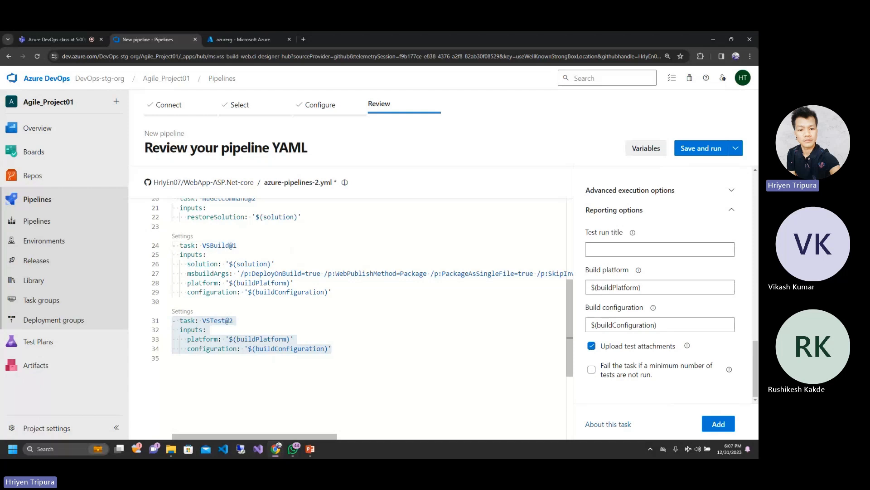
{"action": "left_click", "coordinate": [361, 355]}
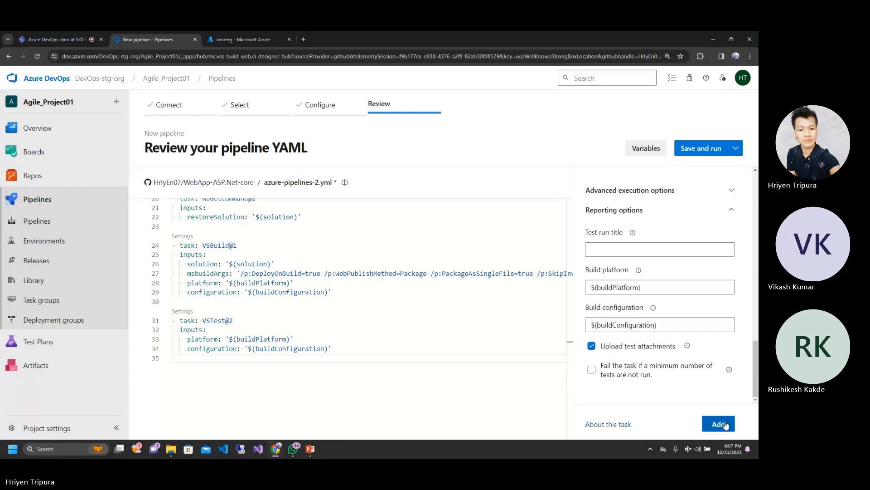
{"action": "scroll", "coordinate": [349, 308], "scroll_direction": "up", "scroll_amount": 5}
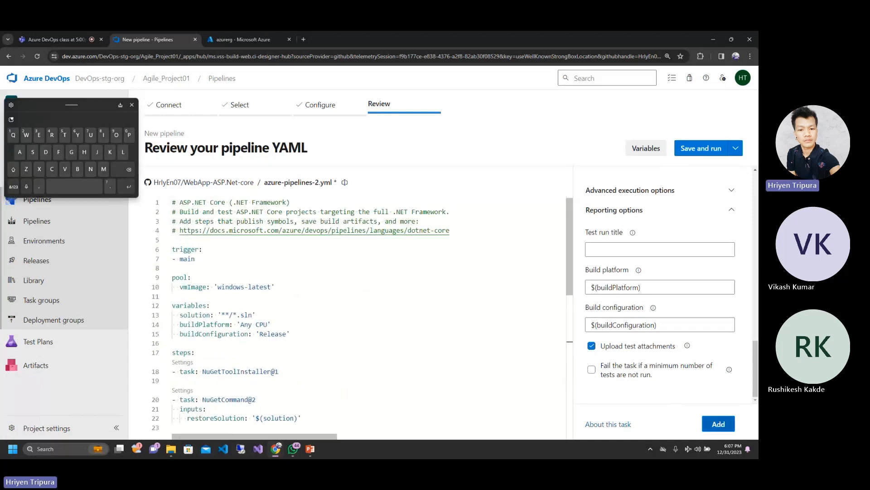
{"action": "scroll", "coordinate": [349, 308], "scroll_direction": "down", "scroll_amount": 8}
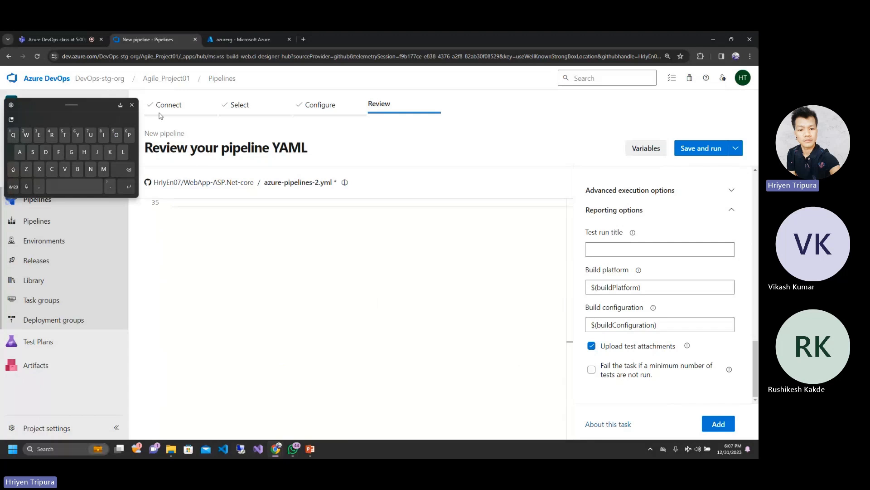
{"action": "left_click", "coordinate": [132, 107]}
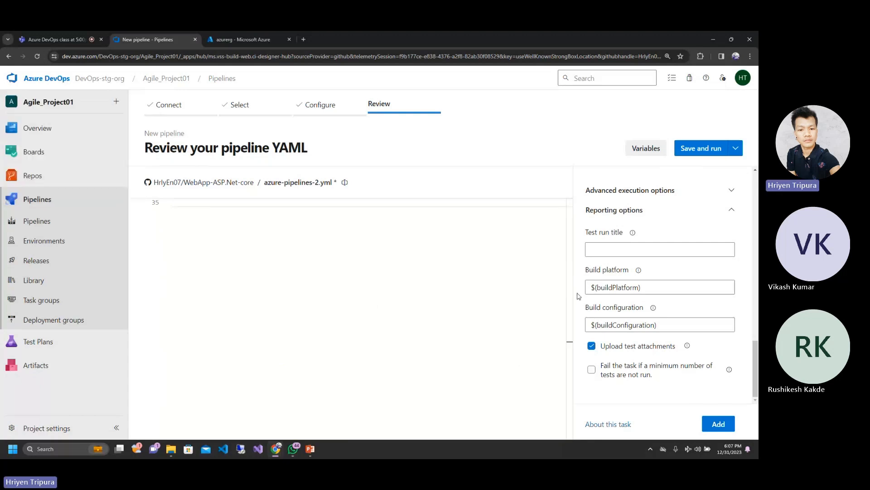
{"action": "left_click", "coordinate": [718, 422]}
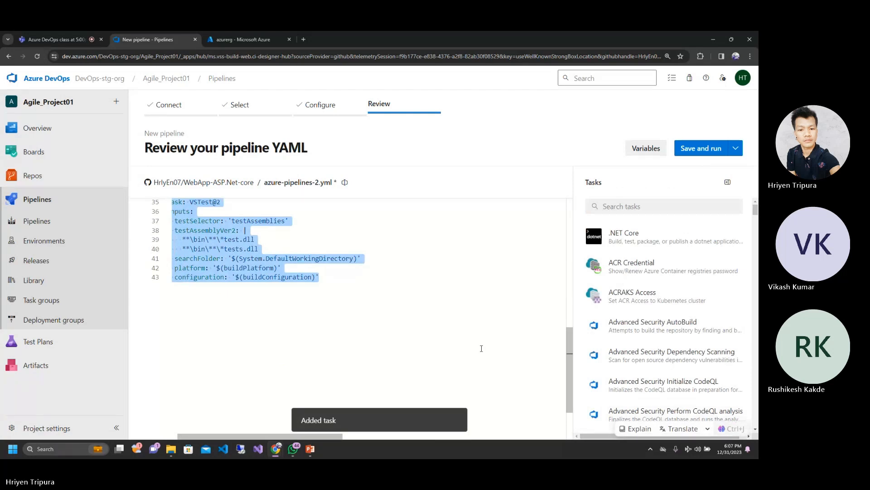
Step: Examine the added VSTest@2 block against the existing one and review the YAML up to its beginning
{"action": "scroll", "coordinate": [481, 348], "scroll_direction": "up", "scroll_amount": 5}
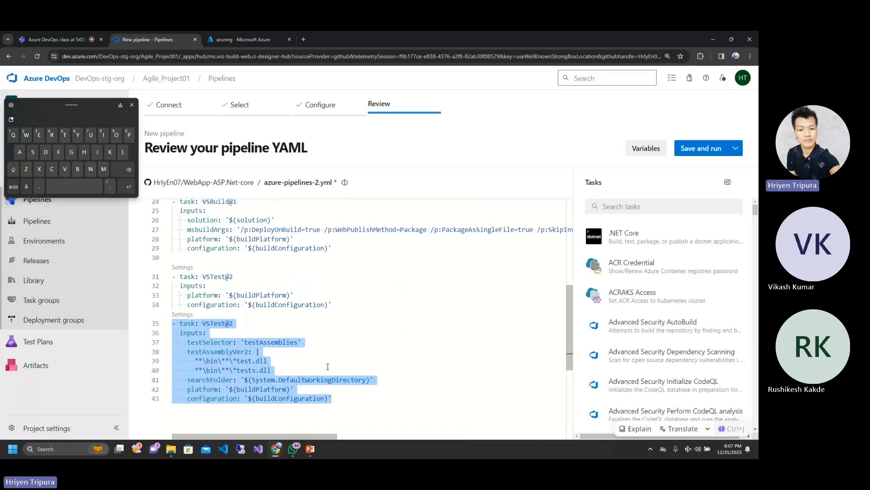
{"action": "scroll", "coordinate": [316, 305], "scroll_direction": "up", "scroll_amount": 3}
{"action": "scroll", "coordinate": [316, 304], "scroll_direction": "down", "scroll_amount": 4}
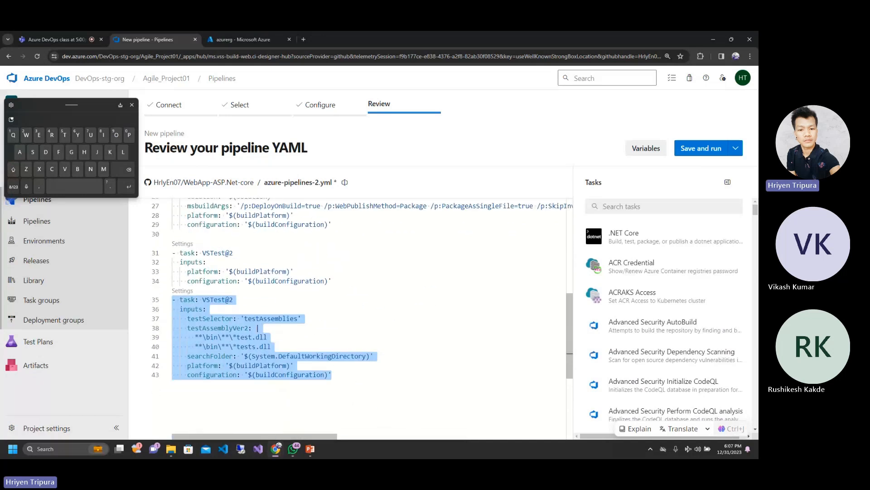
{"action": "left_click", "coordinate": [315, 336]}
{"action": "left_click", "coordinate": [345, 375]}
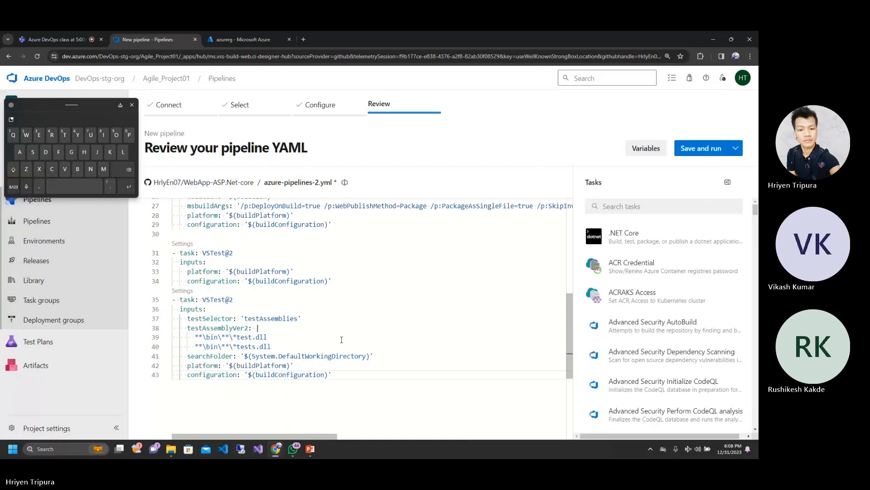
{"action": "left_click", "coordinate": [394, 318]}
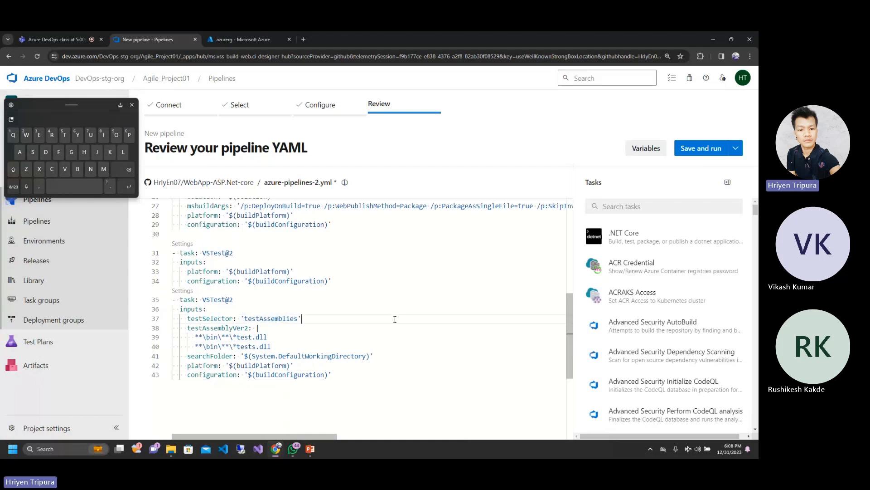
{"action": "scroll", "coordinate": [394, 317], "scroll_direction": "up", "scroll_amount": 3}
{"action": "scroll", "coordinate": [362, 313], "scroll_direction": "up", "scroll_amount": 3}
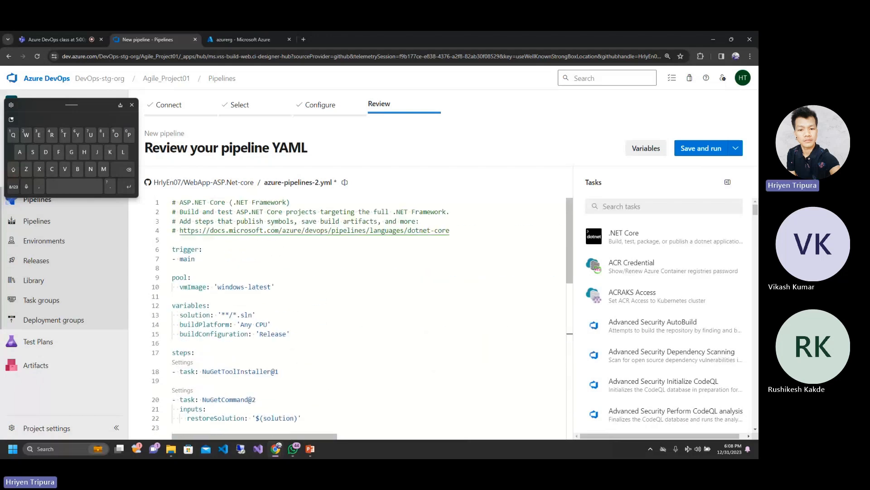
Step: Start saving and running the pipeline, and set the commit message to "First CI pipeline -default", leaving the extended description empty
{"action": "left_click", "coordinate": [702, 148]}
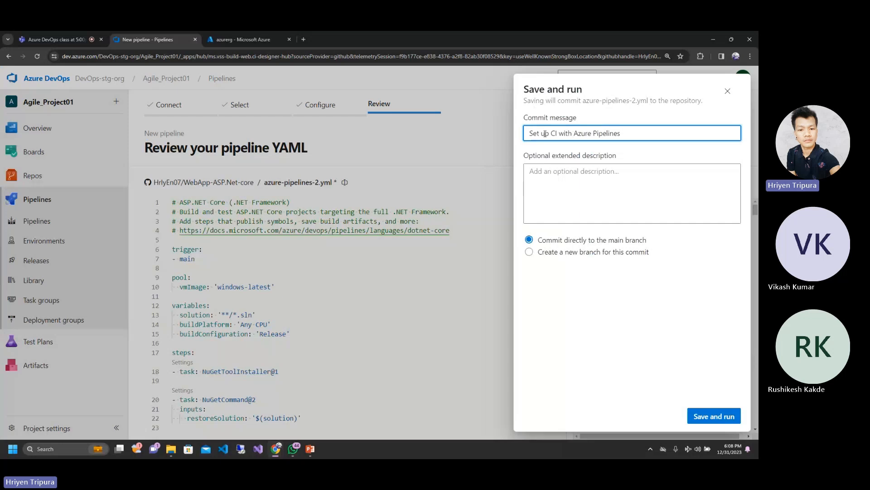
{"action": "left_click_drag", "start_coordinate": [624, 133], "coordinate": [526, 136]}
{"action": "left_click", "coordinate": [616, 208]}
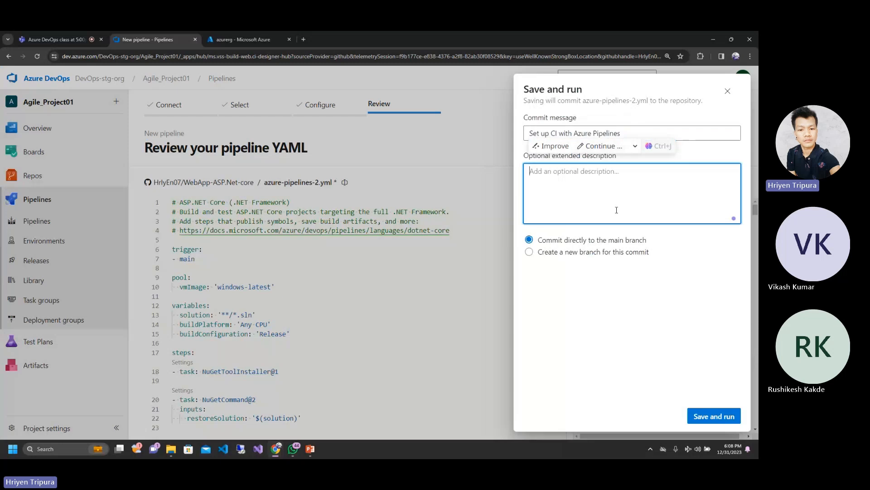
{"action": "left_click_drag", "start_coordinate": [633, 128], "coordinate": [530, 134]}
{"action": "type", "text": "Firs"}
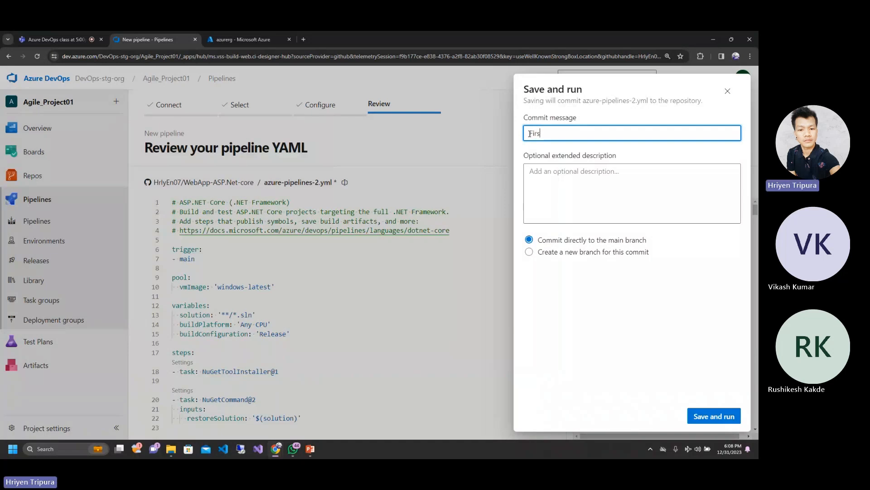
{"action": "type", "text": " t CI pipe"}
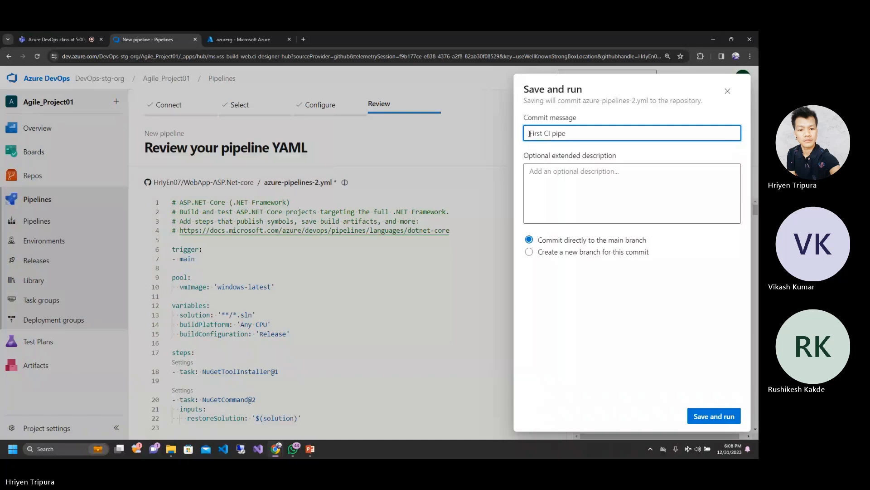
{"action": "type", "text": "line -d"}
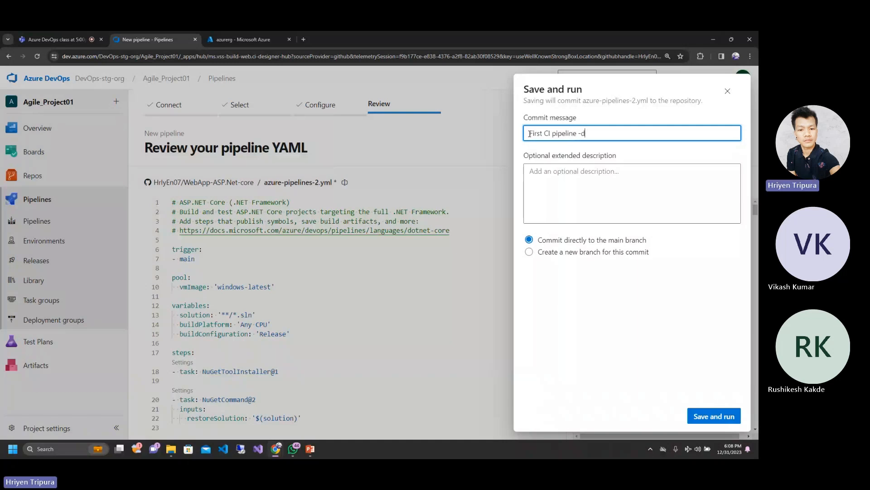
{"action": "type", "text": "efault6"}
{"action": "key", "text": "BackSpace"}
{"action": "left_click", "coordinate": [604, 170]}
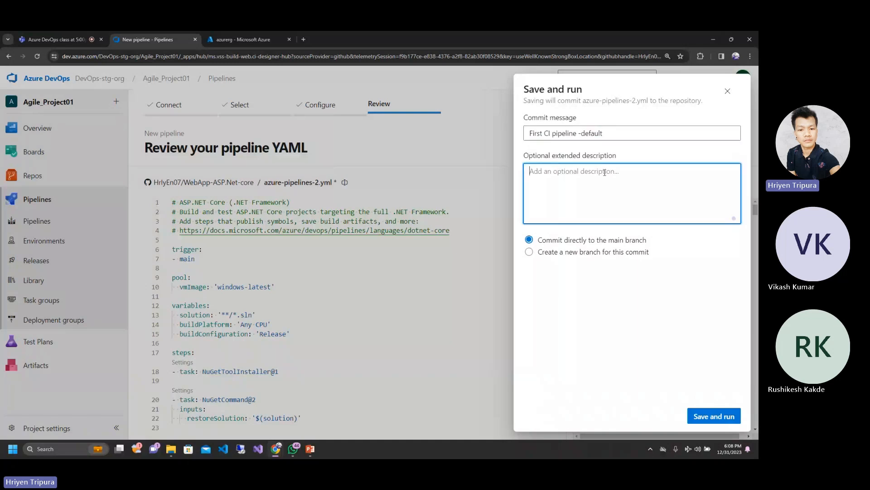
{"action": "left_click", "coordinate": [543, 133]}
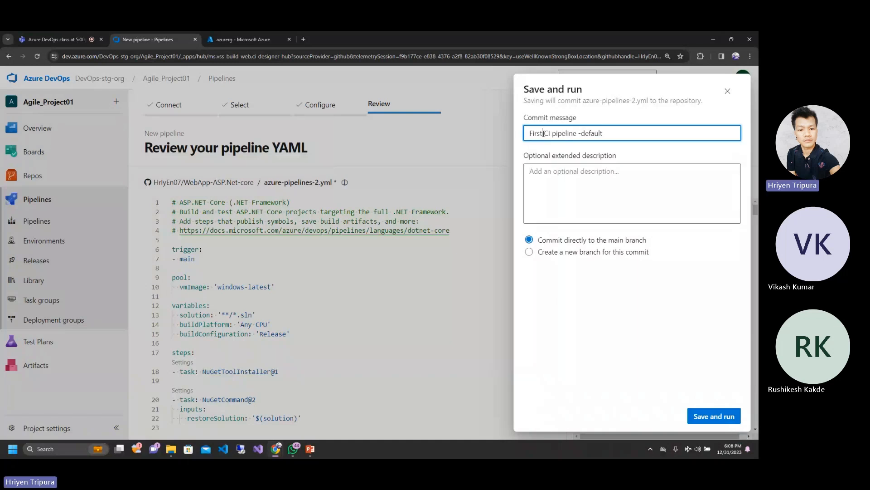
{"action": "left_click", "coordinate": [578, 180]}
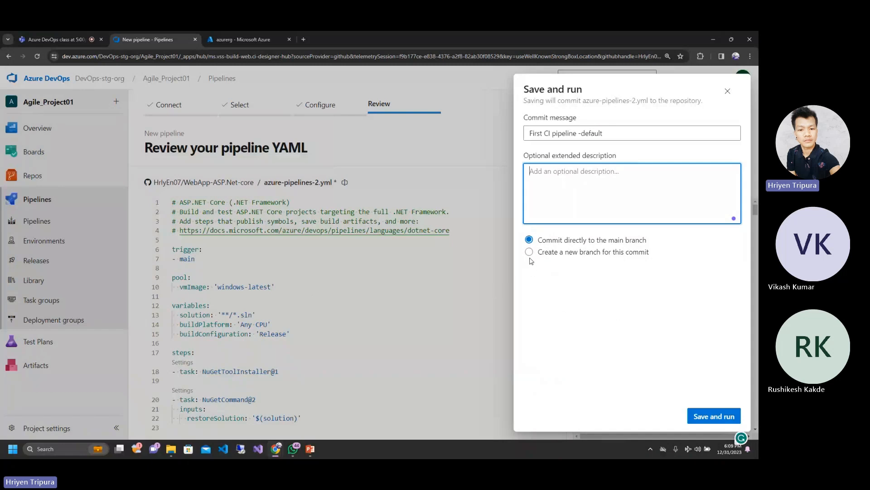
Step: Try the option to commit to a new branch named dev, and switch back to committing directly to the main branch
{"action": "left_click", "coordinate": [530, 253]}
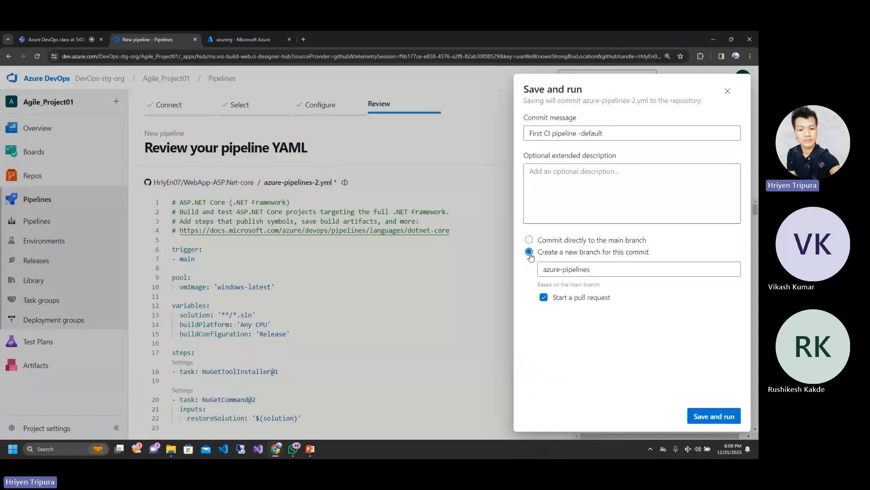
{"action": "left_click", "coordinate": [599, 270]}
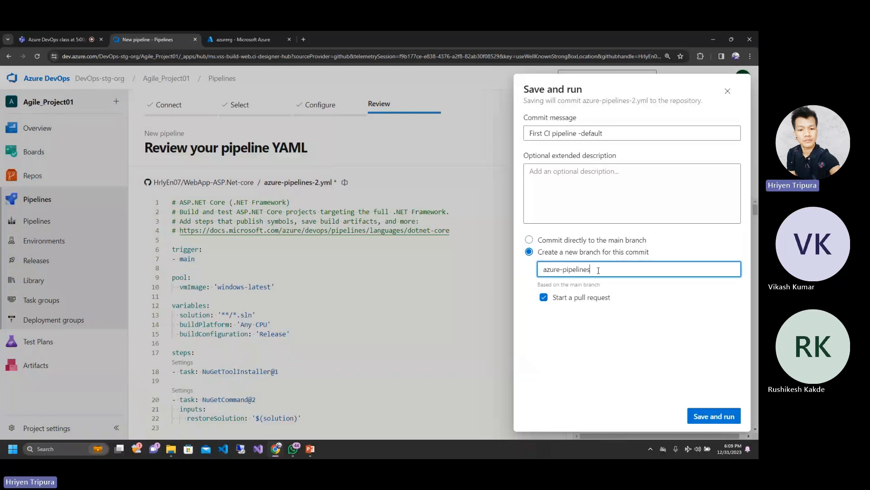
{"action": "key", "text": "BackSpace"}
{"action": "key", "text": "BackSpace"}
{"action": "key", "text": "BackSpace"}
{"action": "key", "text": "BackSpace"}
{"action": "key", "text": "BackSpace"}
{"action": "key", "text": "BackSpace"}
{"action": "key", "text": "BackSpace"}
{"action": "key", "text": "BackSpace"}
{"action": "key", "text": "BackSpace"}
{"action": "key", "text": "BackSpace"}
{"action": "key", "text": "BackSpace"}
{"action": "key", "text": "BackSpace"}
{"action": "key", "text": "BackSpace"}
{"action": "key", "text": "BackSpace"}
{"action": "key", "text": "BackSpace"}
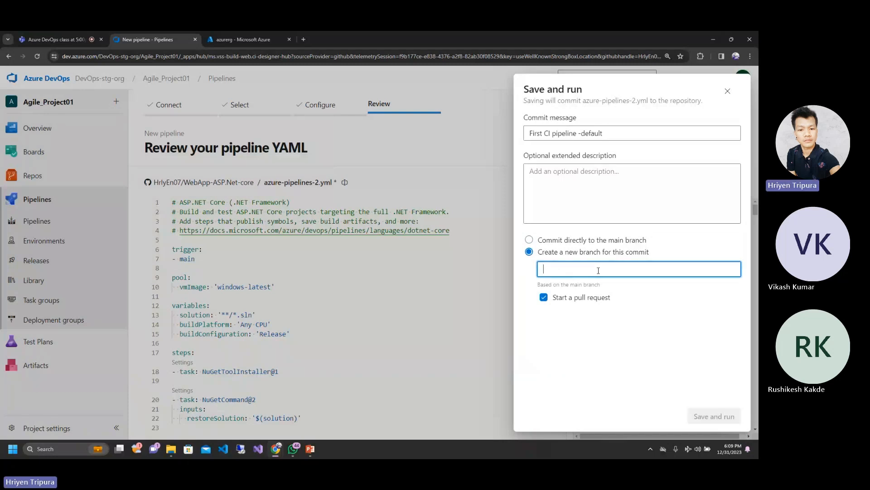
{"action": "type", "text": "dev"}
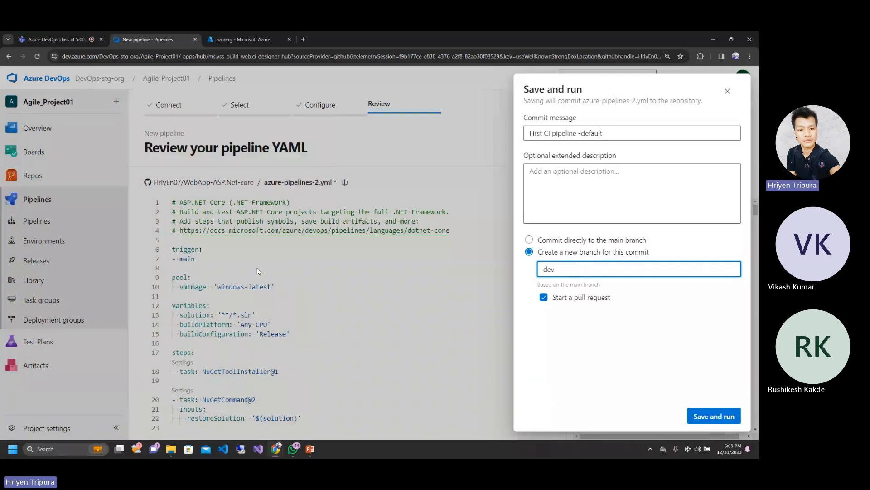
{"action": "left_click", "coordinate": [535, 243]}
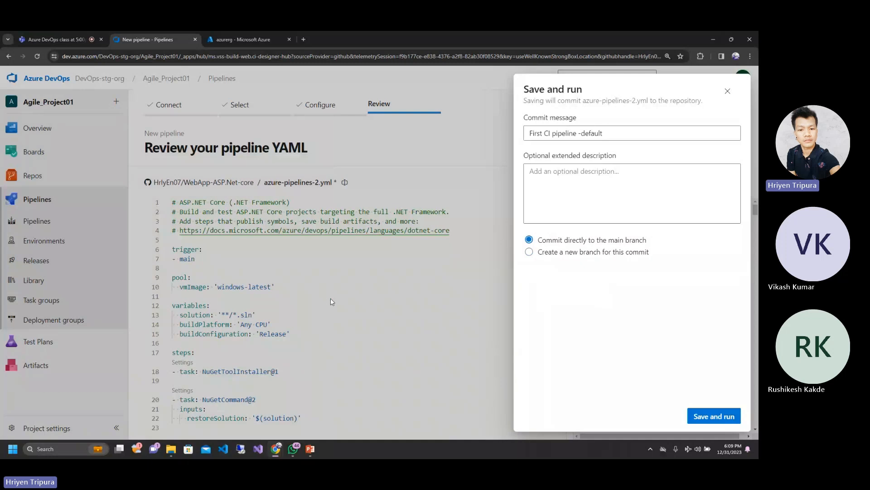
Step: Commit the YAML file and run the pipeline, and return to the Azure DevOps organization's project list
{"action": "left_click", "coordinate": [714, 416]}
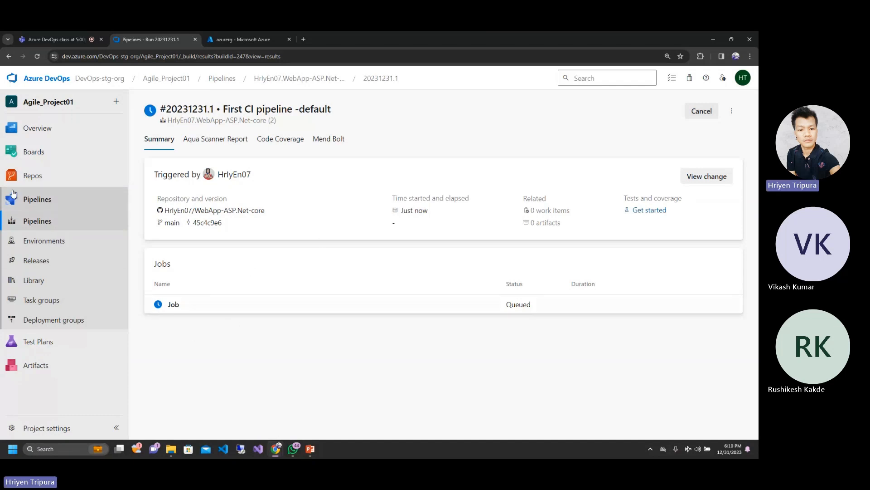
{"action": "left_click", "coordinate": [53, 79]}
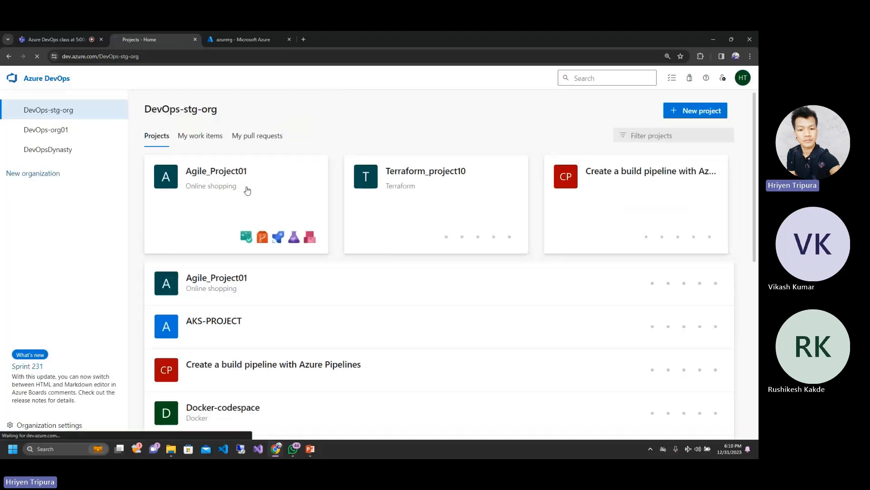
Step: Open the WebApp-ASP.Net-core (2) pipeline in the Agile_Project01 project
{"action": "left_click", "coordinate": [246, 176]}
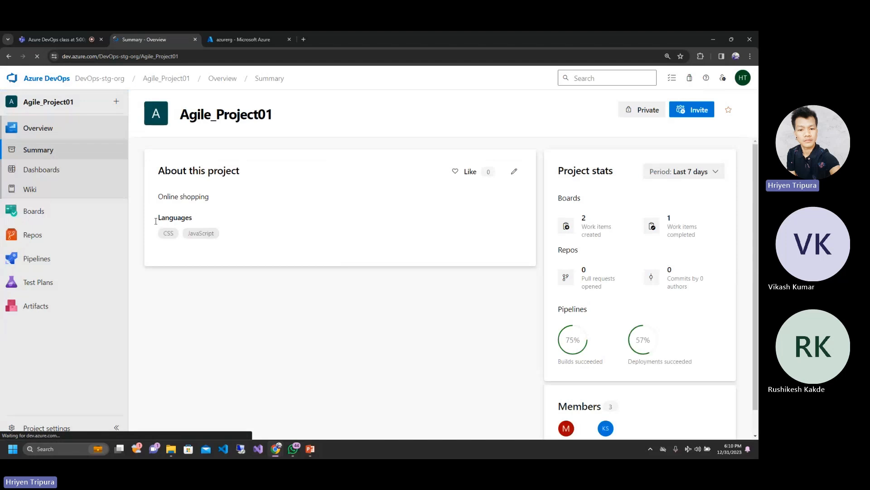
{"action": "mouse_move", "coordinate": [44, 259]}
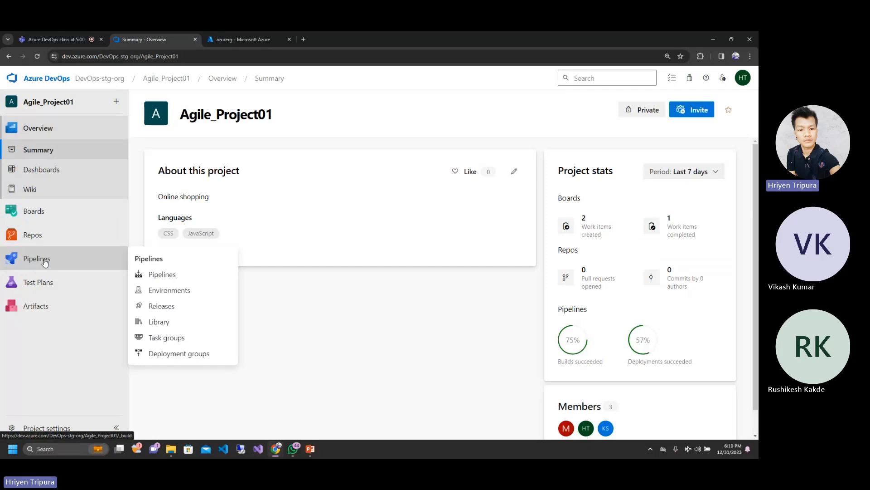
{"action": "left_click", "coordinate": [45, 261]}
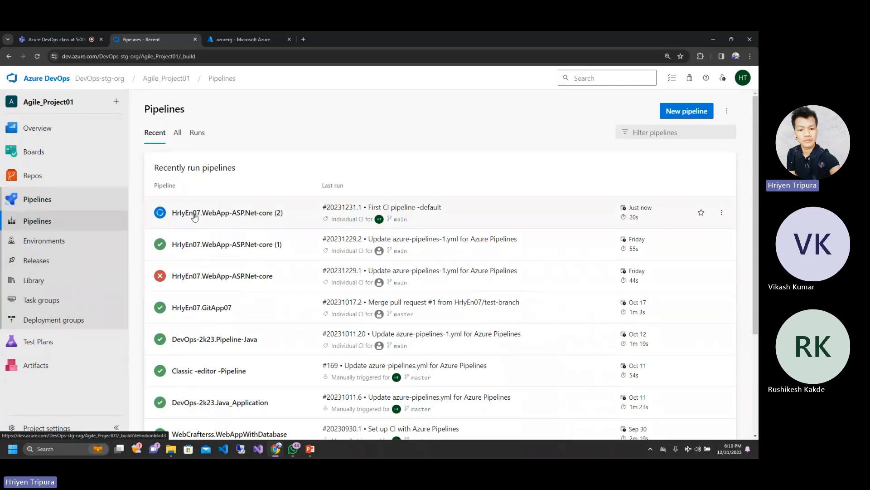
{"action": "left_click", "coordinate": [195, 216]}
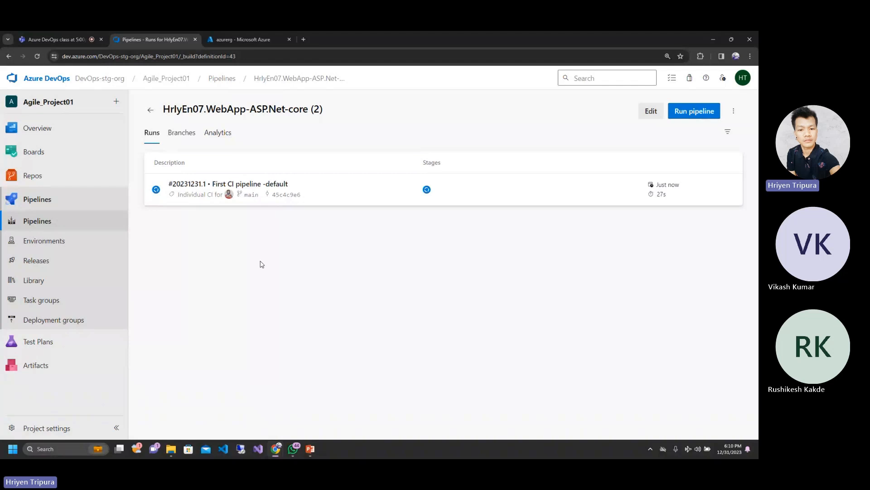
Step: Review the pipeline's branches and analytics, and return to its list of runs
{"action": "left_click", "coordinate": [179, 135]}
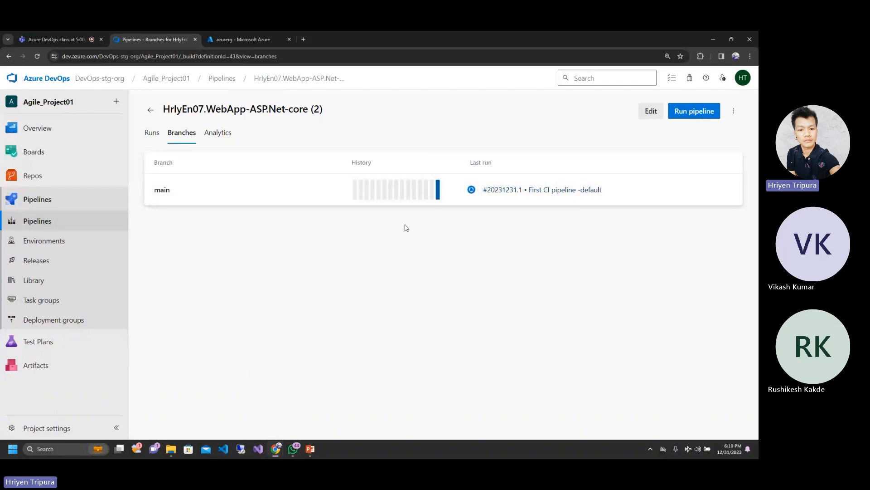
{"action": "left_click", "coordinate": [215, 135]}
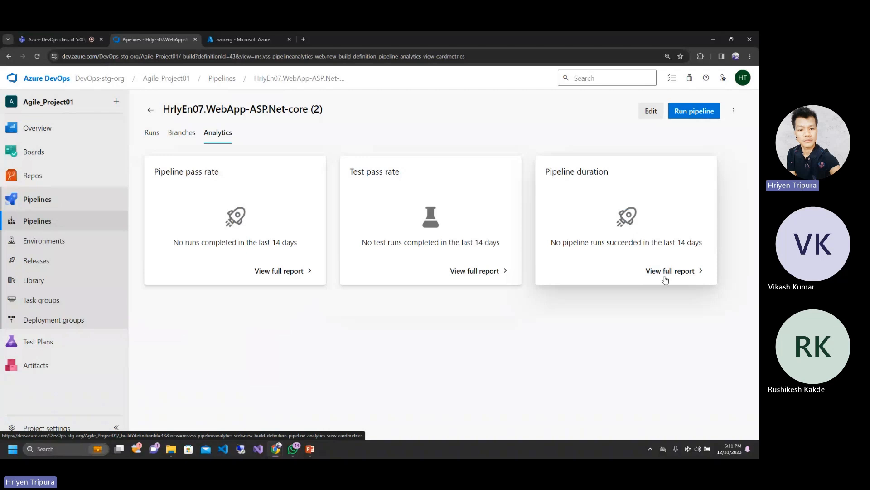
{"action": "left_click", "coordinate": [182, 133]}
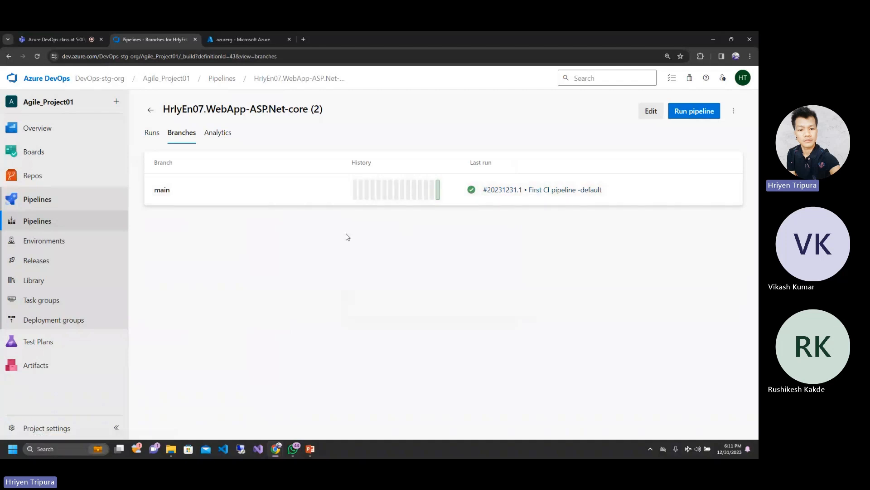
{"action": "left_click", "coordinate": [153, 133]}
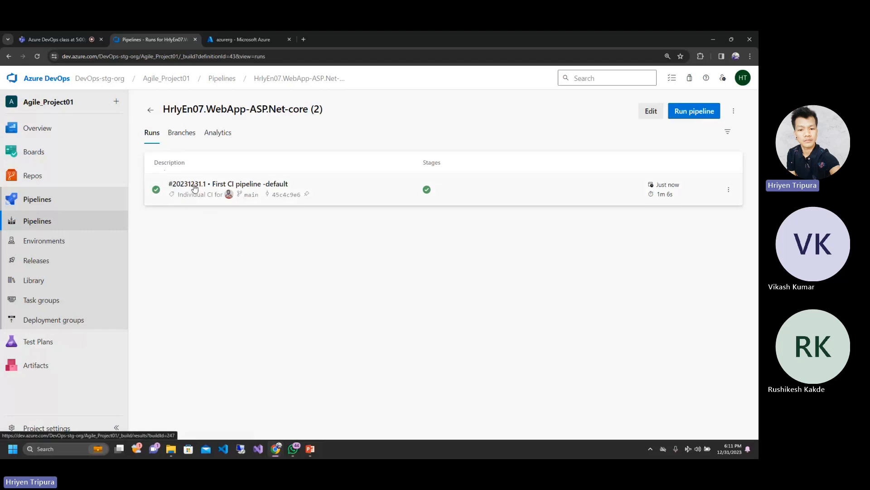
Step: Open the "First CI pipeline -default" run and check its summary, code coverage and Mend Bolt report
{"action": "left_click", "coordinate": [421, 202]}
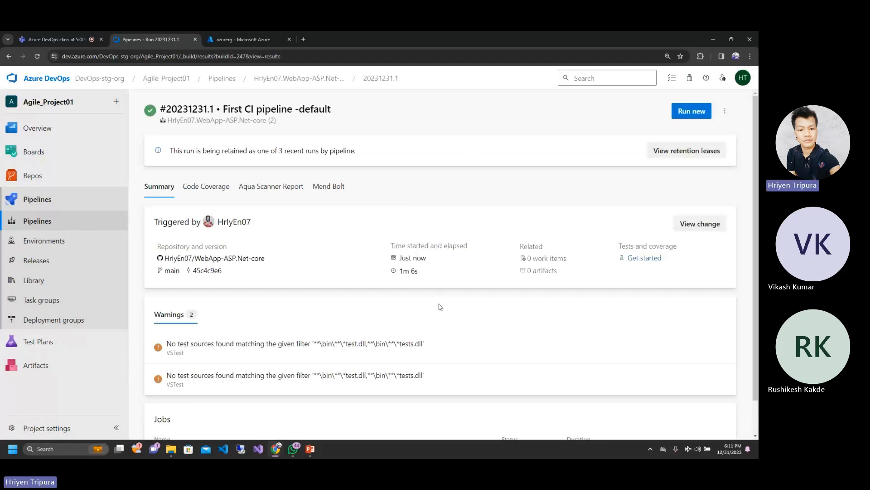
{"action": "scroll", "coordinate": [439, 307], "scroll_direction": "down", "scroll_amount": 1}
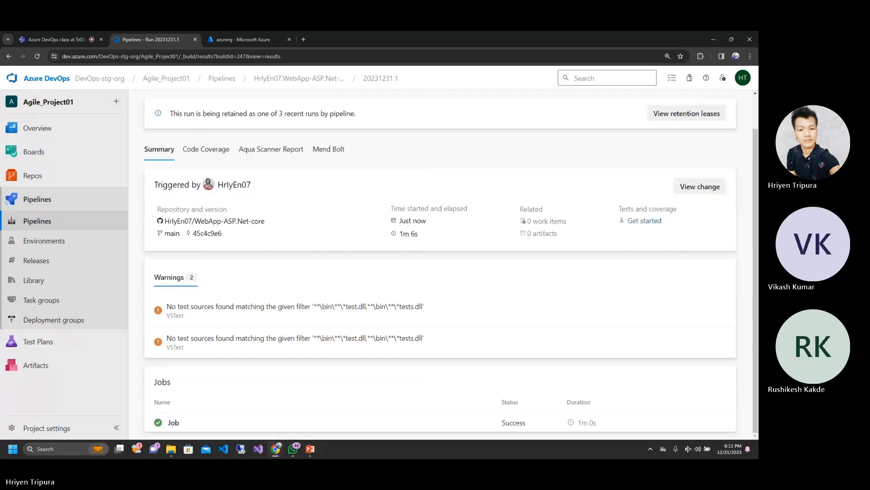
{"action": "left_click", "coordinate": [199, 150]}
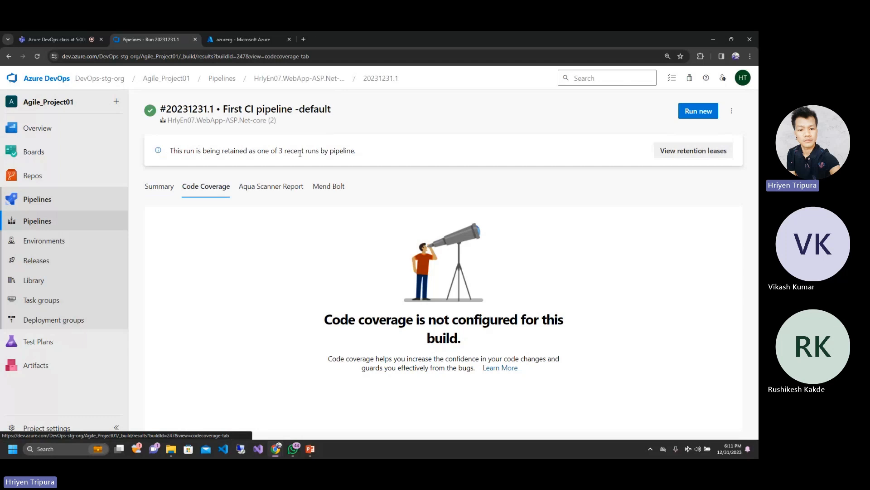
{"action": "left_click", "coordinate": [324, 186]}
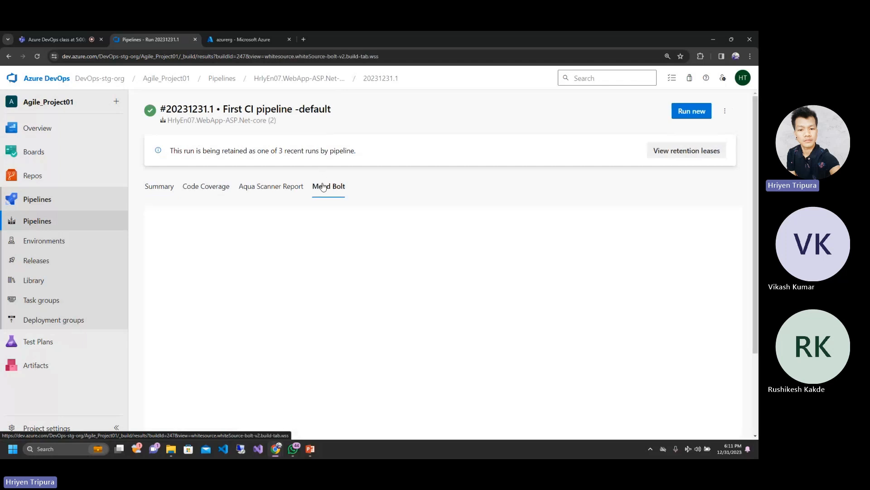
{"action": "left_click", "coordinate": [161, 189]}
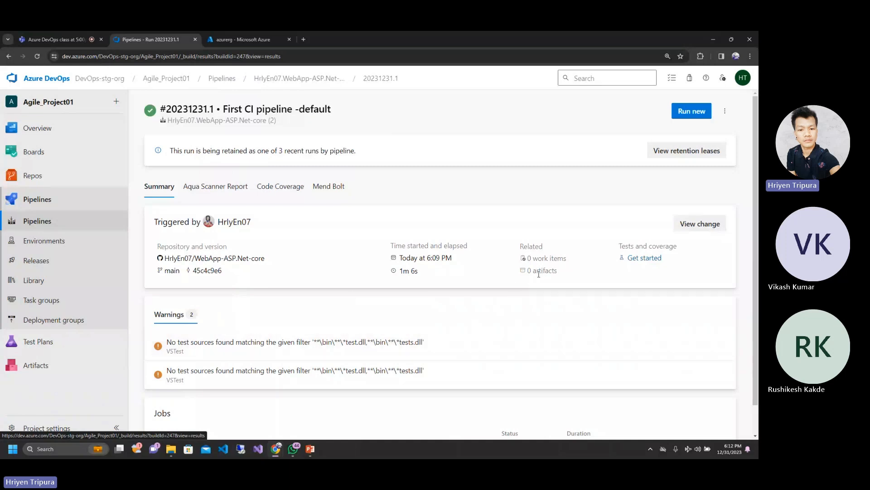
Step: Examine the related artifacts and jobs in the run summary, and open the log of Job
{"action": "left_click_drag", "start_coordinate": [534, 271], "coordinate": [569, 272]}
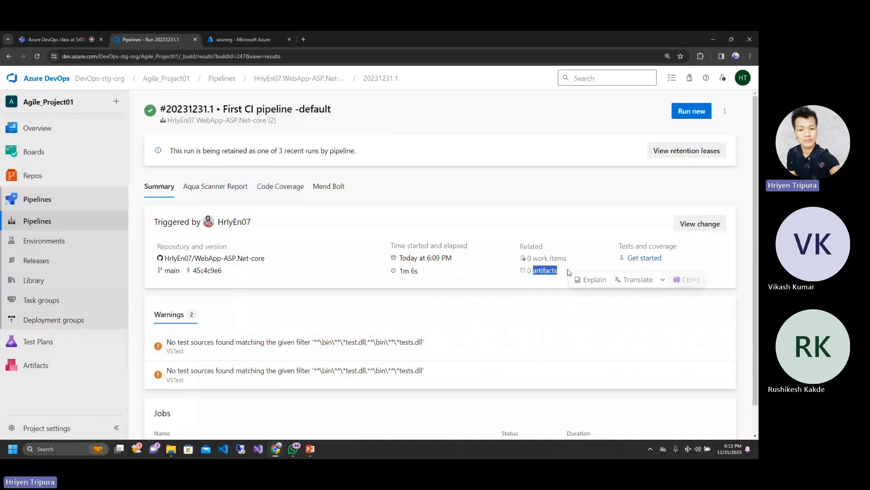
{"action": "left_click", "coordinate": [569, 272]}
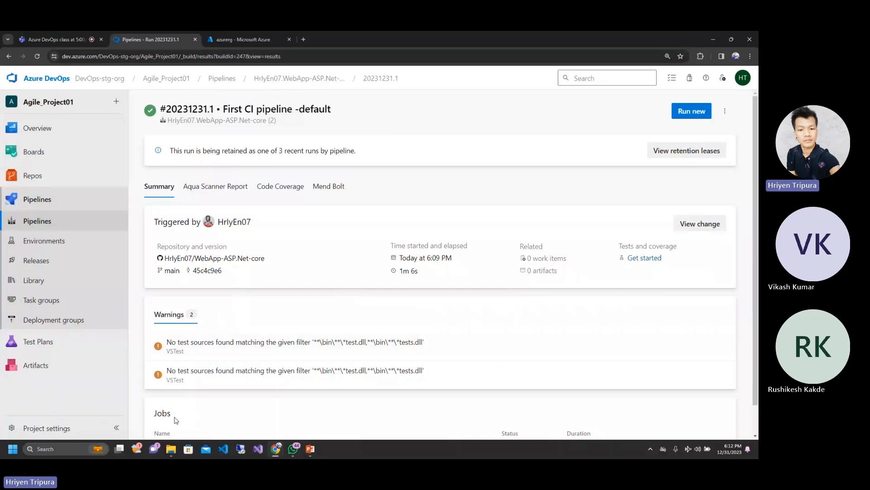
{"action": "scroll", "coordinate": [176, 421], "scroll_direction": "down", "scroll_amount": 1}
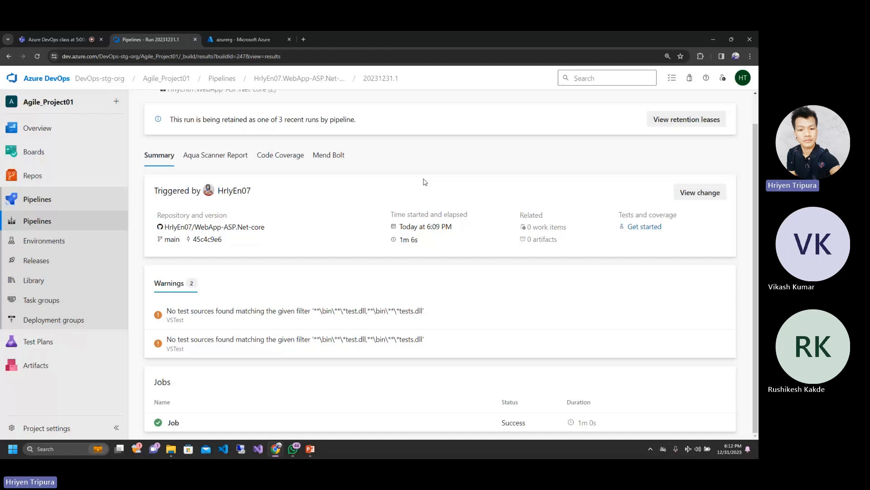
{"action": "double_click", "coordinate": [541, 239]}
{"action": "left_click", "coordinate": [542, 238]}
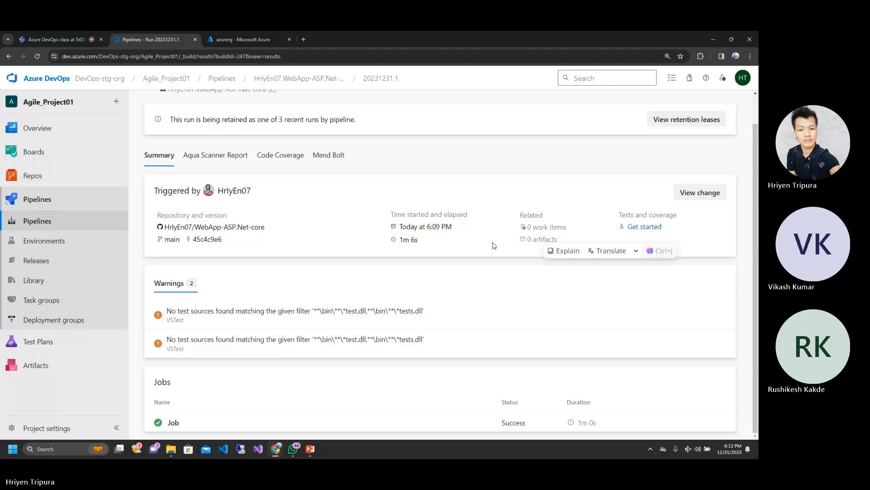
{"action": "left_click_drag", "start_coordinate": [558, 240], "coordinate": [526, 240]}
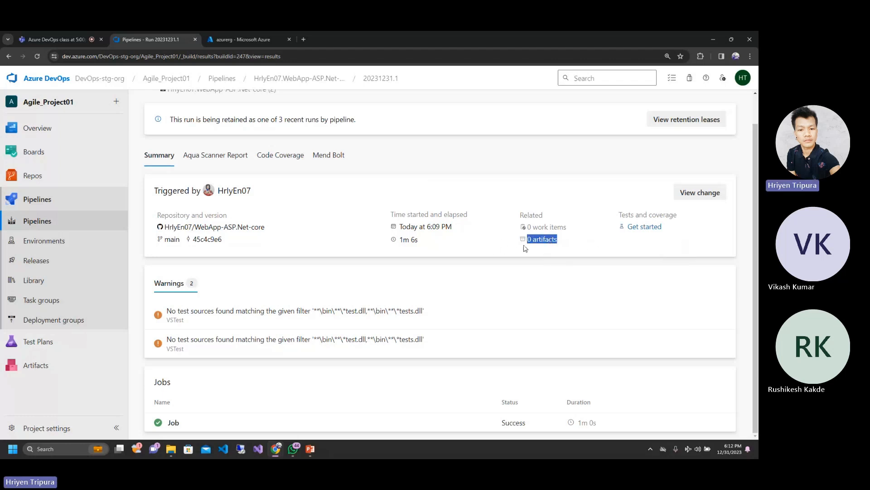
{"action": "left_click", "coordinate": [490, 250]}
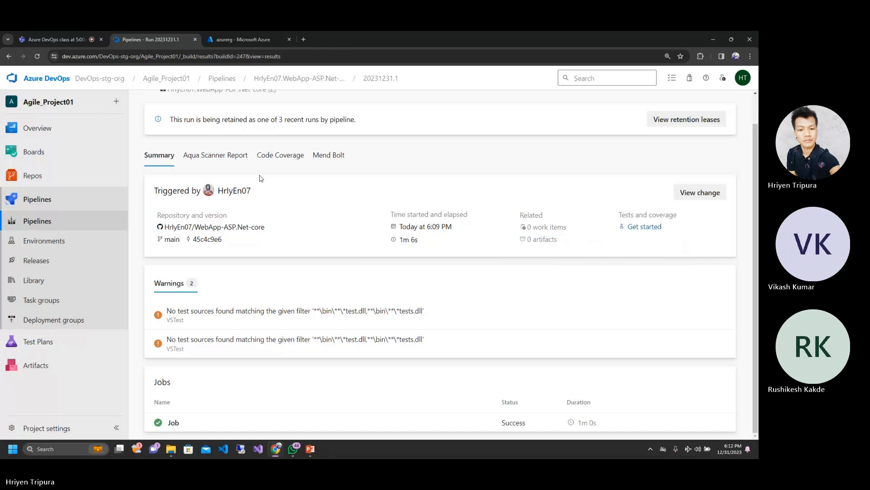
{"action": "left_click", "coordinate": [170, 423]}
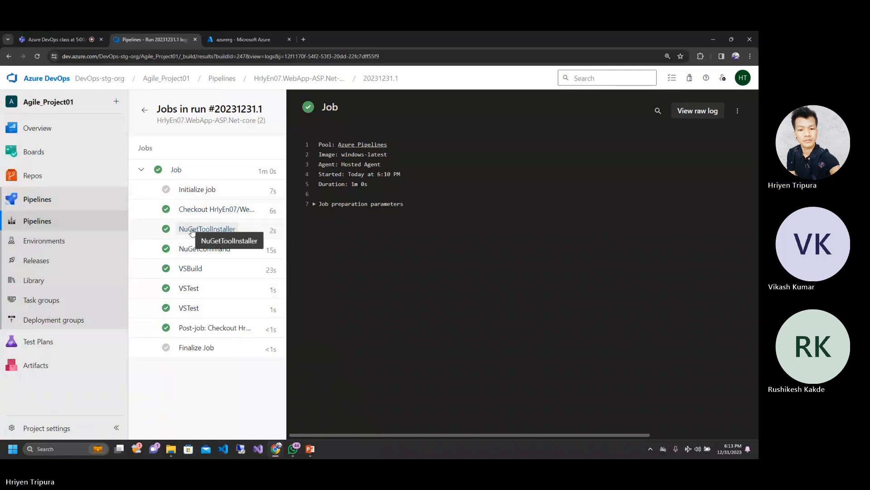
Step: Duplicate the browser tab with the job log and open the project's pipelines list in the copy
{"action": "right_click", "coordinate": [137, 39]}
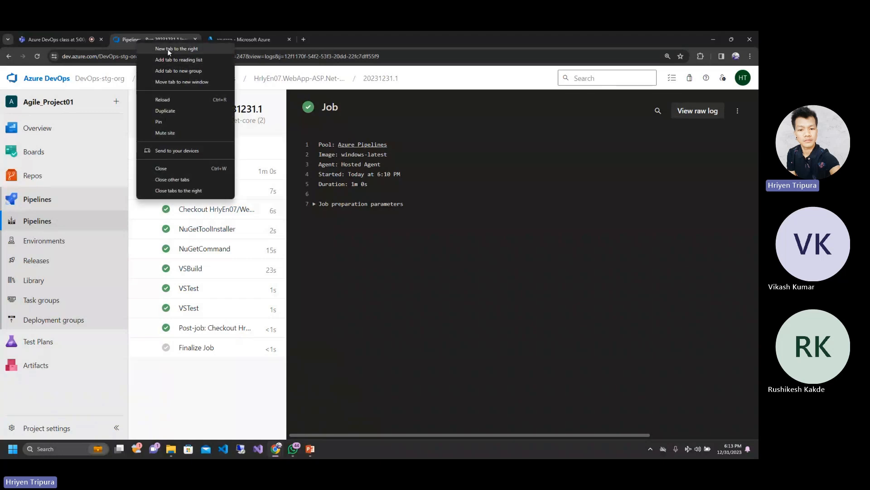
{"action": "left_click", "coordinate": [173, 110]}
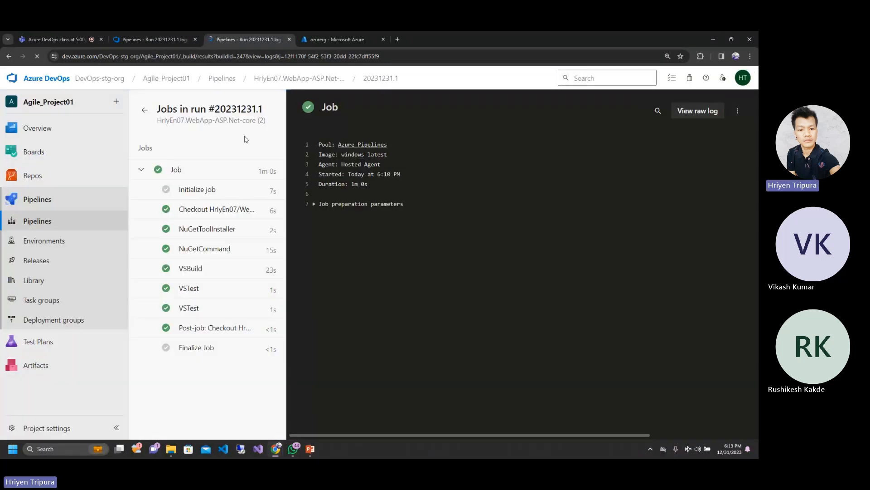
{"action": "left_click", "coordinate": [32, 222]}
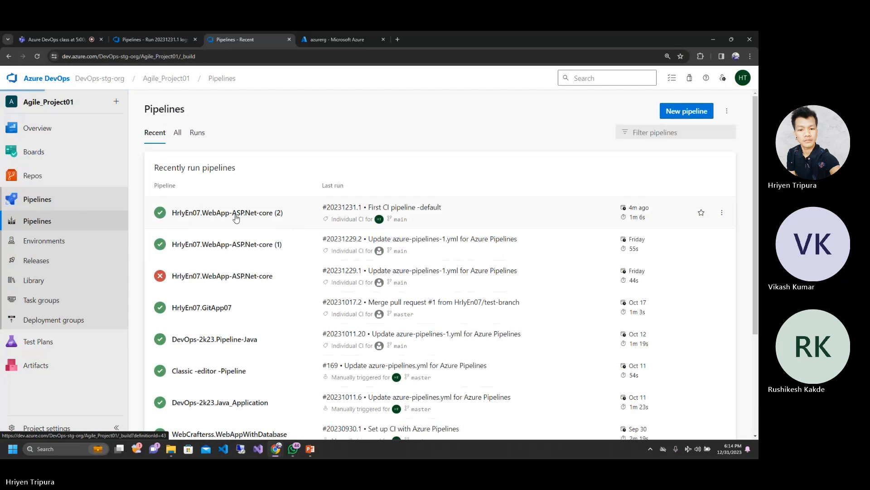
{"action": "left_click", "coordinate": [236, 218]}
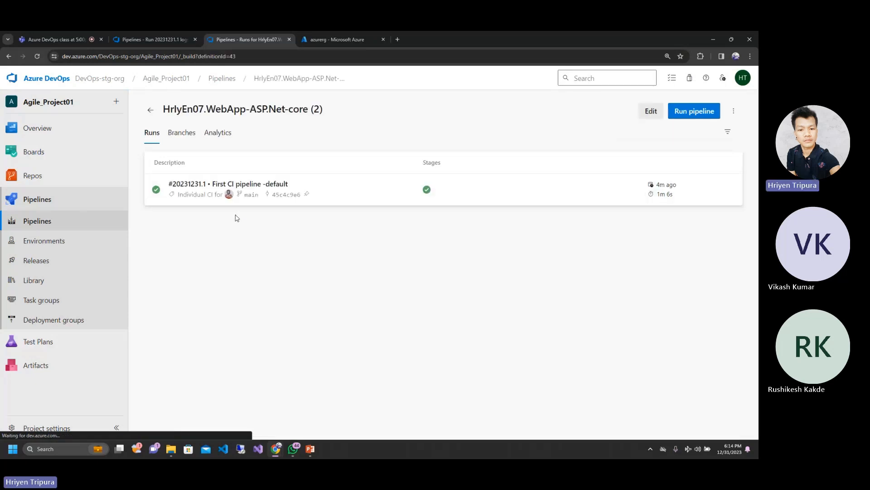
{"action": "left_click", "coordinate": [194, 185]}
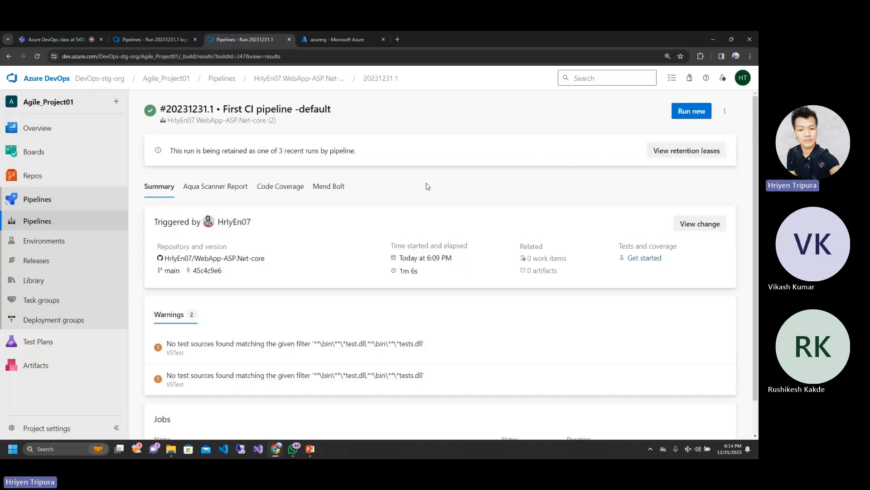
{"action": "left_click", "coordinate": [11, 56]}
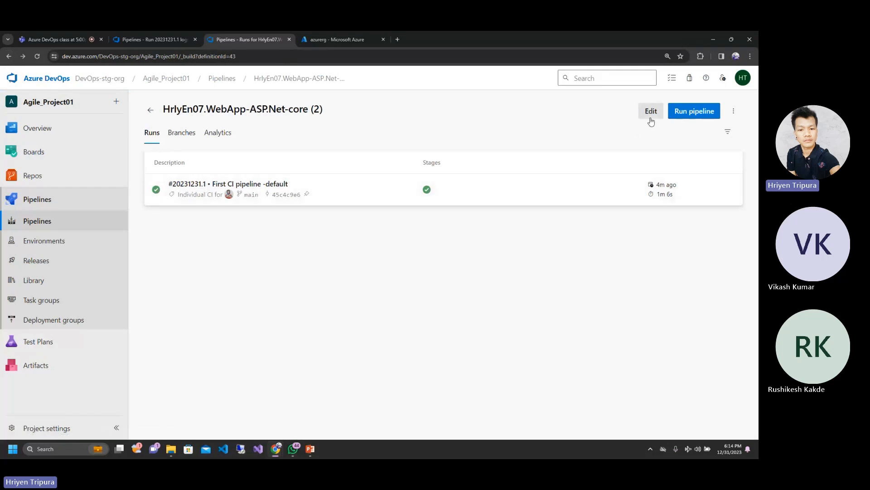
{"action": "left_click", "coordinate": [151, 110]}
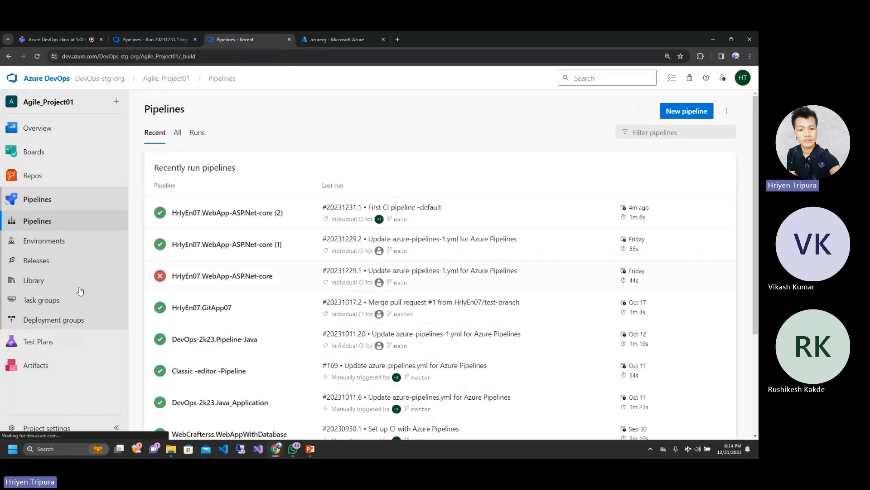
{"action": "left_click", "coordinate": [38, 222]}
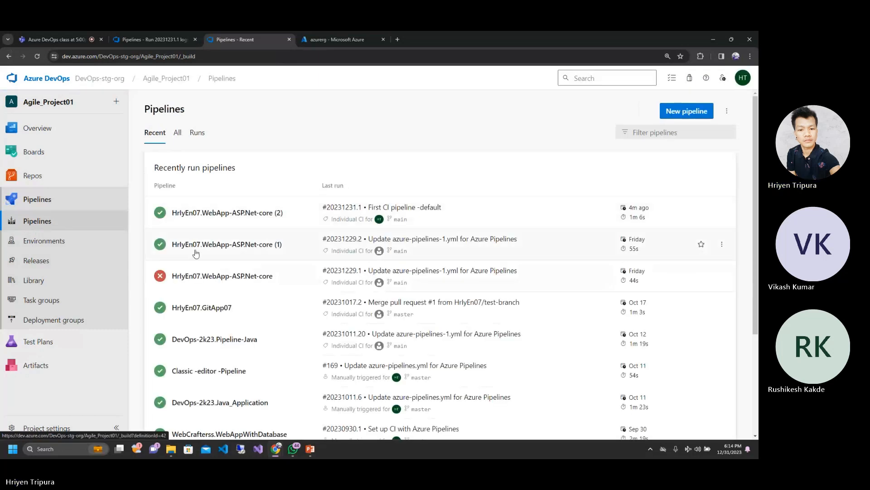
Step: Open the WebApp-ASP.Net-core (2) pipeline's YAML in the editor and review its pool, variables and NuGetToolInstaller@1 task
{"action": "left_click", "coordinate": [221, 214]}
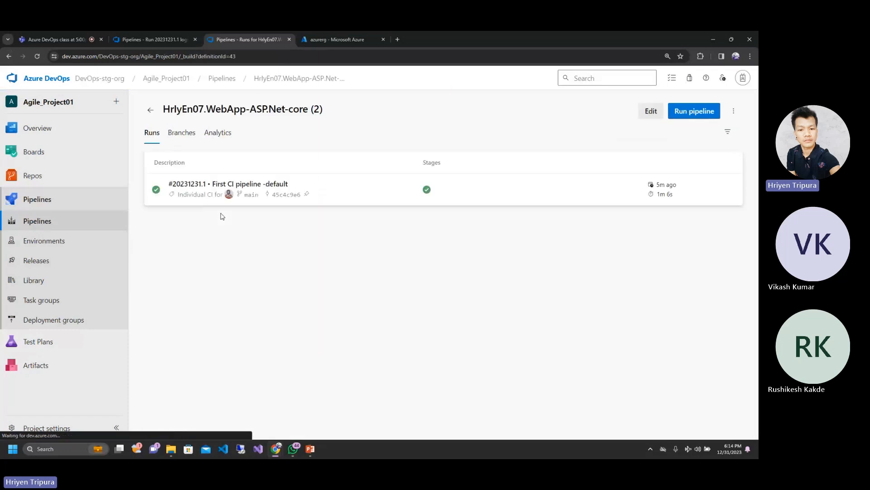
{"action": "left_click", "coordinate": [648, 111]}
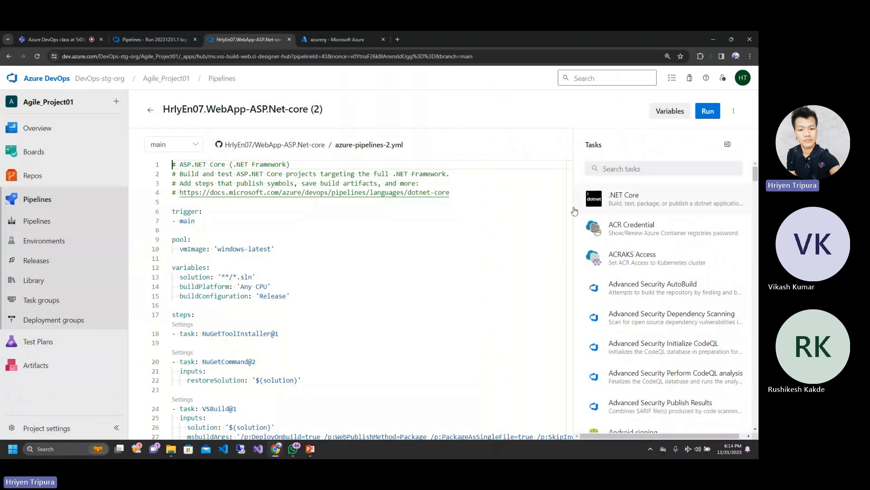
{"action": "scroll", "coordinate": [574, 213], "scroll_direction": "down", "scroll_amount": 1}
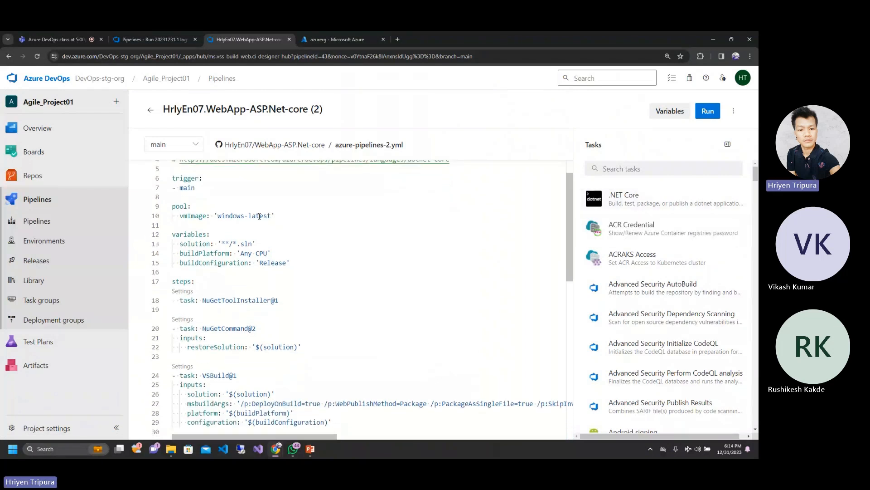
{"action": "left_click_drag", "start_coordinate": [275, 216], "coordinate": [180, 207]}
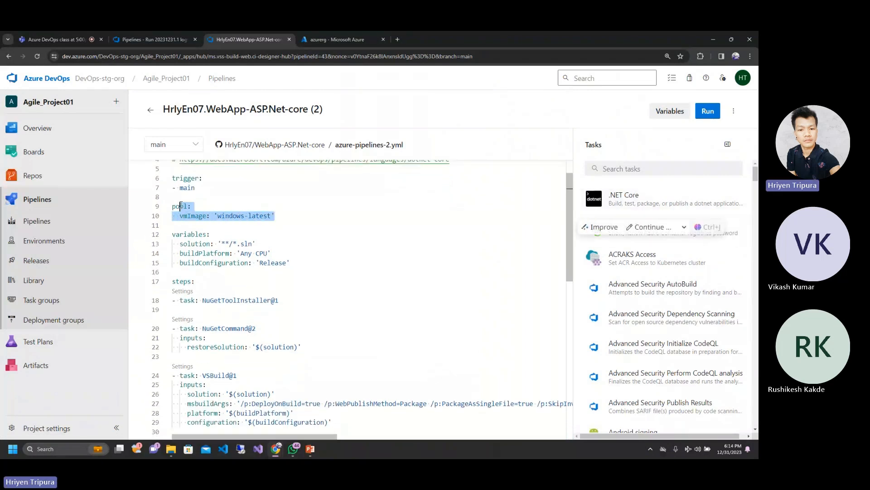
{"action": "left_click_drag", "start_coordinate": [283, 263], "coordinate": [207, 234]}
{"action": "left_click", "coordinate": [300, 302]}
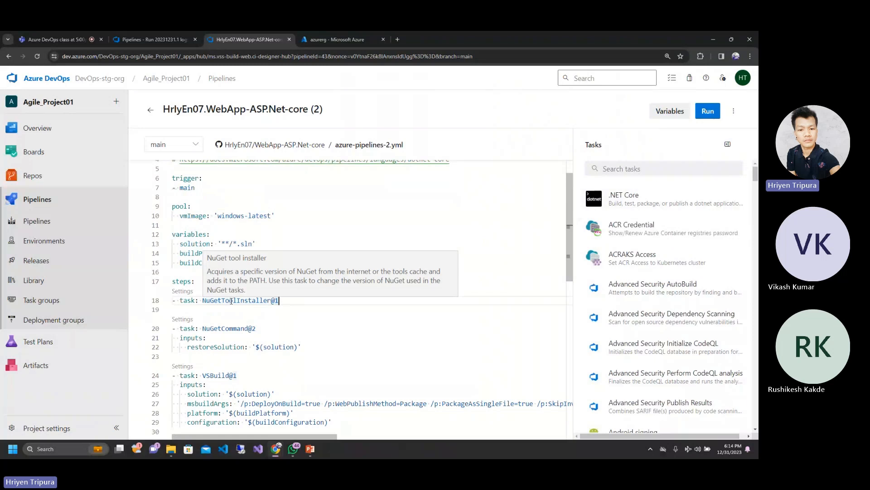
Step: Return to the job log in the original browser tab and open the log of the repository checkout task
{"action": "left_click", "coordinate": [162, 36]}
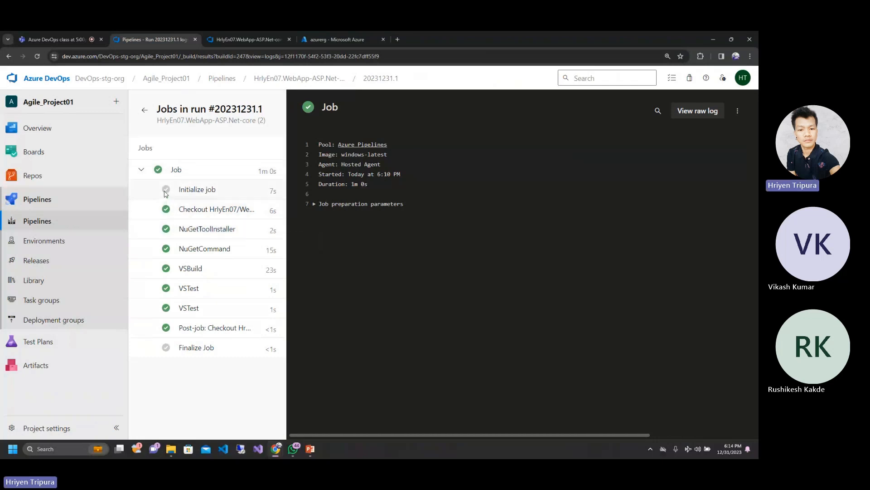
{"action": "left_click", "coordinate": [224, 209]}
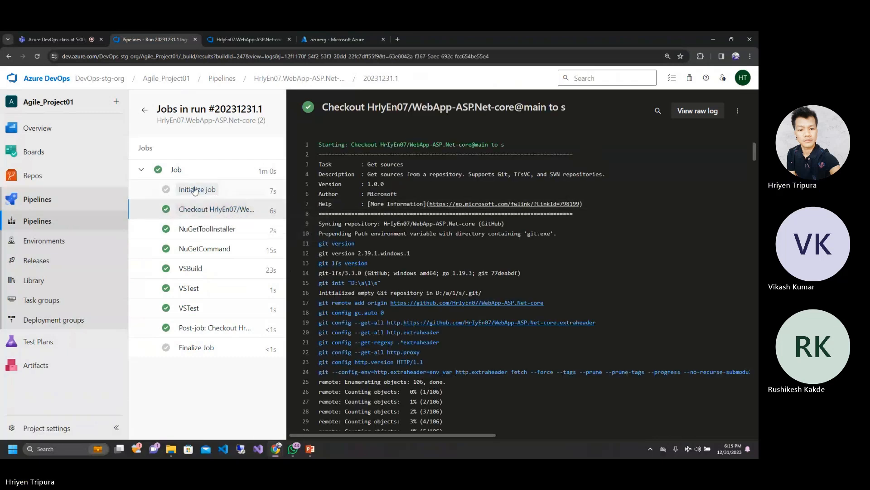
Step: Open the log of Job and compare its image with the vmImage value in the pipeline's YAML in the other browser tab
{"action": "left_click", "coordinate": [187, 171]}
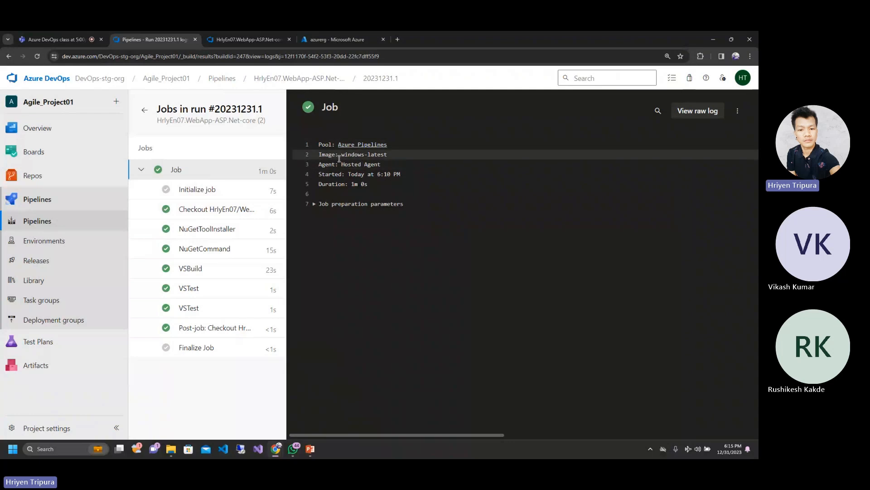
{"action": "left_click_drag", "start_coordinate": [341, 154], "coordinate": [392, 153]}
{"action": "left_click", "coordinate": [236, 39]}
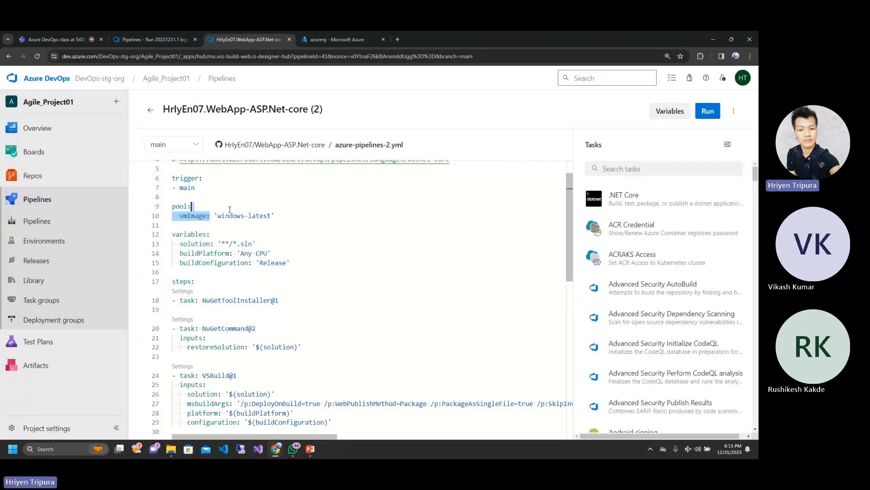
{"action": "left_click_drag", "start_coordinate": [210, 216], "coordinate": [277, 214]}
{"action": "left_click", "coordinate": [278, 214]}
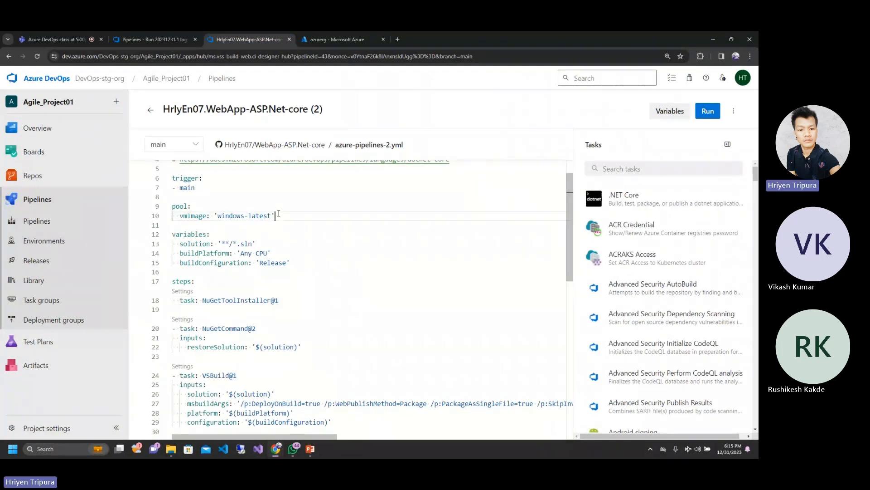
{"action": "double_click", "coordinate": [242, 216]}
Step: Return to the job log, open the Initialize job log and examine its agent name, agent version and expanded Operating System section
{"action": "left_click", "coordinate": [161, 40]}
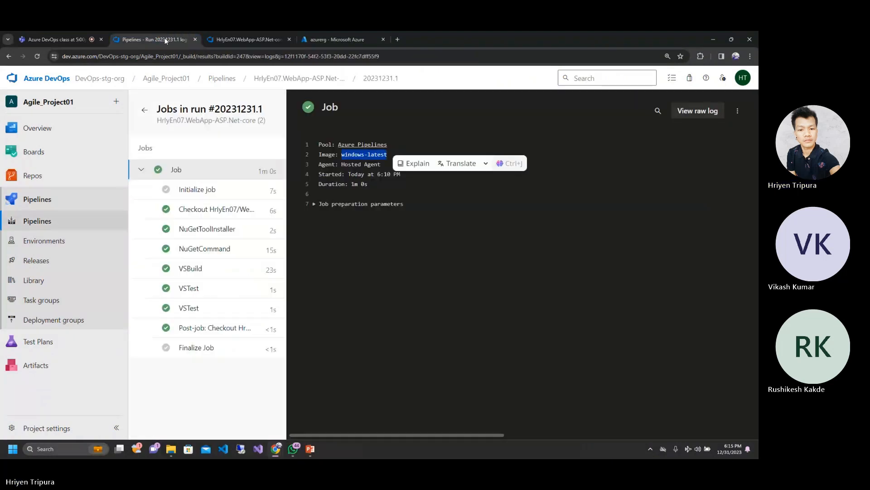
{"action": "left_click", "coordinate": [198, 189]}
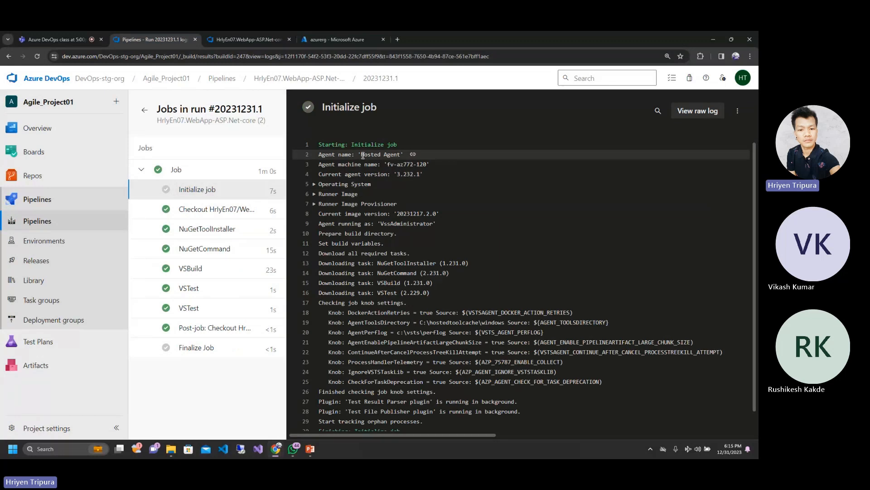
{"action": "left_click_drag", "start_coordinate": [361, 154], "coordinate": [399, 151]}
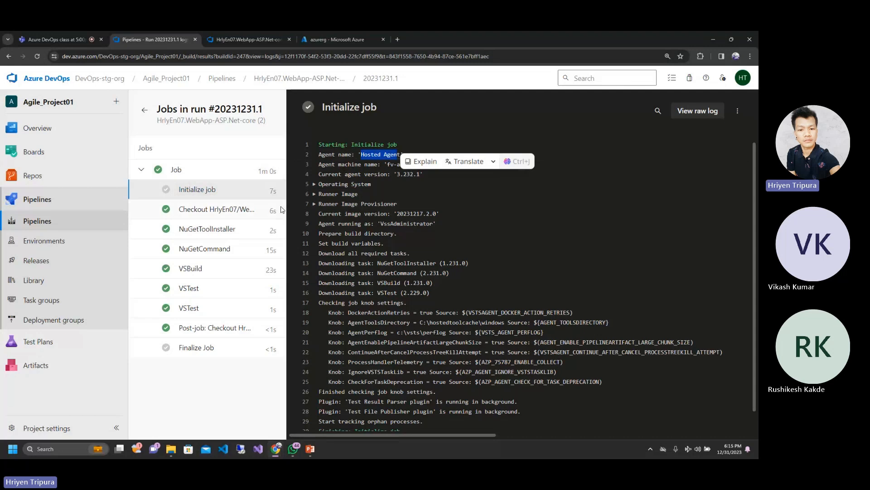
{"action": "left_click", "coordinate": [396, 233]}
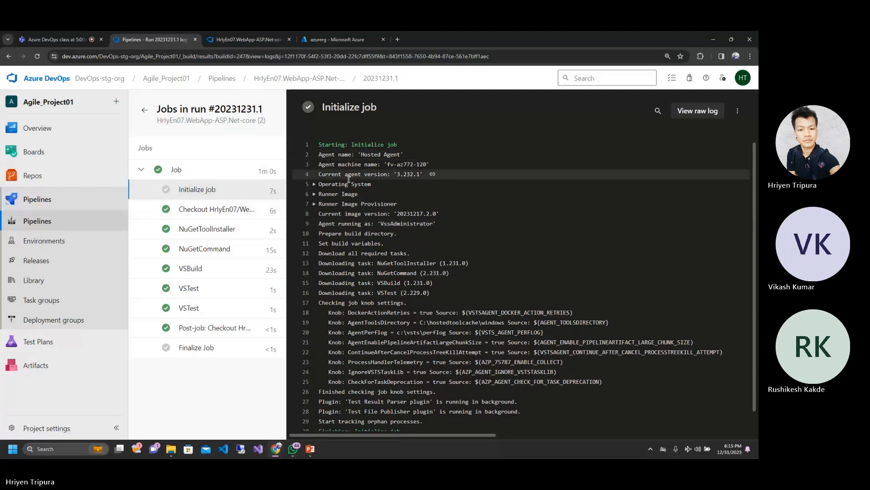
{"action": "left_click_drag", "start_coordinate": [397, 174], "coordinate": [418, 175]}
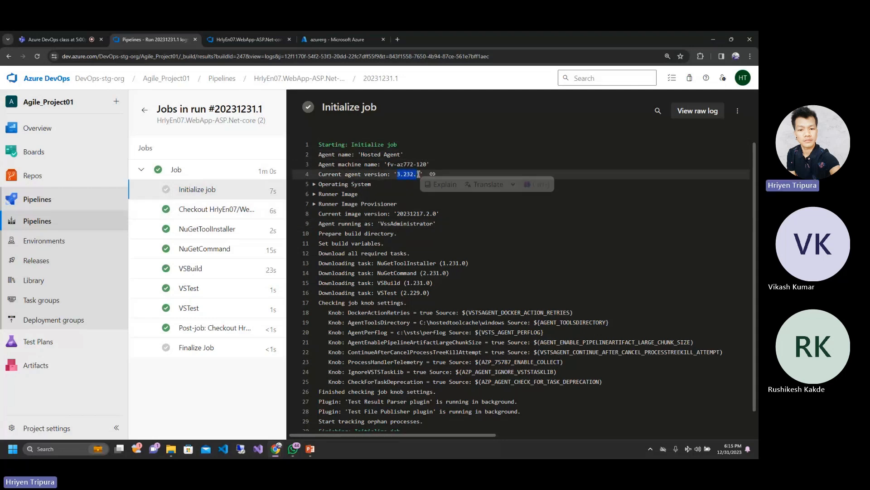
{"action": "left_click", "coordinate": [315, 185]}
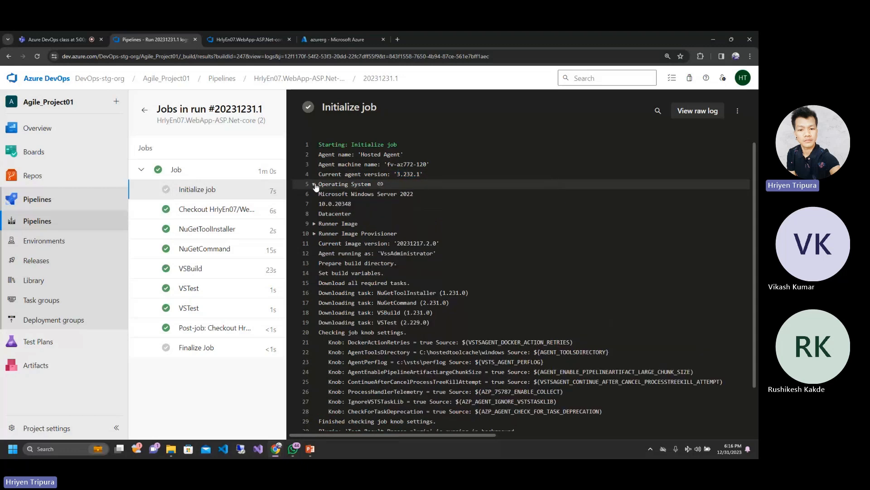
{"action": "double_click", "coordinate": [363, 194]}
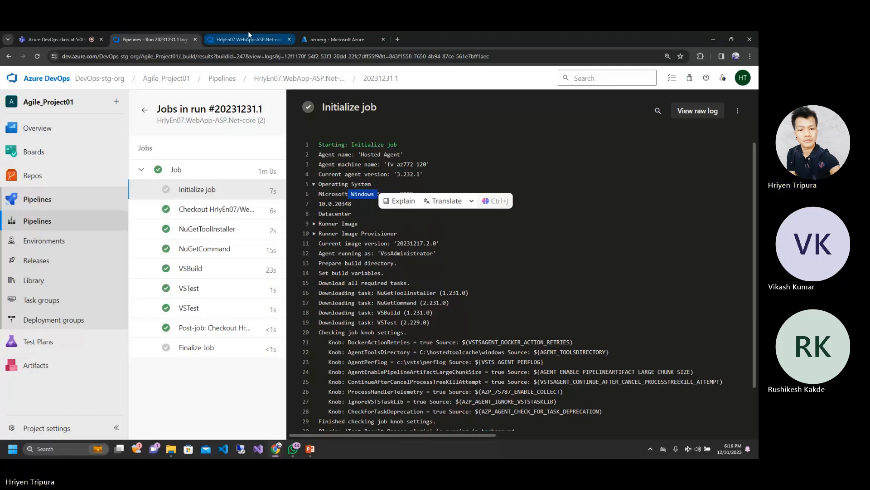
Step: Compare the logged operating system with the vmImage value in the pipeline's YAML, and return to the Initialize job log
{"action": "left_click", "coordinate": [279, 39]}
{"action": "left_click_drag", "start_coordinate": [217, 215], "coordinate": [271, 215]}
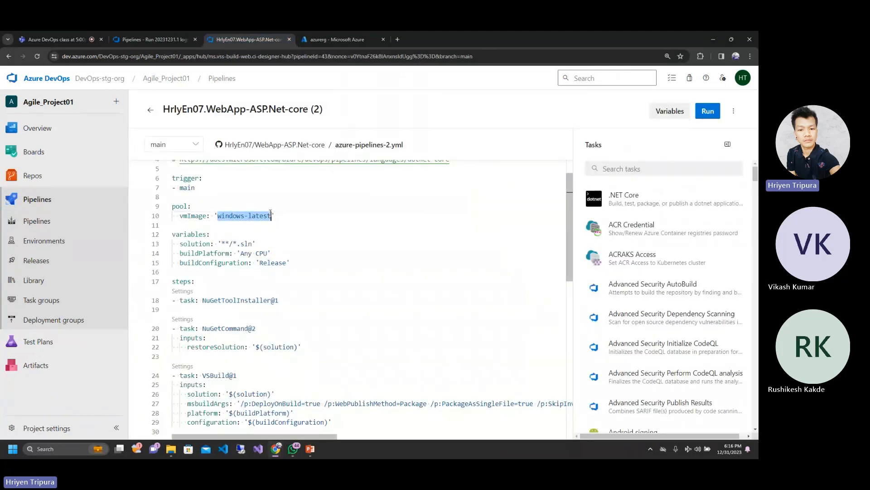
{"action": "left_click", "coordinate": [149, 39]}
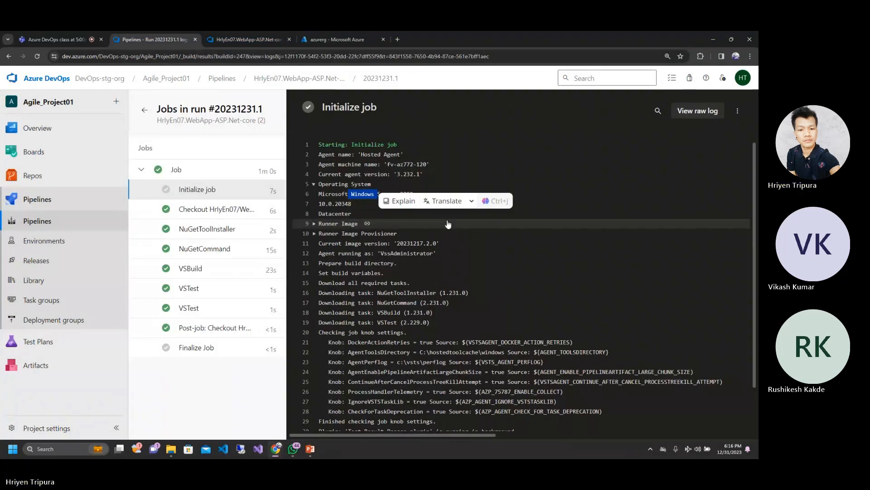
Step: Expand the Runner Image section of the Initialize job log and re-examine the agent version
{"action": "left_click", "coordinate": [448, 224]}
{"action": "left_click_drag", "start_coordinate": [388, 174], "coordinate": [416, 173]}
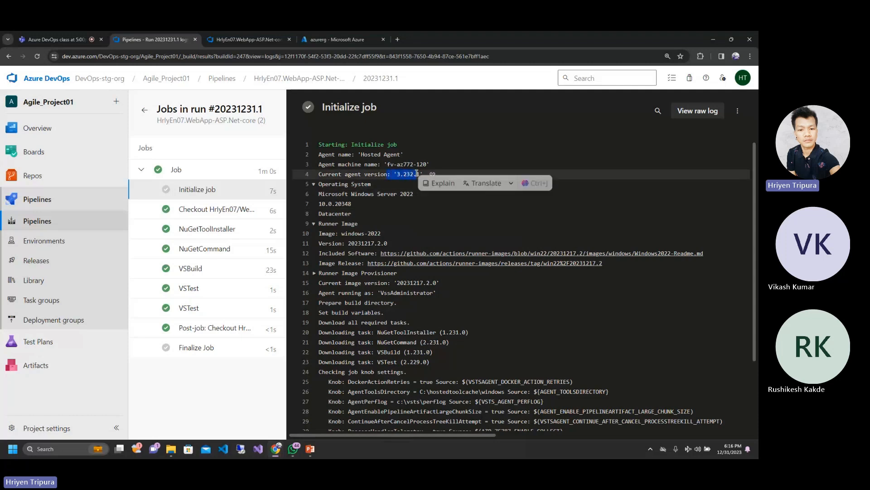
{"action": "left_click_drag", "start_coordinate": [367, 194], "coordinate": [438, 174]}
{"action": "left_click", "coordinate": [398, 193]}
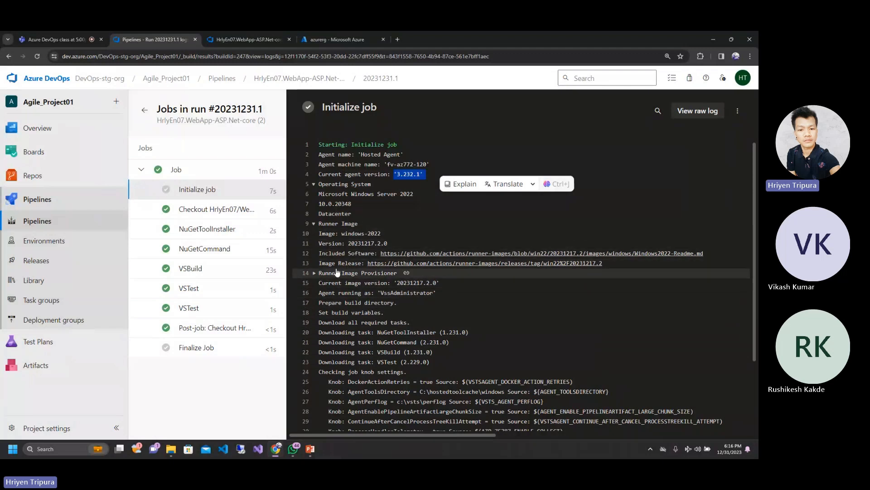
{"action": "left_click", "coordinate": [343, 224]}
{"action": "left_click", "coordinate": [343, 224]}
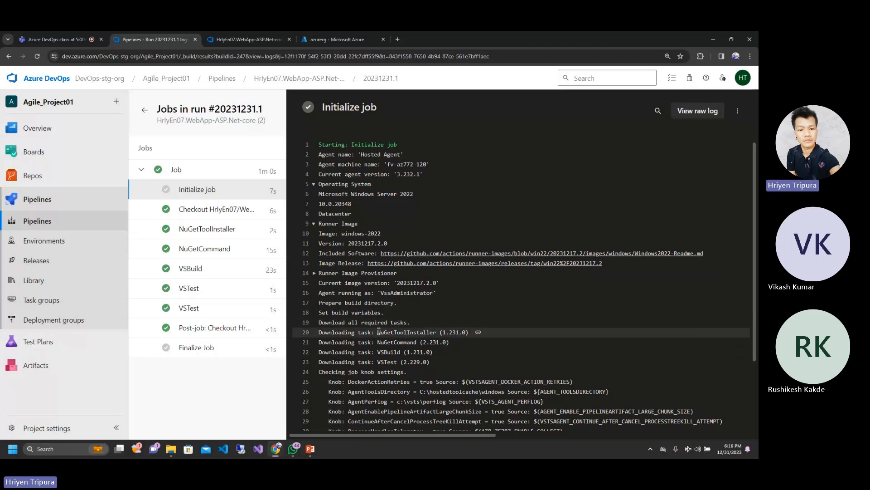
Step: Review the task downloads in the Initialize job log, from NuGetToolInstaller and NuGetCommand to VSBuild and VSTest
{"action": "left_click_drag", "start_coordinate": [377, 331], "coordinate": [426, 332]}
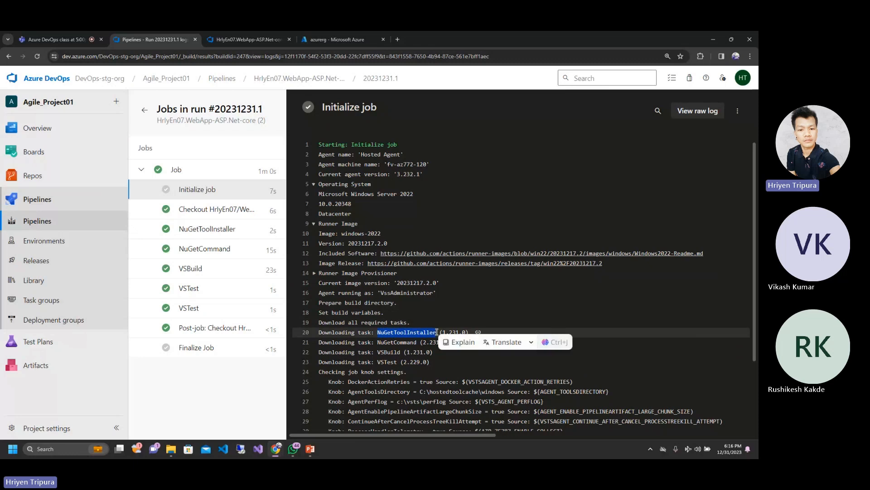
{"action": "left_click", "coordinate": [455, 324]}
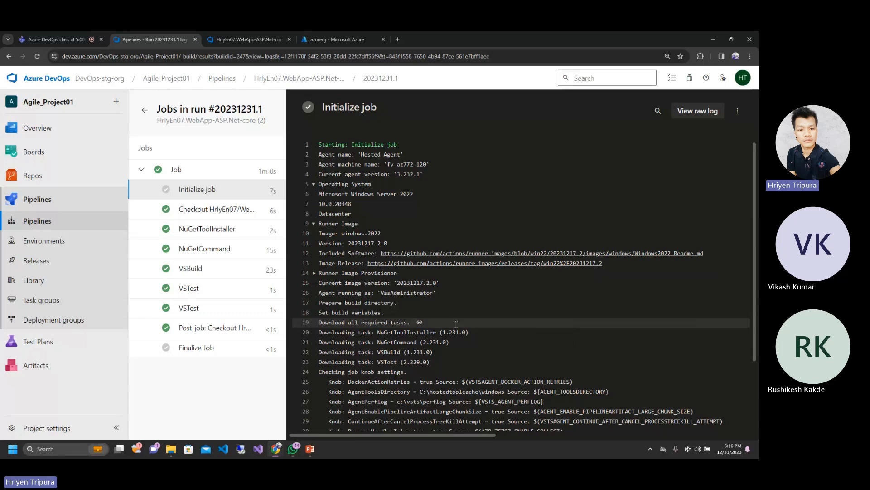
{"action": "double_click", "coordinate": [378, 331]}
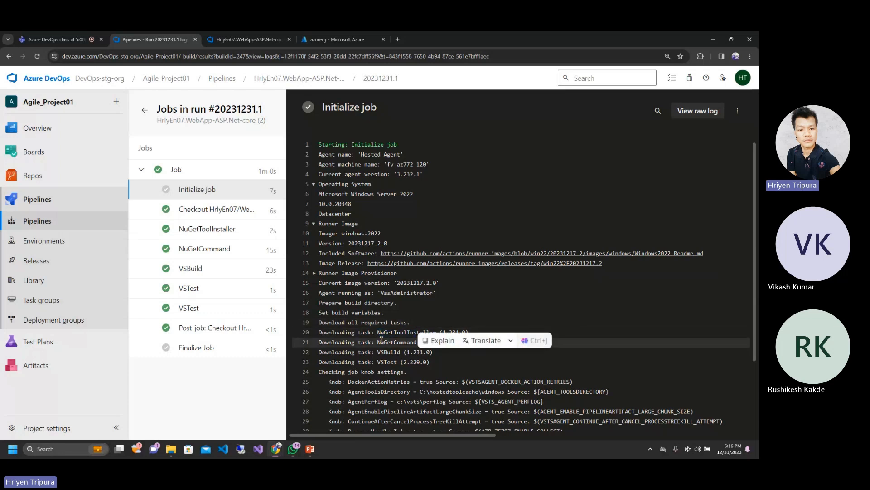
{"action": "double_click", "coordinate": [409, 341]}
{"action": "double_click", "coordinate": [388, 352]}
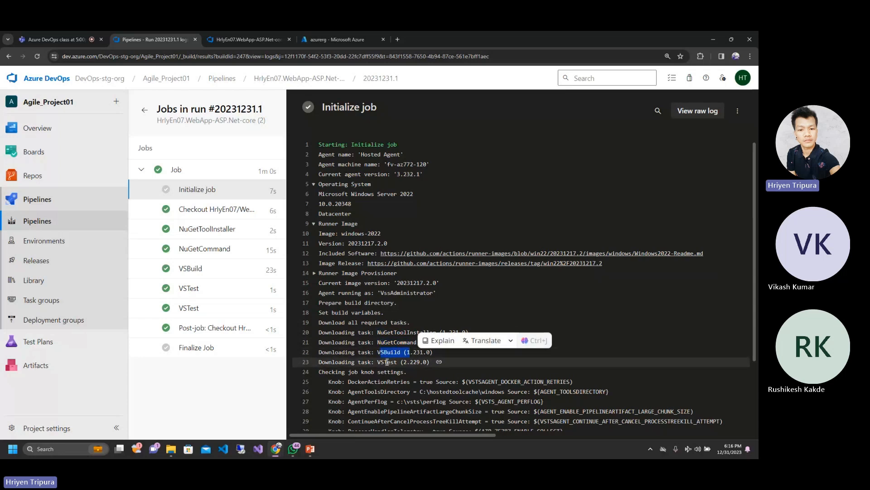
{"action": "double_click", "coordinate": [391, 361]}
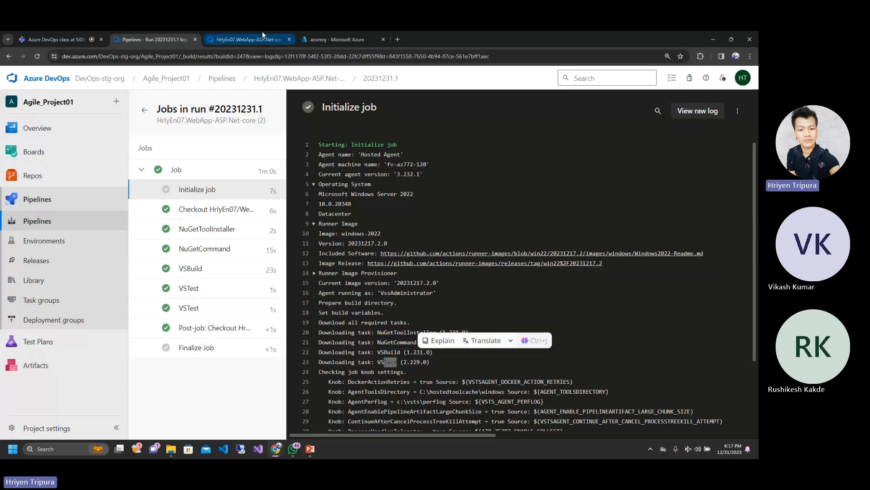
Step: Switch to the pipeline's YAML editor and review the tasks under steps through to the end of the file
{"action": "left_click", "coordinate": [247, 39]}
{"action": "scroll", "coordinate": [241, 346], "scroll_direction": "down", "scroll_amount": 4}
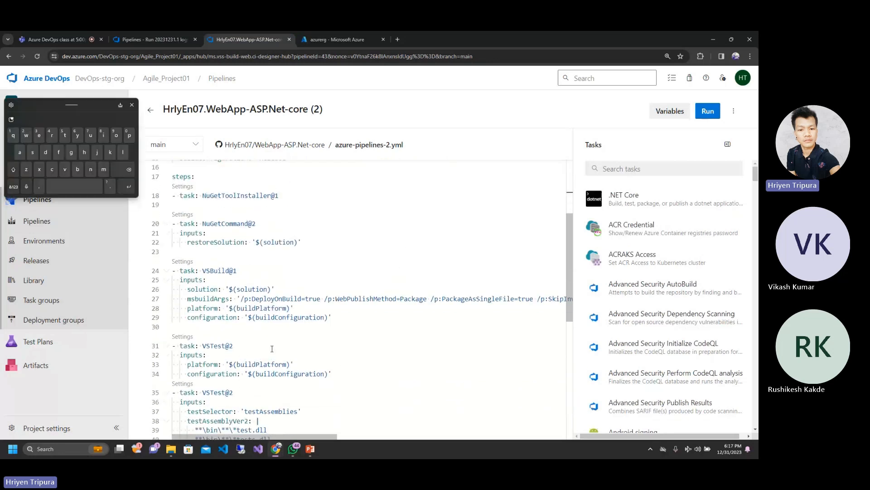
{"action": "scroll", "coordinate": [265, 397], "scroll_direction": "down", "scroll_amount": 2}
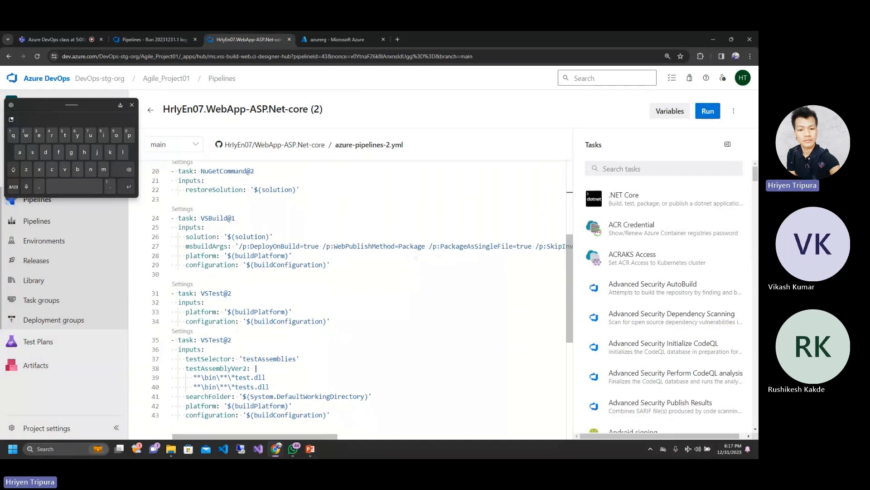
{"action": "scroll", "coordinate": [260, 386], "scroll_direction": "down", "scroll_amount": 3}
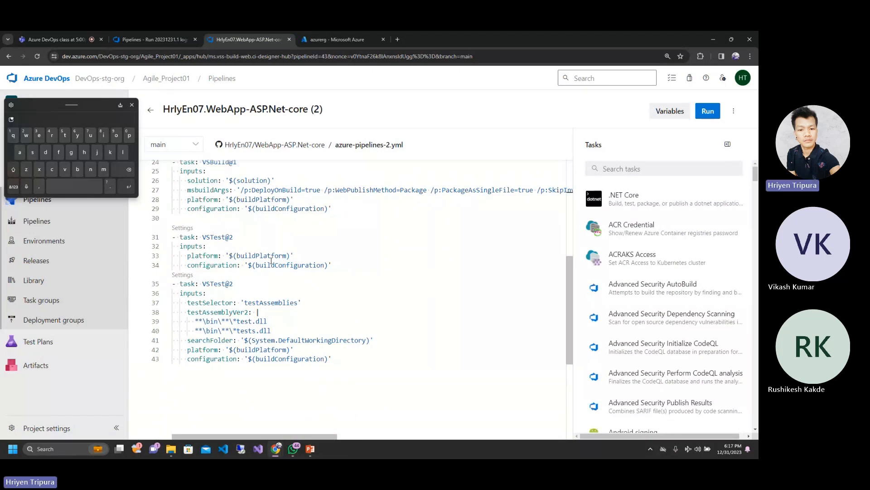
{"action": "scroll", "coordinate": [271, 261], "scroll_direction": "up", "scroll_amount": 3}
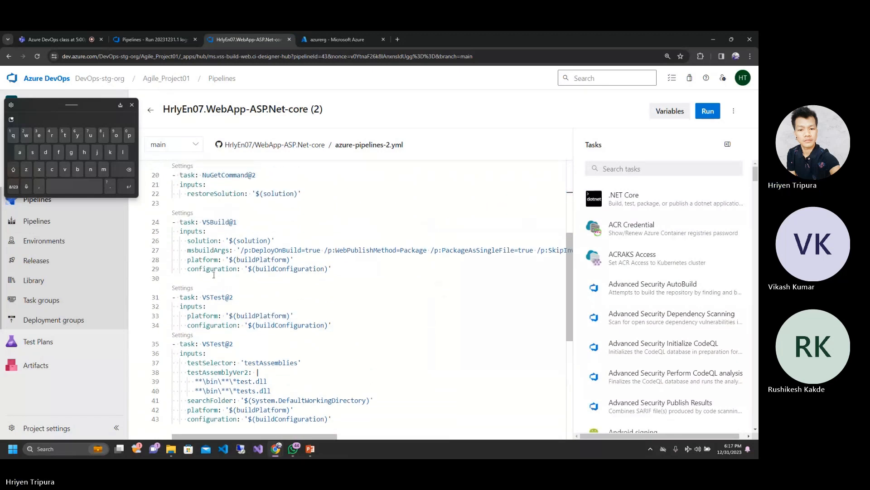
Step: Delete the second VSTest@2 task, the one with the testAssemblies selector, from azure-pipelines-2.yml
{"action": "left_click", "coordinate": [199, 332]}
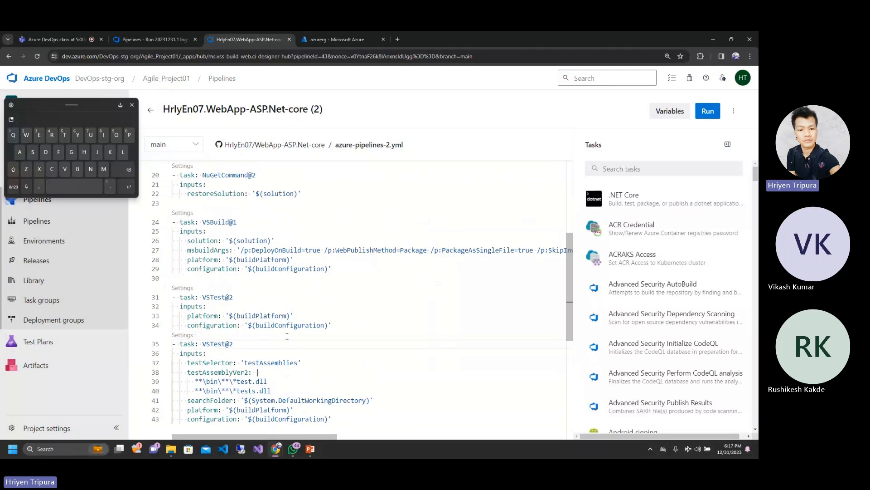
{"action": "left_click_drag", "start_coordinate": [340, 325], "coordinate": [371, 419]}
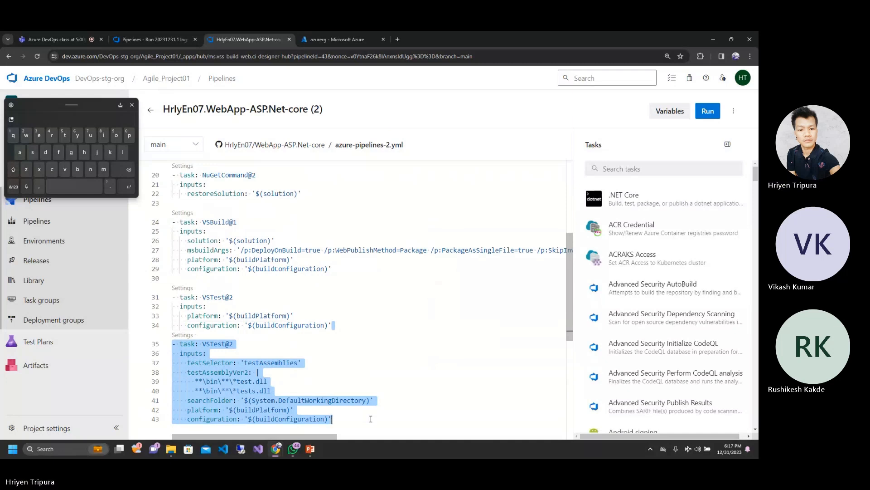
{"action": "key", "text": "Delete"}
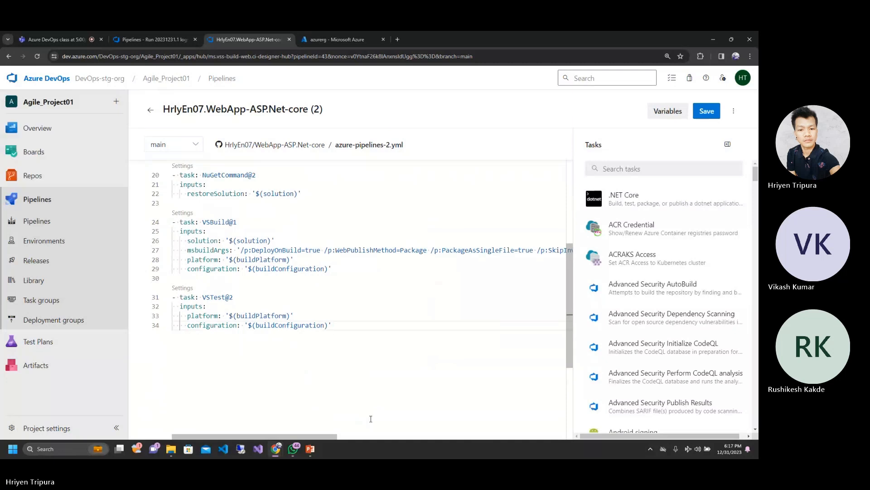
{"action": "left_click", "coordinate": [346, 316]}
{"action": "key", "text": "ctrl+a"}
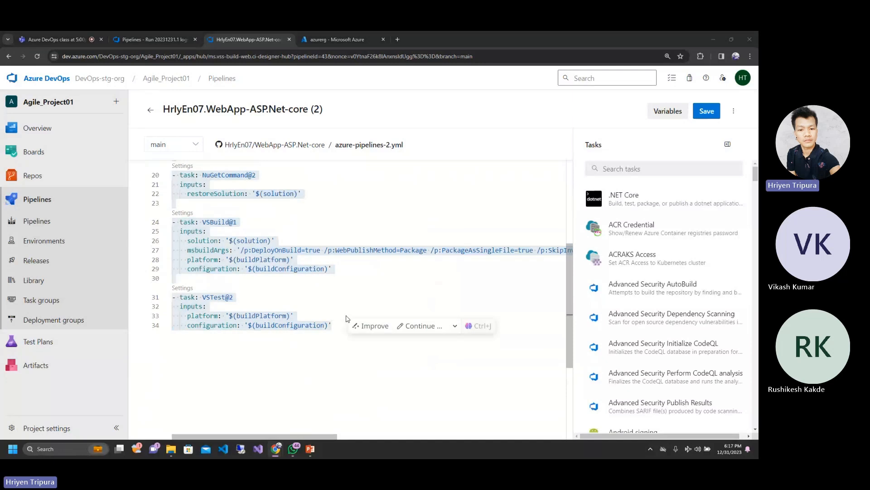
{"action": "key", "text": "ctrl+s"}
{"action": "left_click", "coordinate": [356, 230]}
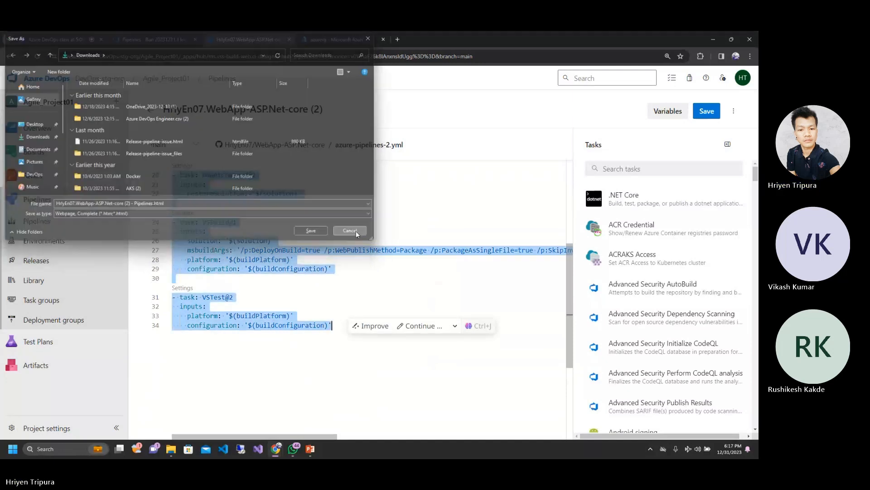
Step: Return to the Initialize job log and review its job knob settings through to its closing lines
{"action": "left_click", "coordinate": [160, 33]}
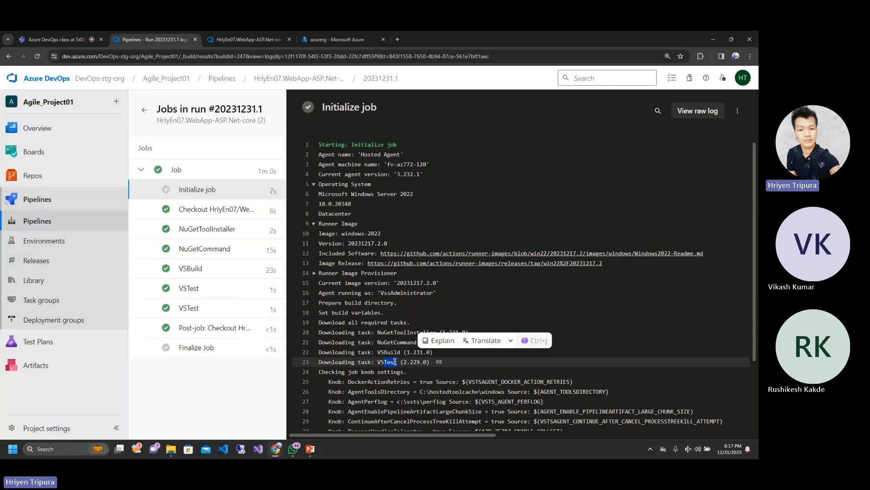
{"action": "scroll", "coordinate": [394, 236], "scroll_direction": "down", "scroll_amount": 2}
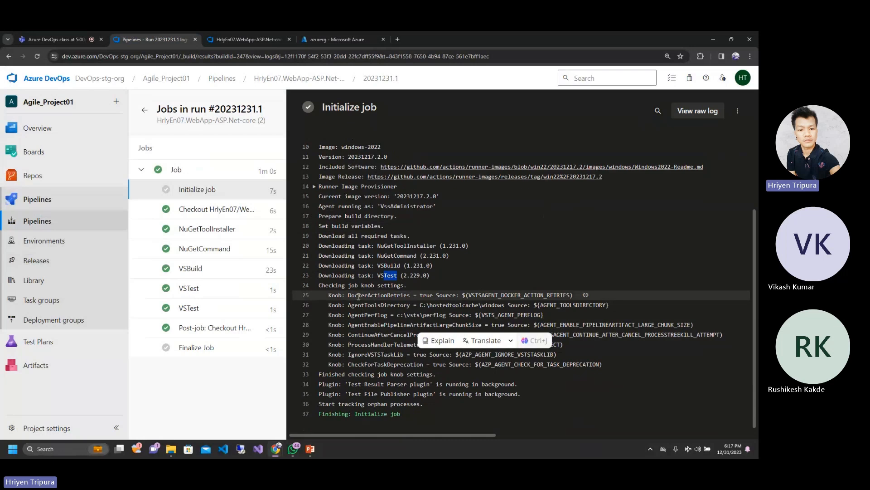
{"action": "left_click", "coordinate": [601, 358]}
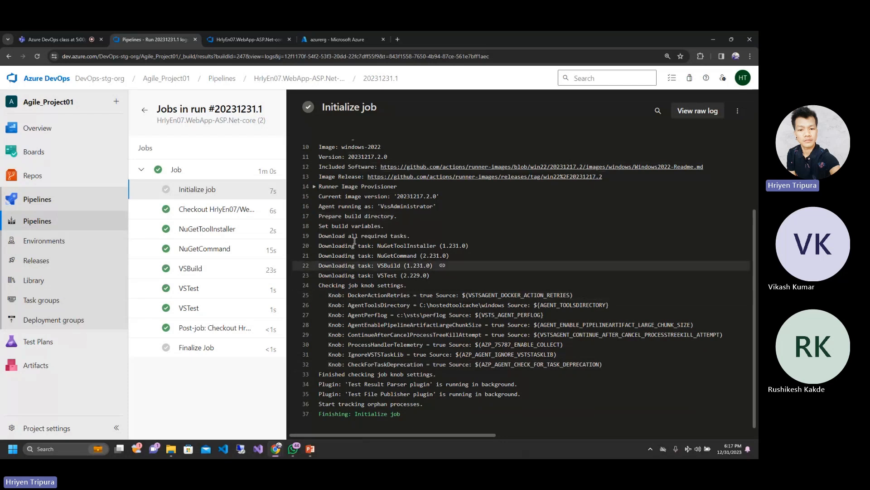
Step: Look at the Initialize job log again and open the log of the repository checkout task
{"action": "left_click", "coordinate": [208, 211]}
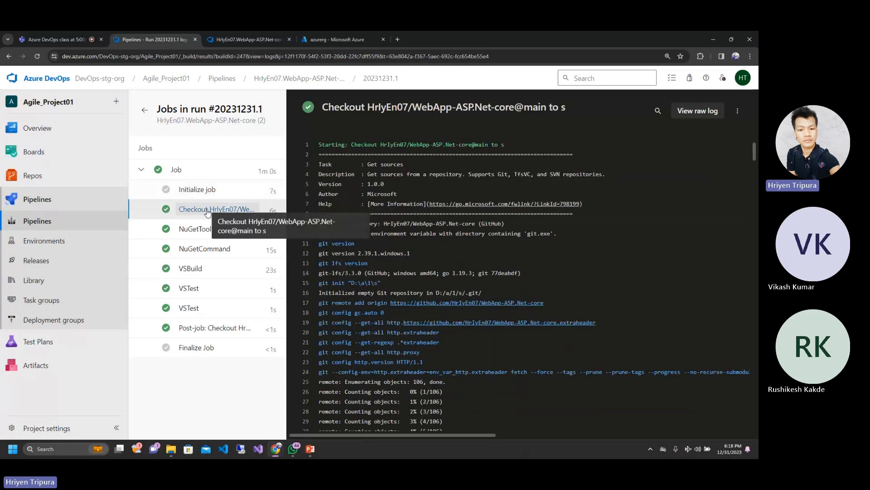
{"action": "left_click", "coordinate": [190, 190]}
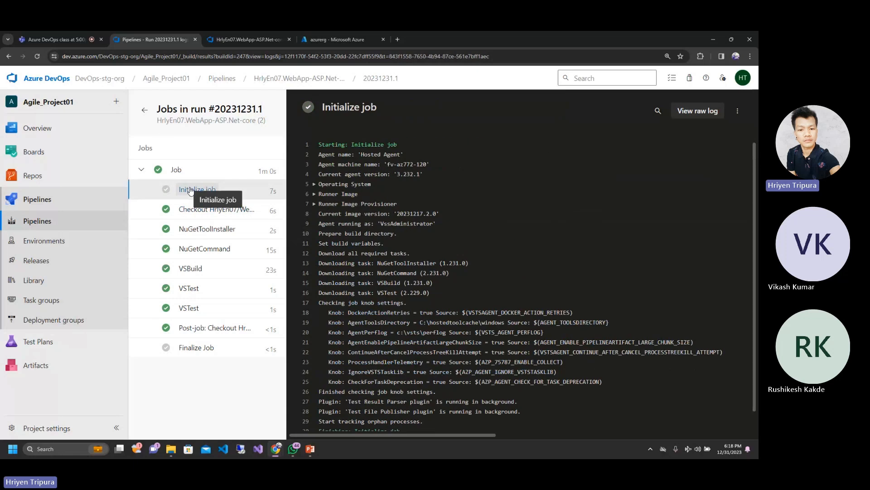
{"action": "left_click", "coordinate": [199, 212]}
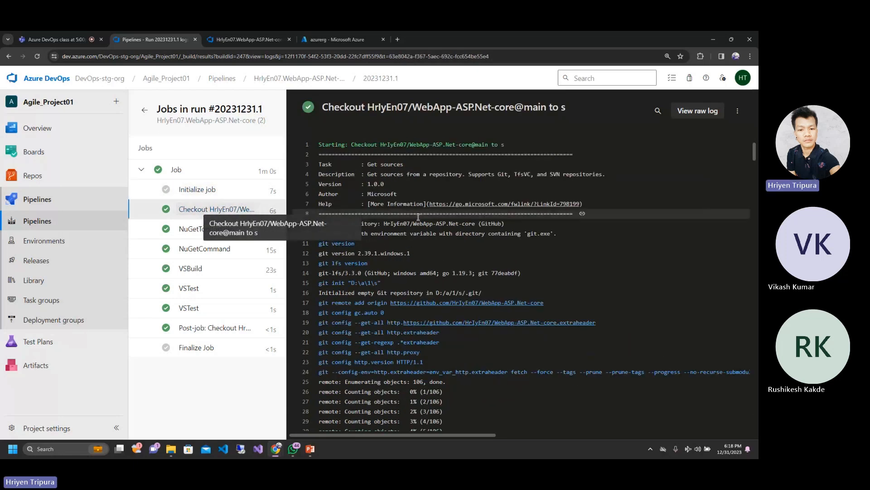
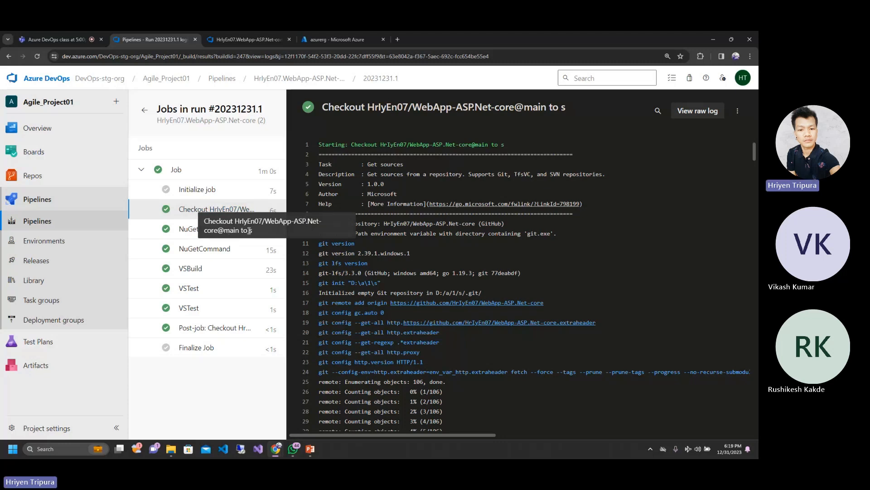
Step: Compare the NuGetToolInstaller log with the log of the repository checkout task
{"action": "left_click", "coordinate": [447, 239]}
{"action": "left_click", "coordinate": [208, 230]}
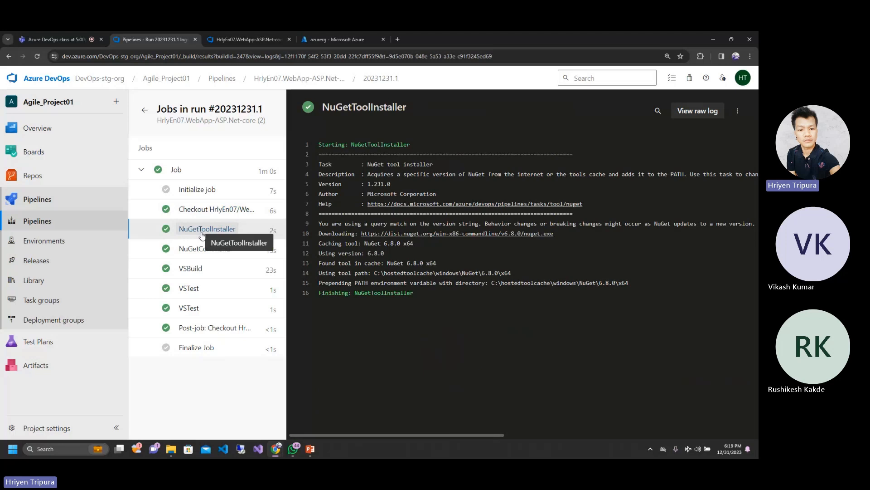
{"action": "left_click", "coordinate": [215, 213]}
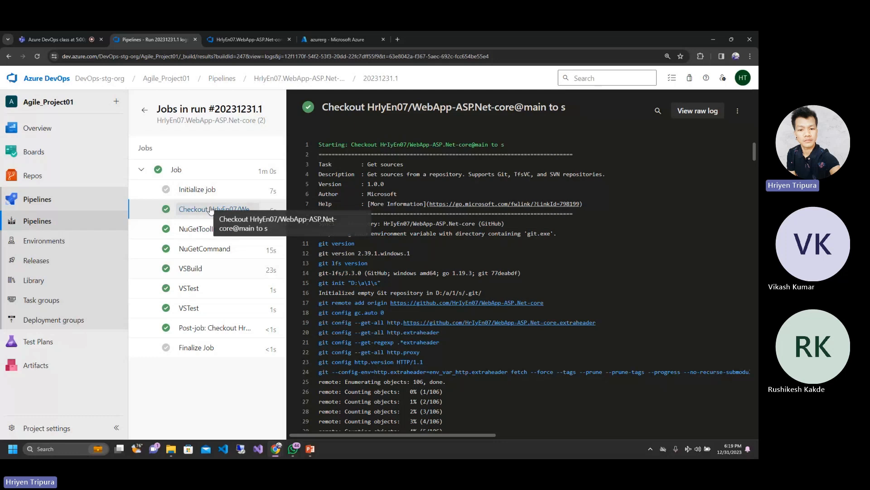
{"action": "left_click", "coordinate": [195, 232]}
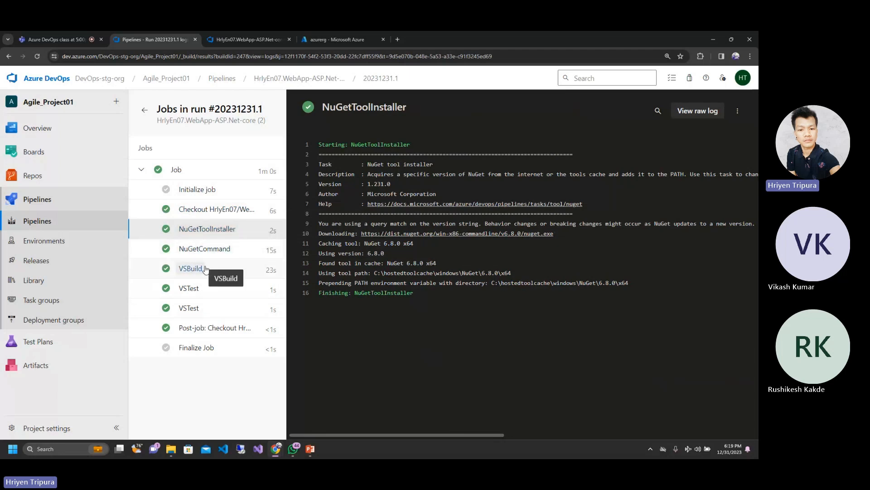
Step: Look at the build tasks in the pipeline's YAML editor, then view the NuGetCommand and VSBuild logs of the run
{"action": "left_click", "coordinate": [216, 36]}
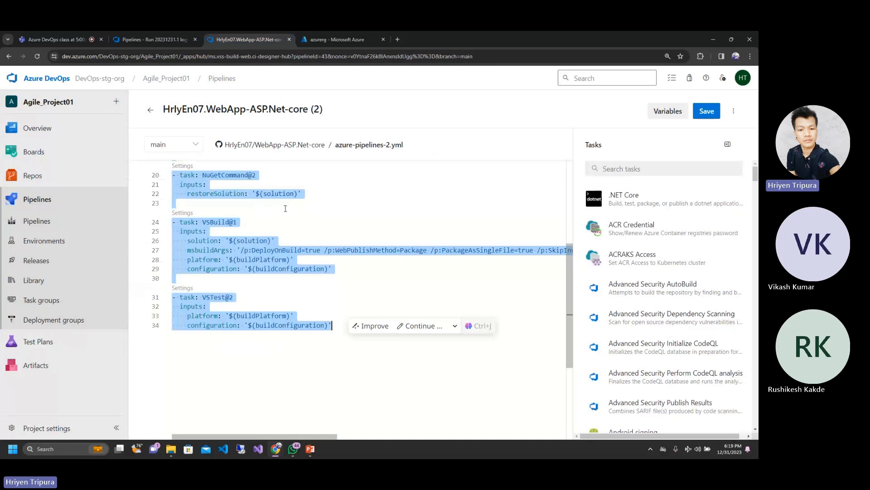
{"action": "left_click", "coordinate": [139, 36]}
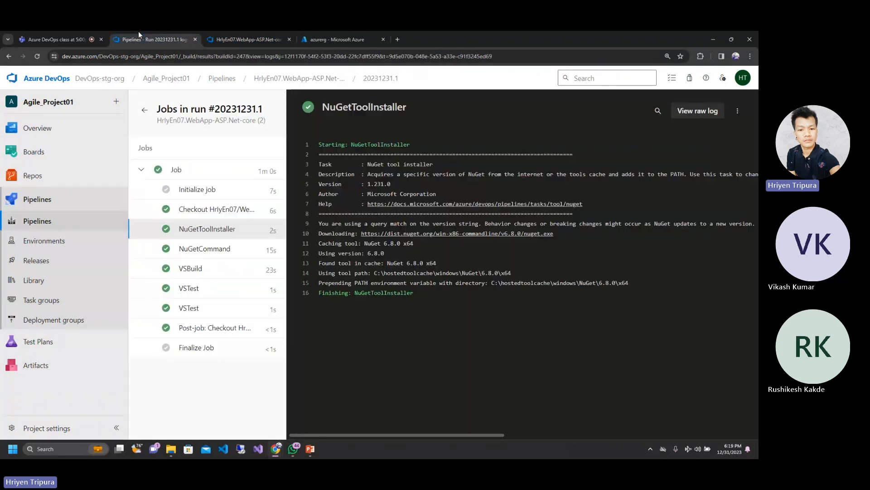
{"action": "left_click", "coordinate": [203, 248]}
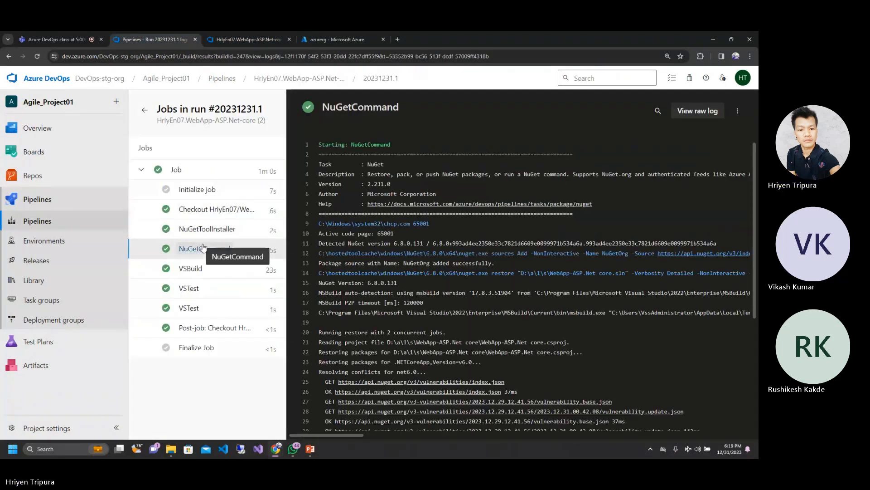
{"action": "left_click", "coordinate": [199, 269]}
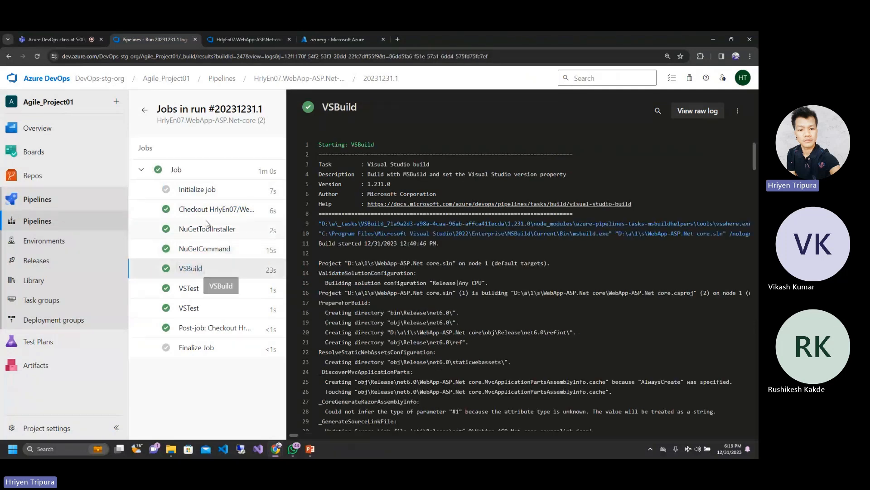
Step: Compare the NuGetToolInstaller log with the NuGetCommand log
{"action": "left_click", "coordinate": [207, 229]}
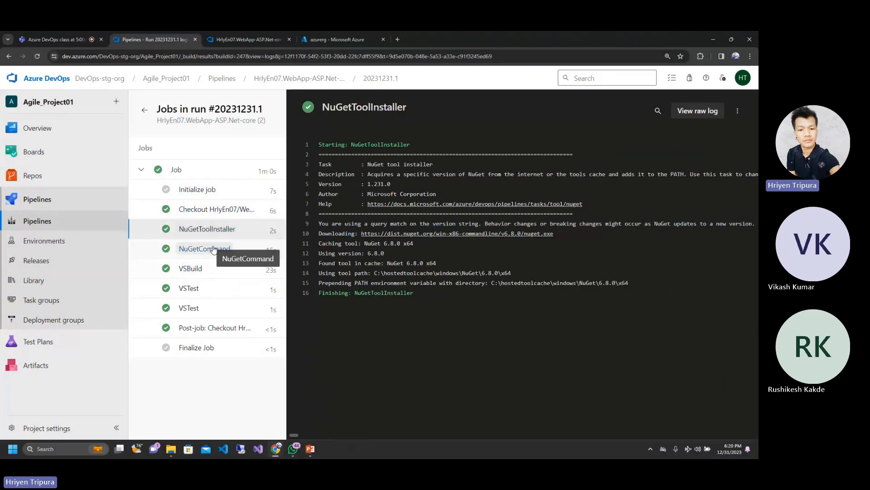
{"action": "left_click", "coordinate": [213, 250]}
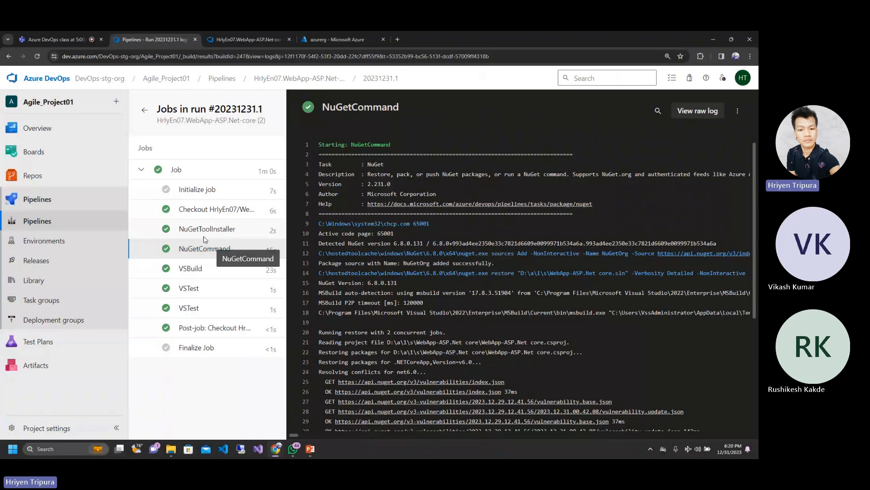
{"action": "left_click", "coordinate": [203, 230]}
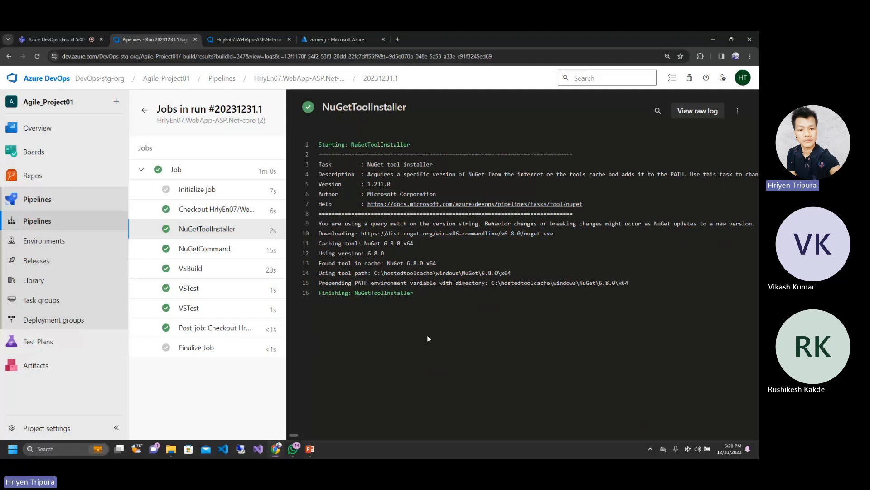
Step: Open the NuGetCommand log and review its package restore output through to the end
{"action": "left_click", "coordinate": [207, 249]}
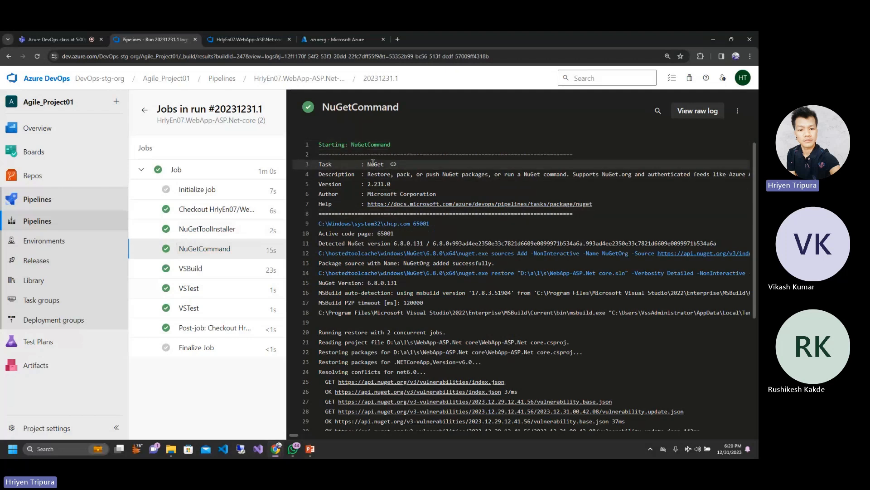
{"action": "left_click_drag", "start_coordinate": [374, 162], "coordinate": [371, 163]}
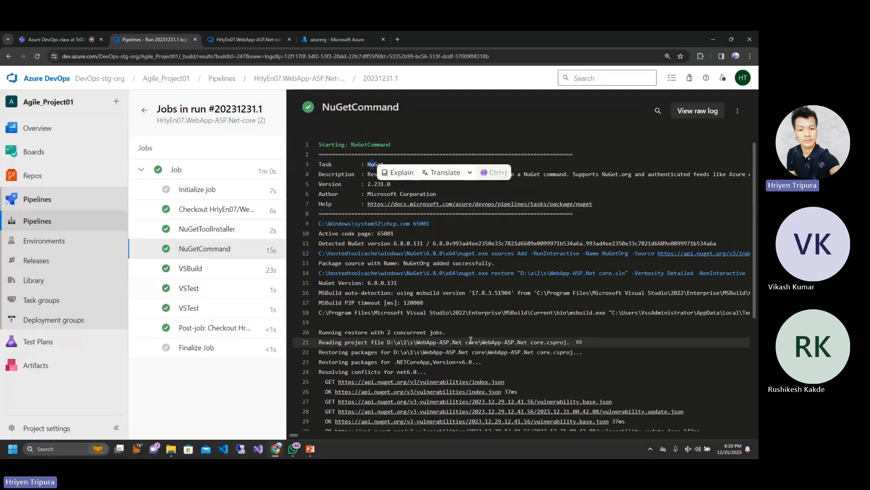
{"action": "scroll", "coordinate": [472, 340], "scroll_direction": "down", "scroll_amount": 1}
{"action": "scroll", "coordinate": [521, 286], "scroll_direction": "down", "scroll_amount": 3}
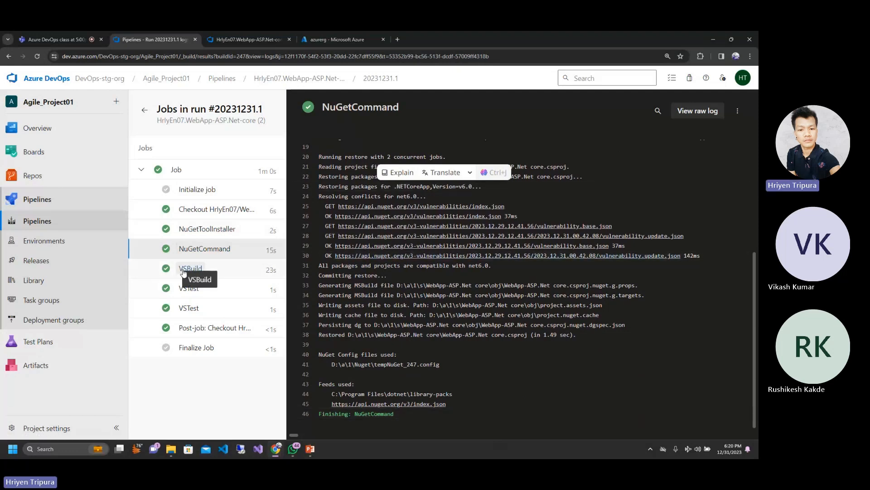
Step: Open the VSBuild log and highlight the solution path, project path and created directory in its opening lines
{"action": "left_click", "coordinate": [183, 271]}
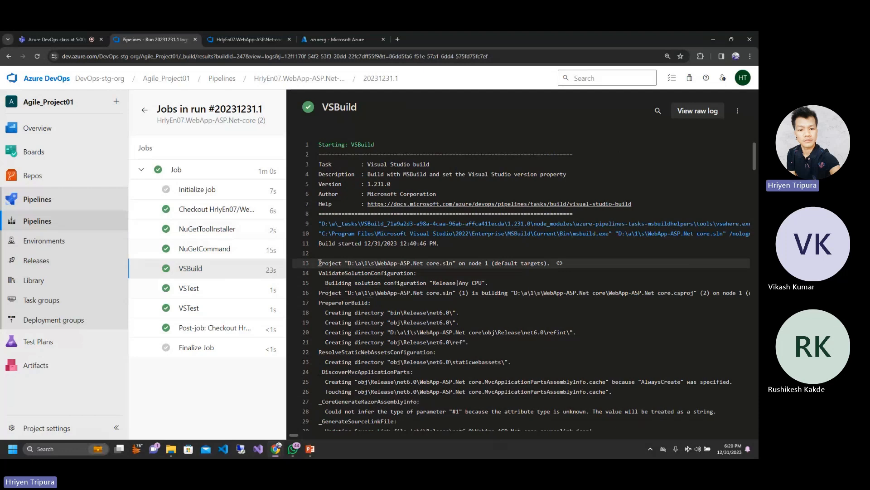
{"action": "left_click_drag", "start_coordinate": [319, 263], "coordinate": [340, 261]}
{"action": "left_click", "coordinate": [340, 262]}
{"action": "left_click_drag", "start_coordinate": [392, 264], "coordinate": [423, 263]}
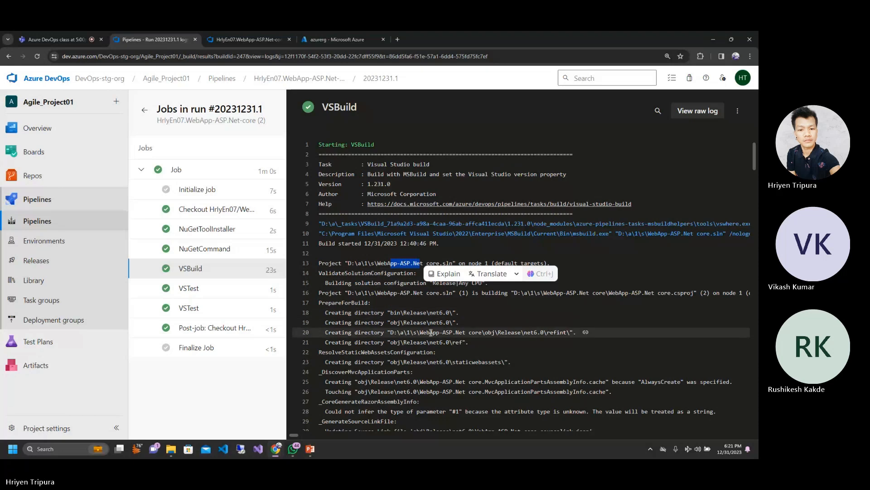
{"action": "left_click", "coordinate": [431, 333]}
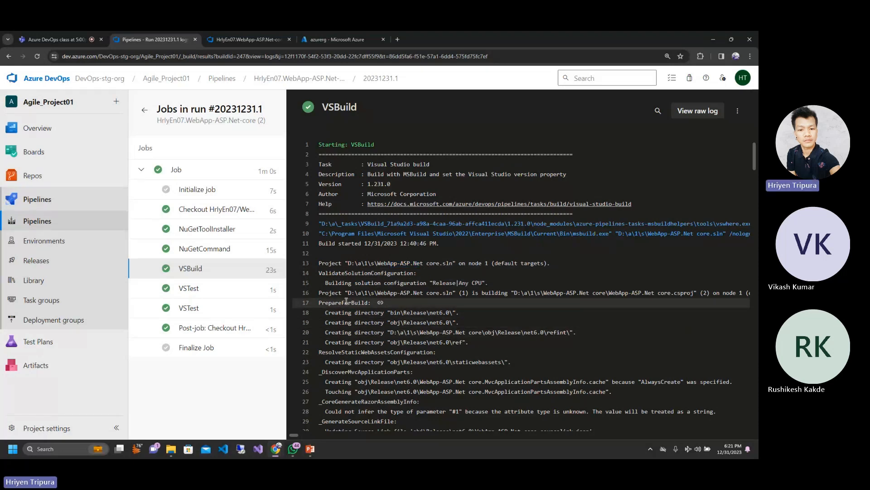
{"action": "left_click_drag", "start_coordinate": [355, 294], "coordinate": [734, 294]}
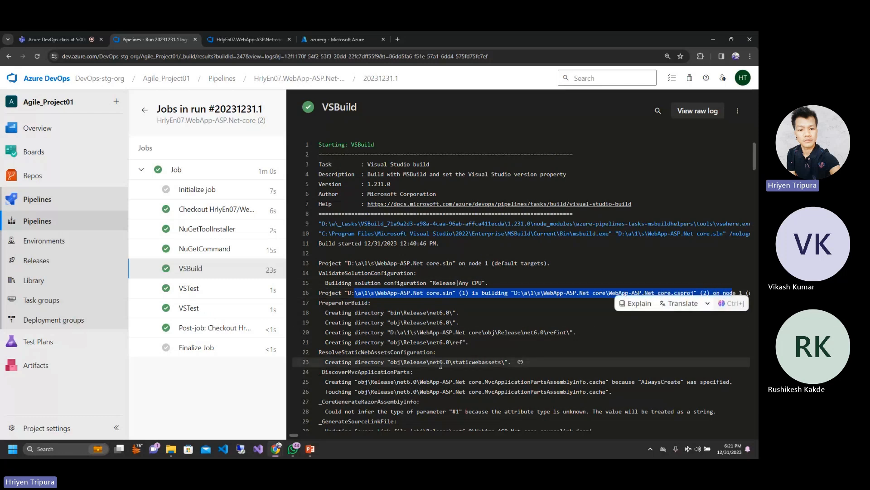
{"action": "left_click", "coordinate": [394, 332]}
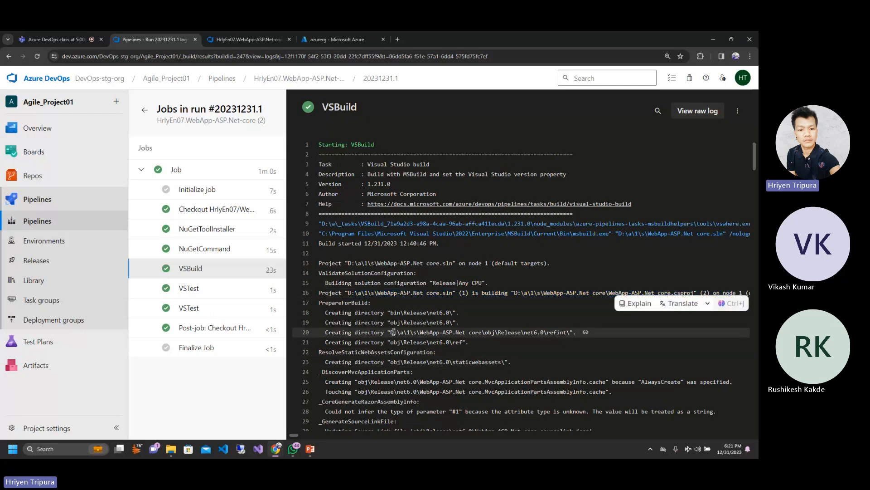
{"action": "left_click_drag", "start_coordinate": [393, 332], "coordinate": [489, 332]}
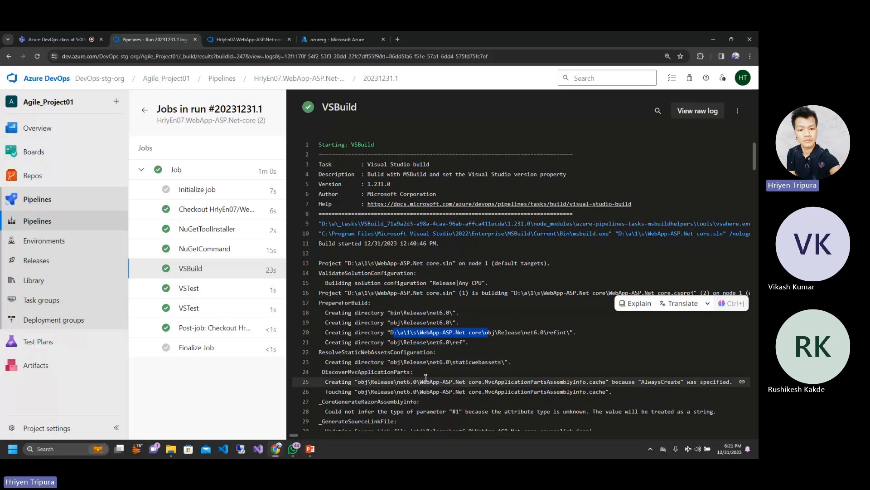
{"action": "left_click", "coordinate": [456, 393]}
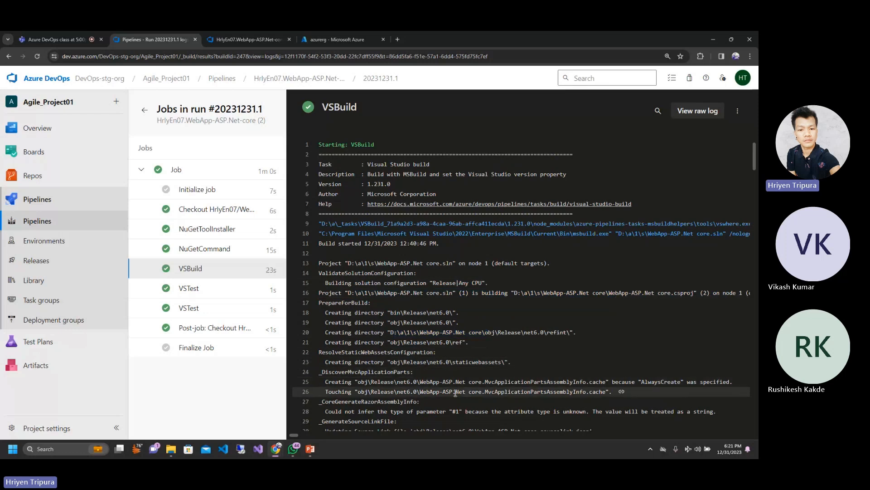
Step: Review the VSBuild log's compile, file copy and publish entries through to the closing build summary
{"action": "scroll", "coordinate": [455, 393], "scroll_direction": "down", "scroll_amount": 2}
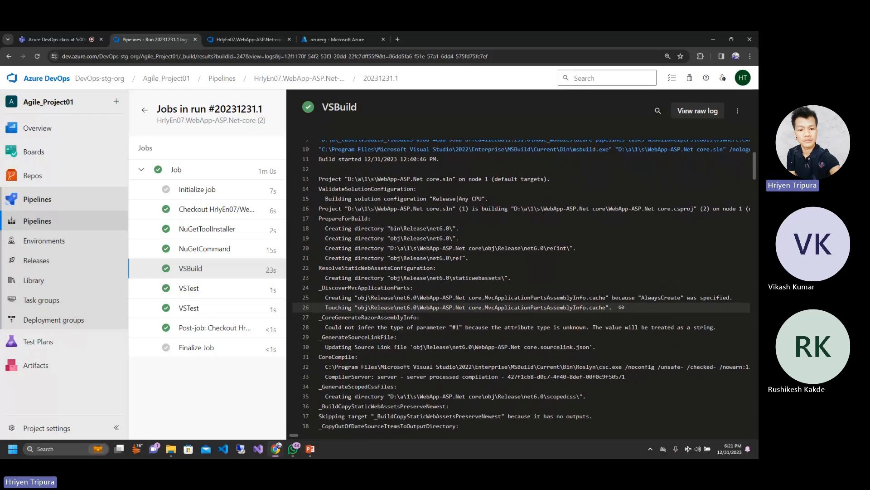
{"action": "scroll", "coordinate": [522, 281], "scroll_direction": "down", "scroll_amount": 5}
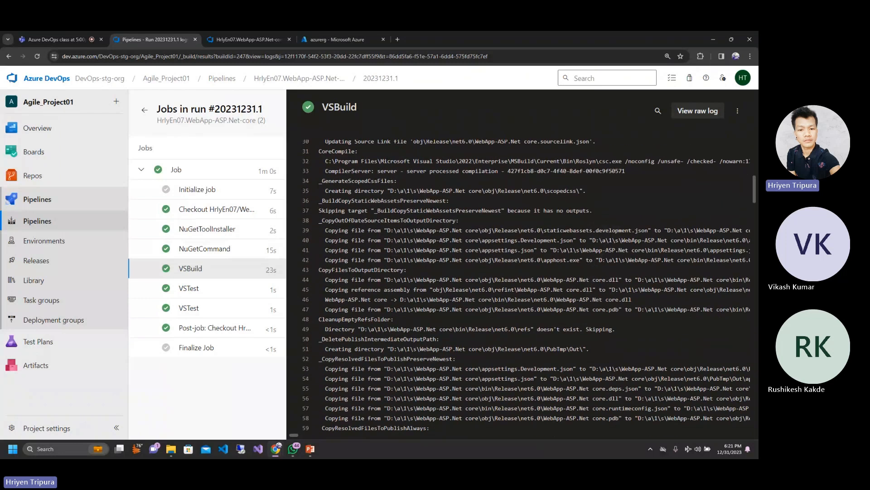
{"action": "scroll", "coordinate": [521, 281], "scroll_direction": "down", "scroll_amount": 20}
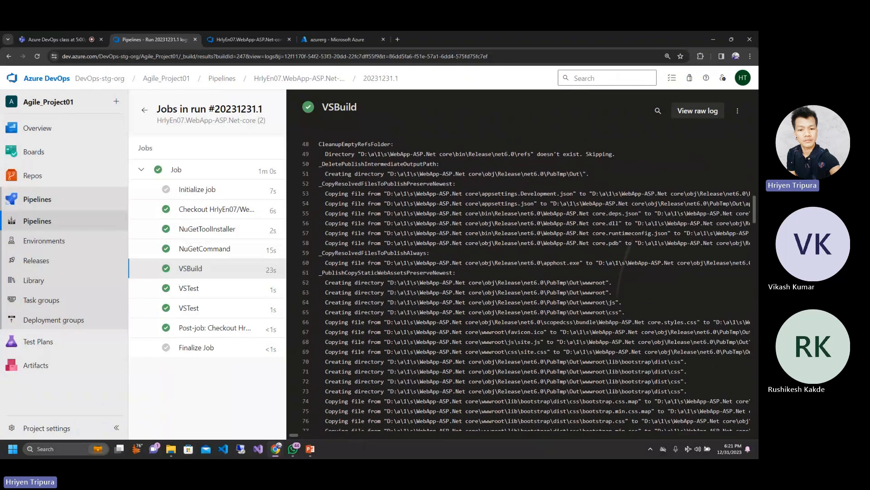
{"action": "scroll", "coordinate": [521, 281], "scroll_direction": "down", "scroll_amount": 9}
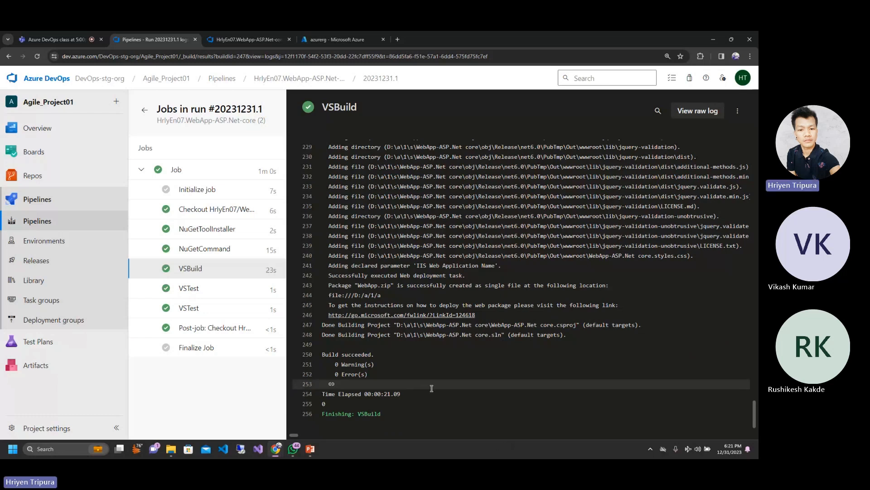
{"action": "scroll", "coordinate": [492, 270], "scroll_direction": "up", "scroll_amount": 20}
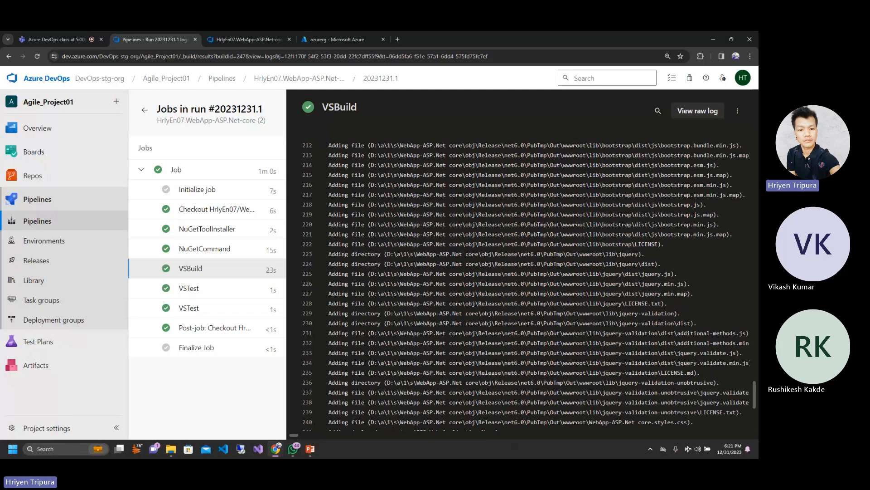
{"action": "scroll", "coordinate": [491, 270], "scroll_direction": "up", "scroll_amount": 11}
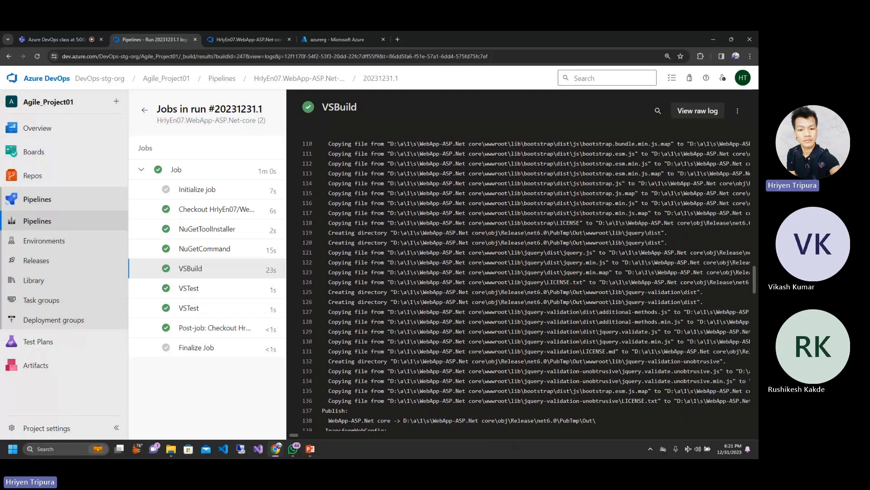
{"action": "scroll", "coordinate": [491, 270], "scroll_direction": "up", "scroll_amount": 9}
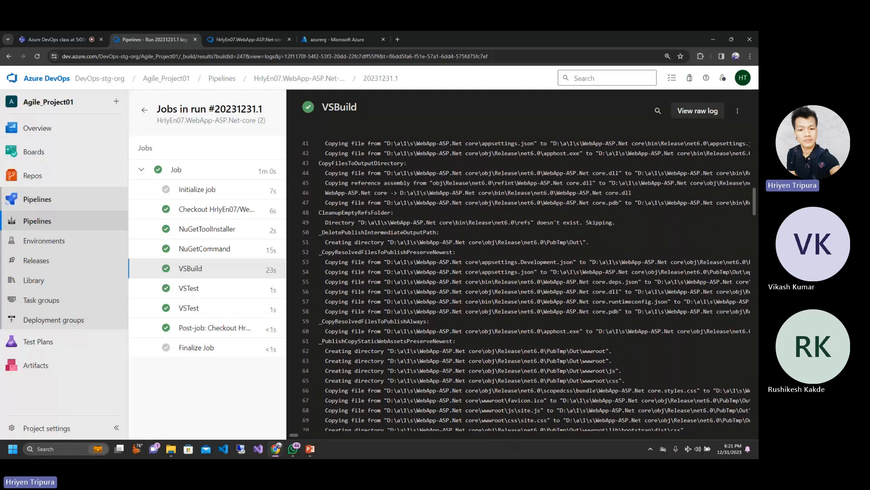
{"action": "scroll", "coordinate": [521, 281], "scroll_direction": "down", "scroll_amount": 20}
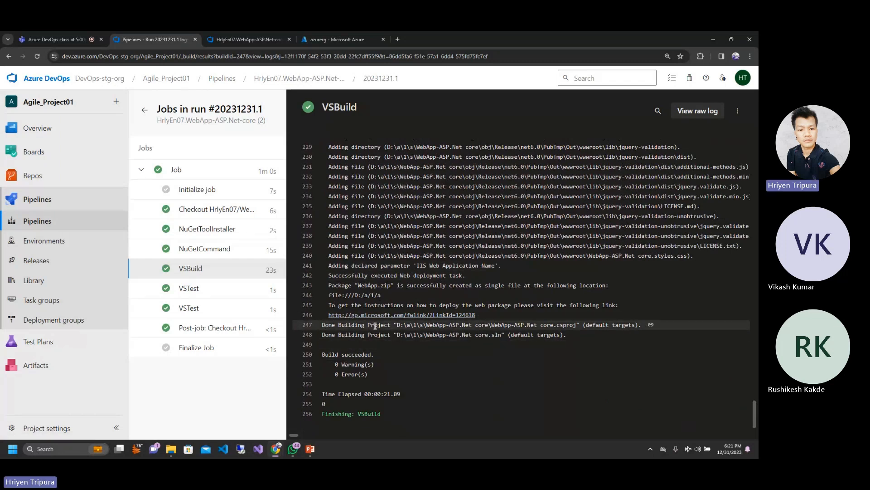
Step: Highlight parts of the WebApp-ASP.Net core.csproj path in the Done Building Project line of the VSBuild log
{"action": "left_click_drag", "start_coordinate": [397, 324], "coordinate": [407, 324]}
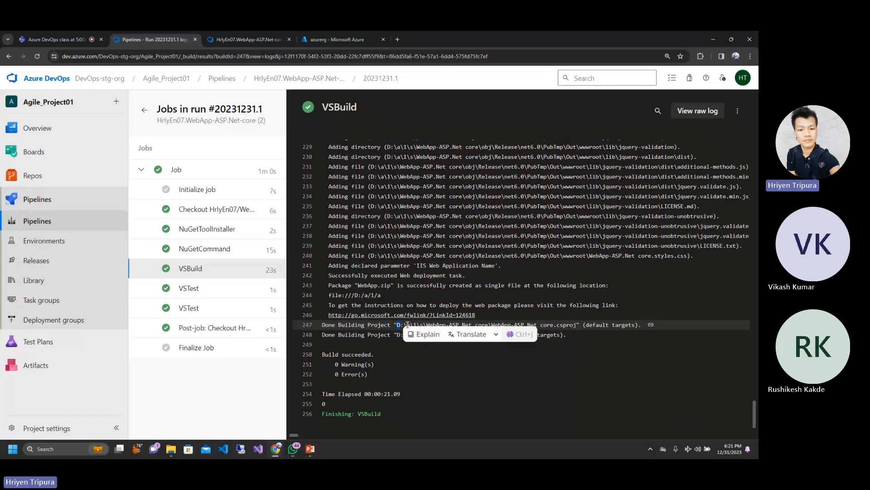
{"action": "left_click", "coordinate": [408, 325]}
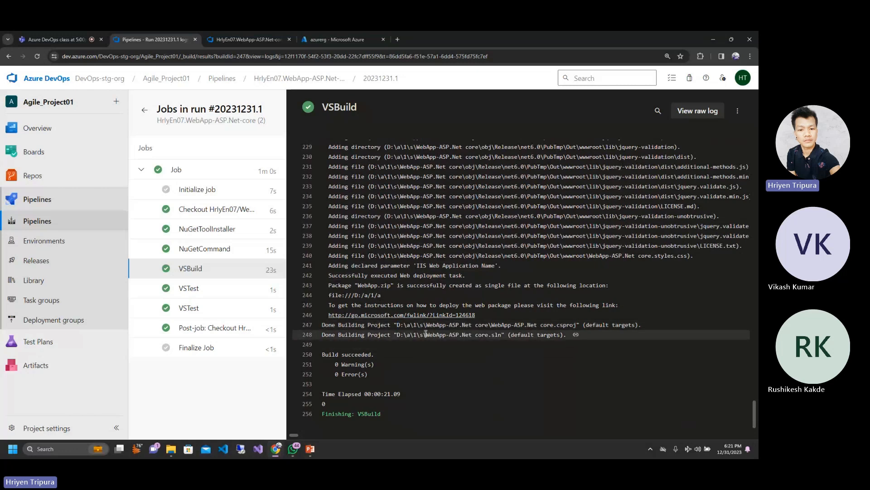
{"action": "double_click", "coordinate": [408, 325]}
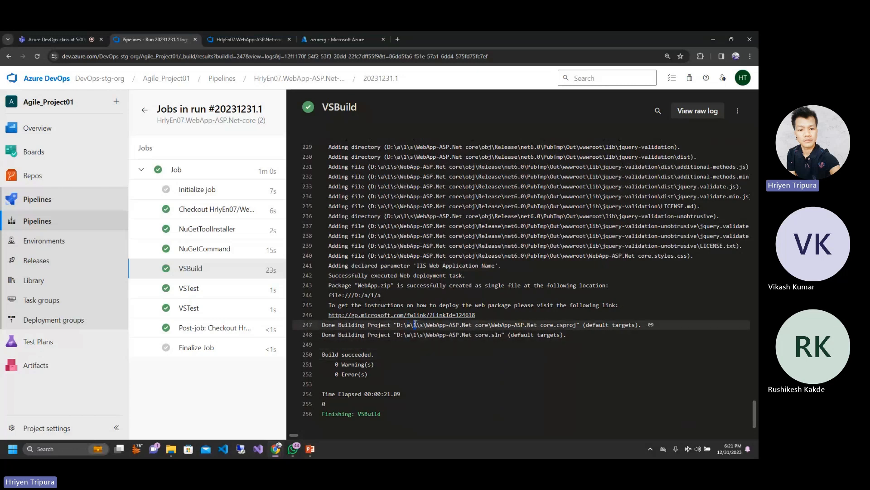
{"action": "left_click_drag", "start_coordinate": [415, 324], "coordinate": [423, 331]}
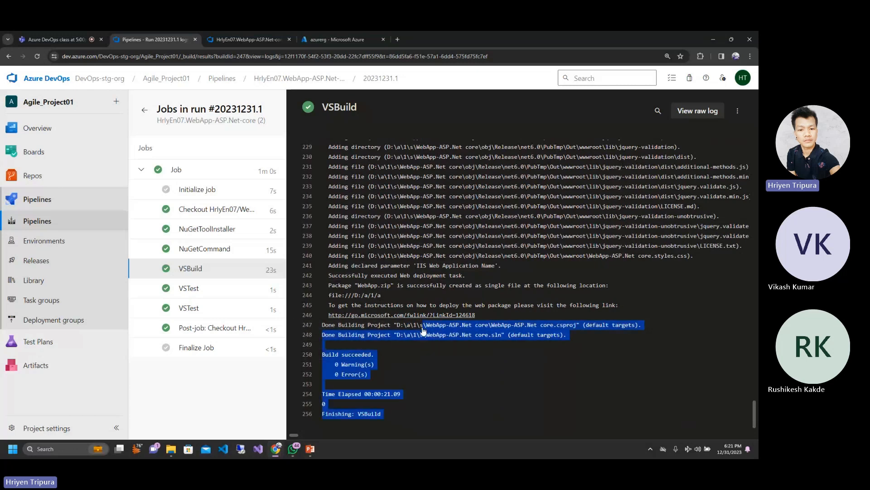
{"action": "left_click", "coordinate": [473, 374]}
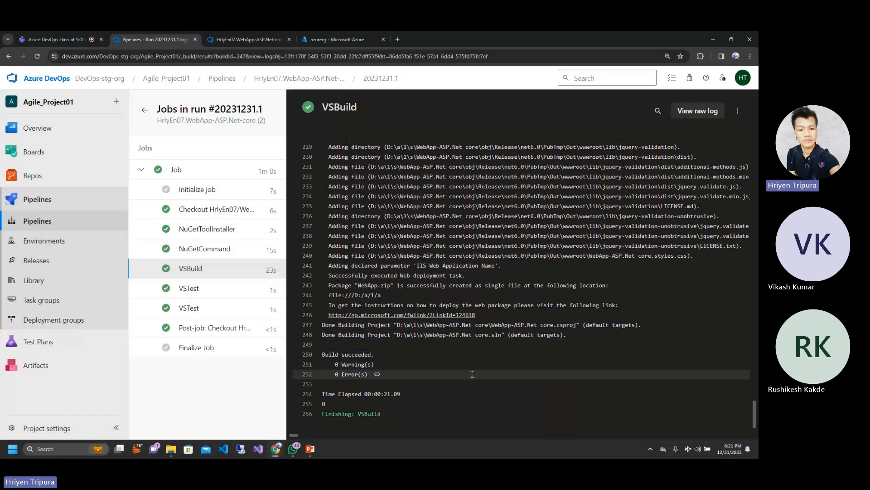
{"action": "left_click_drag", "start_coordinate": [426, 325], "coordinate": [575, 325]}
{"action": "left_click", "coordinate": [418, 385]}
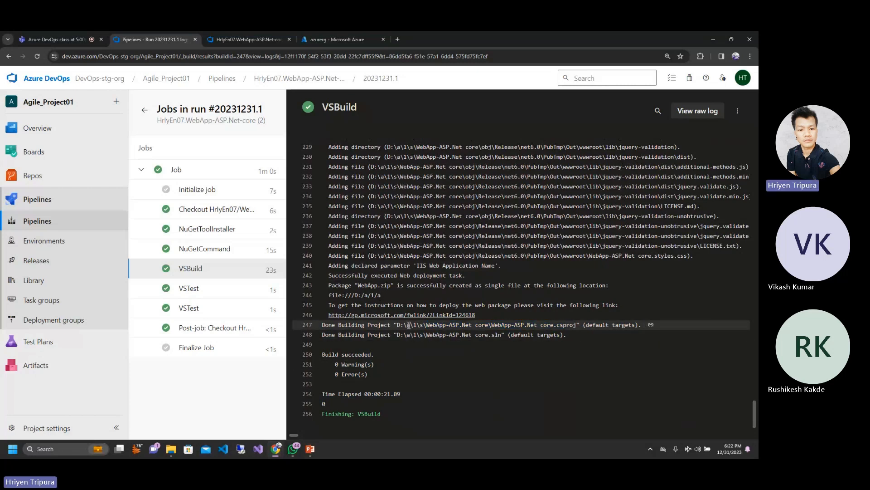
{"action": "left_click_drag", "start_coordinate": [460, 325], "coordinate": [540, 325]}
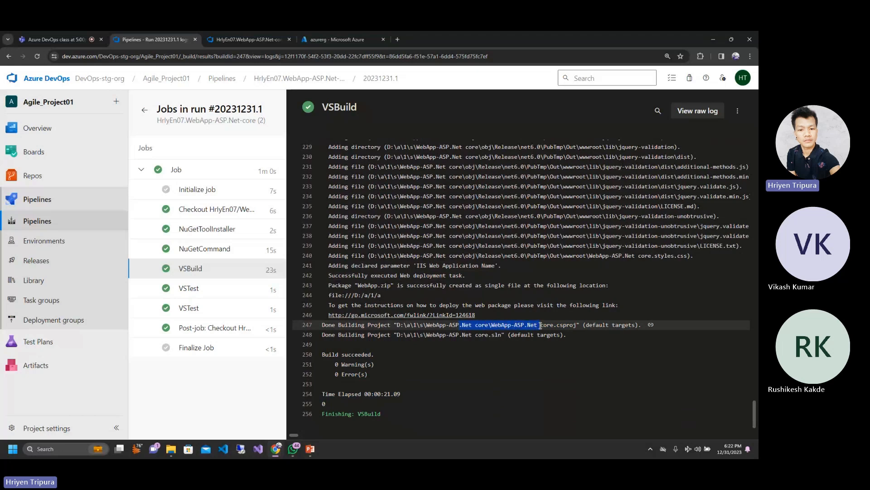
Step: Open the second VSTest log and highlight part of the test DLL patterns in its source filter line
{"action": "left_click", "coordinate": [504, 322]}
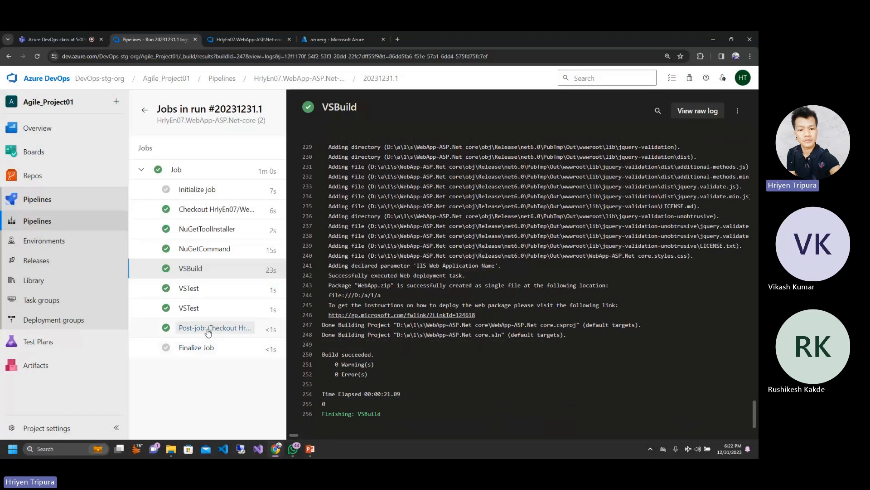
{"action": "left_click", "coordinate": [187, 308]}
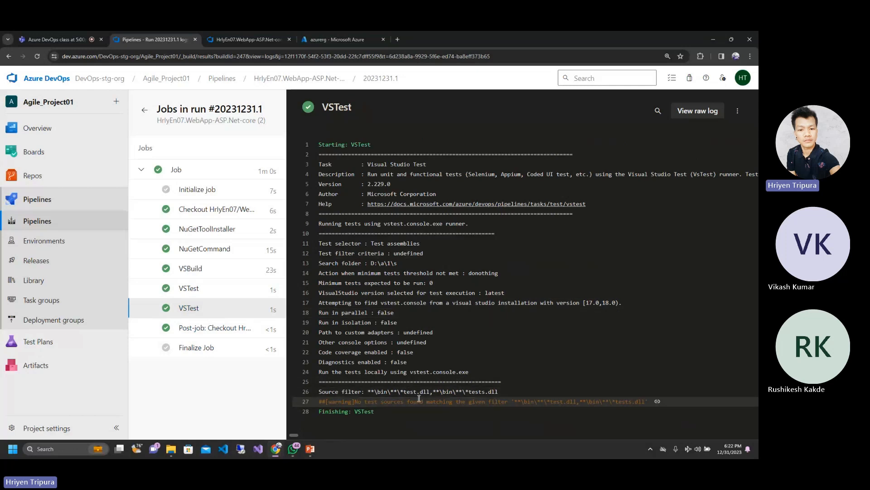
{"action": "left_click_drag", "start_coordinate": [407, 393], "coordinate": [463, 392]}
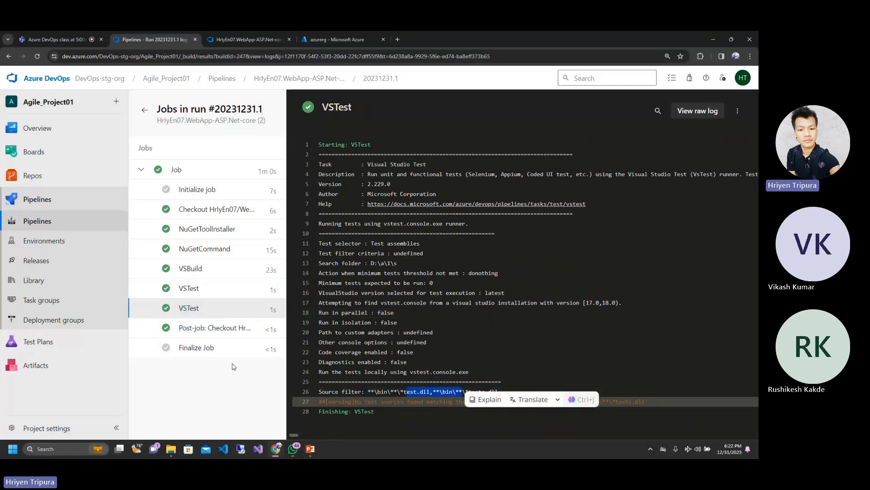
Step: Review the Finalize Job log, collapse the job's task list and return to the run summary
{"action": "left_click", "coordinate": [198, 350]}
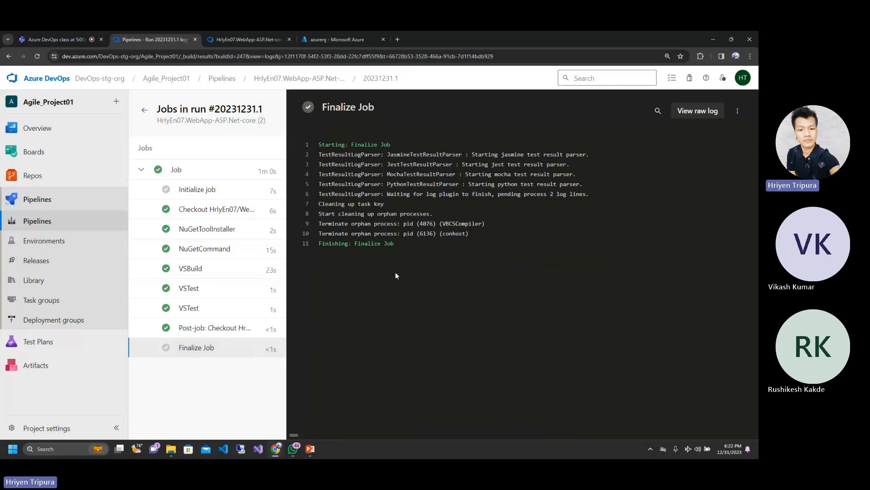
{"action": "left_click", "coordinate": [142, 171]}
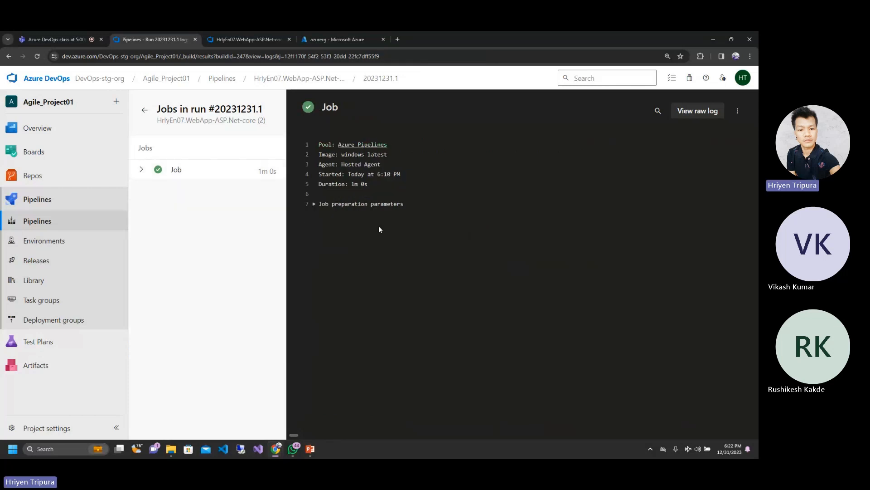
{"action": "left_click", "coordinate": [146, 109]}
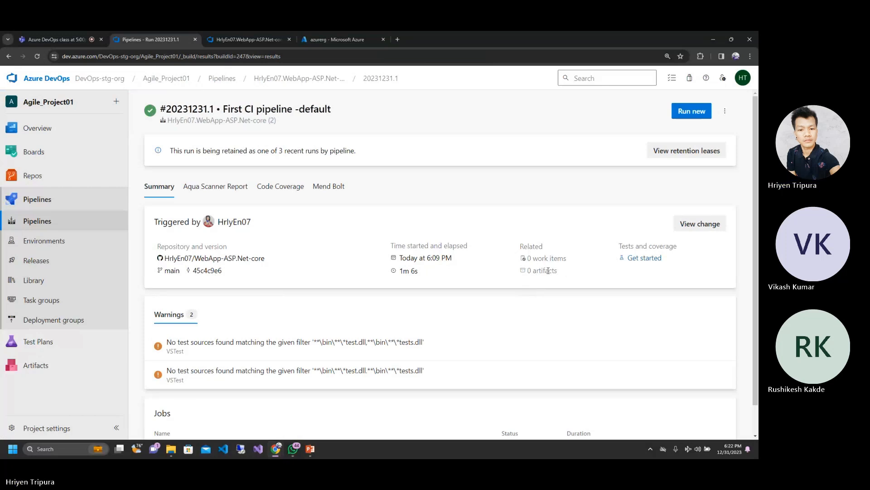
Step: Highlight the artifacts entry under Related in the run summary and reload the page
{"action": "double_click", "coordinate": [546, 270]}
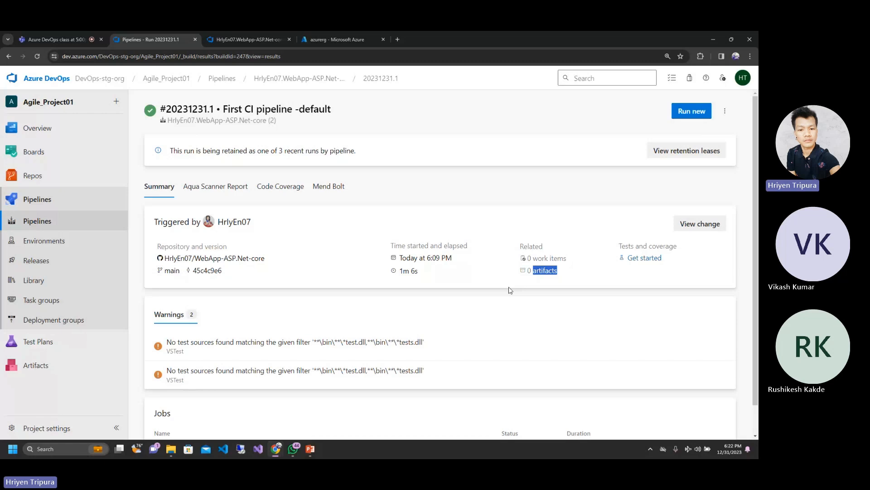
{"action": "left_click", "coordinate": [528, 298]}
{"action": "double_click", "coordinate": [544, 270]}
{"action": "left_click", "coordinate": [548, 320]}
{"action": "double_click", "coordinate": [540, 270]}
{"action": "left_click", "coordinate": [352, 57]}
{"action": "key", "text": "Return"}
Step: Open the run's Job from the summary and view the second VSTest log
{"action": "scroll", "coordinate": [210, 428], "scroll_direction": "down", "scroll_amount": 1}
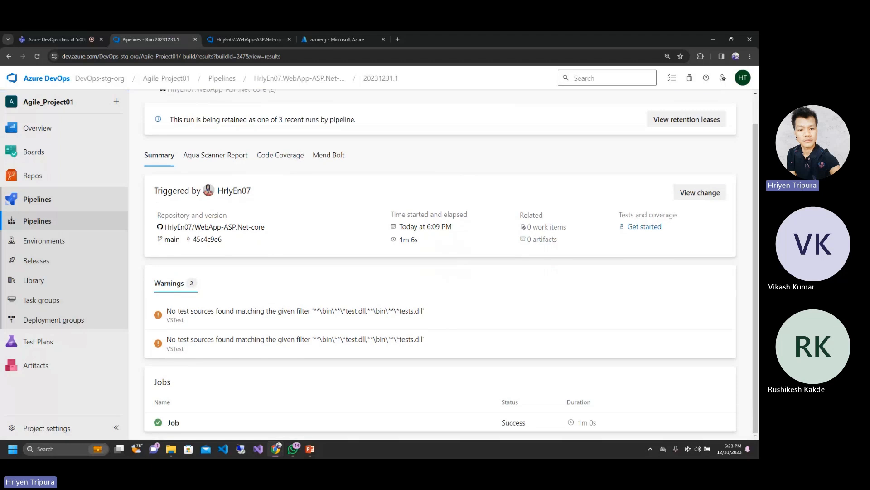
{"action": "left_click", "coordinate": [173, 423]}
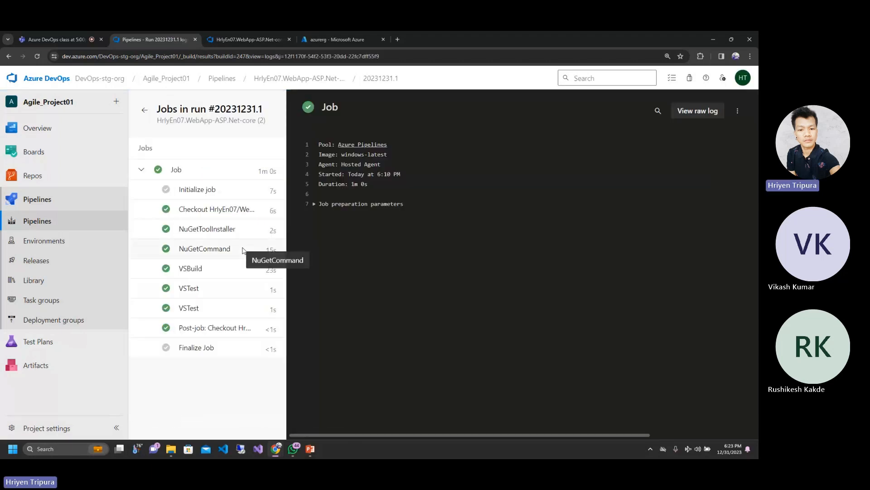
{"action": "left_click", "coordinate": [189, 308]}
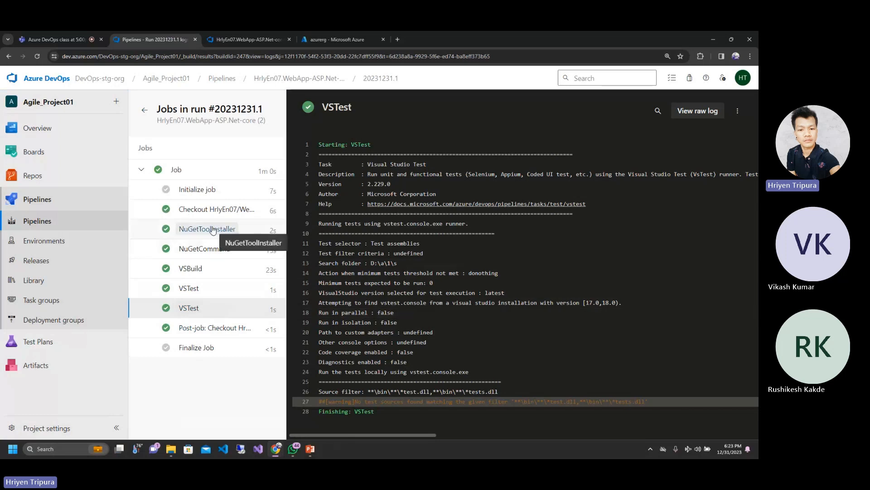
Step: Open the VSBuild log and read the msbuild command line to its end, highlighting part of the _MSDeployUserAgent value
{"action": "left_click", "coordinate": [189, 277]}
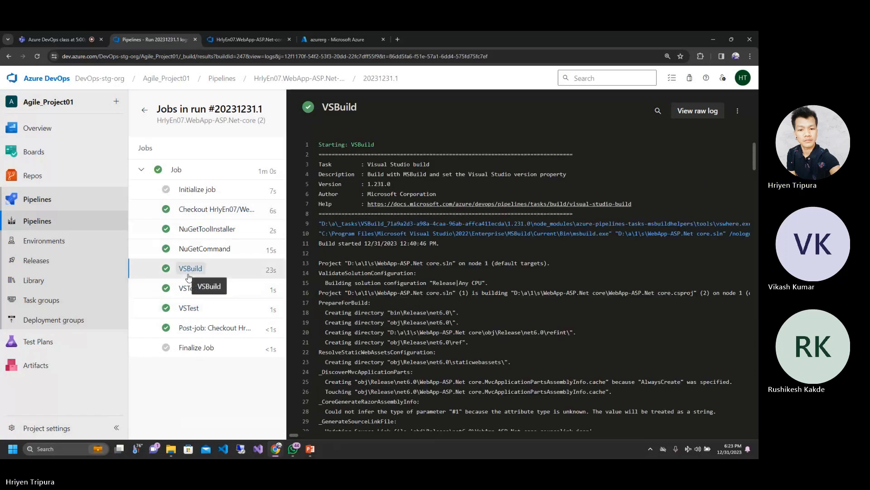
{"action": "scroll", "coordinate": [461, 268], "scroll_direction": "right", "scroll_amount": 3}
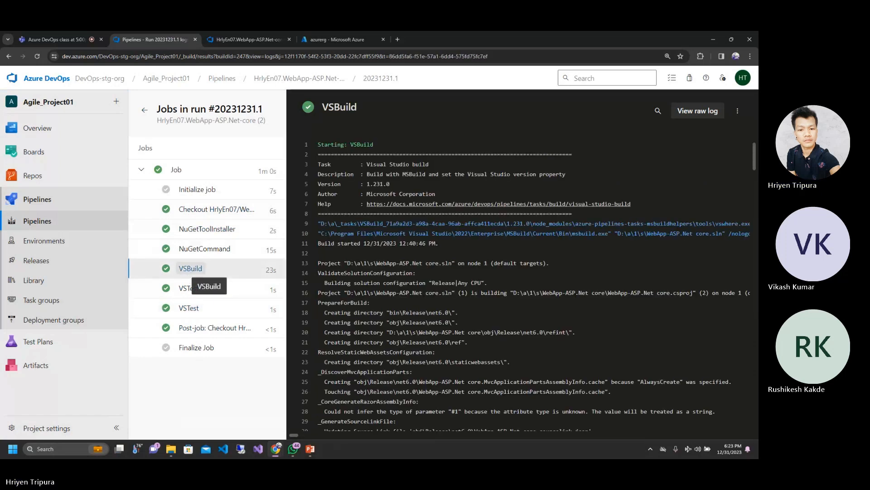
{"action": "scroll", "coordinate": [424, 267], "scroll_direction": "right", "scroll_amount": 5}
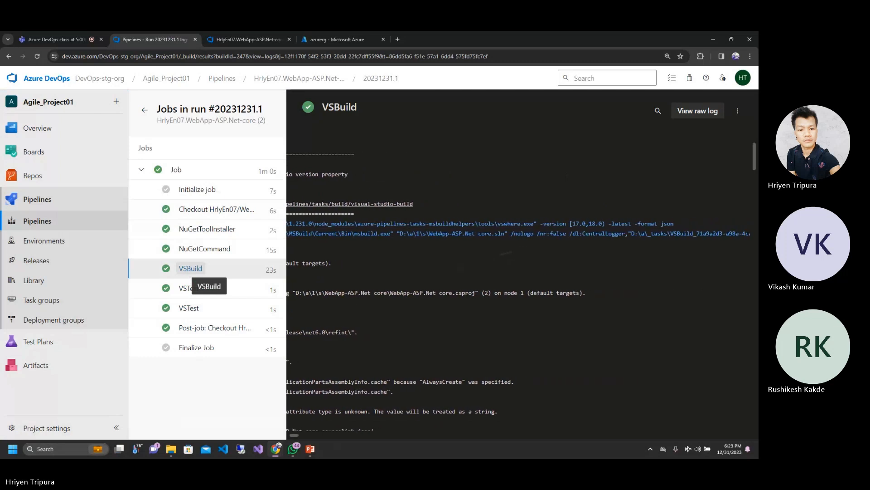
{"action": "scroll", "coordinate": [424, 267], "scroll_direction": "right", "scroll_amount": 3}
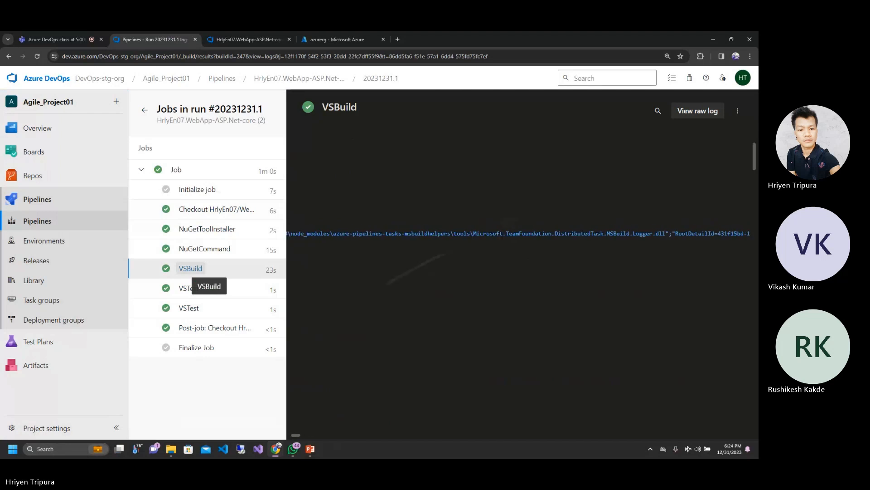
{"action": "scroll", "coordinate": [424, 268], "scroll_direction": "right", "scroll_amount": 5}
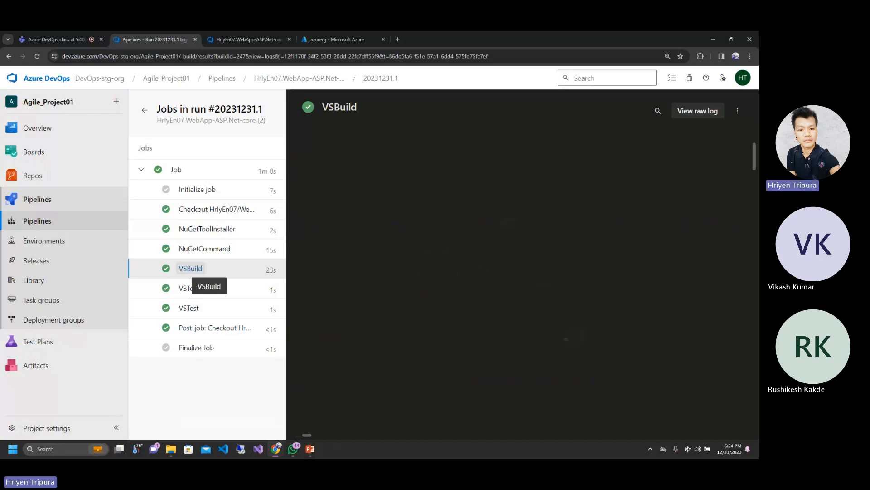
{"action": "scroll", "coordinate": [521, 263], "scroll_direction": "right", "scroll_amount": 1}
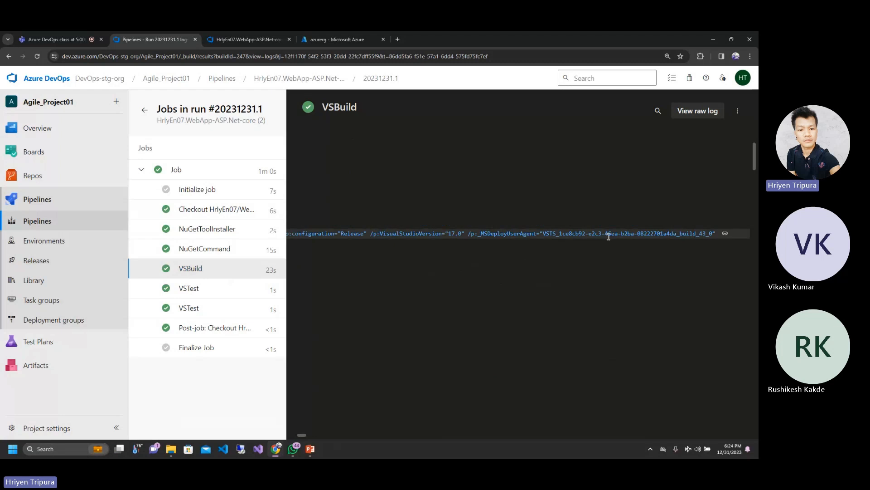
{"action": "left_click_drag", "start_coordinate": [608, 237], "coordinate": [687, 226]}
{"action": "left_click", "coordinate": [535, 289]}
Step: Read back through the msbuild command's configuration, packaging and logger arguments to the start of the line
{"action": "scroll", "coordinate": [534, 290], "scroll_direction": "left", "scroll_amount": 3}
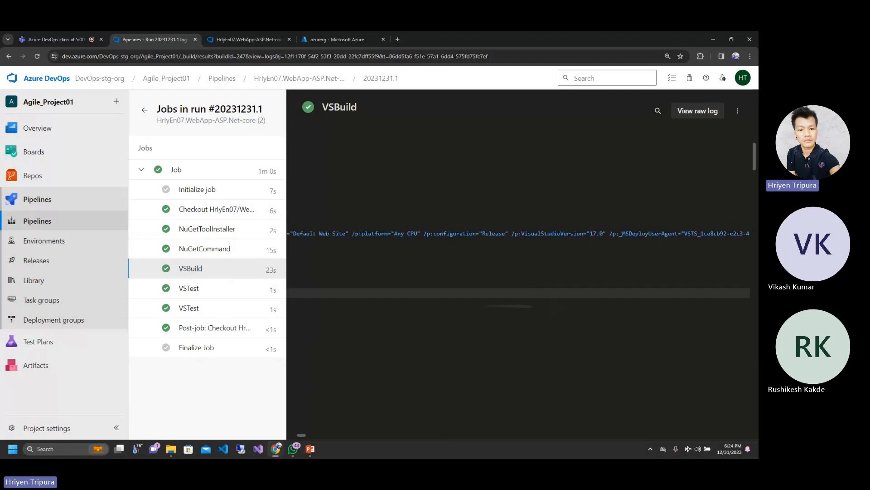
{"action": "scroll", "coordinate": [521, 263], "scroll_direction": "right", "scroll_amount": 10}
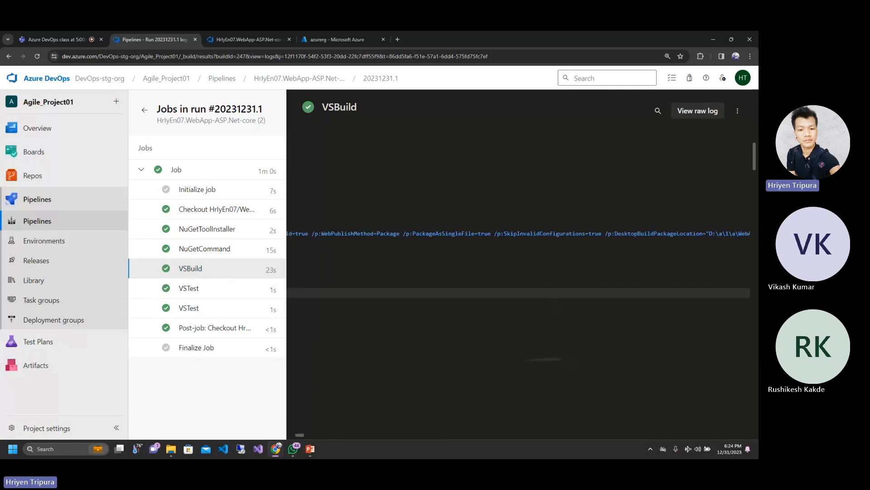
{"action": "scroll", "coordinate": [518, 234], "scroll_direction": "right", "scroll_amount": 15}
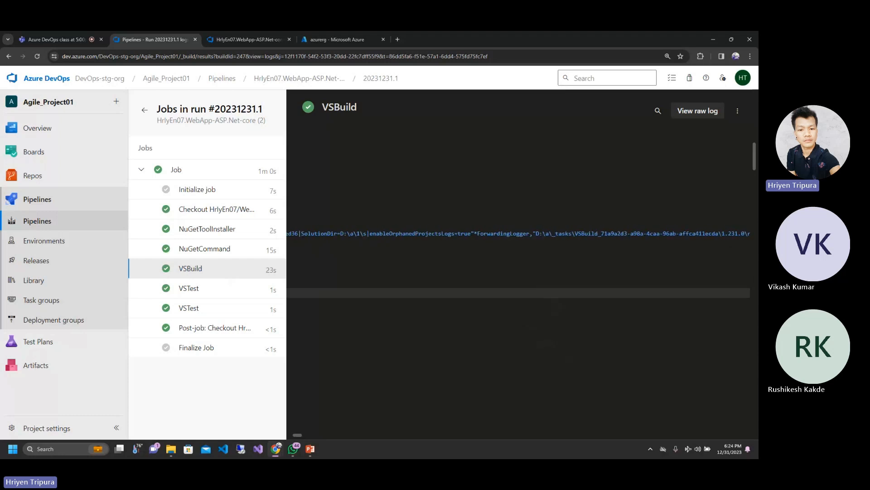
{"action": "scroll", "coordinate": [518, 234], "scroll_direction": "left", "scroll_amount": 20}
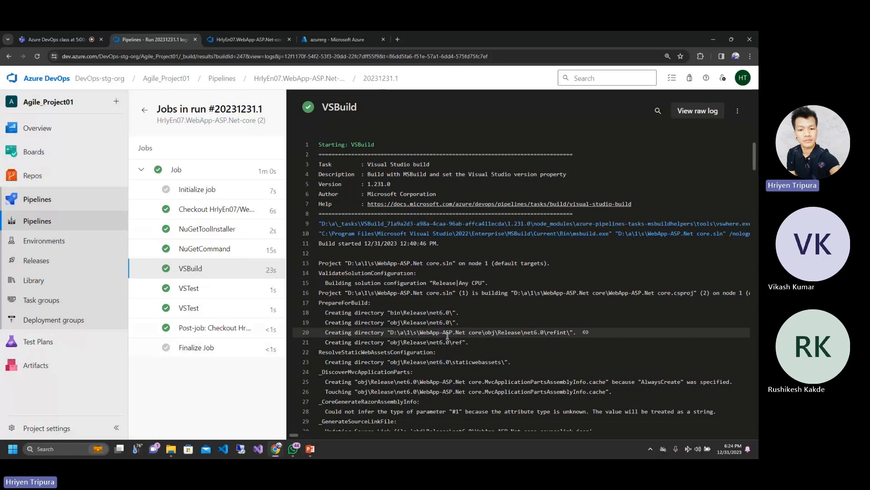
Step: Collapse and re-expand the job's task list, and return to the run summary to highlight its artifacts entry
{"action": "left_click", "coordinate": [142, 171]}
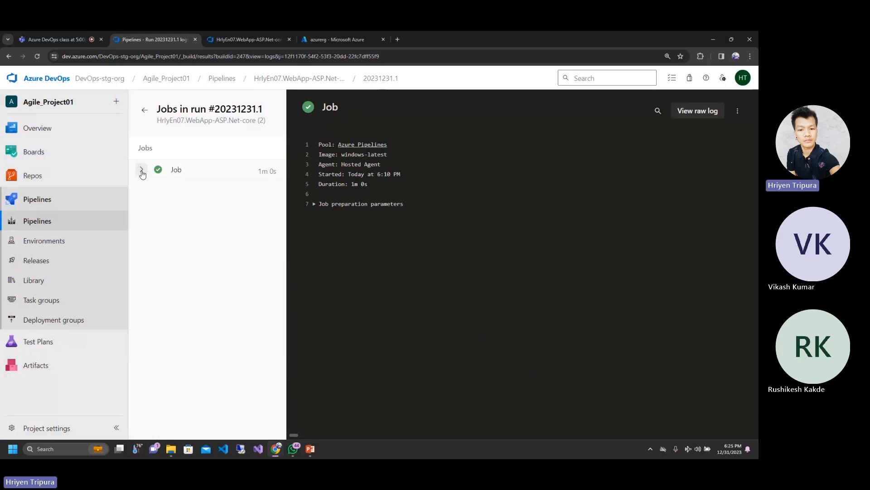
{"action": "left_click", "coordinate": [142, 172]}
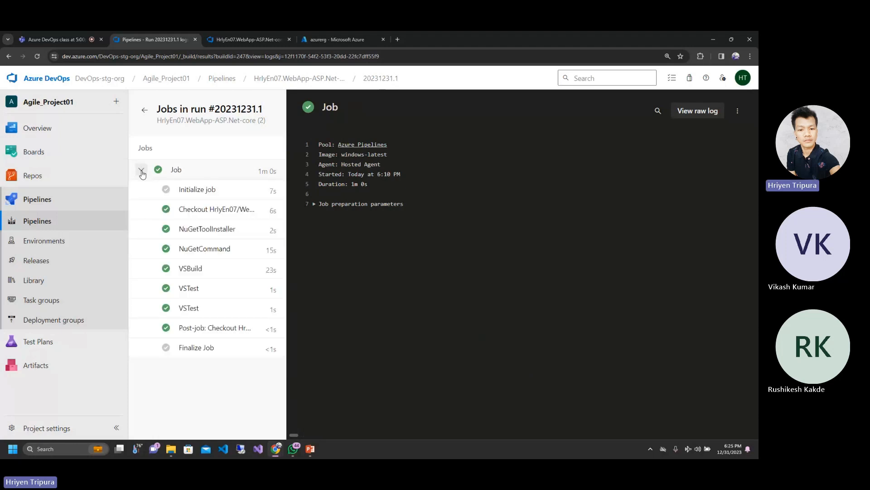
{"action": "left_click", "coordinate": [144, 112]}
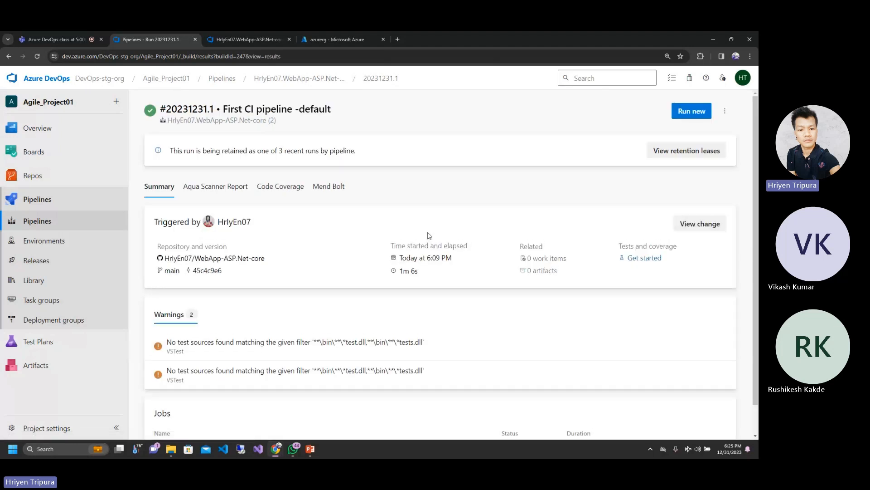
{"action": "scroll", "coordinate": [429, 236], "scroll_direction": "down", "scroll_amount": 1}
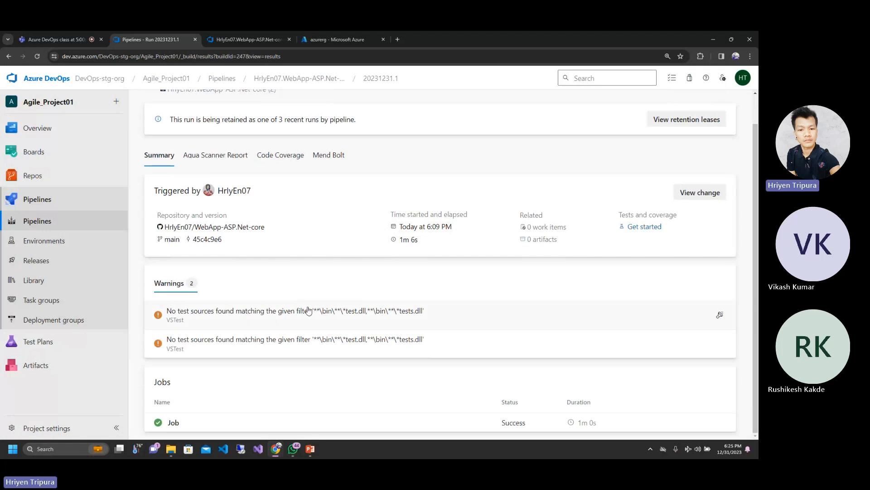
{"action": "double_click", "coordinate": [540, 240]}
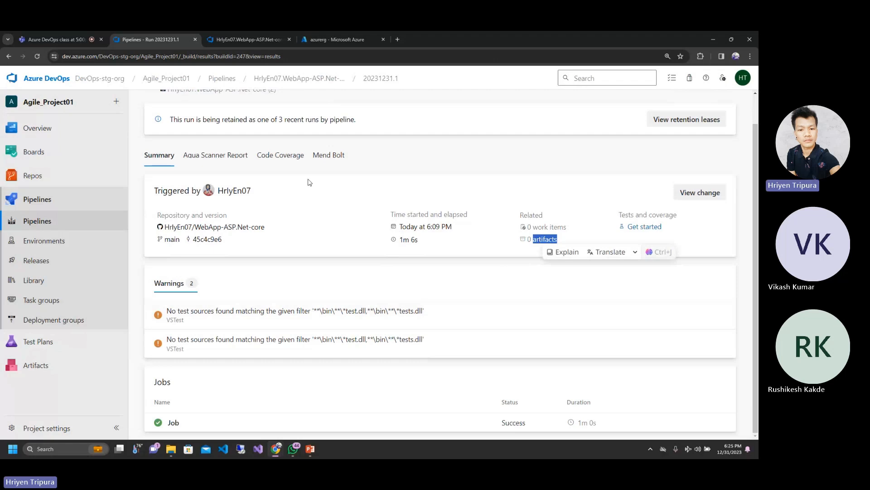
Step: Open the WebApp-ASP.Net-core (2) pipeline from the recently run pipelines and view its additional options
{"action": "left_click", "coordinate": [40, 200]}
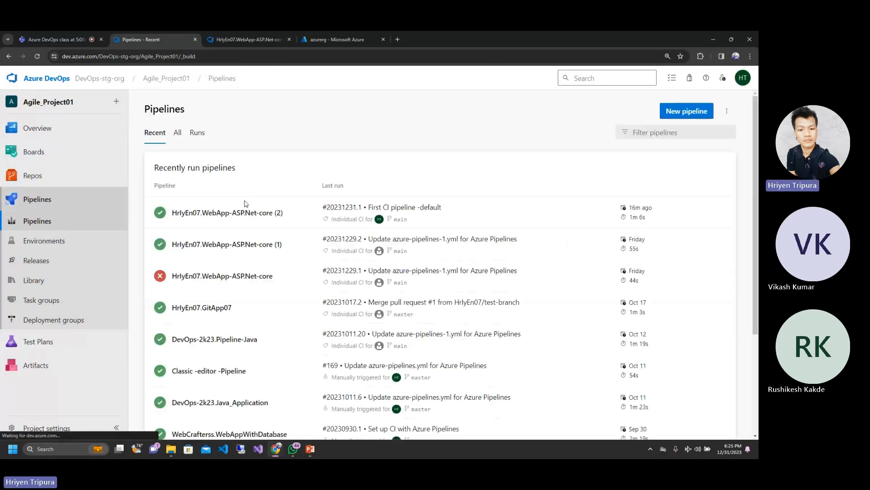
{"action": "left_click", "coordinate": [204, 213]}
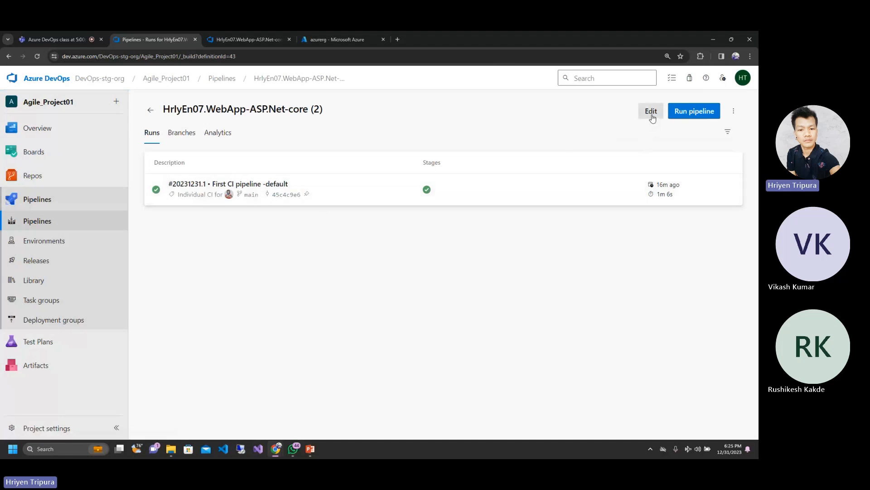
{"action": "left_click", "coordinate": [734, 112]}
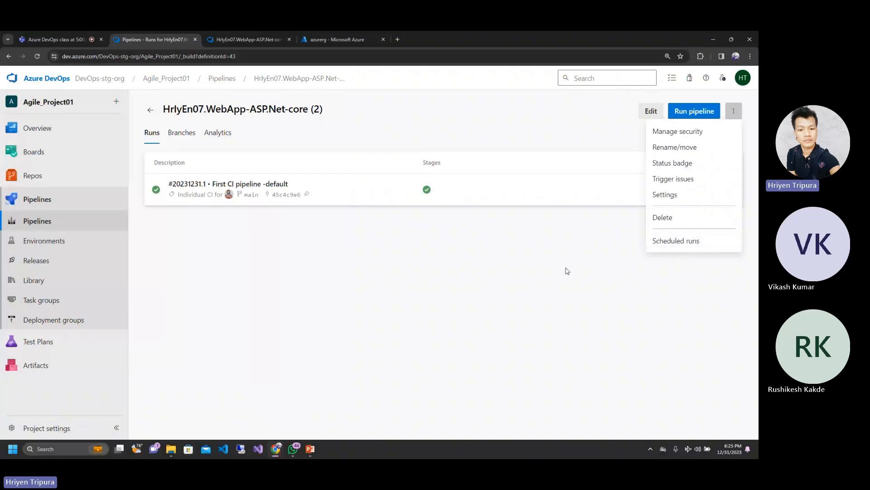
{"action": "left_click", "coordinate": [297, 274]}
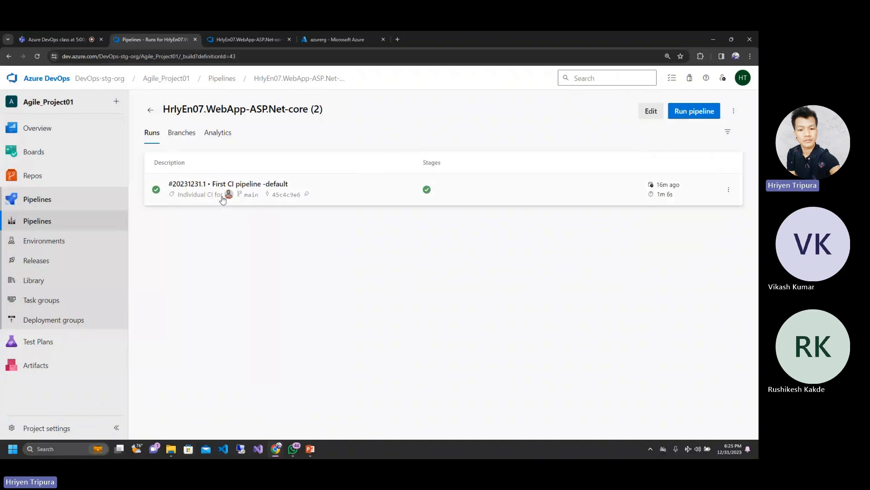
Step: Open run #20231231.1, view its additional options and return to the pipeline's list of runs
{"action": "left_click", "coordinate": [207, 185]}
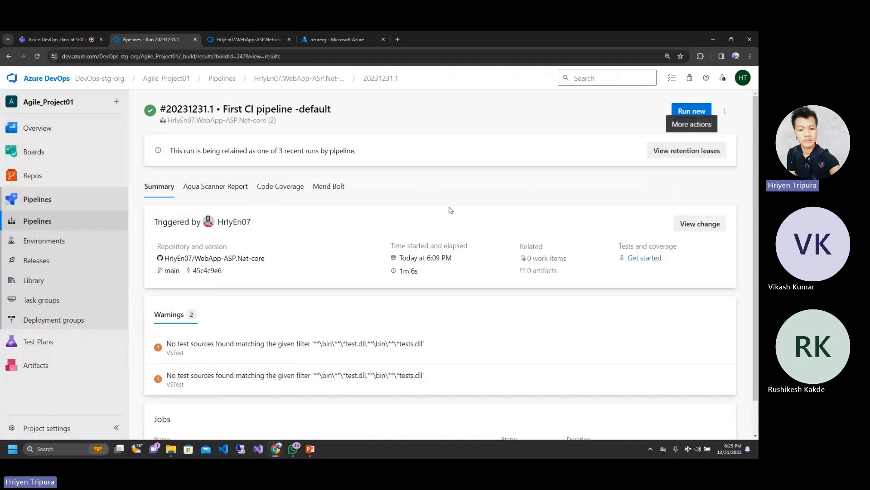
{"action": "left_click", "coordinate": [725, 112]}
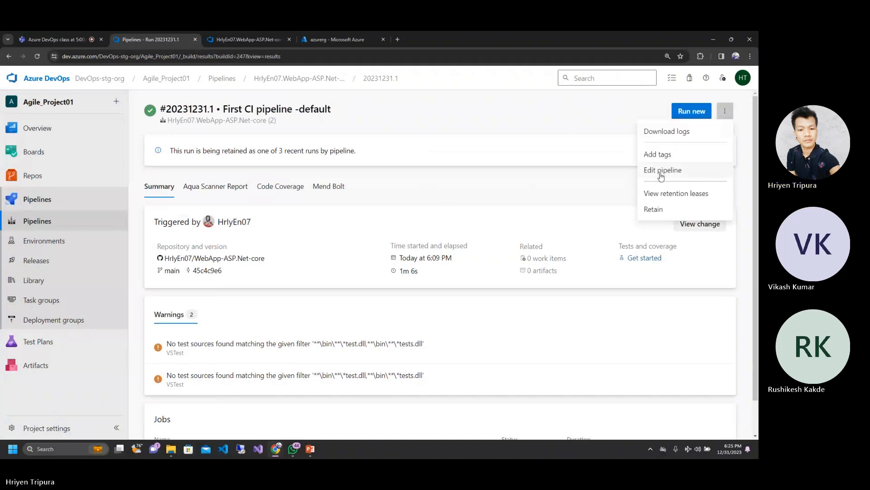
{"action": "left_click", "coordinate": [8, 57]}
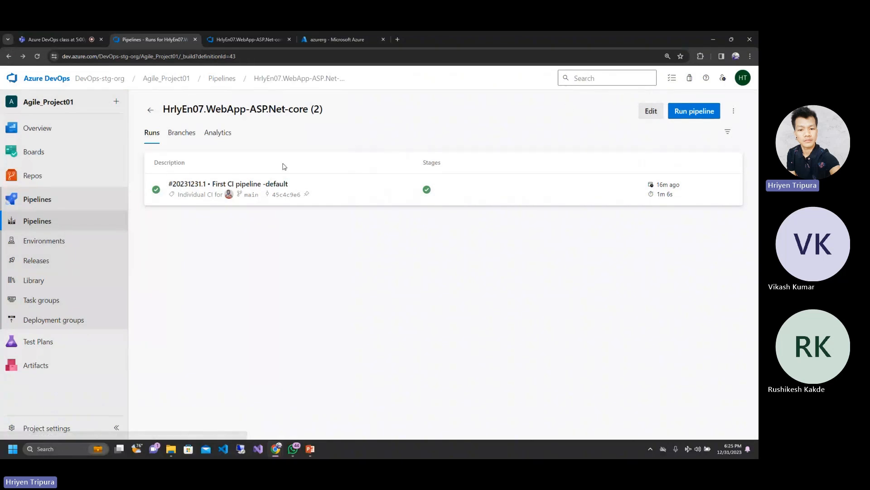
Step: Reopen run #20231231.1 and review its summary details, warnings and jobs
{"action": "left_click", "coordinate": [190, 186]}
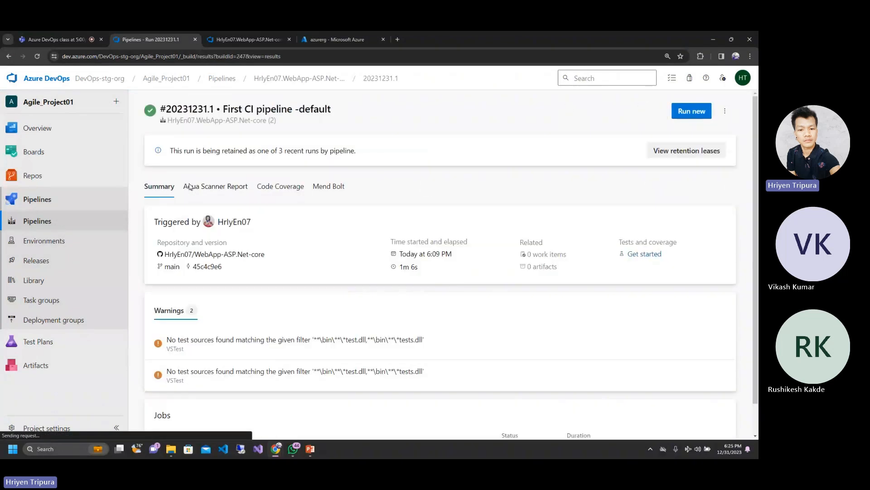
{"action": "scroll", "coordinate": [241, 362], "scroll_direction": "down", "scroll_amount": 1}
{"action": "scroll", "coordinate": [241, 361], "scroll_direction": "up", "scroll_amount": 1}
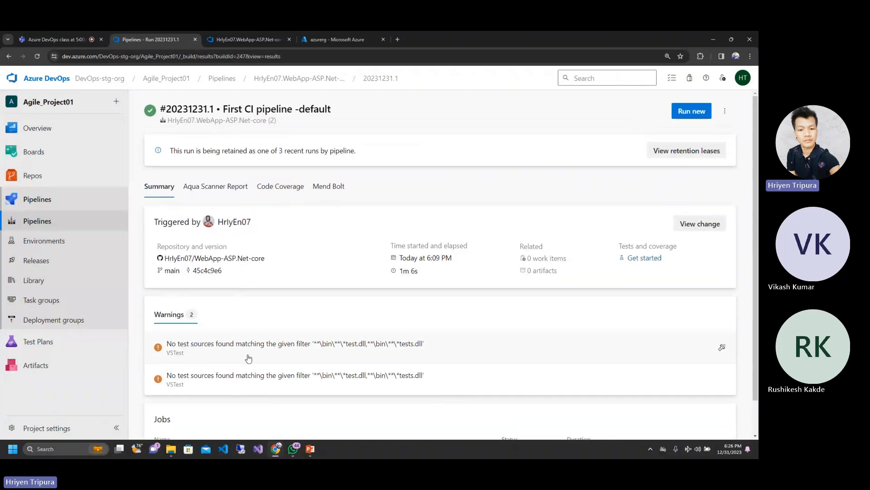
{"action": "scroll", "coordinate": [248, 358], "scroll_direction": "down", "scroll_amount": 1}
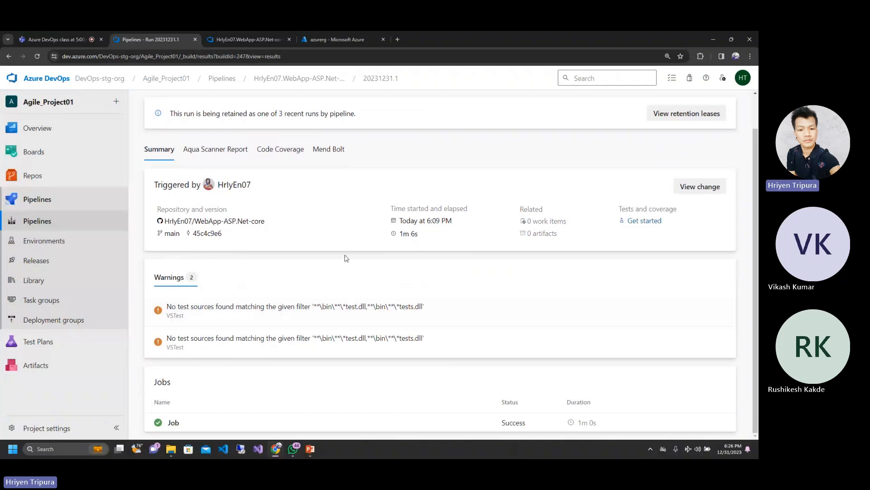
Step: Open the run's pipeline for editing and go to the end of azure-pipelines-2.yml
{"action": "scroll", "coordinate": [346, 257], "scroll_direction": "up", "scroll_amount": 1}
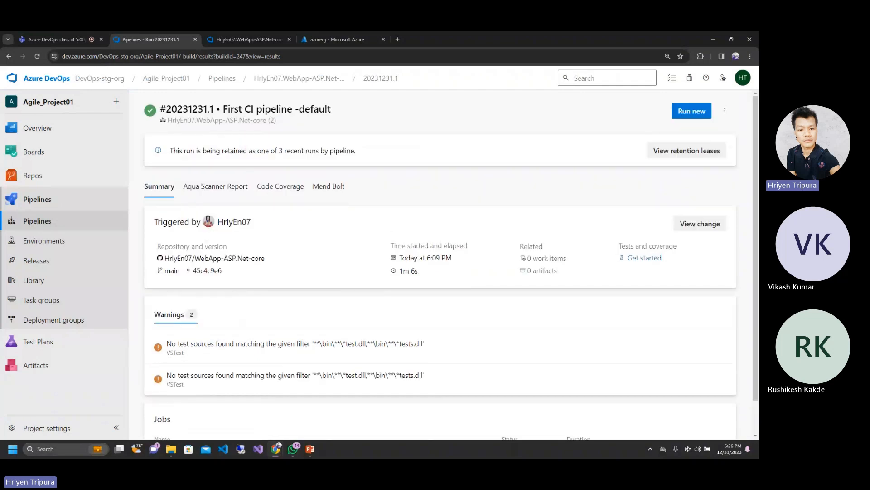
{"action": "left_click", "coordinate": [725, 112]}
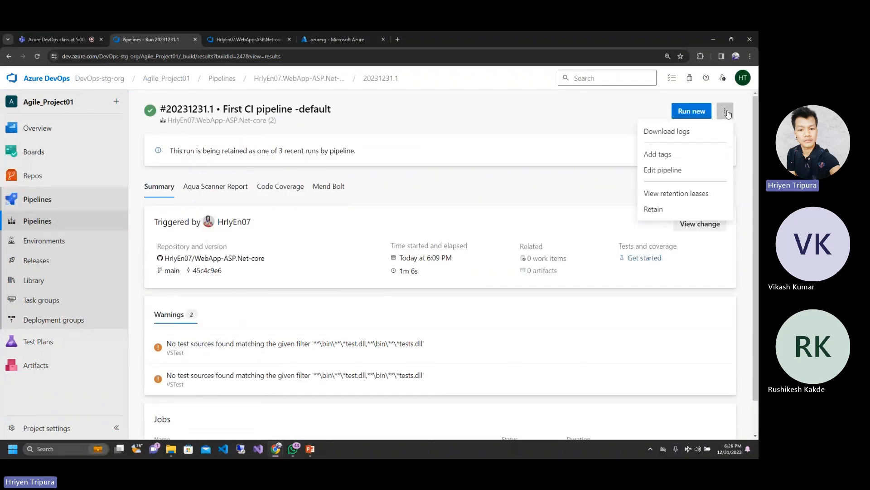
{"action": "left_click", "coordinate": [669, 171]}
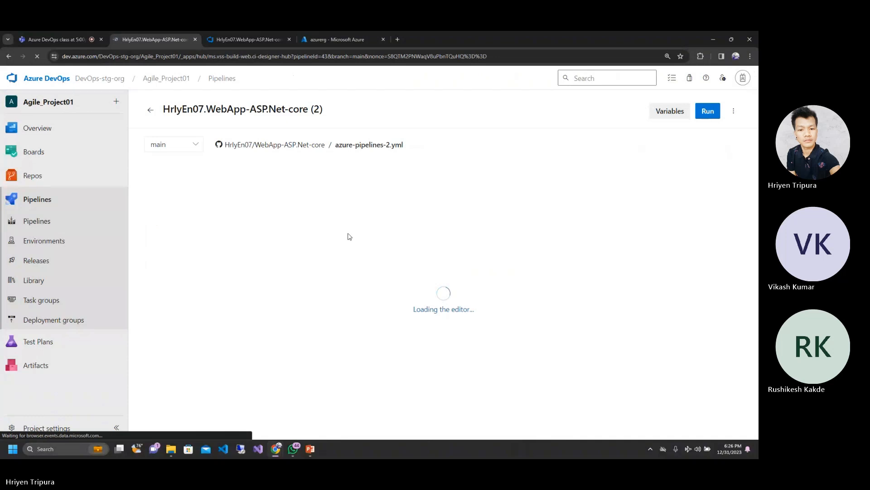
{"action": "scroll", "coordinate": [349, 237], "scroll_direction": "down", "scroll_amount": 10}
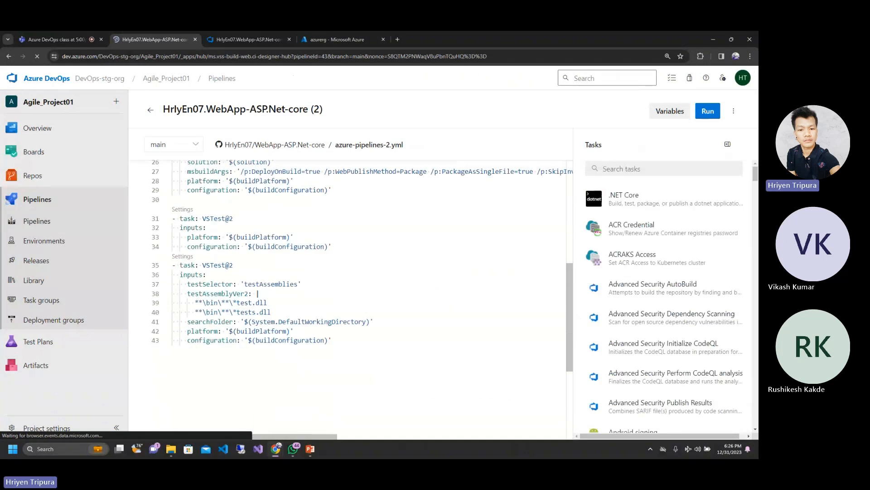
{"action": "scroll", "coordinate": [349, 237], "scroll_direction": "up", "scroll_amount": 3}
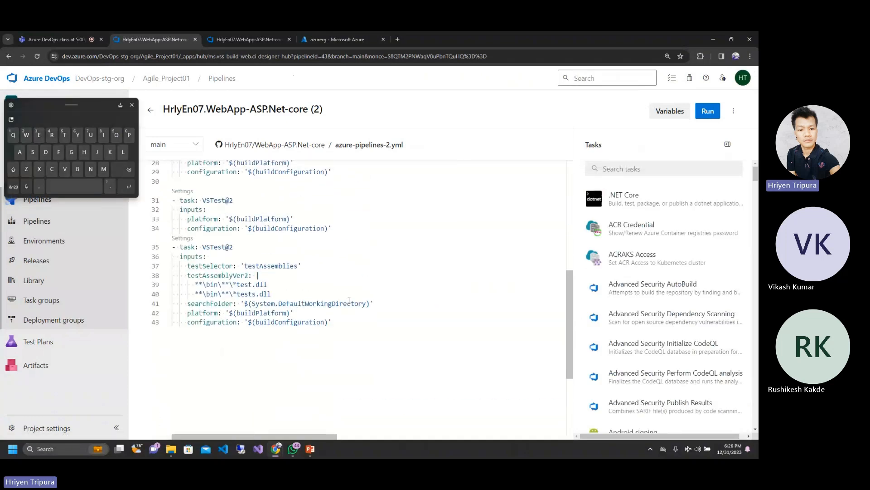
Step: Add an empty line 44 after the last VSTest@2 task's configuration input and remove its indentation
{"action": "left_click", "coordinate": [339, 320]}
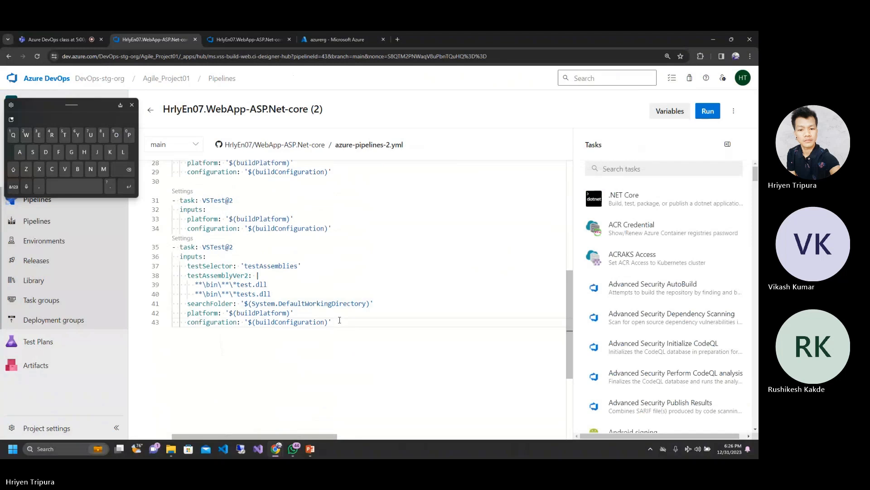
{"action": "key", "text": "Return"}
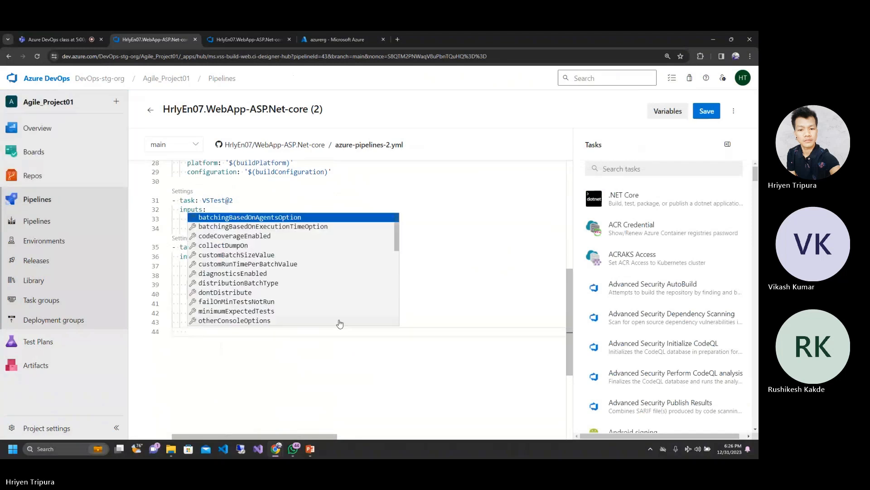
{"action": "key", "text": "BackSpace"}
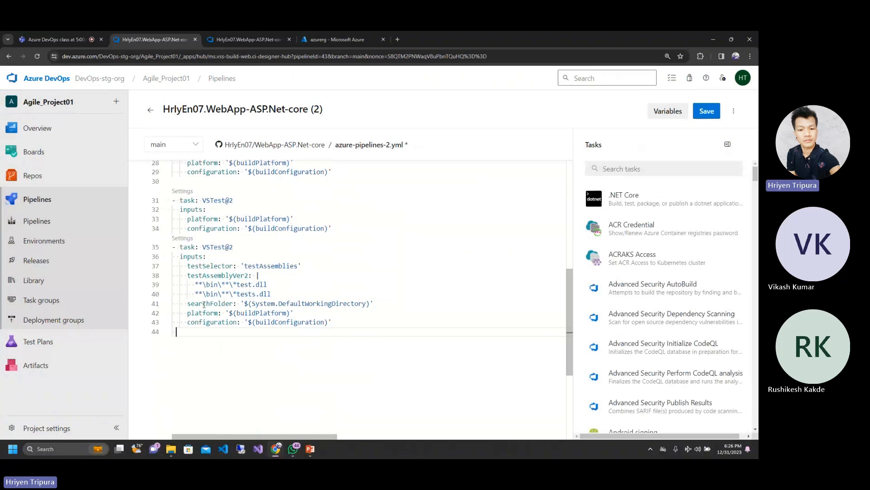
{"action": "type", "text": "-"}
{"action": "mouse_move", "coordinate": [177, 333]}
{"action": "key", "text": "BackSpace"}
Step: Search the available pipeline tasks for "artifact", dismissing the chat notification that covers the list
{"action": "left_click", "coordinate": [622, 169]}
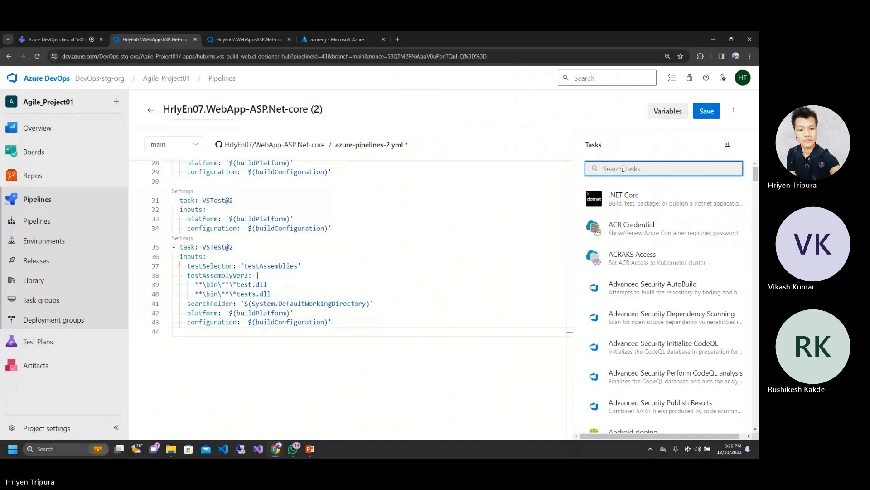
{"action": "type", "text": "pu"}
{"action": "key", "text": "BackSpace"}
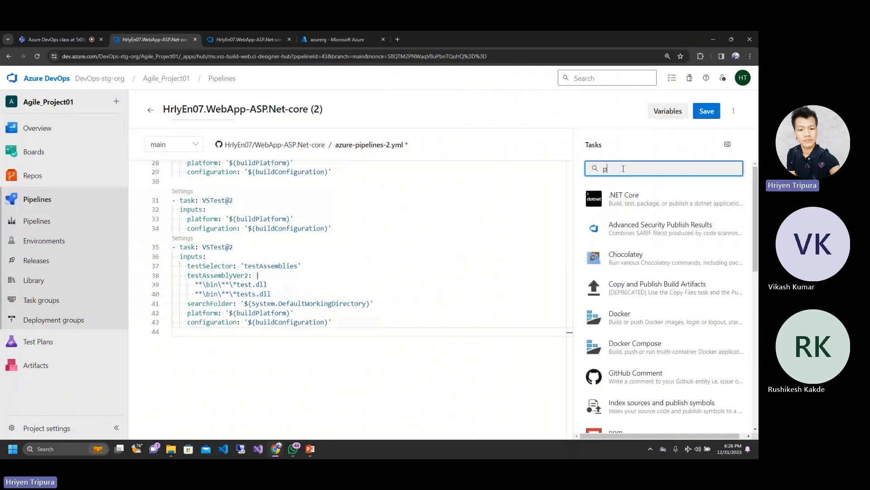
{"action": "key", "text": "BackSpace"}
{"action": "type", "text": "art"}
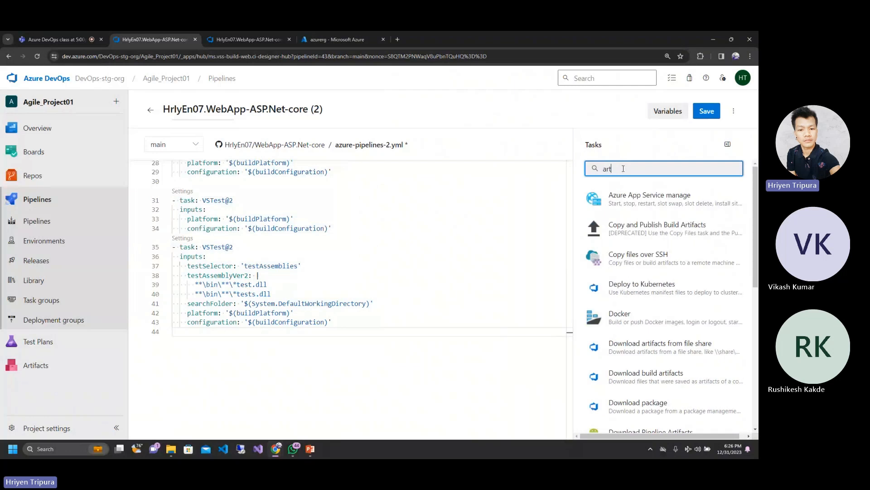
{"action": "type", "text": "fa"}
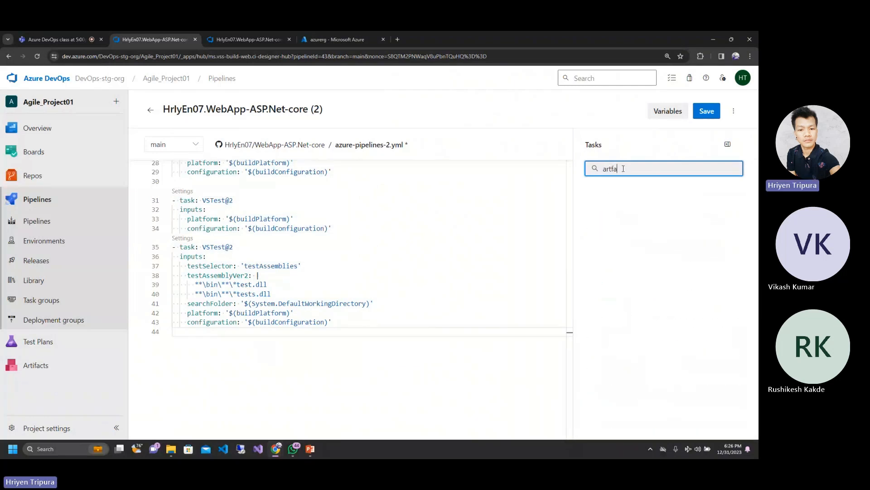
{"action": "key", "text": "BackSpace"}
{"action": "key", "text": "BackSpace"}
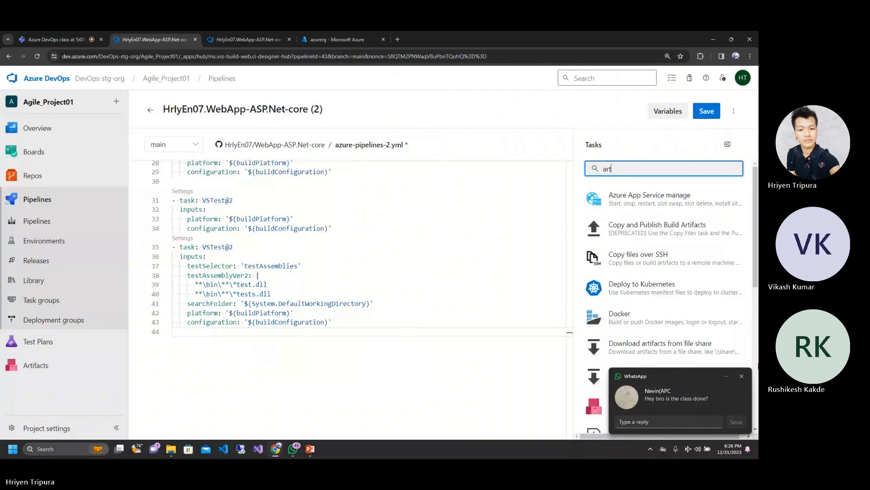
{"action": "left_click", "coordinate": [745, 377]}
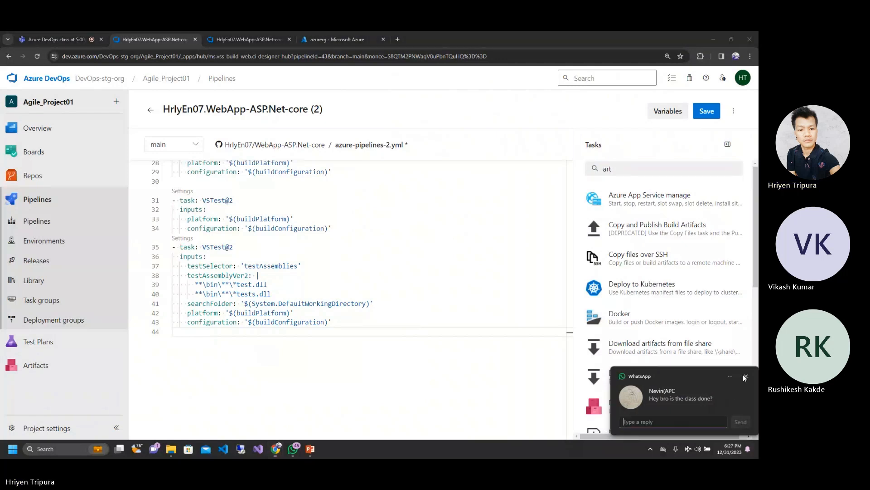
{"action": "left_click", "coordinate": [620, 170]}
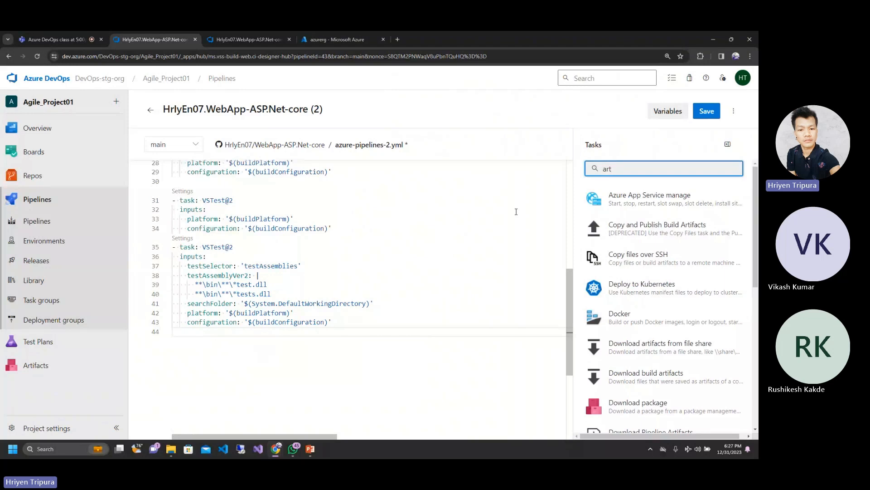
{"action": "type", "text": "ifacts"}
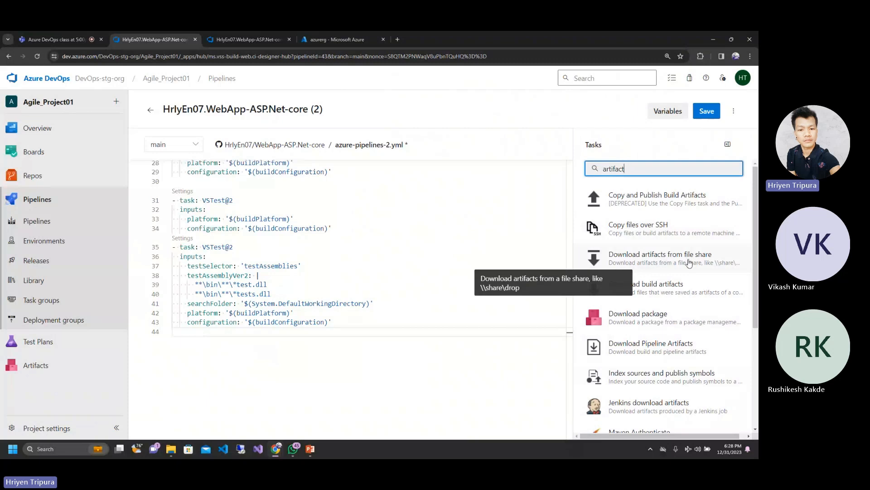
Step: Open the Publish build artifacts task's settings and review its path to publish, $(Build.ArtifactStagingDirectory)
{"action": "scroll", "coordinate": [694, 287], "scroll_direction": "down", "scroll_amount": 2}
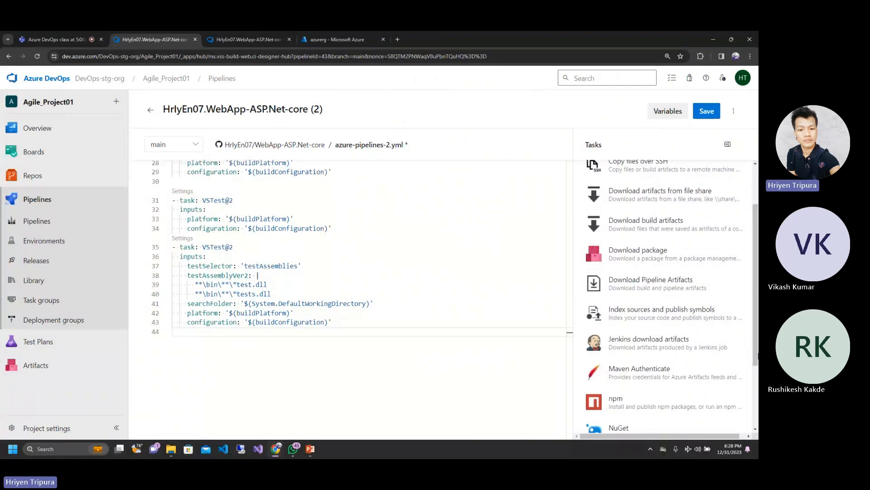
{"action": "scroll", "coordinate": [664, 295], "scroll_direction": "down", "scroll_amount": 2}
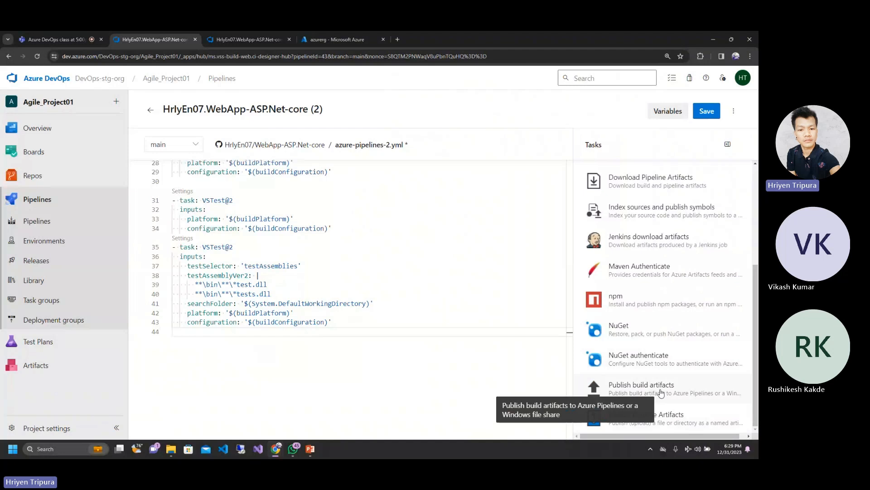
{"action": "left_click", "coordinate": [661, 393]}
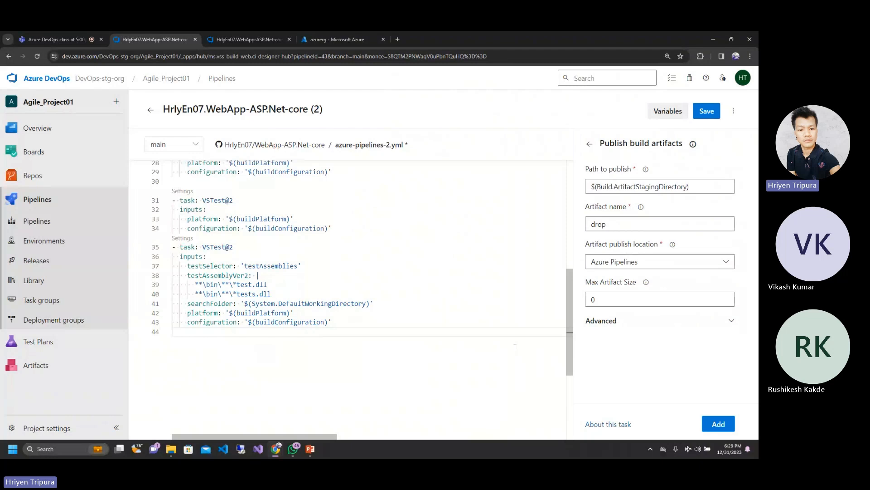
{"action": "left_click", "coordinate": [610, 187]}
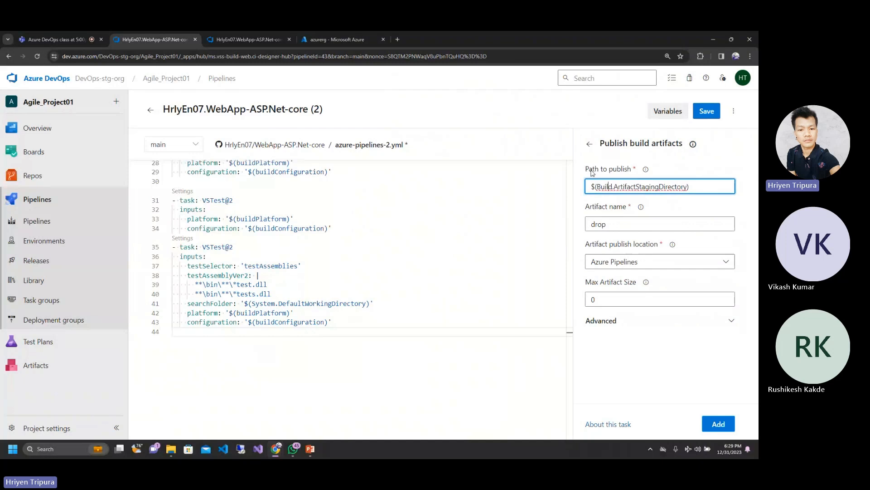
{"action": "left_click", "coordinate": [646, 170]}
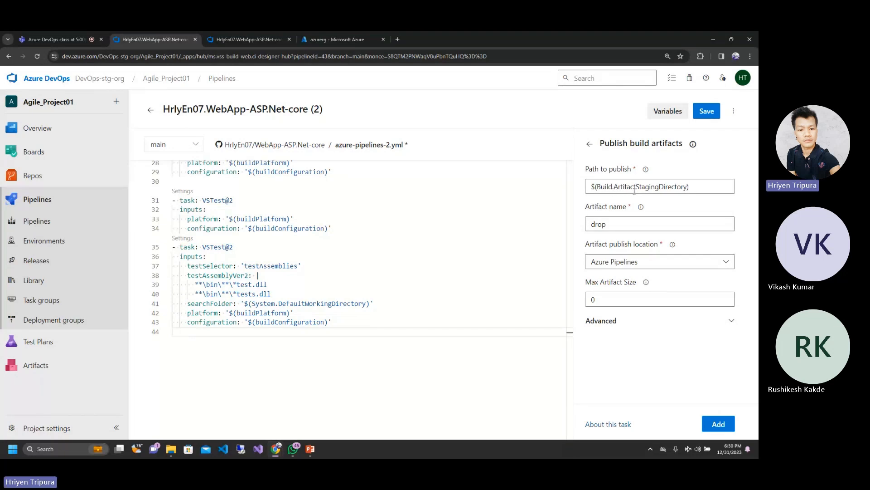
{"action": "left_click", "coordinate": [706, 186]}
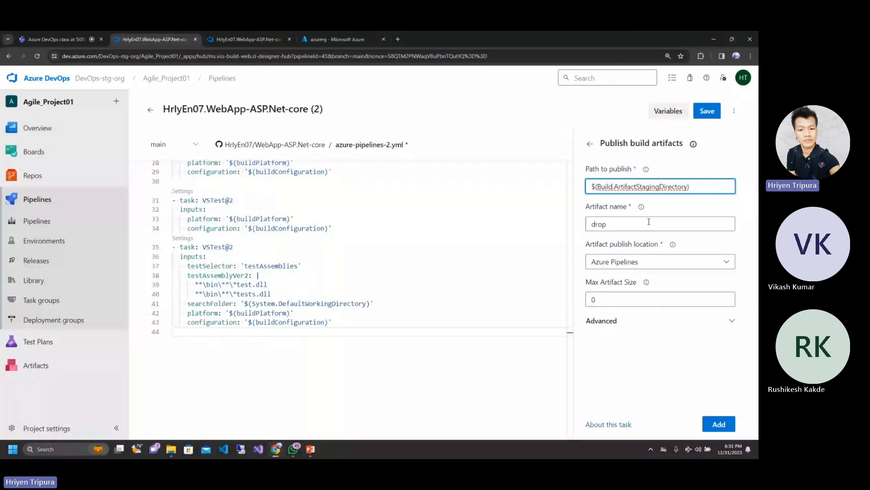
Step: Set the artifact name of the Publish build artifacts task to Build-artifacts
{"action": "left_click", "coordinate": [625, 223]}
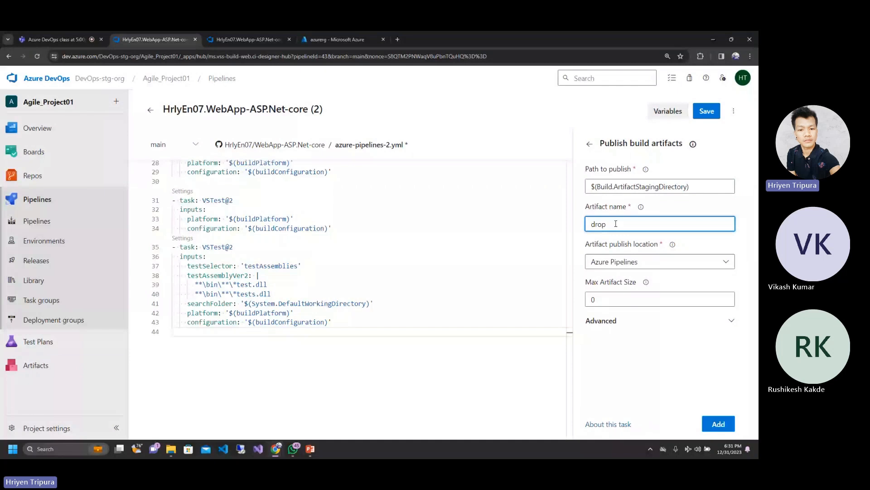
{"action": "key", "text": "BackSpace"}
{"action": "key", "text": "BackSpace"}
{"action": "key", "text": "BackSpace"}
{"action": "key", "text": "BackSpace"}
{"action": "left_click", "coordinate": [632, 208]}
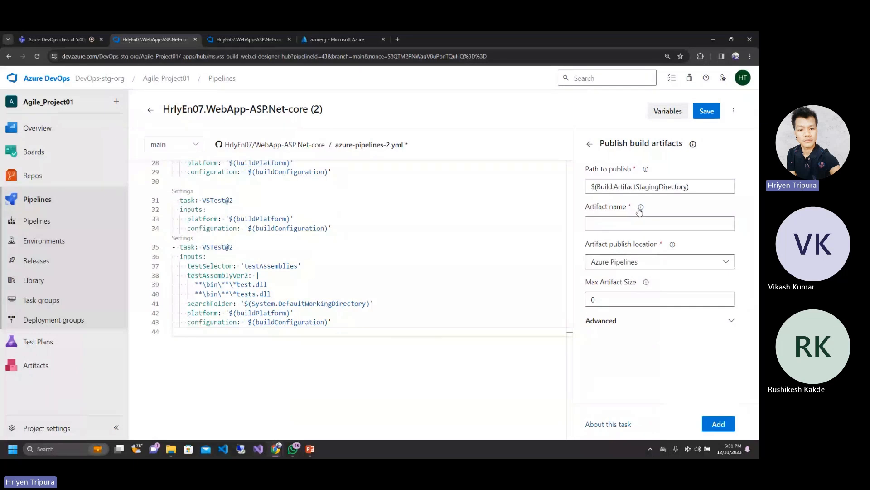
{"action": "mouse_move", "coordinate": [639, 209]}
{"action": "left_click", "coordinate": [600, 224]}
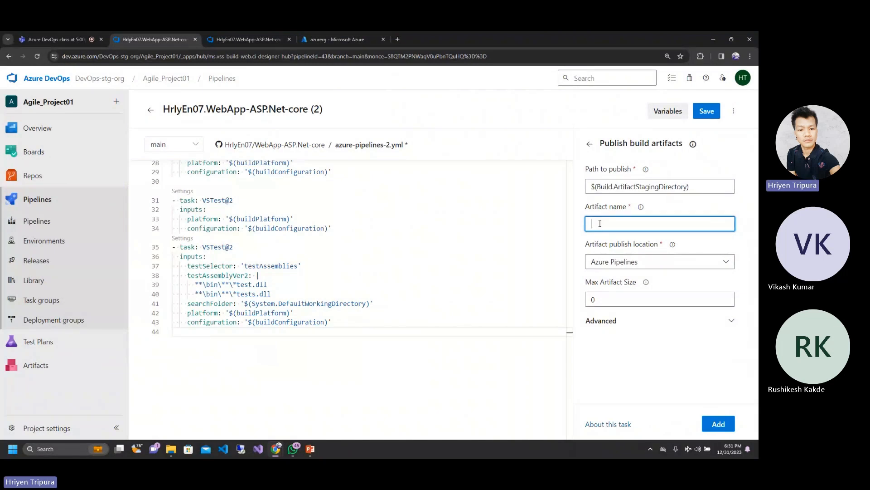
{"action": "type", "text": "A"}
{"action": "key", "text": "BackSpace"}
{"action": "type", "text": "Build-artifacts"}
Step: Try A file share as the artifact publish location to view its path field, and switch back to Azure Pipelines
{"action": "left_click", "coordinate": [663, 263]}
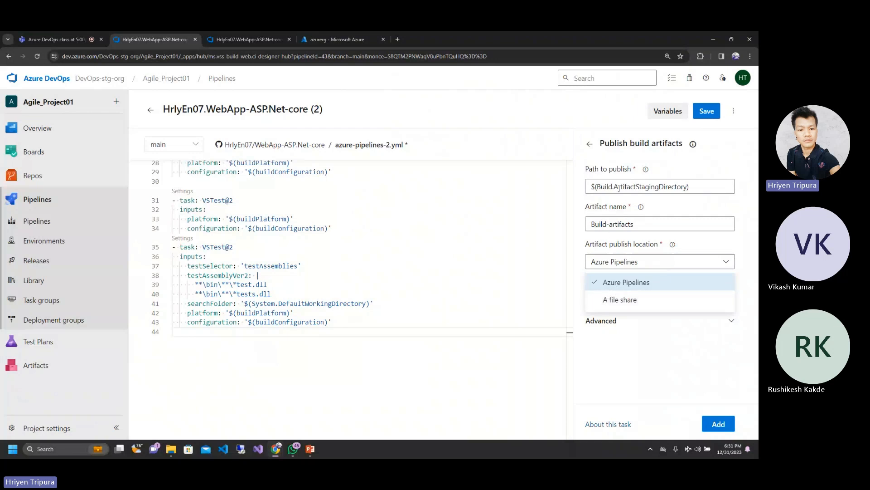
{"action": "left_click", "coordinate": [615, 305]}
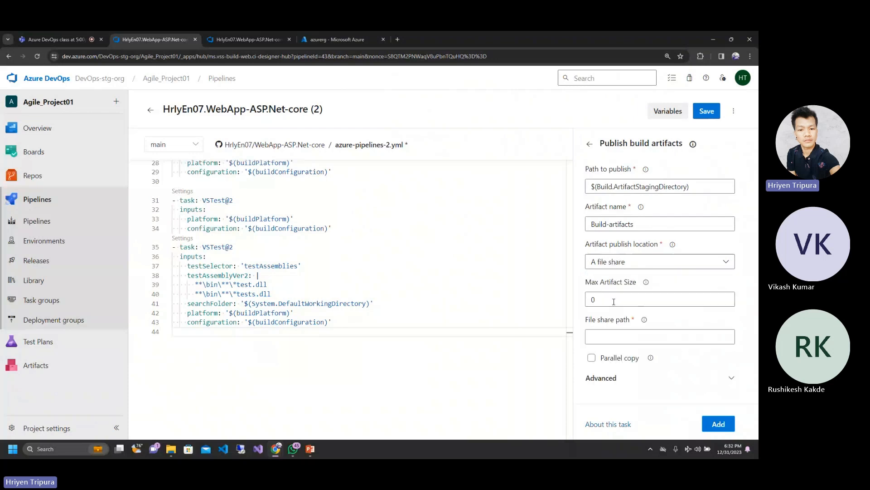
{"action": "left_click", "coordinate": [649, 339]}
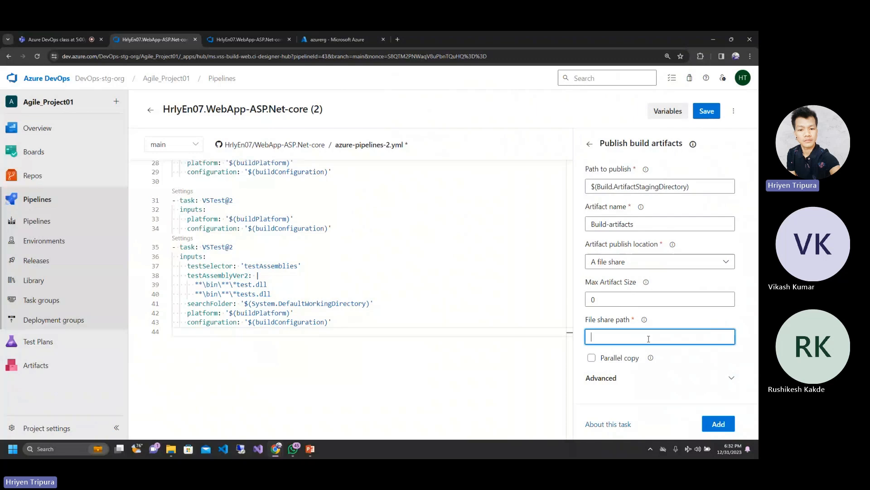
{"action": "left_click", "coordinate": [645, 263]}
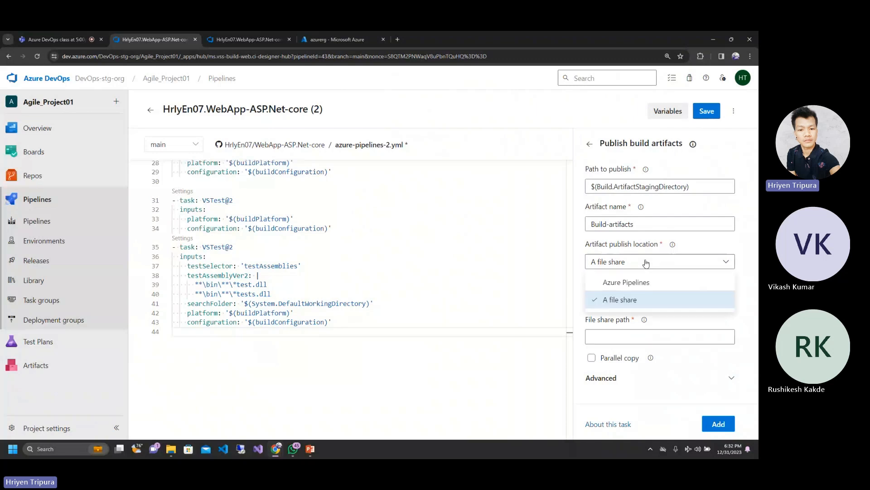
{"action": "left_click", "coordinate": [631, 283]}
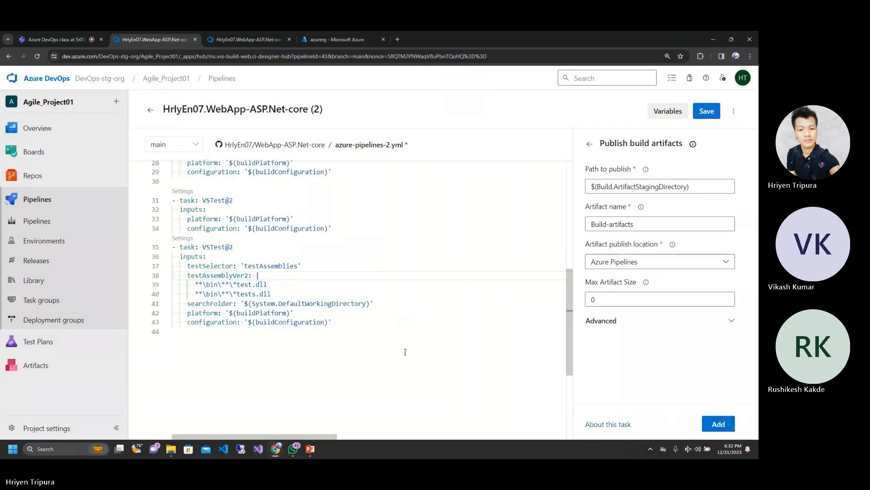
Step: Copy the artifact name Build-artifacts and try to insert the Publish build artifacts task on an indented line 44 of azure-pipelines-2.yml
{"action": "left_click", "coordinate": [364, 327]}
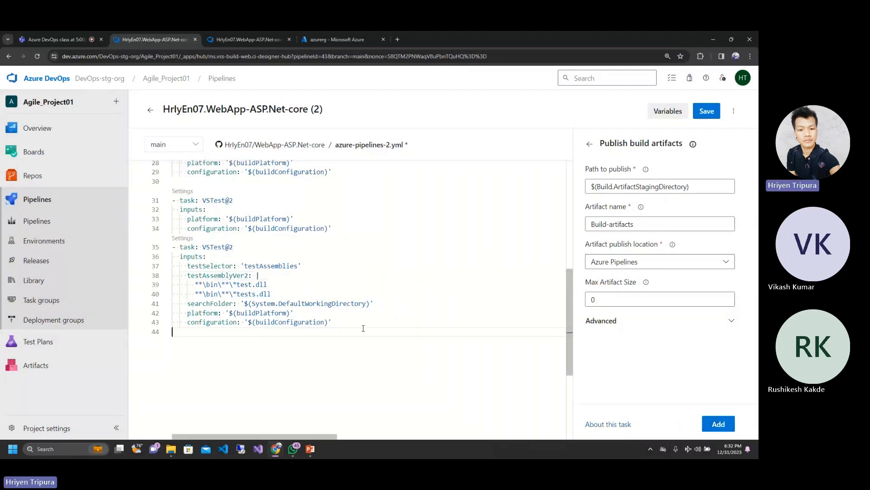
{"action": "key", "text": "Tab"}
{"action": "key", "text": "ctrl+space"}
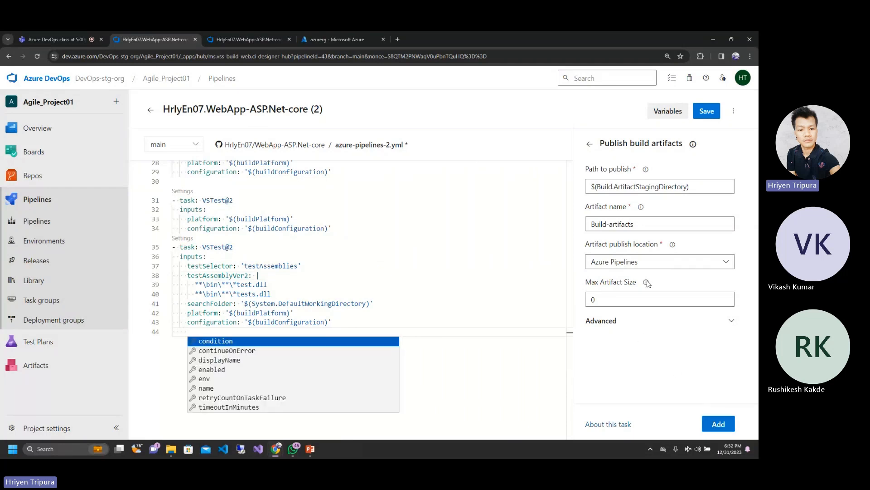
{"action": "left_click", "coordinate": [602, 224]}
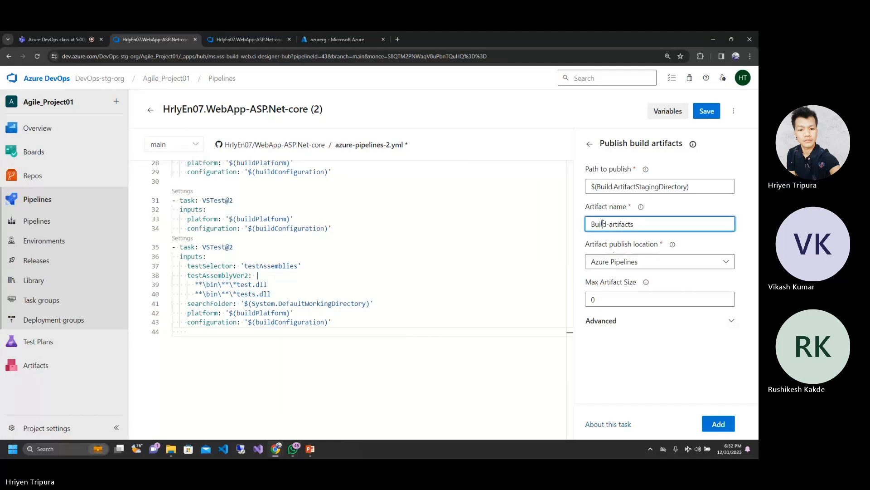
{"action": "triple_click", "coordinate": [603, 224]}
{"action": "key", "text": "ctrl+c"}
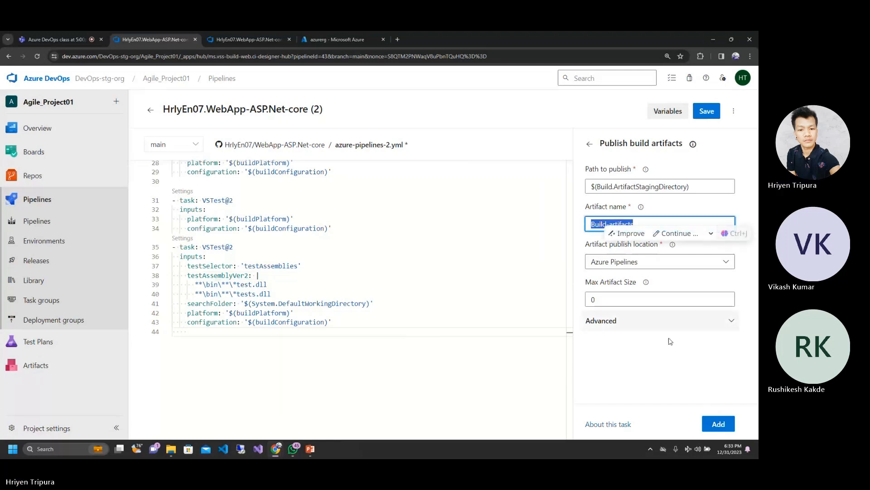
{"action": "left_click", "coordinate": [328, 339]}
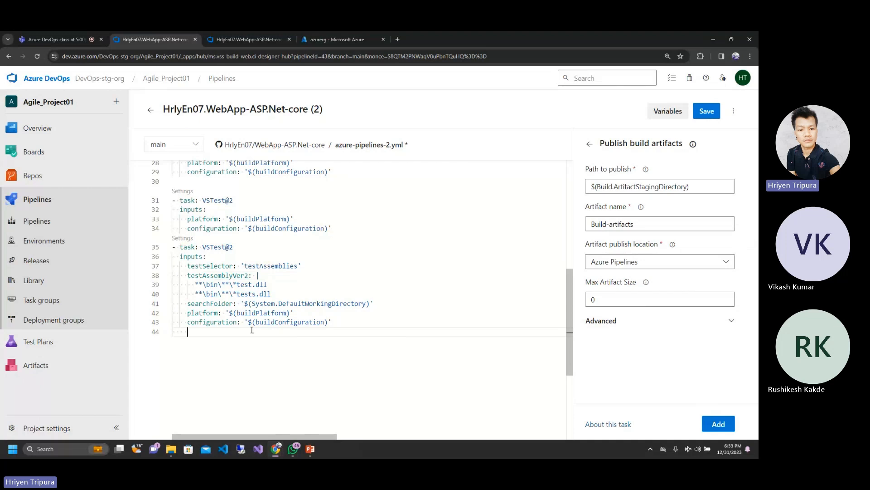
{"action": "left_click", "coordinate": [713, 421]}
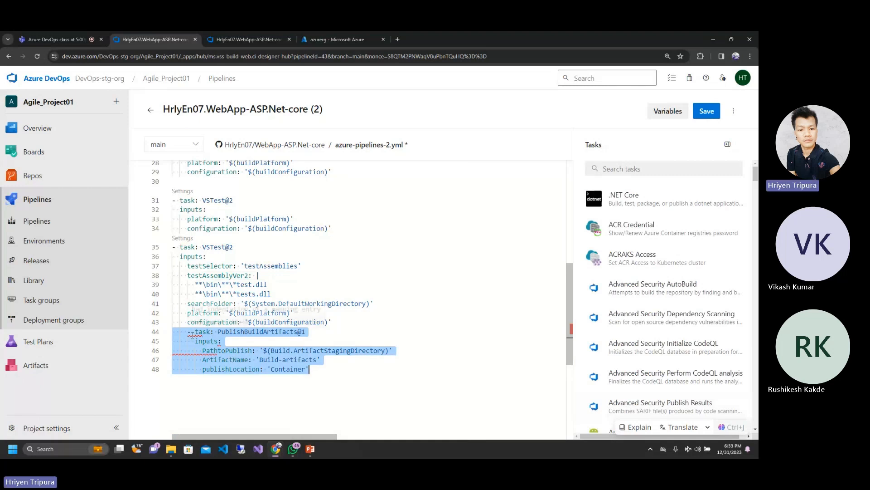
Step: Check the indentation problem in the inserted PublishBuildArtifacts@1 task, undo the insertion and reduce the indentation of line 44
{"action": "mouse_move", "coordinate": [193, 335]}
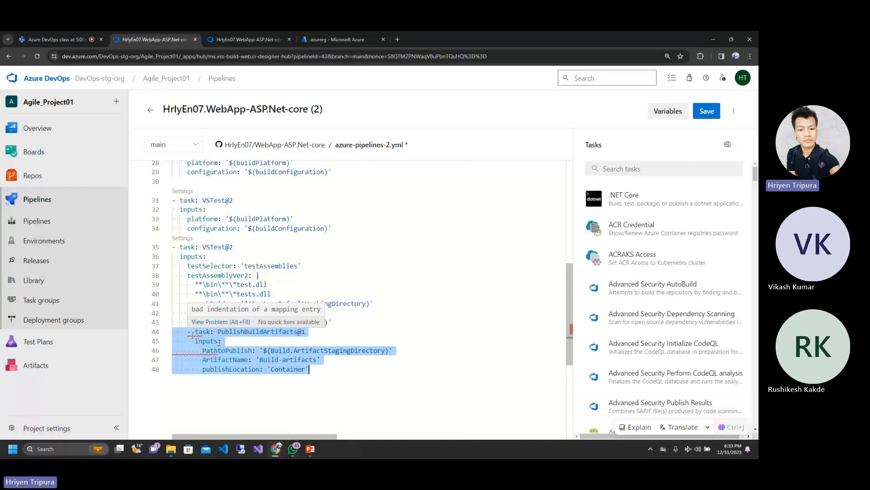
{"action": "left_click", "coordinate": [191, 334]}
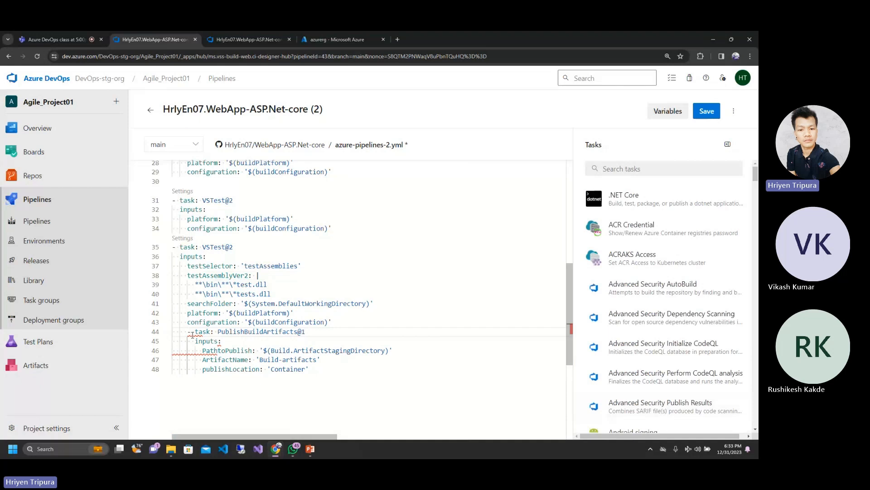
{"action": "left_click", "coordinate": [232, 341]}
{"action": "key", "text": "ctrl+z"}
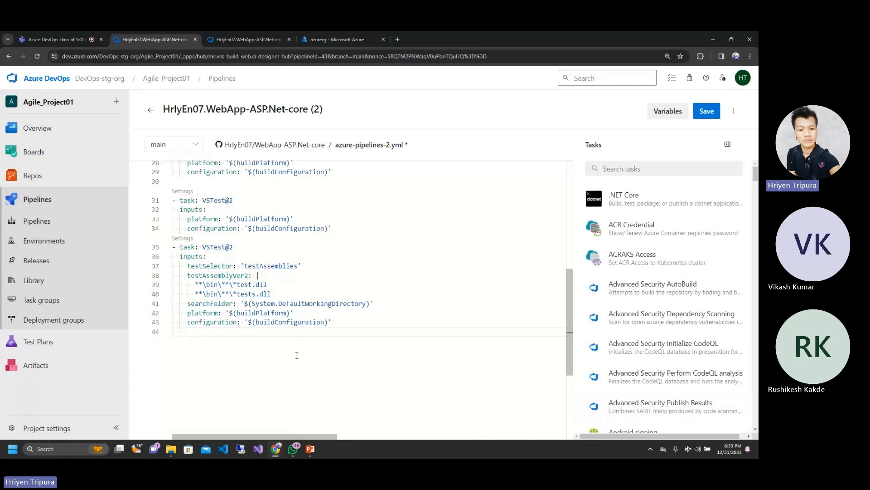
{"action": "key", "text": "BackSpace"}
Step: Search the pipeline tasks for "artifact" and open the settings of Publish build artifacts
{"action": "left_click", "coordinate": [625, 171]}
{"action": "type", "text": "art"}
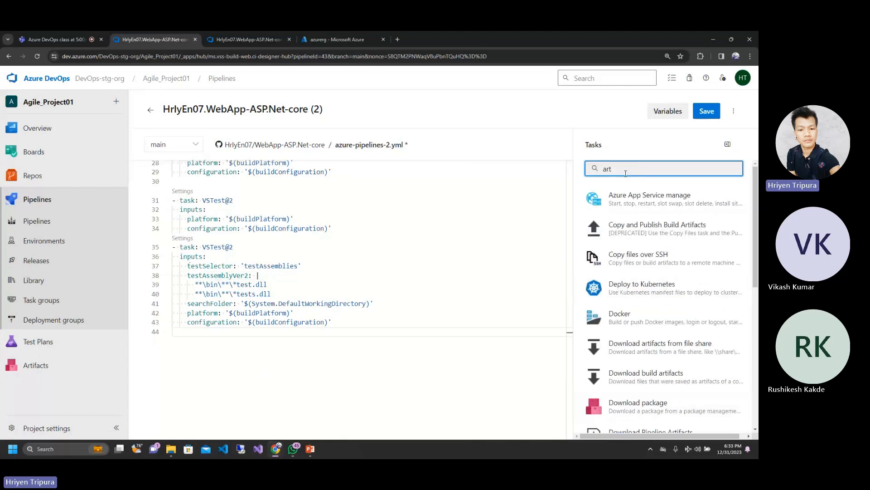
{"action": "type", "text": "ifact"}
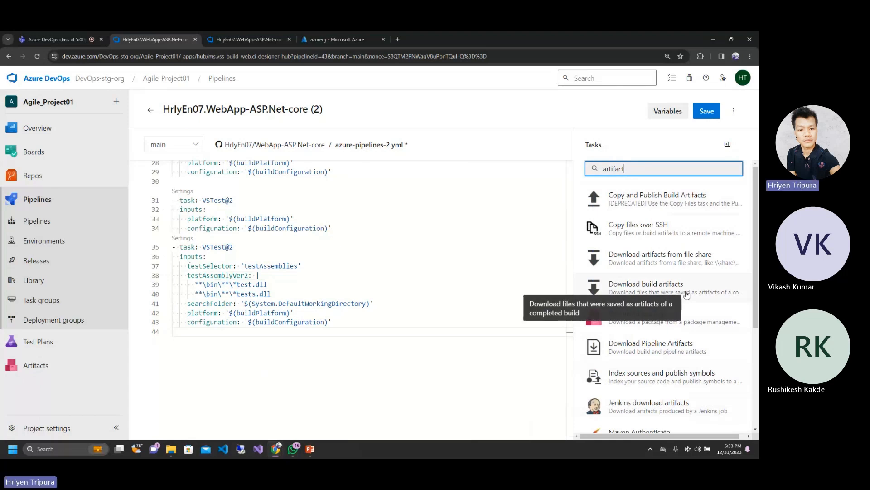
{"action": "left_click", "coordinate": [758, 285]}
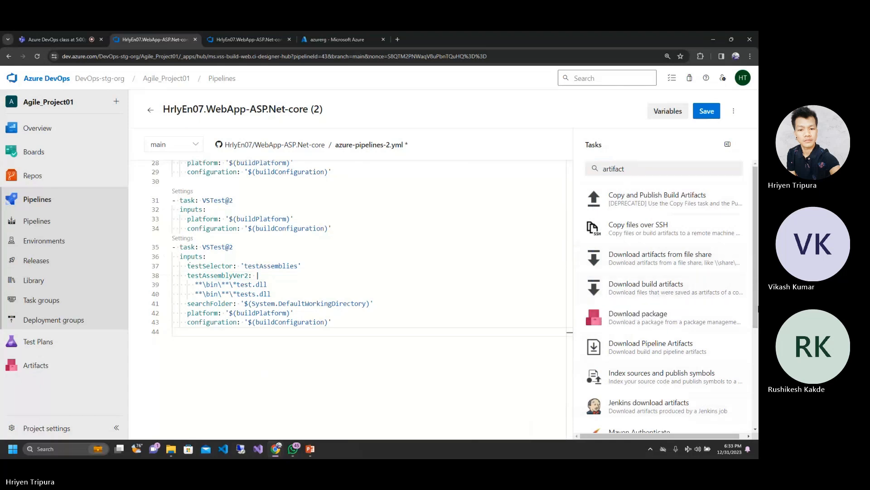
{"action": "left_click_drag", "start_coordinate": [757, 316], "coordinate": [750, 435]}
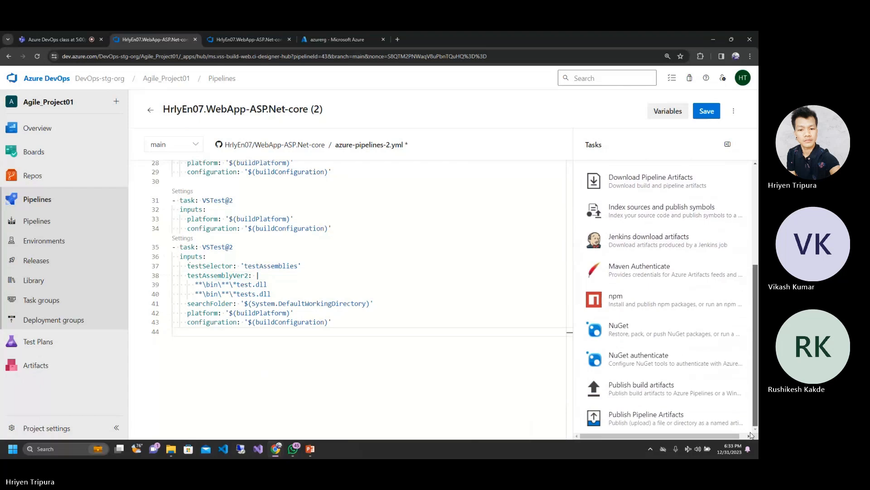
{"action": "left_click", "coordinate": [654, 392]}
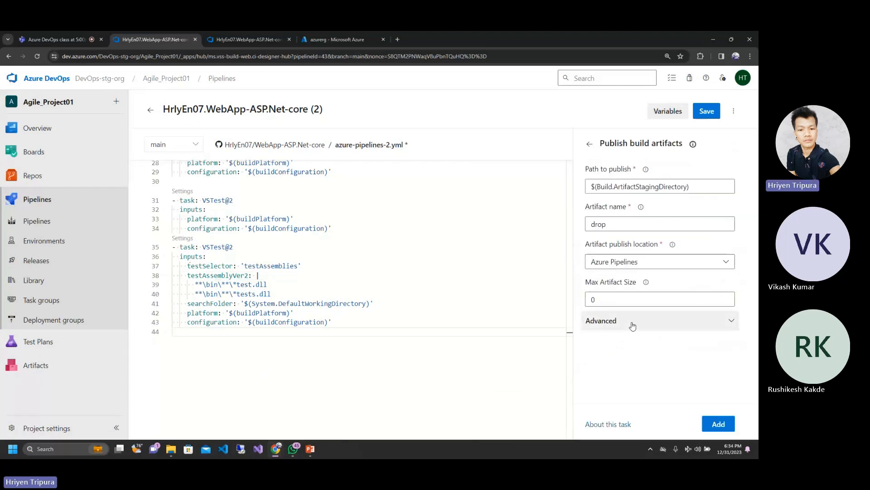
Step: Replace the task's artifact name with Build-artifacts
{"action": "left_click", "coordinate": [607, 221]}
{"action": "double_click", "coordinate": [606, 221]}
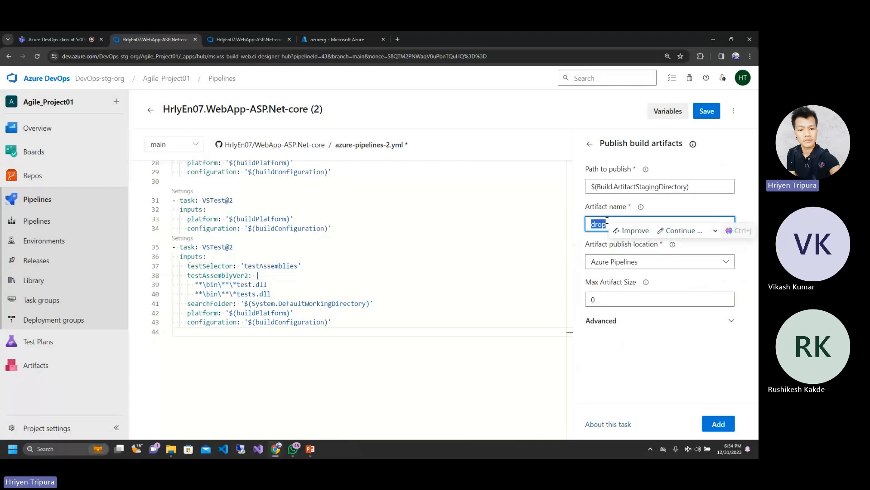
{"action": "key", "text": "ctrl+v"}
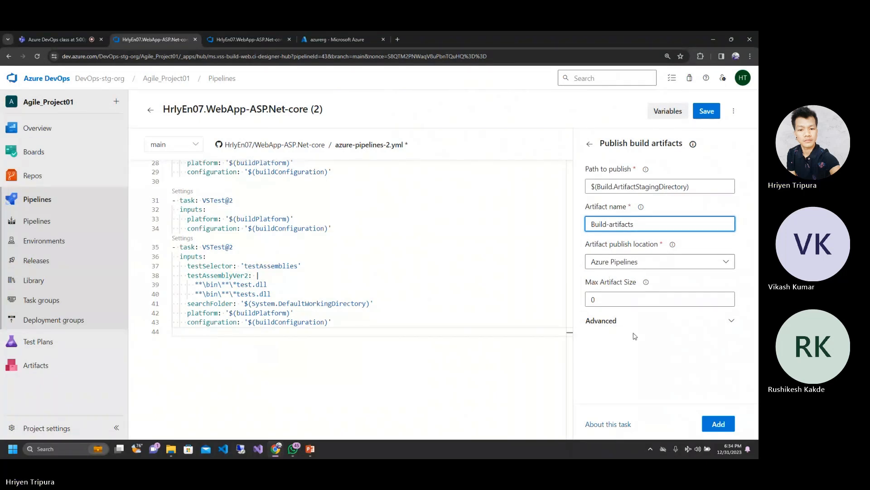
{"action": "left_click", "coordinate": [639, 352]}
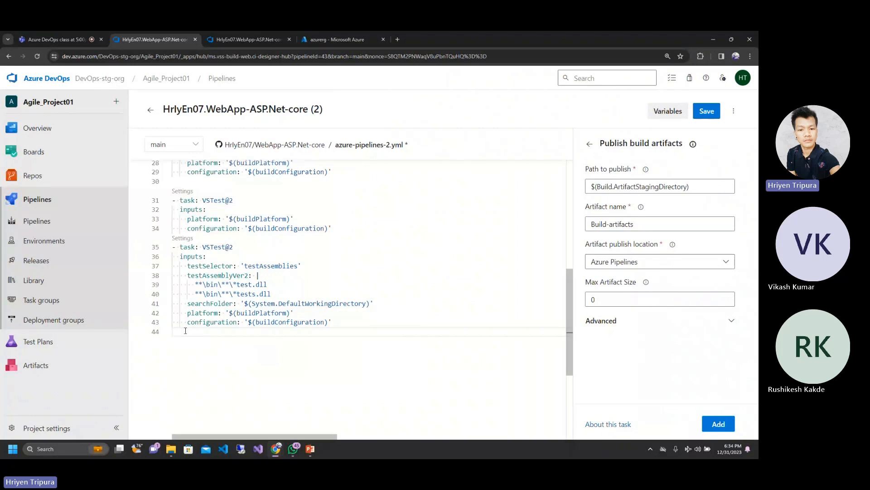
Step: Insert the Publish build artifacts task unindented on line 45, leaving a blank line after the last VSTest@2 task
{"action": "key", "text": "BackSpace"}
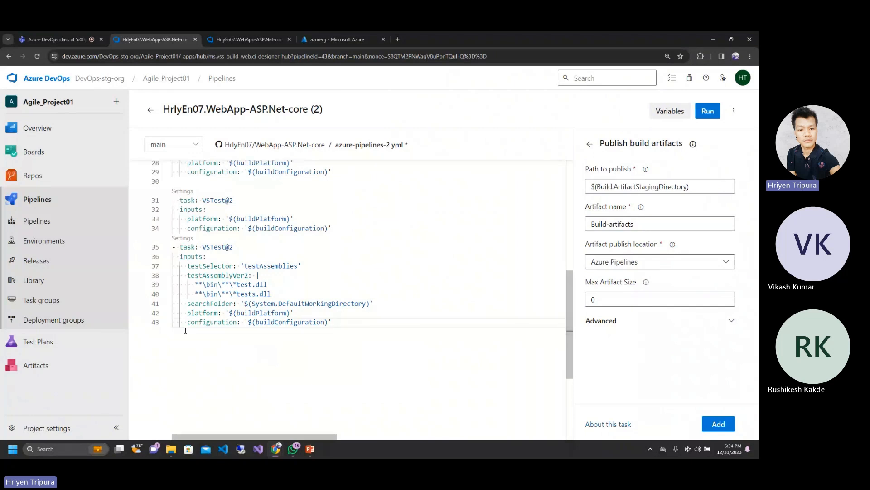
{"action": "key", "text": "Return"}
{"action": "key", "text": "BackSpace"}
{"action": "key", "text": "BackSpace"}
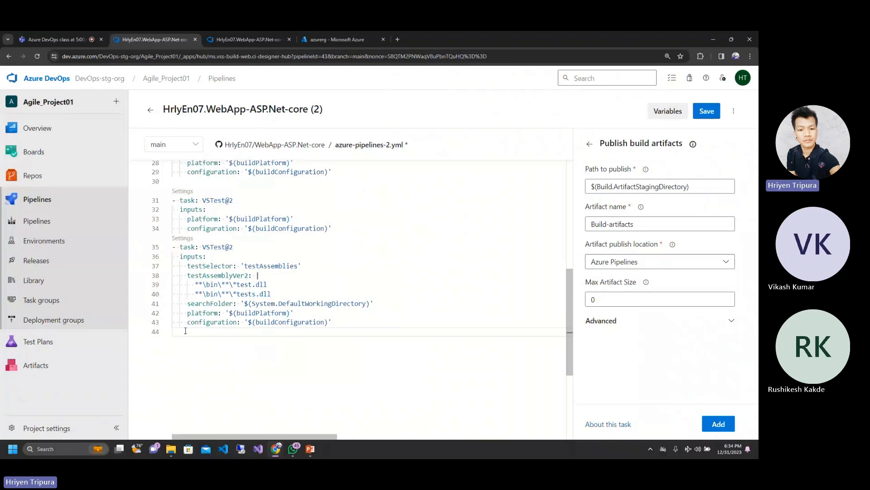
{"action": "key", "text": "Return"}
{"action": "left_click", "coordinate": [718, 425]}
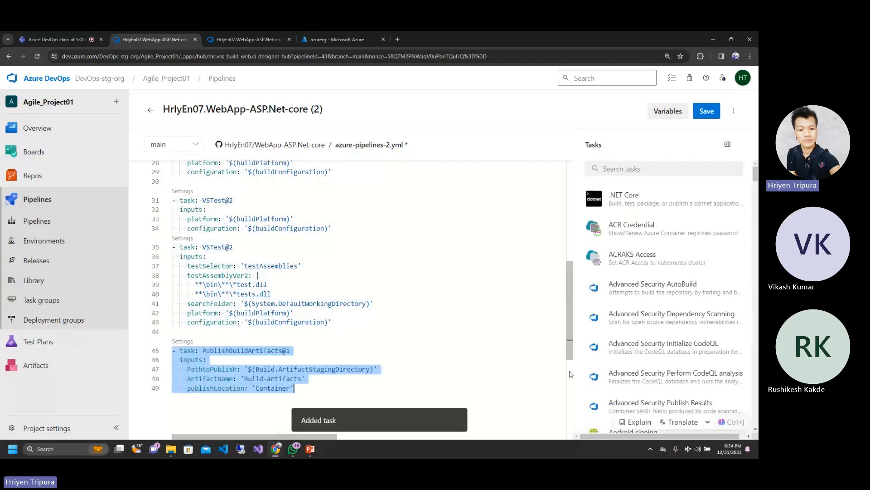
{"action": "left_click", "coordinate": [490, 345]}
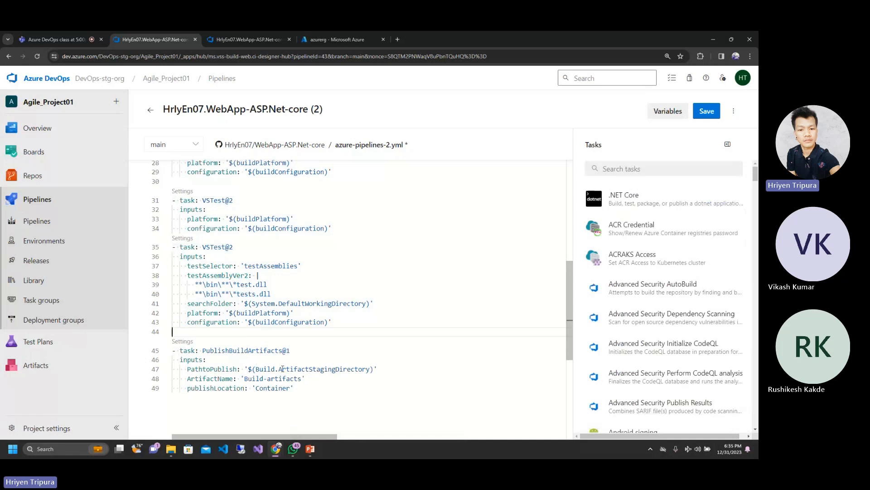
{"action": "left_click", "coordinate": [301, 388]}
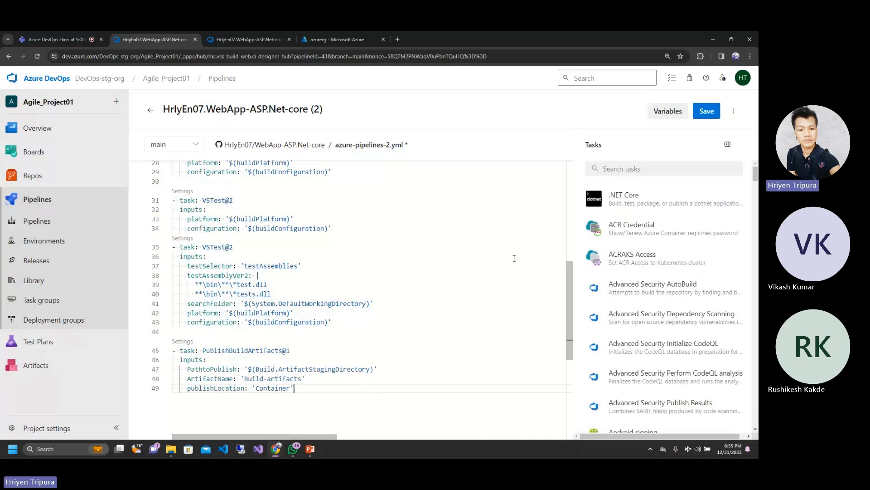
Step: Save azure-pipelines-2.yml directly to the main branch with the commit message "Updated artifacts"
{"action": "left_click", "coordinate": [704, 115]}
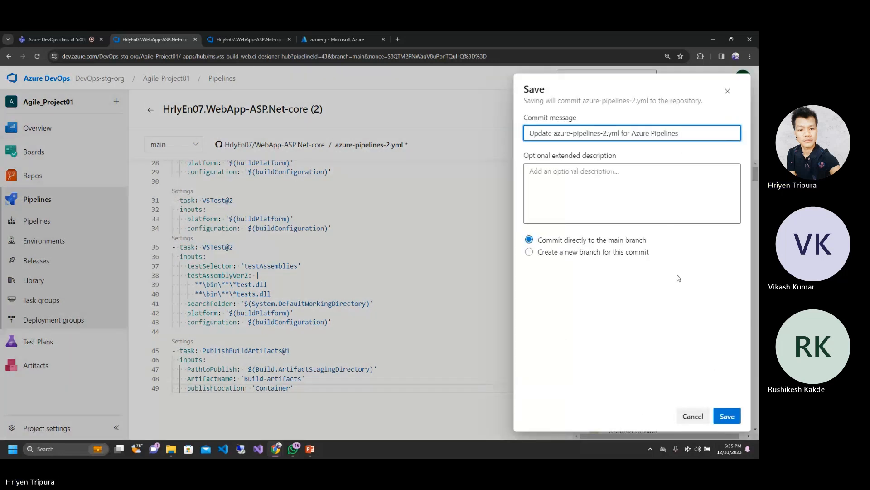
{"action": "triple_click", "coordinate": [622, 134]}
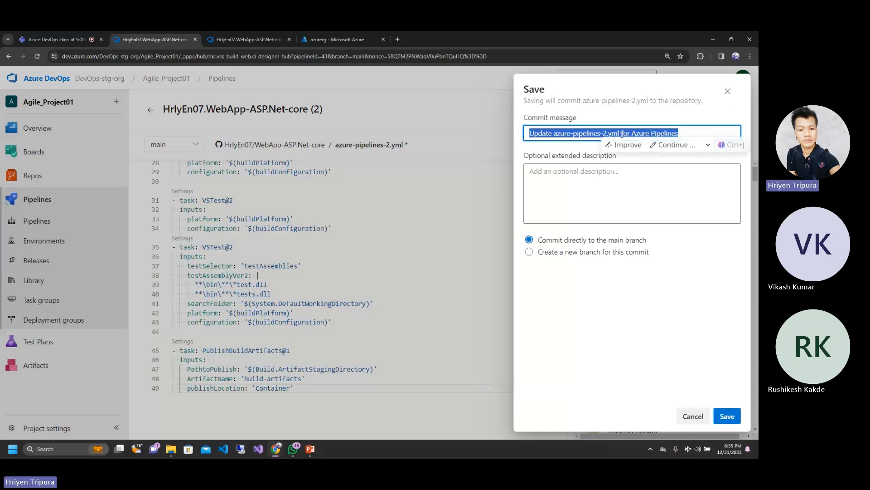
{"action": "type", "text": "U"}
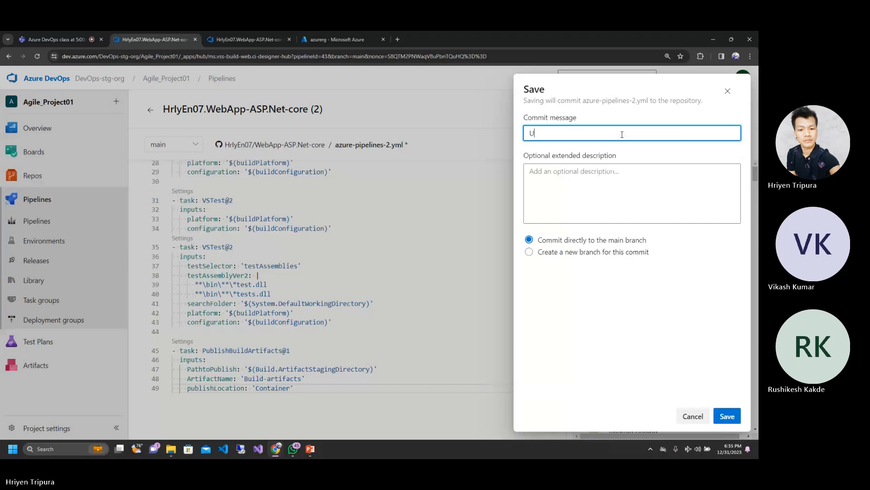
{"action": "type", "text": "pdate"}
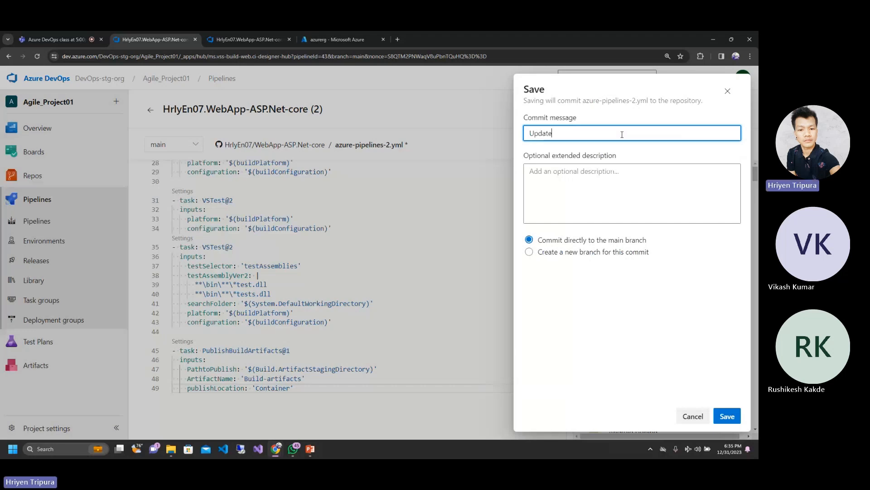
{"action": "type", "text": "d artifacts"}
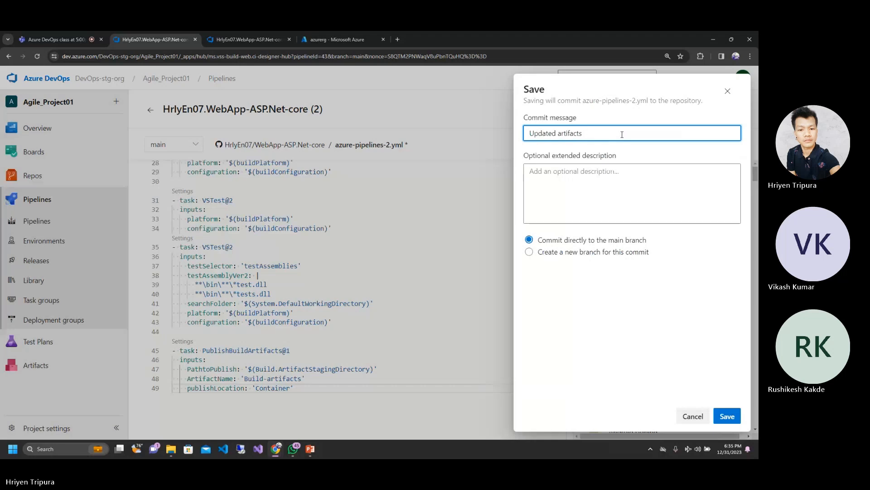
{"action": "type", "text": "in"}
{"action": "key", "text": "BackSpace"}
{"action": "key", "text": "BackSpace"}
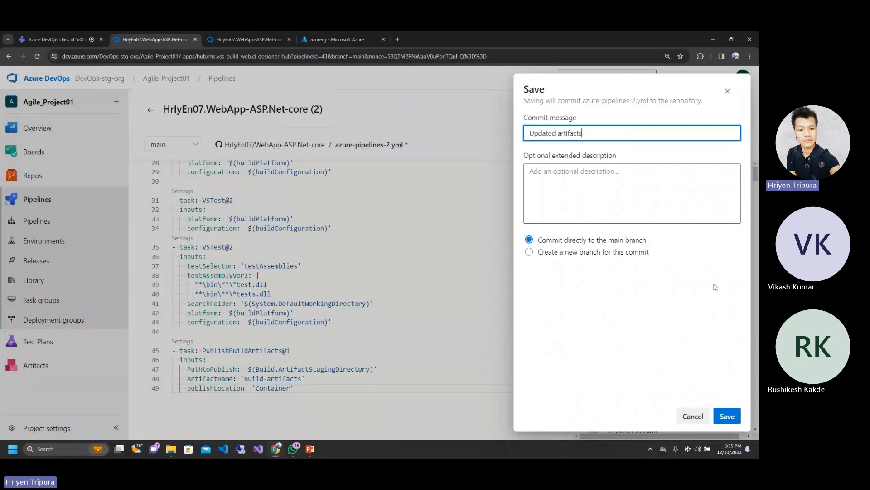
{"action": "left_click", "coordinate": [732, 418]}
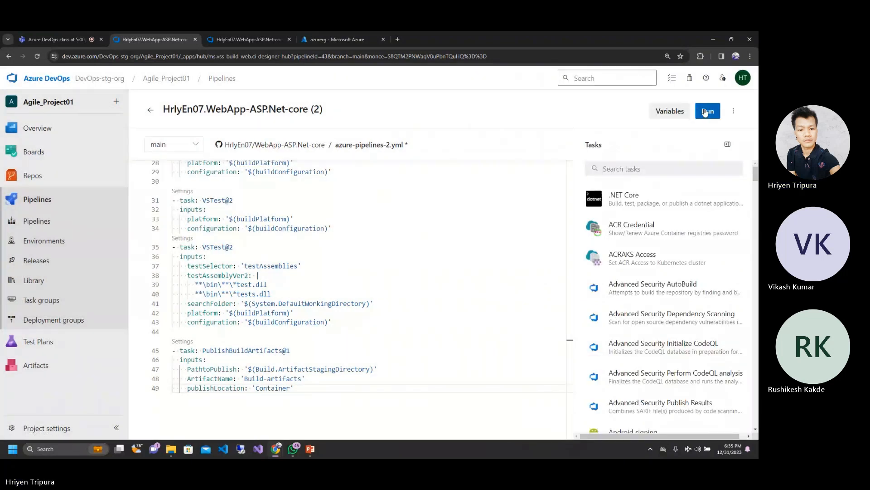
Step: View the pipeline's run variables and branch selection, and run it manually on the main branch
{"action": "left_click", "coordinate": [707, 109]}
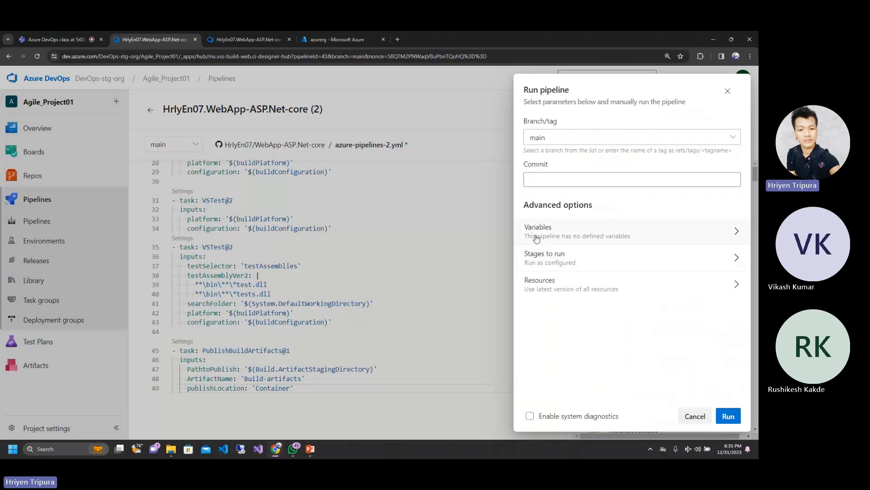
{"action": "left_click", "coordinate": [738, 232]}
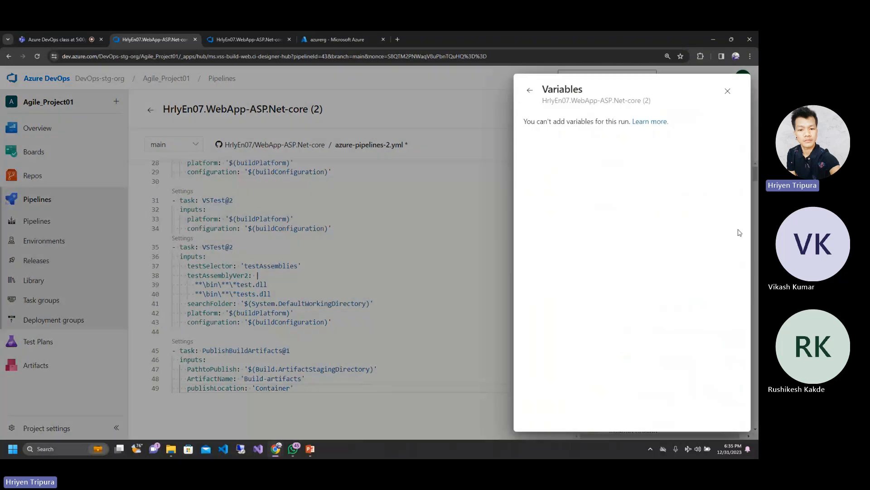
{"action": "left_click", "coordinate": [529, 91]}
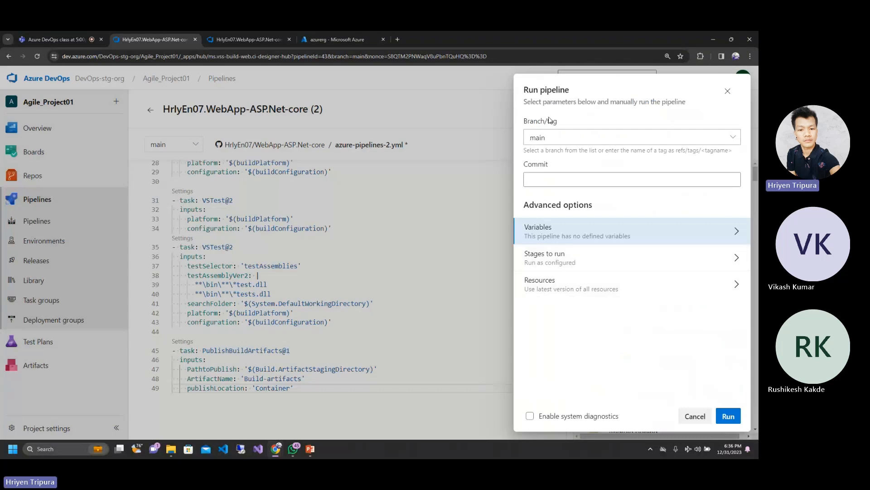
{"action": "left_click", "coordinate": [557, 137]}
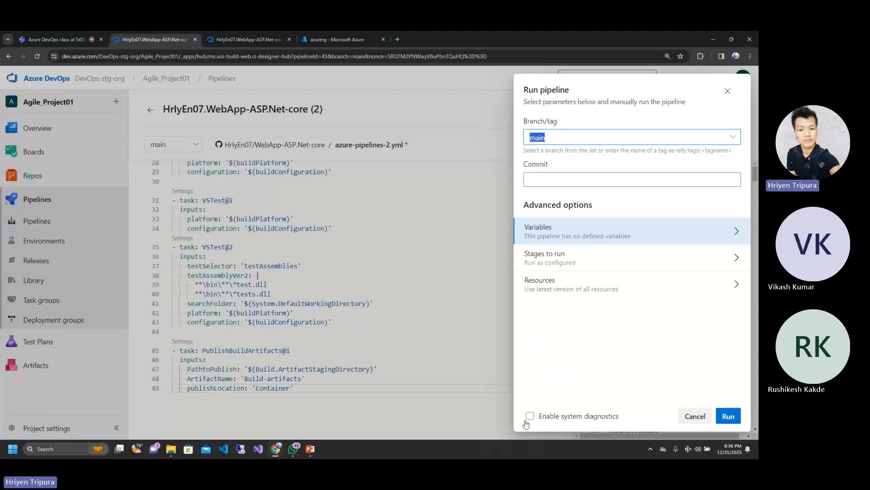
{"action": "left_click", "coordinate": [613, 367]}
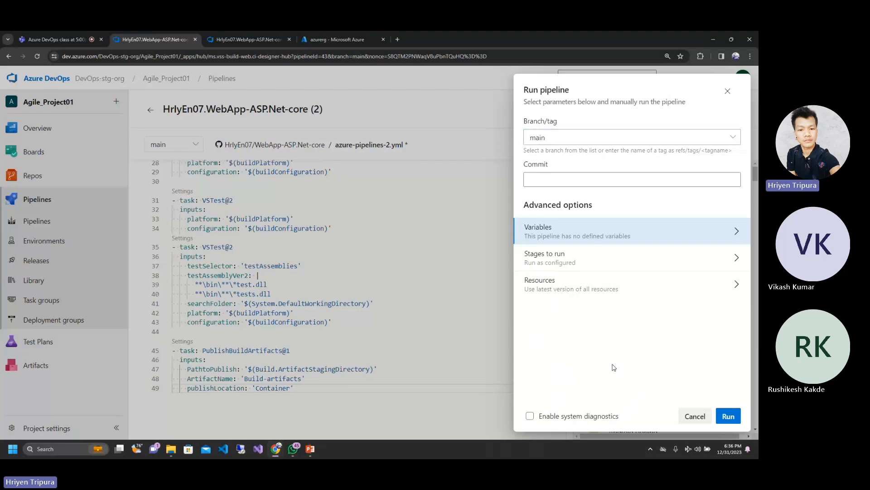
{"action": "left_click", "coordinate": [728, 417]}
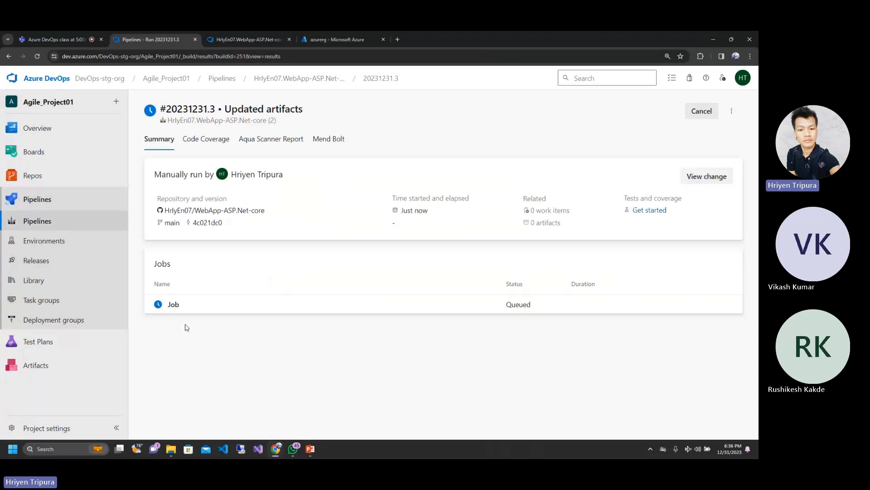
Step: Open the queued job's log and examine its queue status and job preparation parameters
{"action": "left_click", "coordinate": [170, 305]}
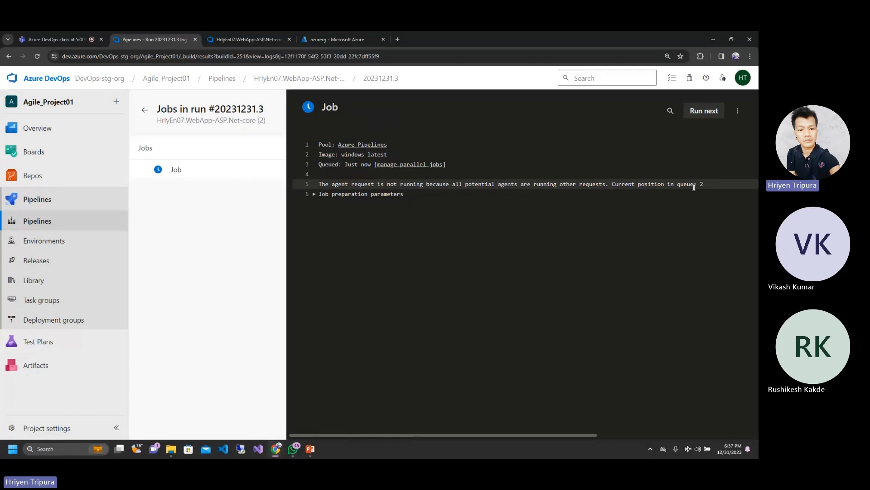
{"action": "left_click", "coordinate": [314, 194]}
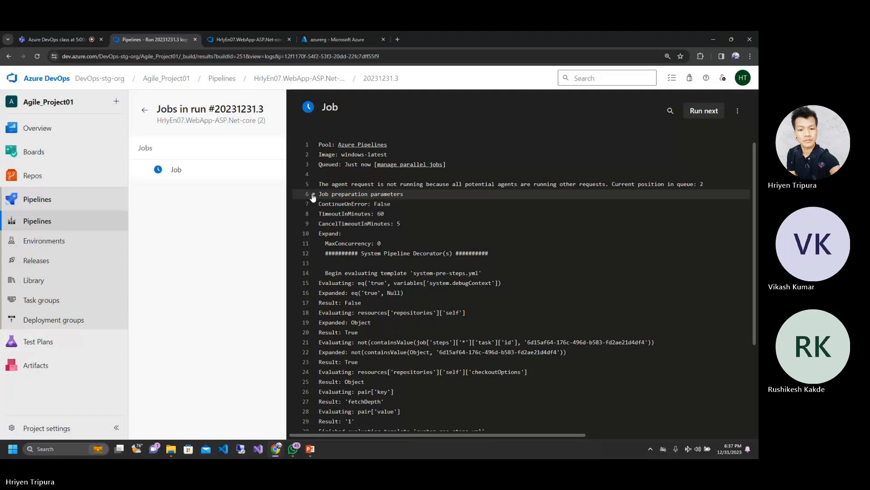
{"action": "left_click", "coordinate": [314, 194]}
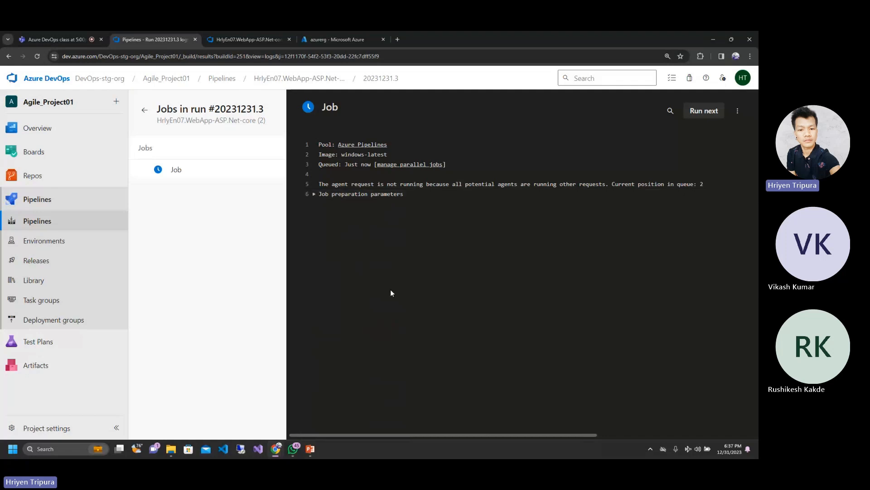
{"action": "left_click", "coordinate": [231, 40]}
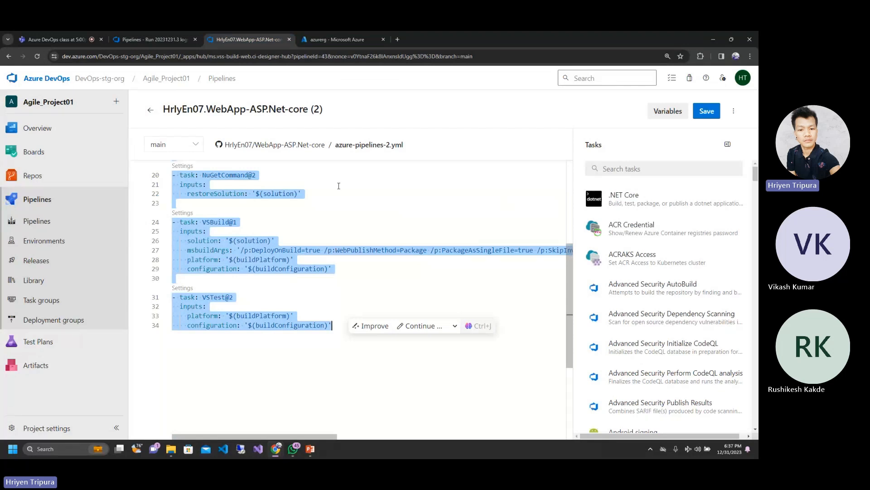
{"action": "left_click", "coordinate": [145, 34]}
{"action": "left_click", "coordinate": [245, 40]}
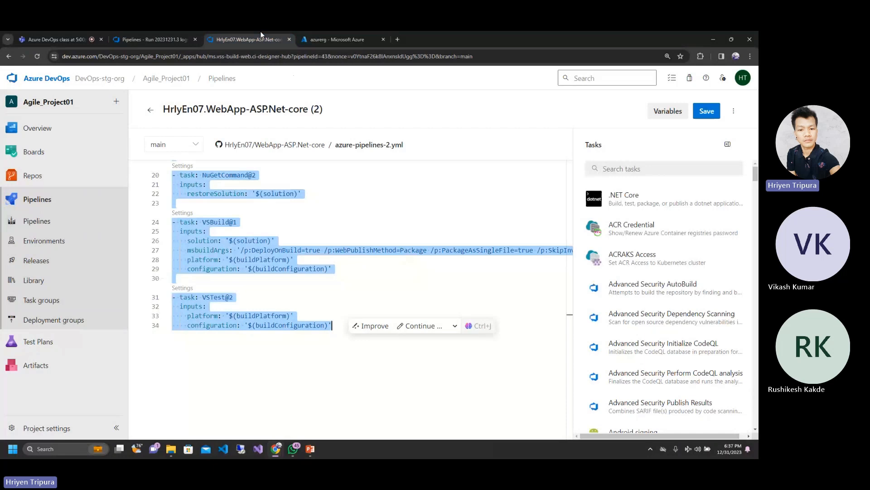
{"action": "left_click", "coordinate": [156, 31]}
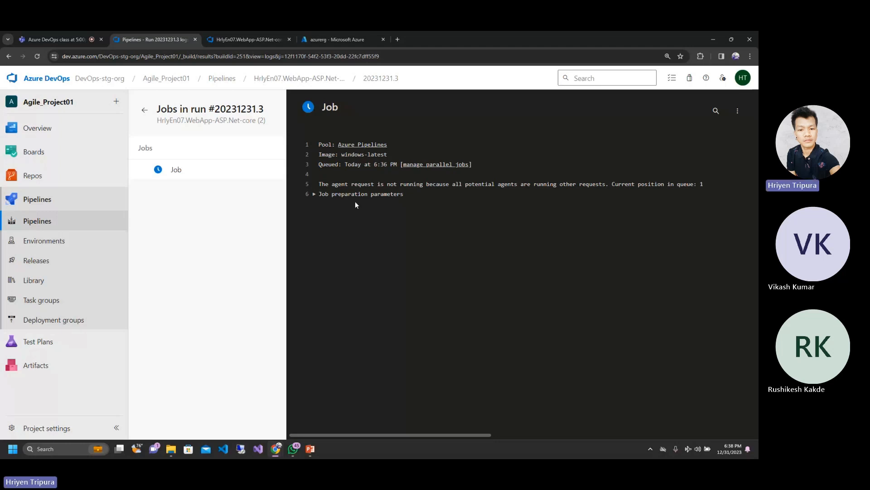
{"action": "left_click", "coordinate": [312, 194]}
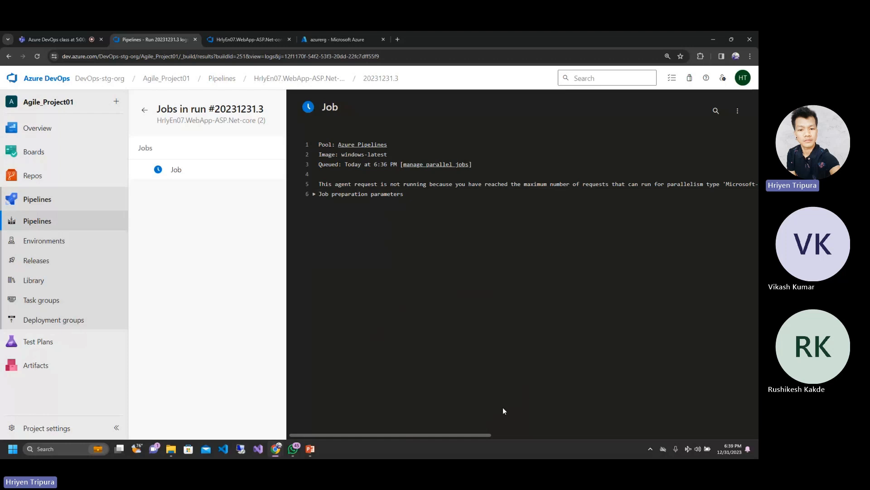
{"action": "left_click_drag", "start_coordinate": [480, 433], "coordinate": [457, 432]}
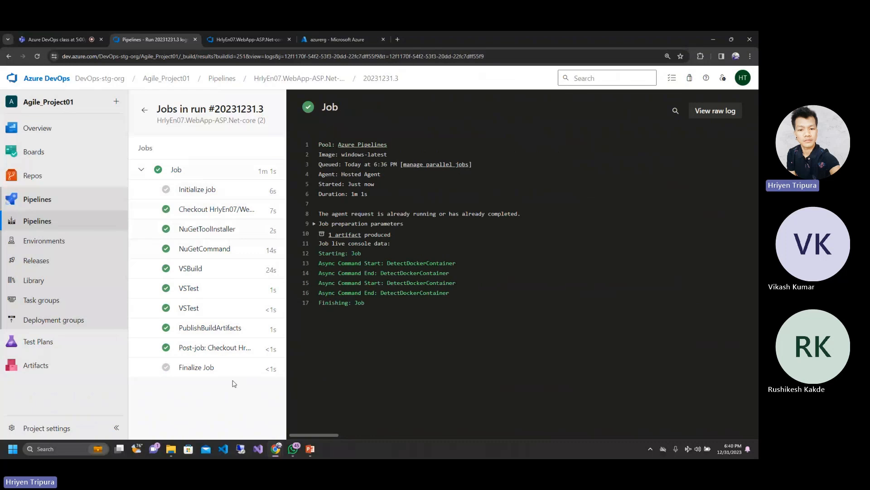
Step: Open the PublishBuildArtifacts task log and examine the task name, uploaded files, source path and destination container
{"action": "left_click", "coordinate": [197, 328]}
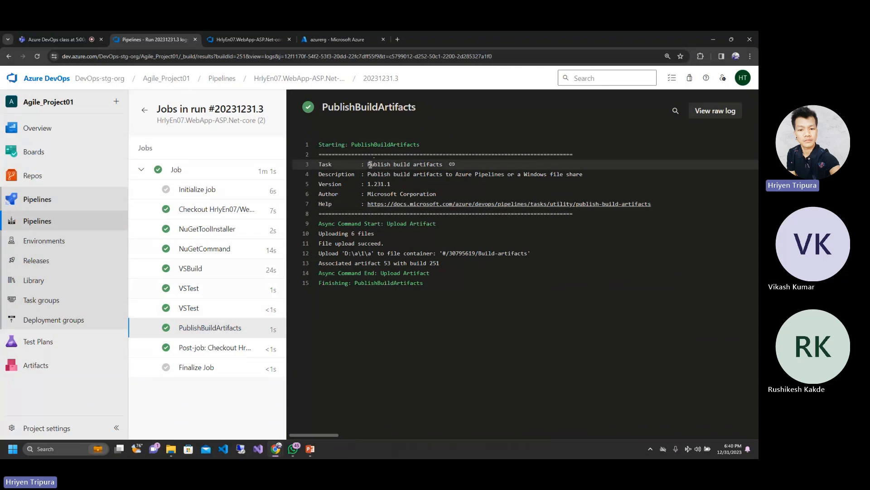
{"action": "left_click_drag", "start_coordinate": [368, 165], "coordinate": [442, 165]}
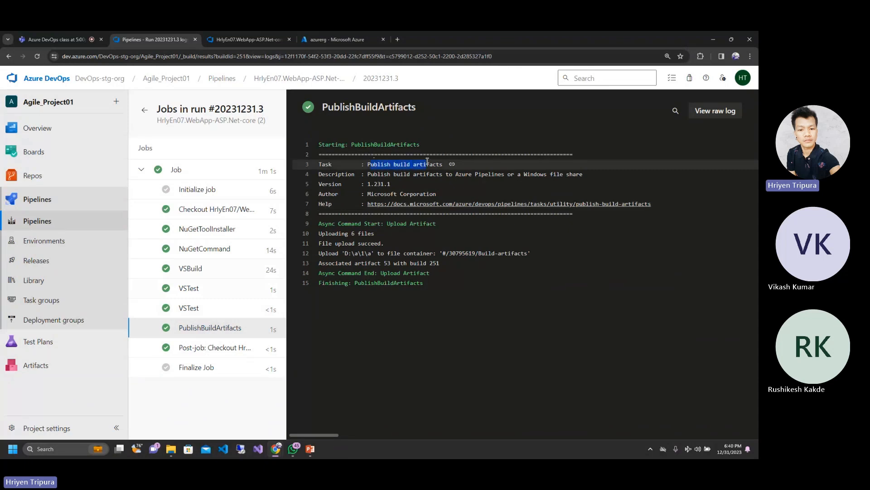
{"action": "left_click", "coordinate": [593, 305]}
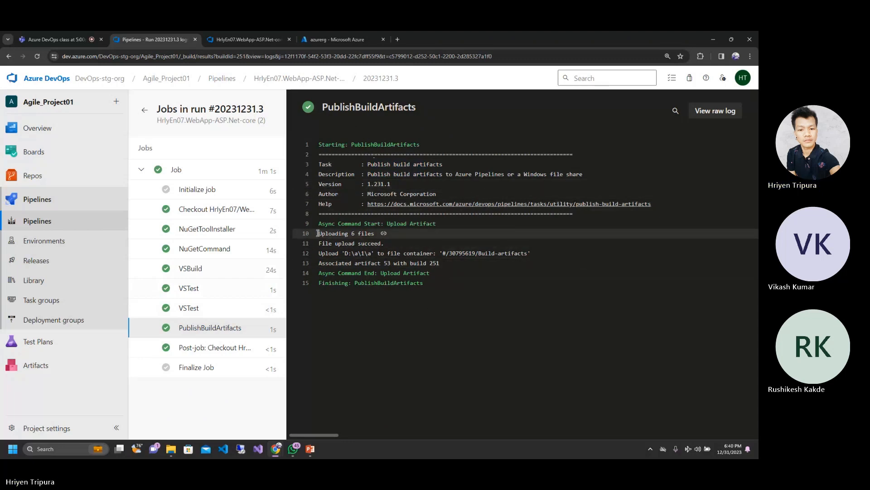
{"action": "left_click_drag", "start_coordinate": [319, 233], "coordinate": [375, 233]}
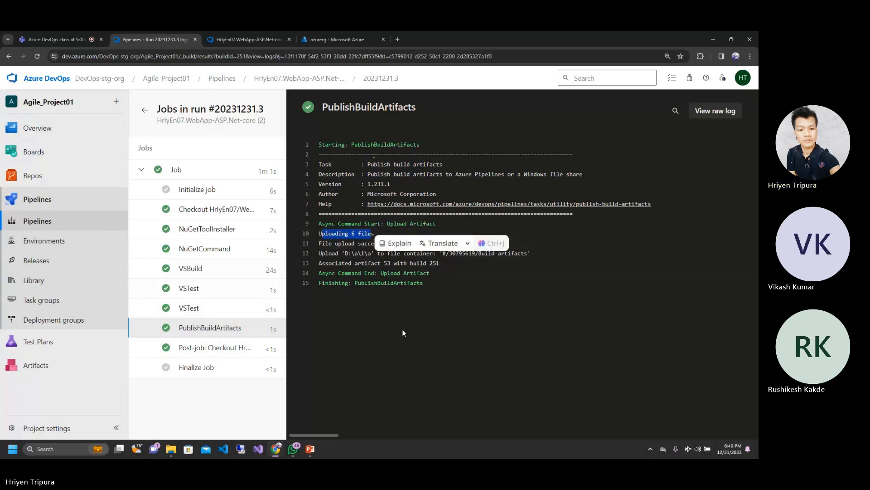
{"action": "left_click", "coordinate": [421, 382]}
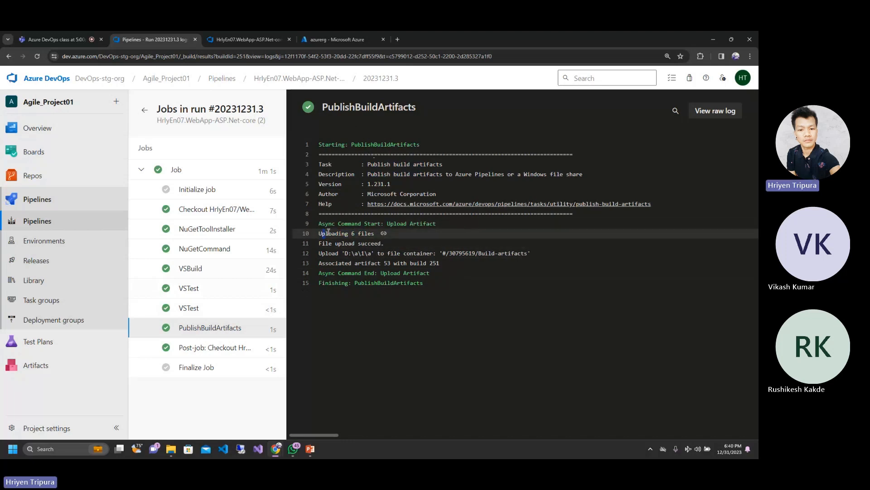
{"action": "left_click_drag", "start_coordinate": [328, 232], "coordinate": [354, 234]}
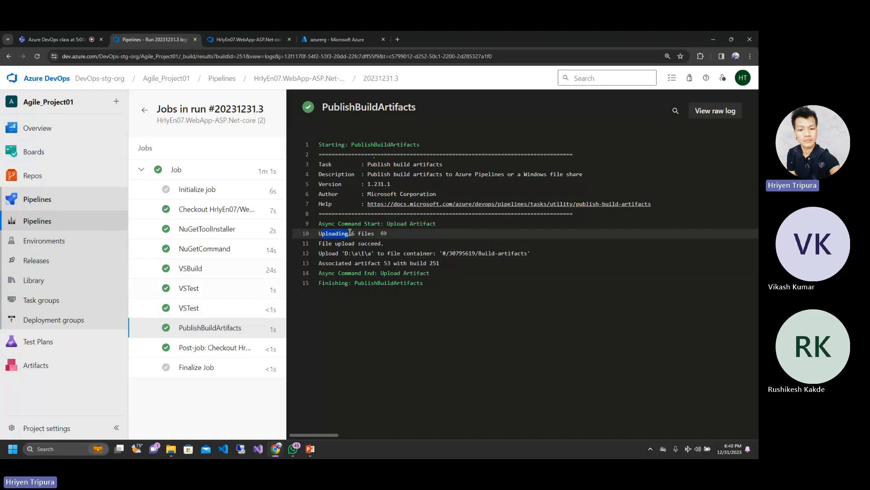
{"action": "left_click", "coordinate": [409, 341]}
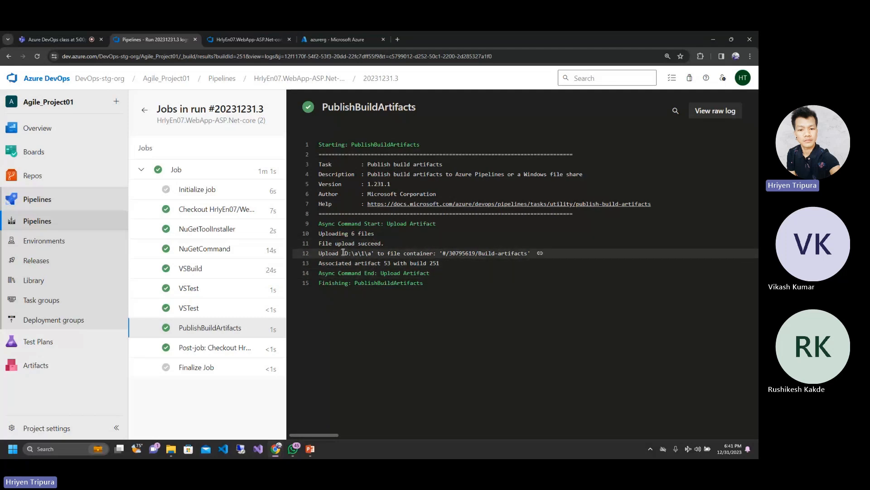
{"action": "left_click_drag", "start_coordinate": [343, 253], "coordinate": [372, 253]}
{"action": "left_click", "coordinate": [450, 309]}
{"action": "left_click_drag", "start_coordinate": [449, 253], "coordinate": [502, 253]}
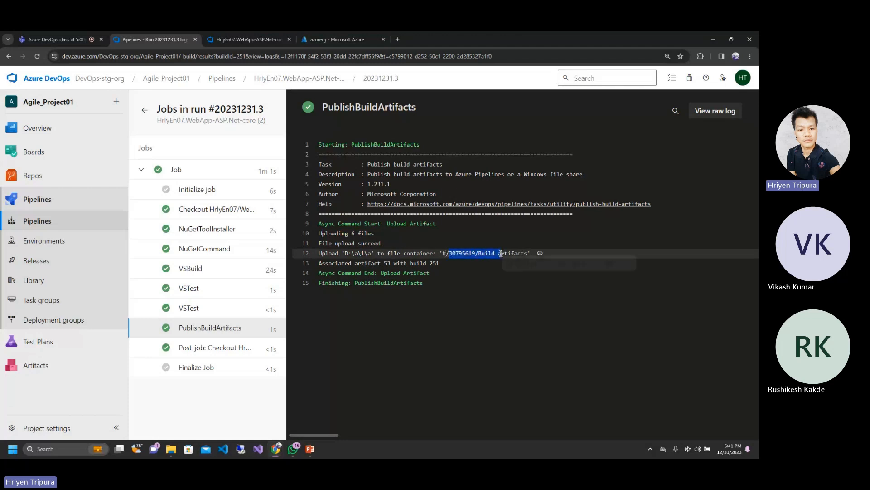
{"action": "left_click", "coordinate": [523, 324]}
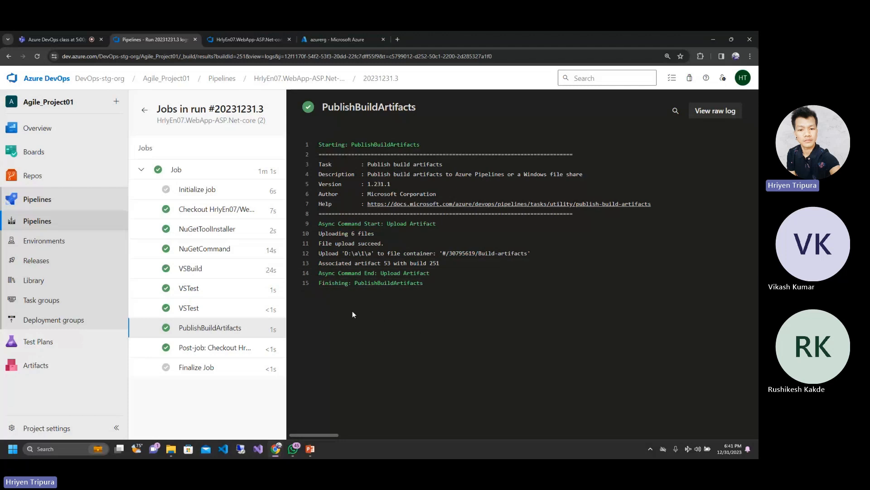
Step: Collapse the job's task list, return to the run summary and reload it
{"action": "left_click", "coordinate": [145, 170]}
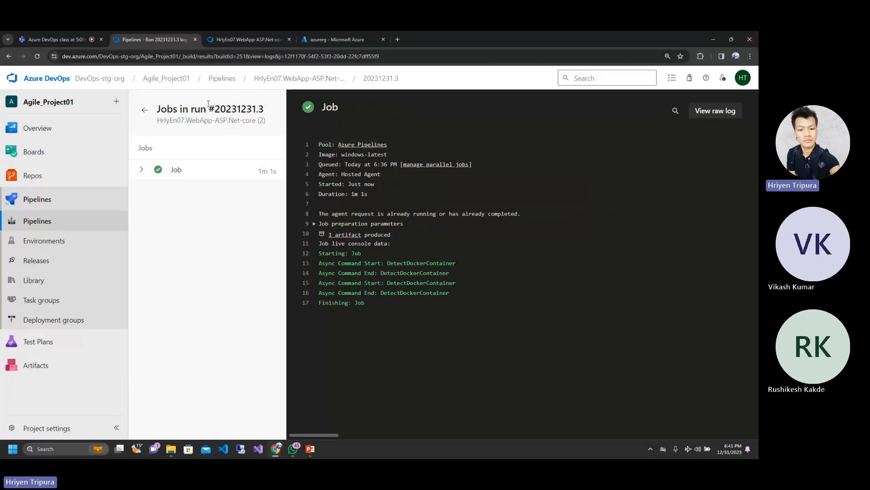
{"action": "left_click", "coordinate": [144, 110]}
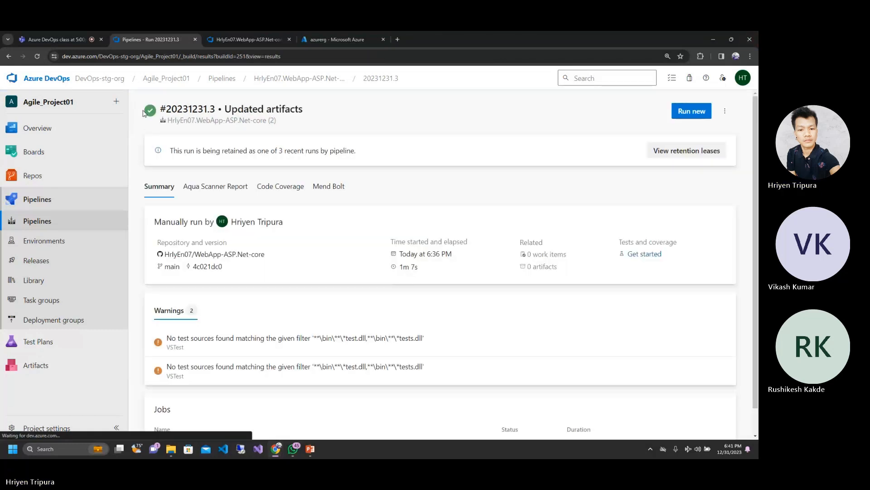
{"action": "left_click", "coordinate": [232, 54]}
{"action": "key", "text": "Return"}
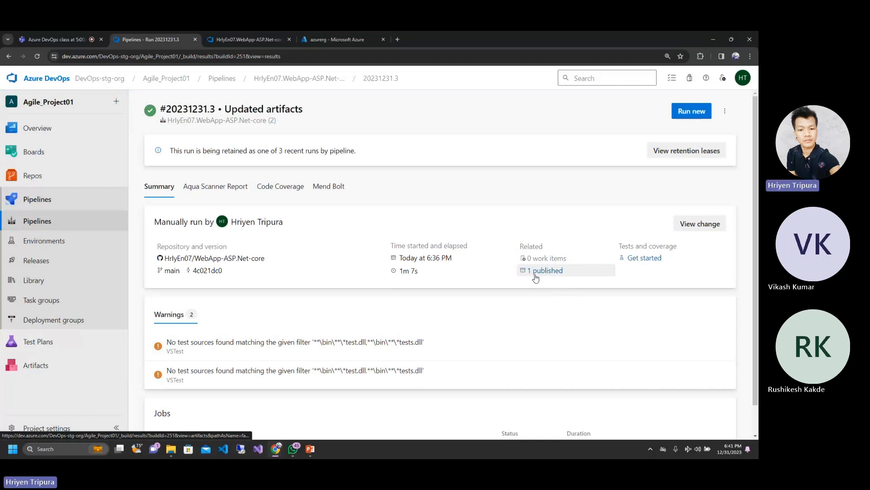
{"action": "left_click", "coordinate": [246, 40]}
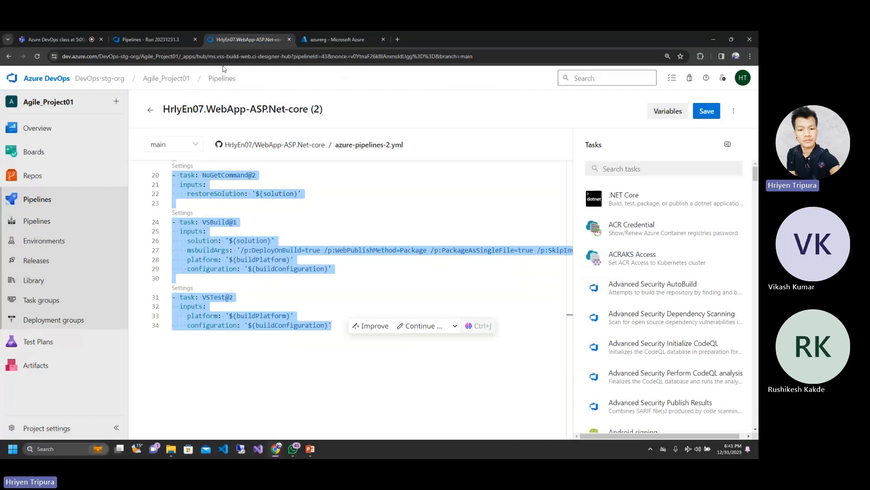
{"action": "left_click", "coordinate": [161, 32]}
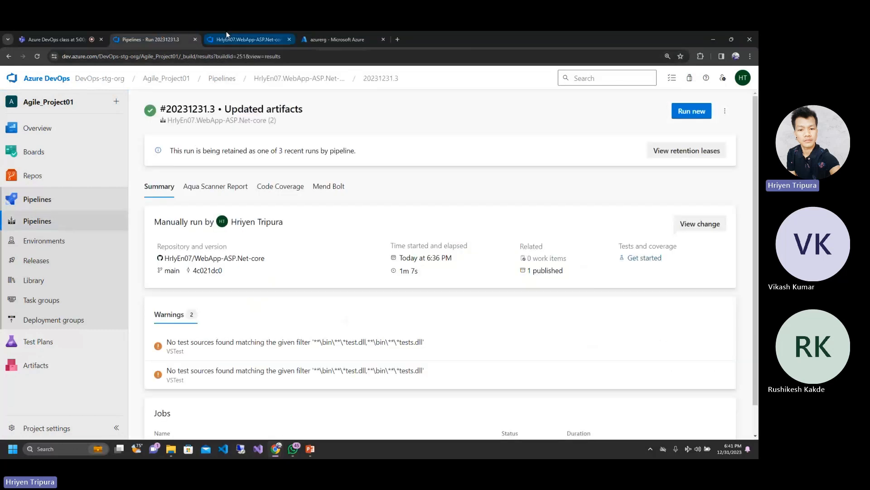
{"action": "left_click", "coordinate": [226, 34]}
{"action": "left_click", "coordinate": [358, 275]}
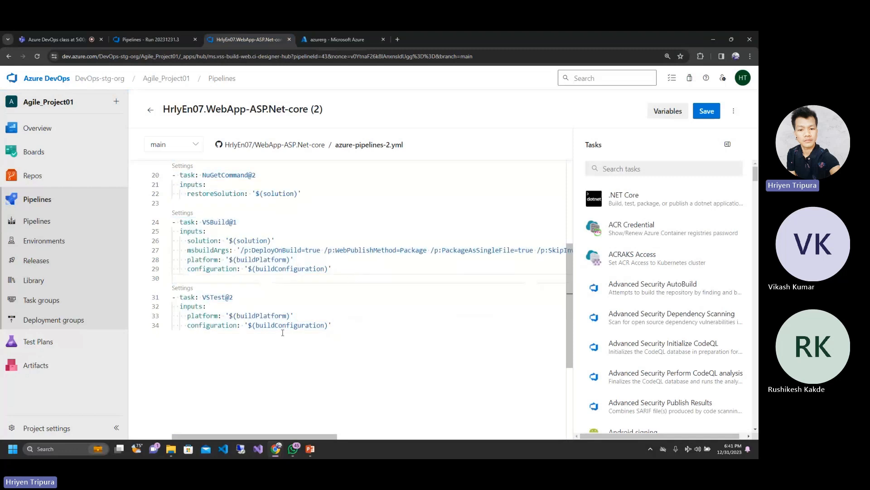
{"action": "left_click", "coordinate": [145, 31]}
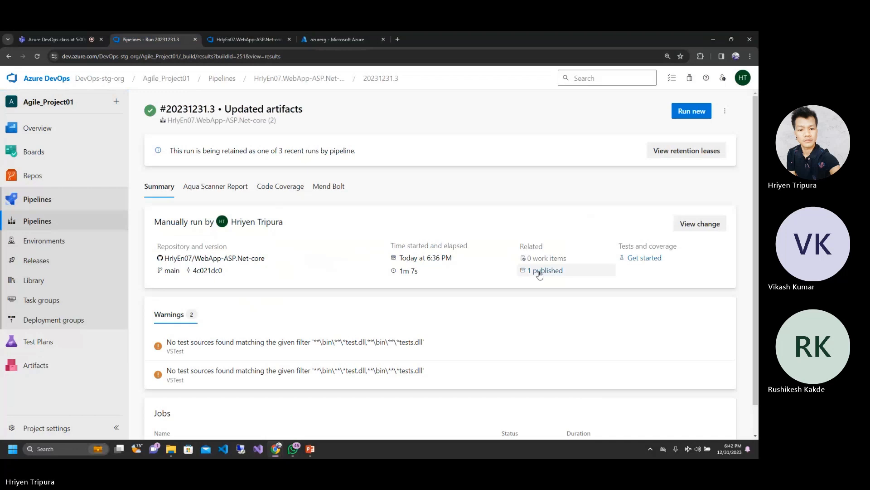
Step: Reload the run summary and open the run's published artifacts
{"action": "left_click", "coordinate": [349, 61]}
{"action": "key", "text": "Return"}
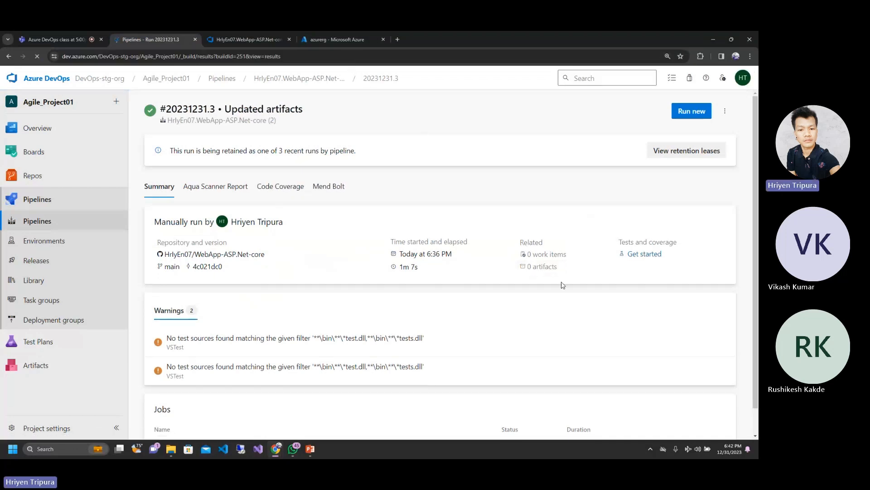
{"action": "left_click", "coordinate": [543, 271]}
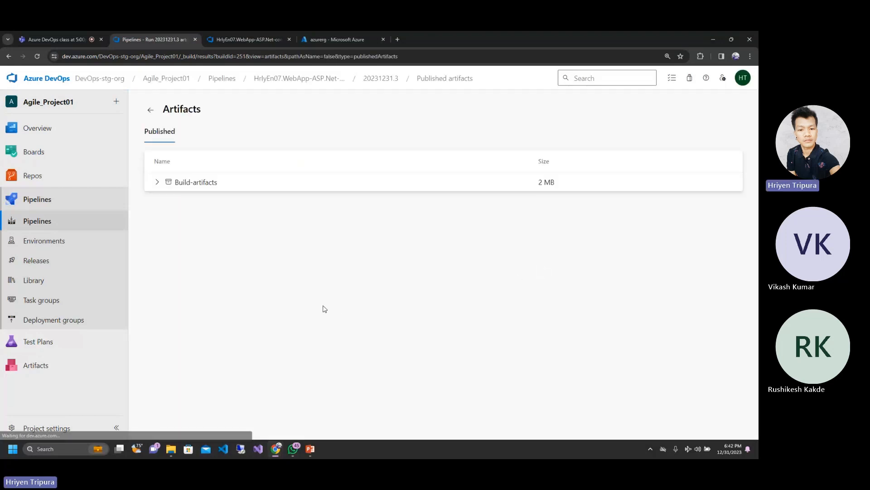
Step: Duplicate the artifacts page in a new browser tab and open run #20231231.3 of the WebApp-ASP.Net-core (2) pipeline there
{"action": "right_click", "coordinate": [135, 39]}
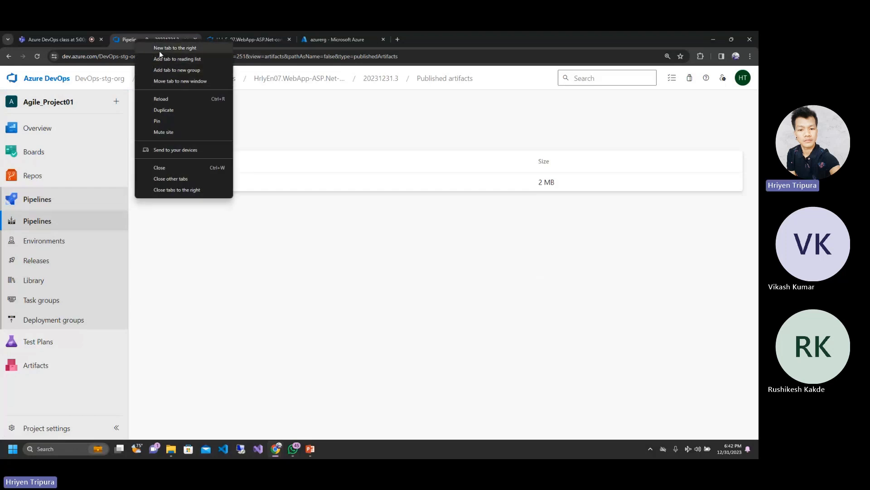
{"action": "left_click", "coordinate": [171, 109]}
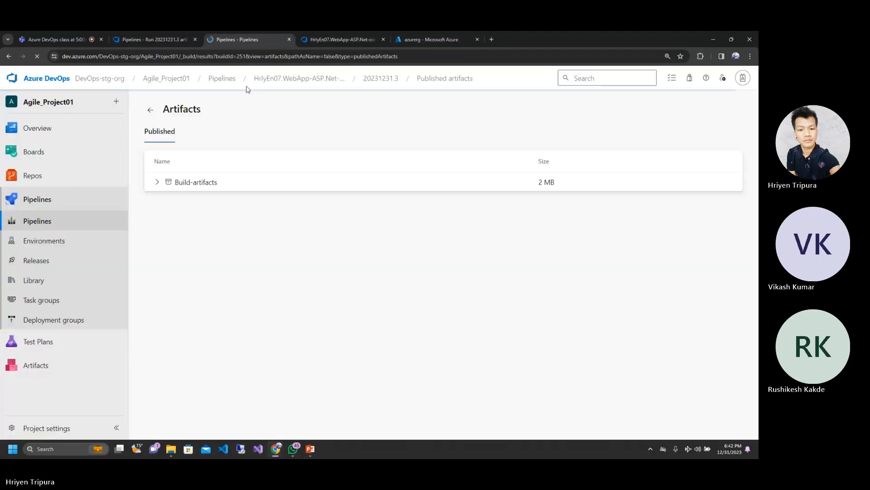
{"action": "left_click", "coordinate": [50, 221]}
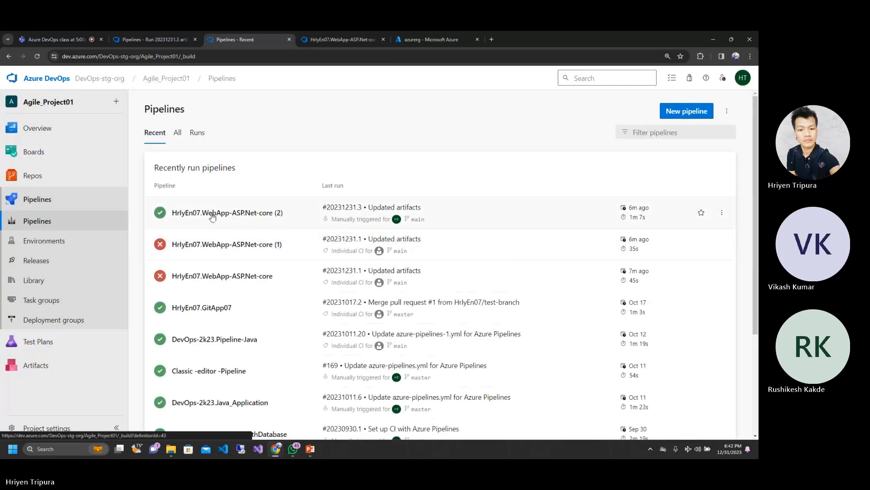
{"action": "left_click", "coordinate": [212, 217]}
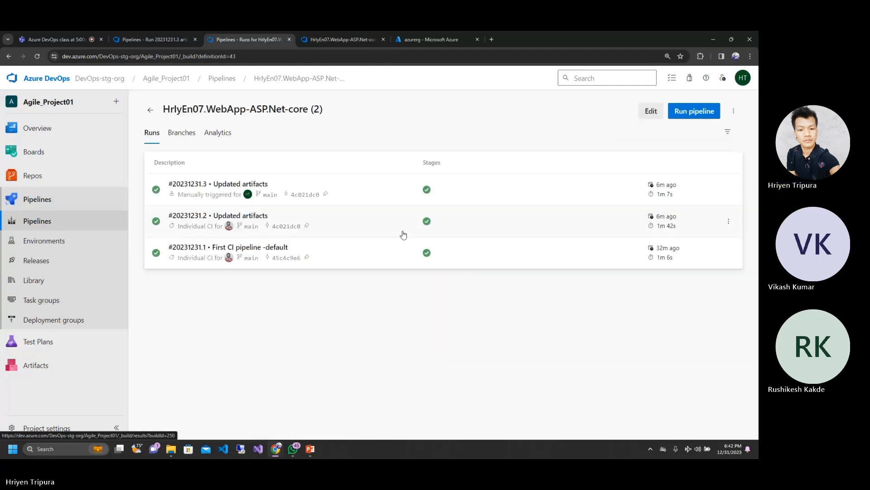
{"action": "left_click", "coordinate": [199, 186]}
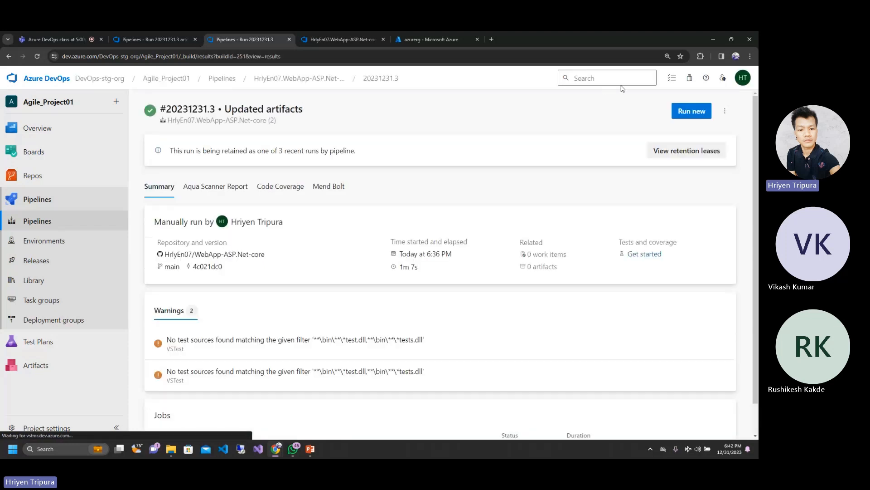
Step: Open the run's pipeline for editing and examine the PublishBuildArtifacts@1 task at the end of azure-pipelines-2.yml
{"action": "left_click", "coordinate": [725, 111]}
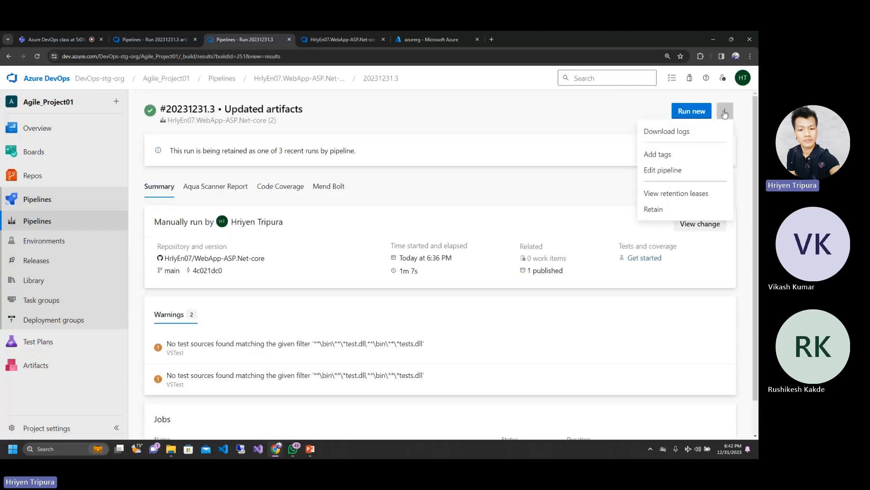
{"action": "left_click", "coordinate": [662, 176]}
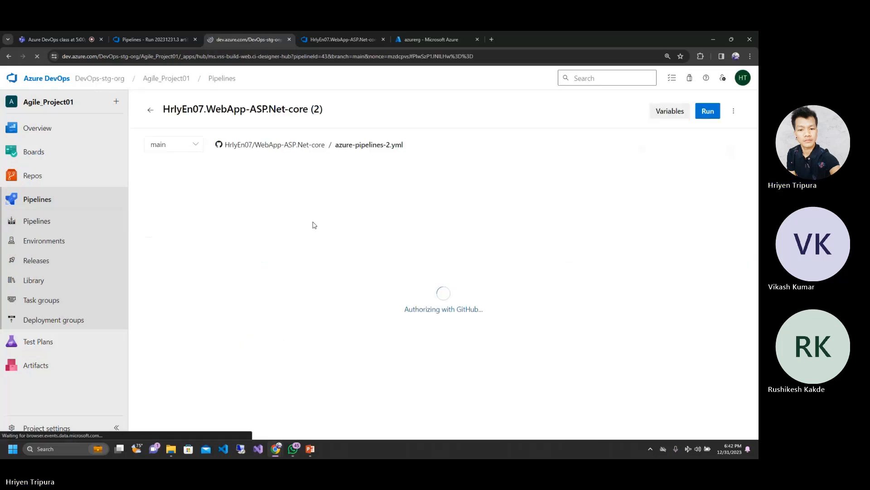
{"action": "scroll", "coordinate": [314, 225], "scroll_direction": "down", "scroll_amount": 6}
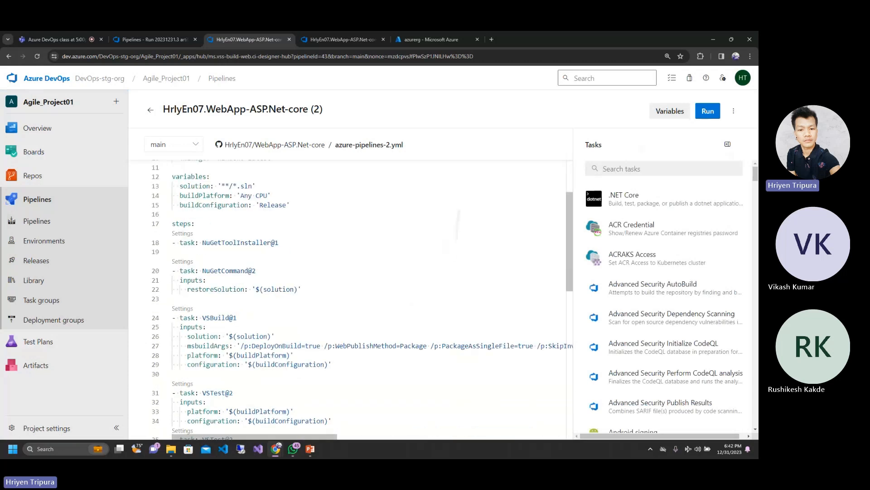
{"action": "scroll", "coordinate": [250, 270], "scroll_direction": "down", "scroll_amount": 3}
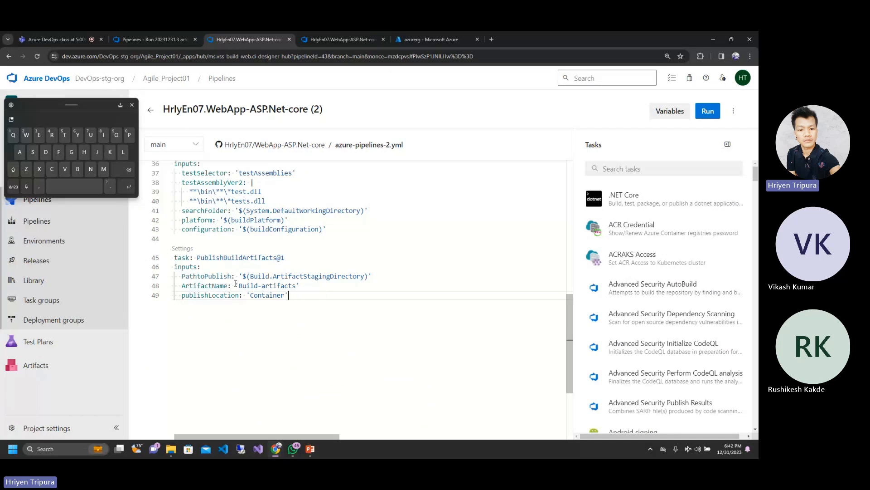
Step: Highlight the ArtifactName value in the YAML, check the published artifact's download options on the run's artifacts page, and expand Build-artifacts
{"action": "left_click_drag", "start_coordinate": [239, 286], "coordinate": [275, 284]}
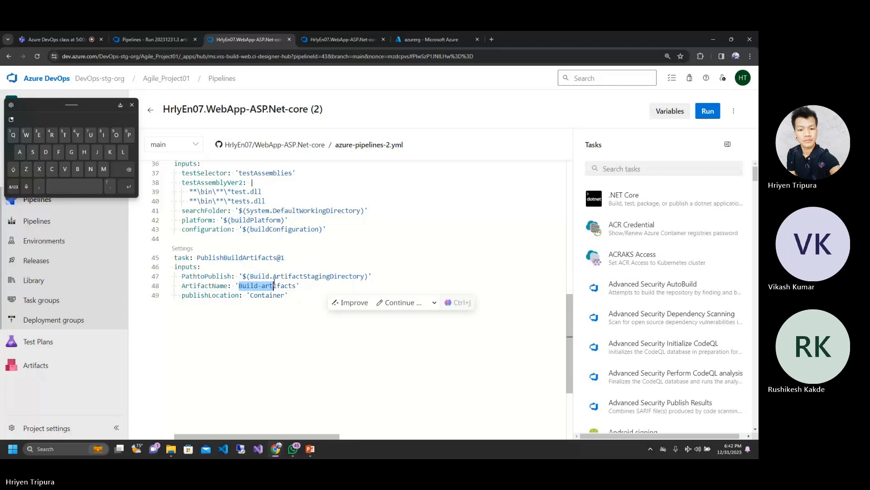
{"action": "left_click", "coordinate": [140, 34]}
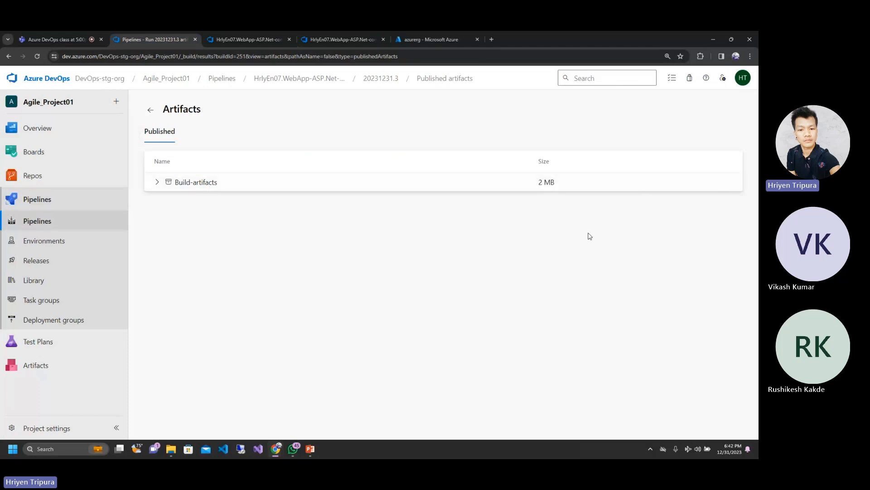
{"action": "left_click", "coordinate": [726, 182]}
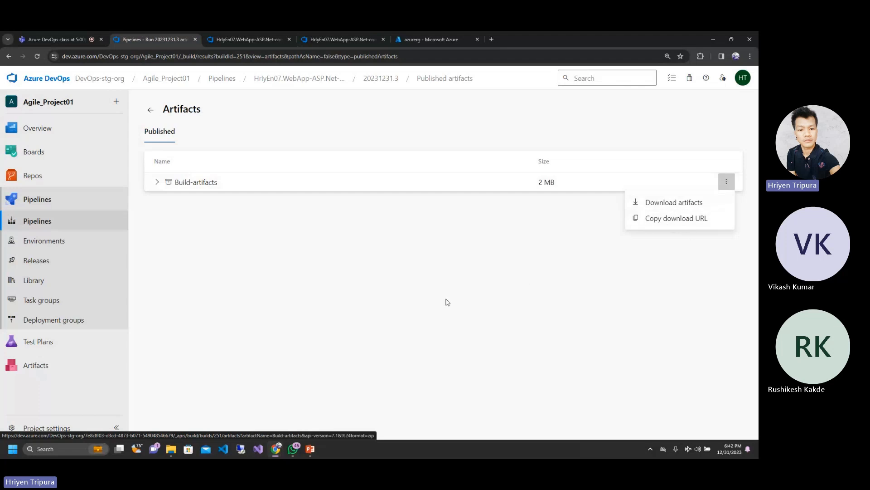
{"action": "left_click", "coordinate": [210, 267]}
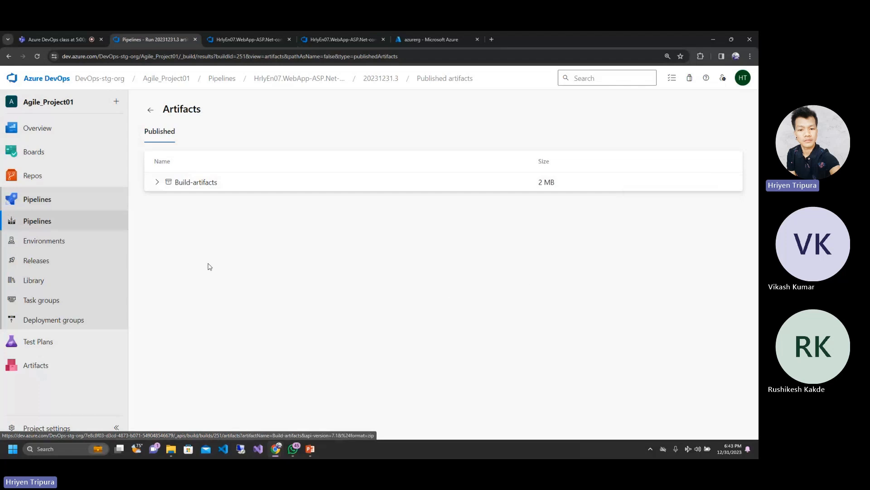
{"action": "left_click", "coordinate": [158, 183]}
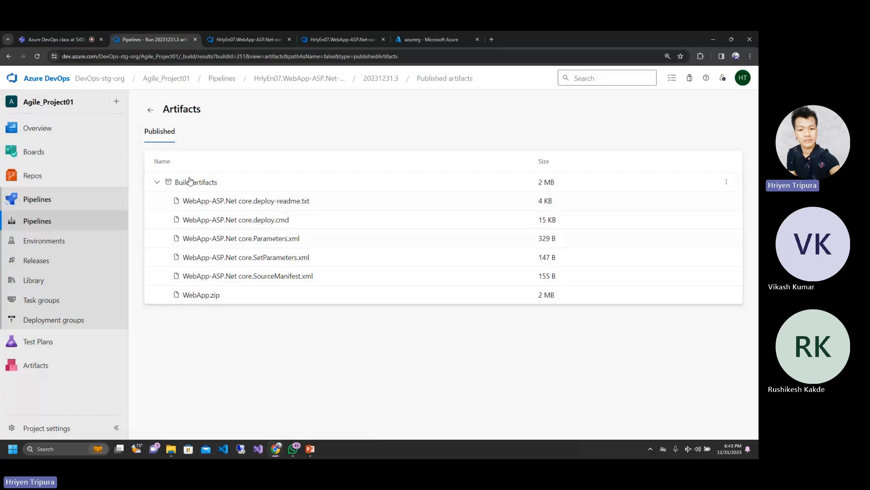
Step: Load github.com in place of the pipeline editor page with unsaved changes, discarding them, and open the account's own repositories
{"action": "left_click", "coordinate": [249, 39]}
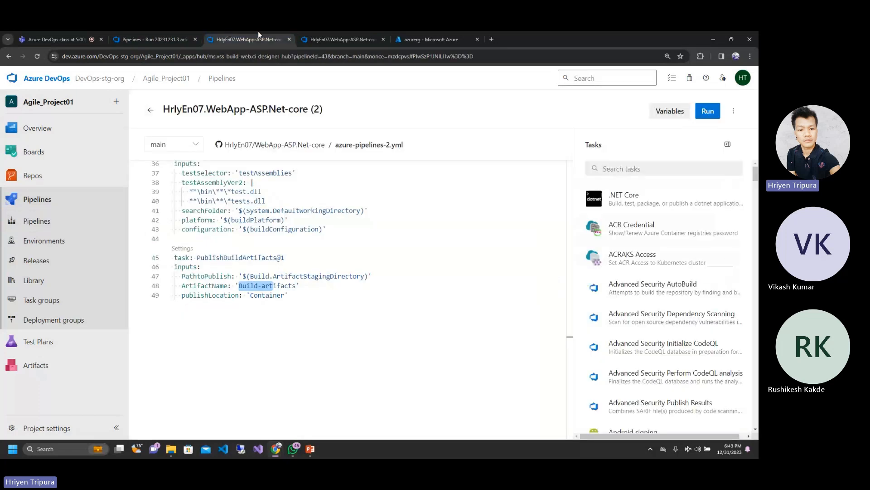
{"action": "left_click", "coordinate": [336, 33]}
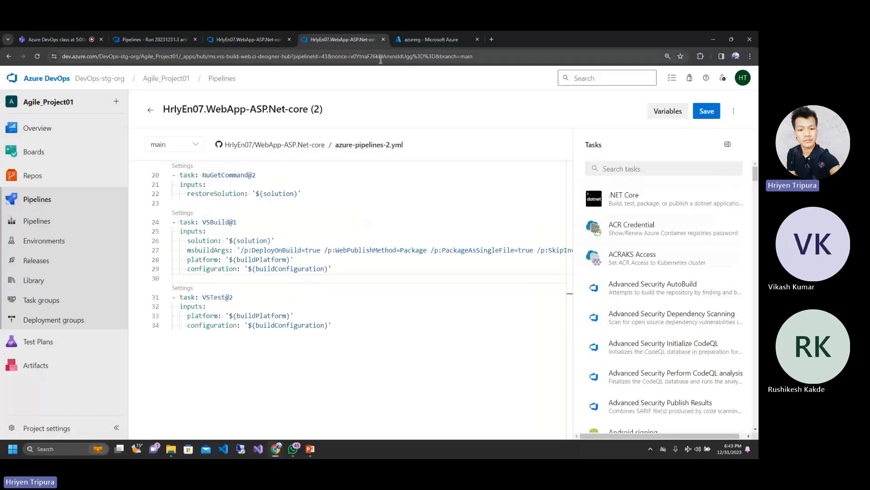
{"action": "left_click", "coordinate": [349, 56]}
{"action": "type", "text": "github.com"}
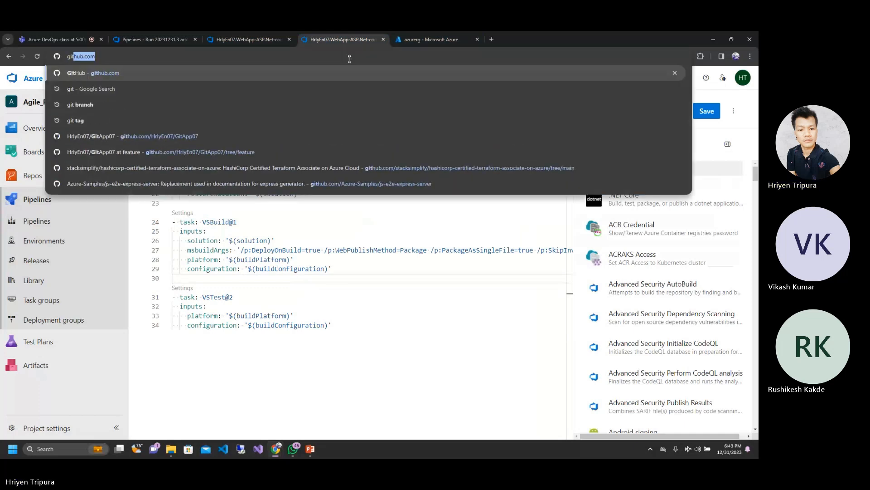
{"action": "key", "text": "Return"}
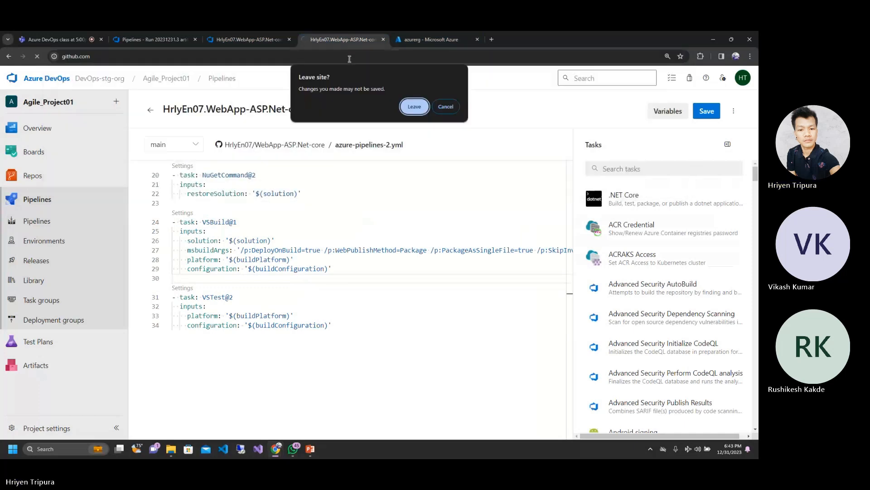
{"action": "left_click", "coordinate": [422, 107]}
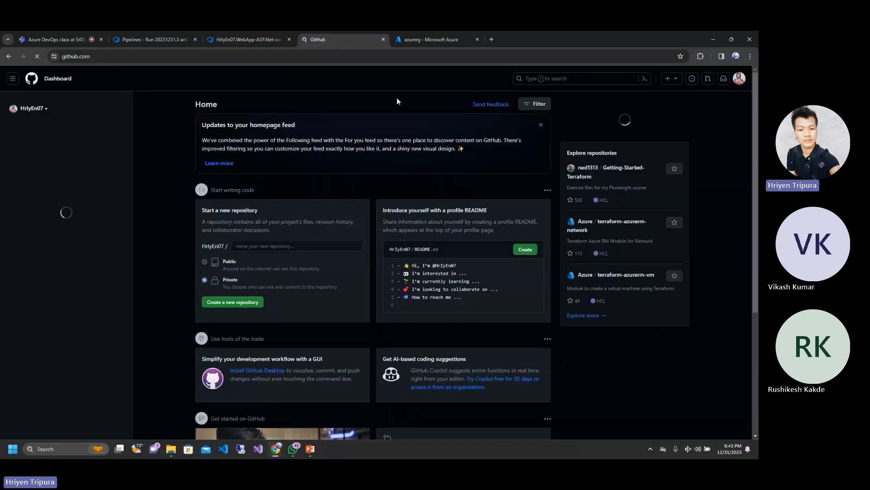
{"action": "left_click", "coordinate": [739, 78]}
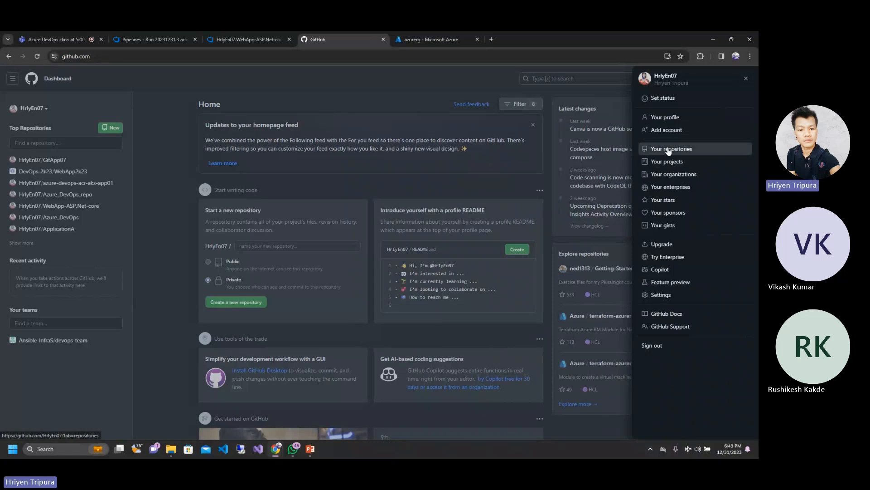
{"action": "left_click", "coordinate": [668, 149]}
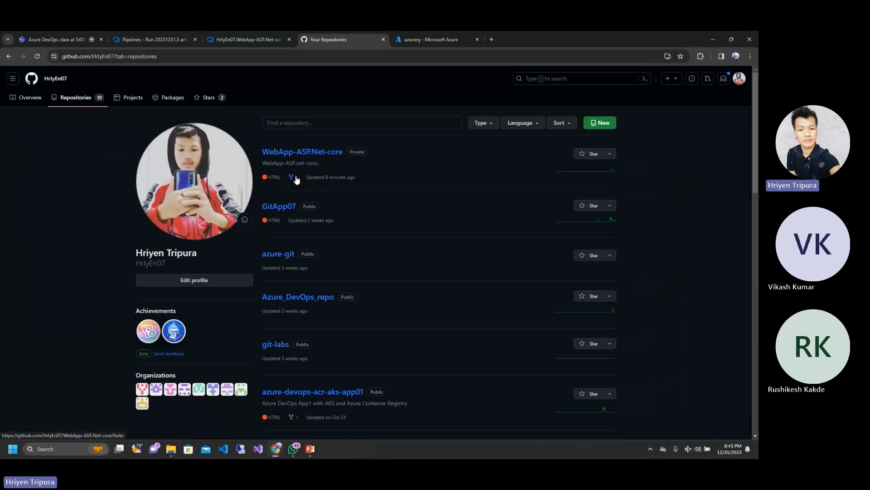
Step: Open the WebApp-ASP.Net-core repository on GitHub and go into its WebApp-ASP.Net core folder
{"action": "left_click", "coordinate": [224, 33]}
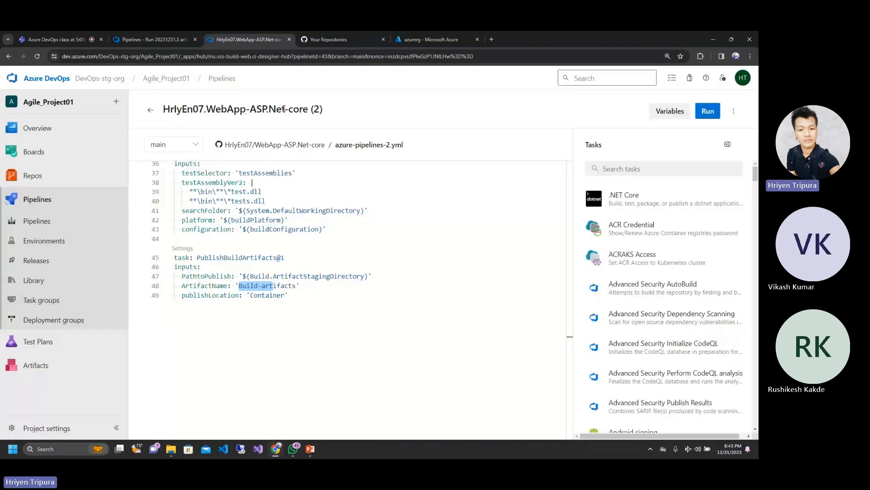
{"action": "left_click", "coordinate": [365, 33]}
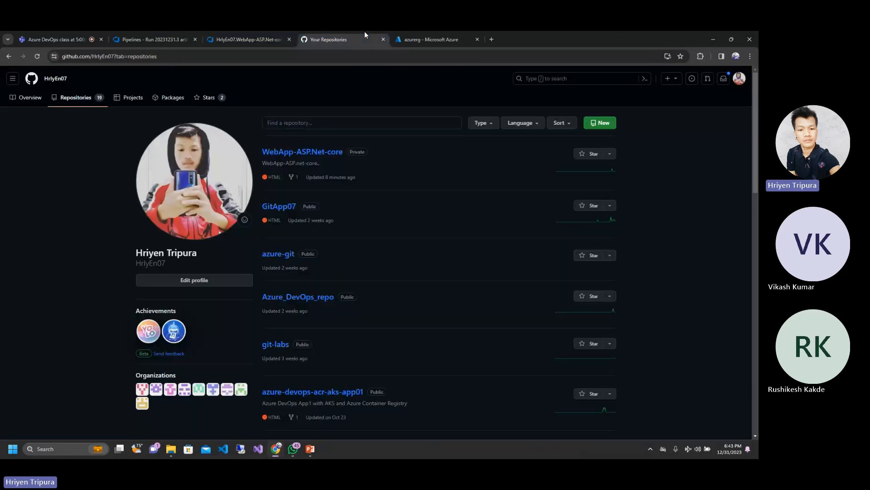
{"action": "left_click", "coordinate": [304, 155]}
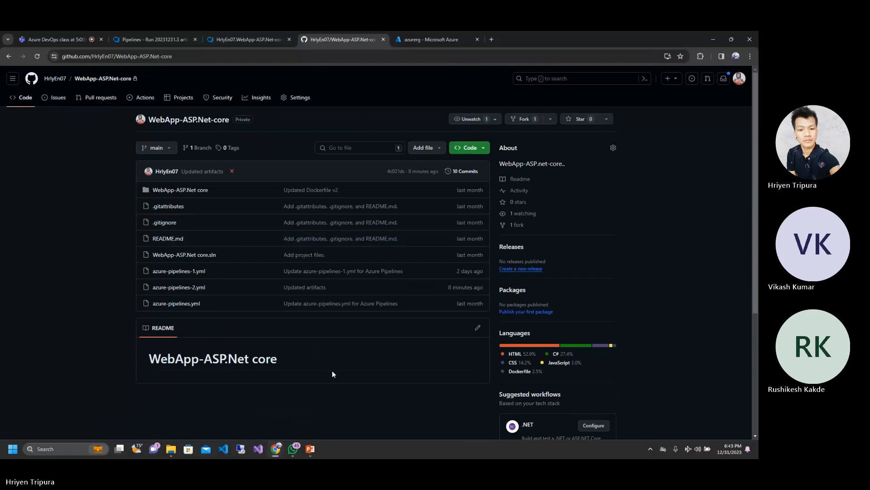
{"action": "left_click", "coordinate": [179, 191]}
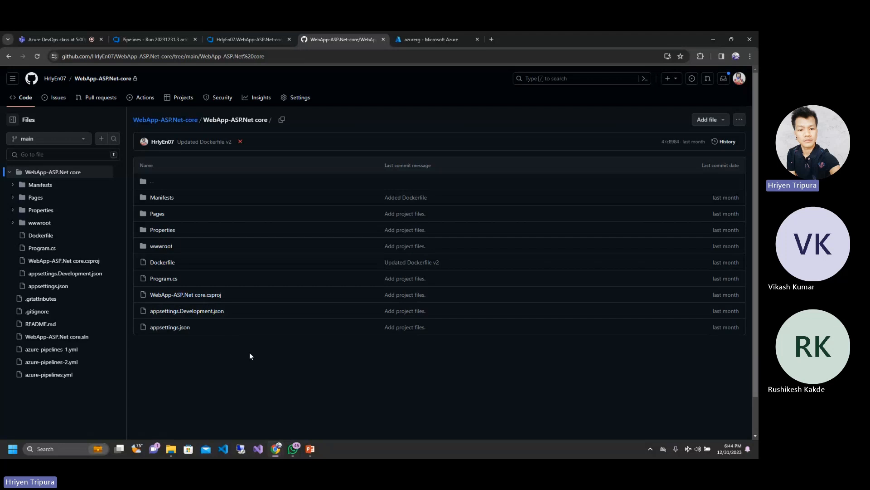
Step: Compare the pipeline YAML and the published artifact files with the GitHub source folder, and open its Properties folder
{"action": "left_click", "coordinate": [253, 34]}
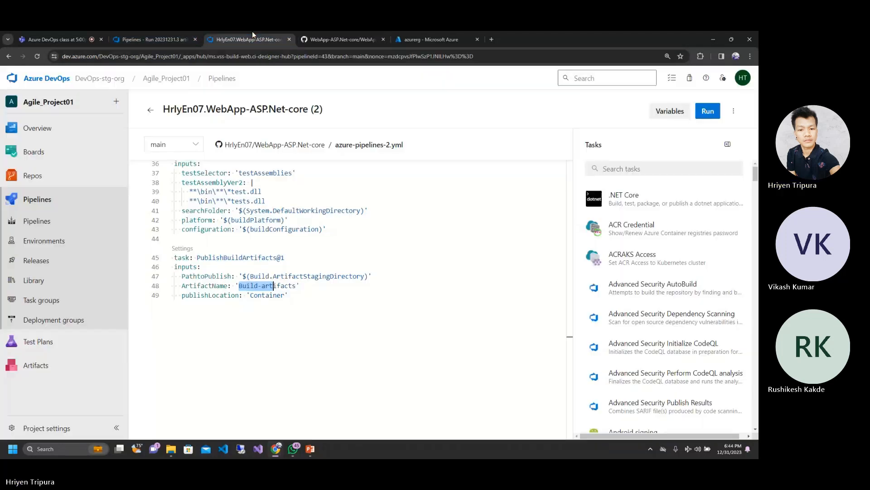
{"action": "left_click", "coordinate": [157, 34]}
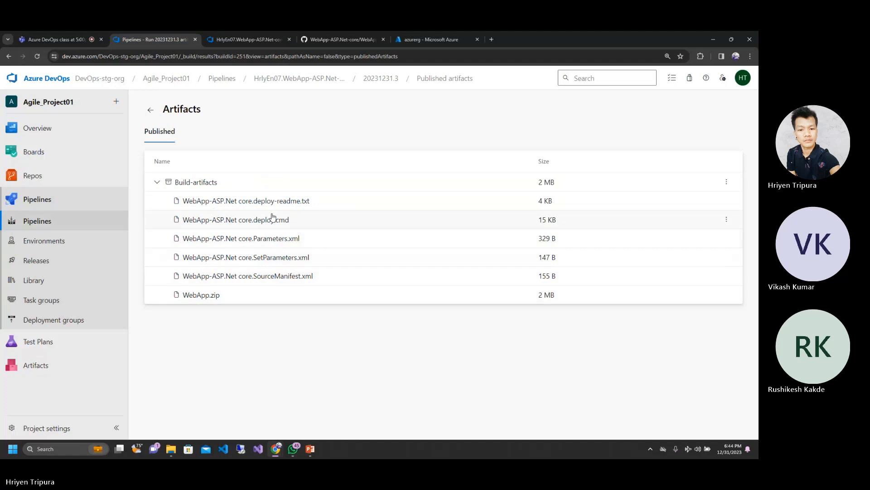
{"action": "left_click", "coordinate": [249, 36]}
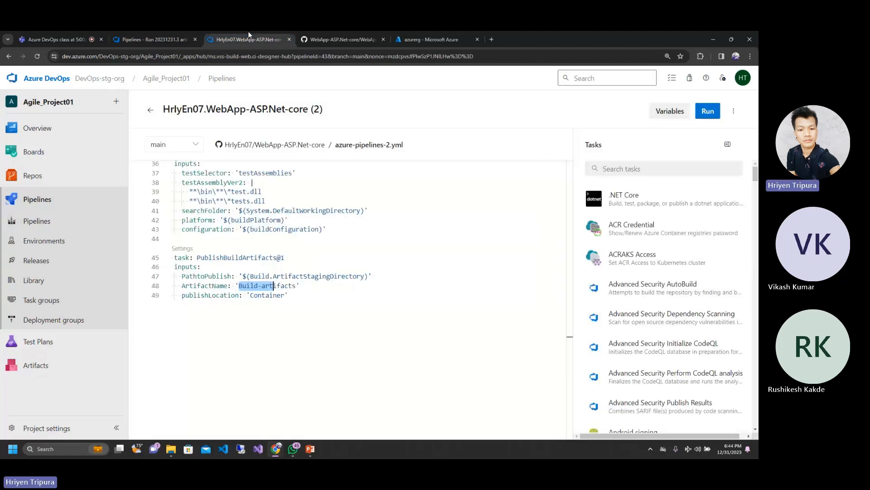
{"action": "left_click", "coordinate": [344, 39]}
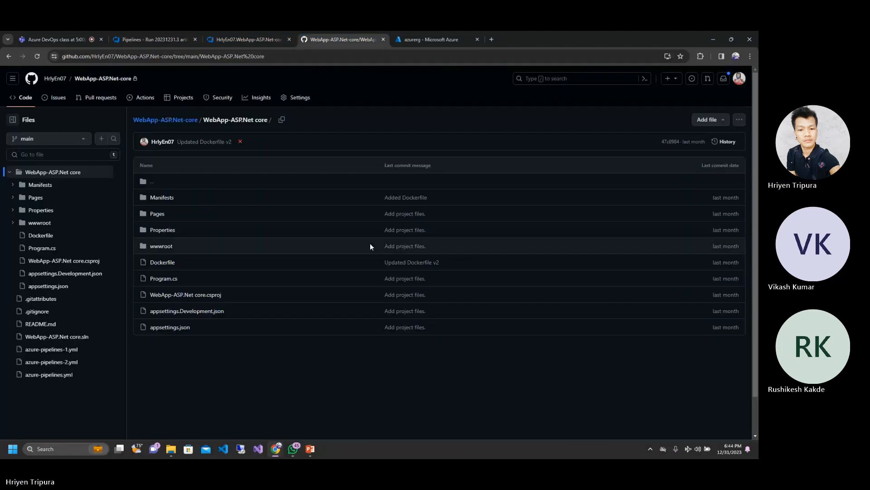
{"action": "left_click", "coordinate": [167, 230]}
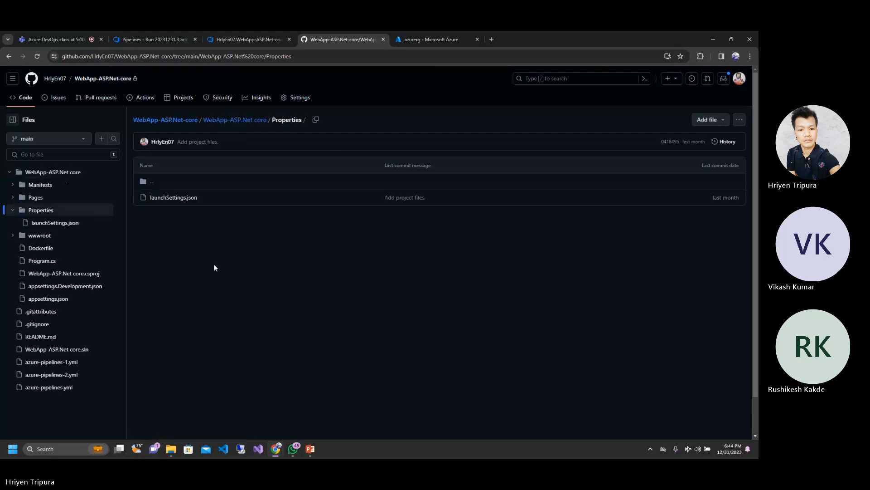
Step: Return to the repository's WebApp-ASP.Net core folder and compare its files with the PublishBuildArtifacts@1 task in the pipeline YAML
{"action": "left_click", "coordinate": [216, 32]}
{"action": "left_click", "coordinate": [358, 292]}
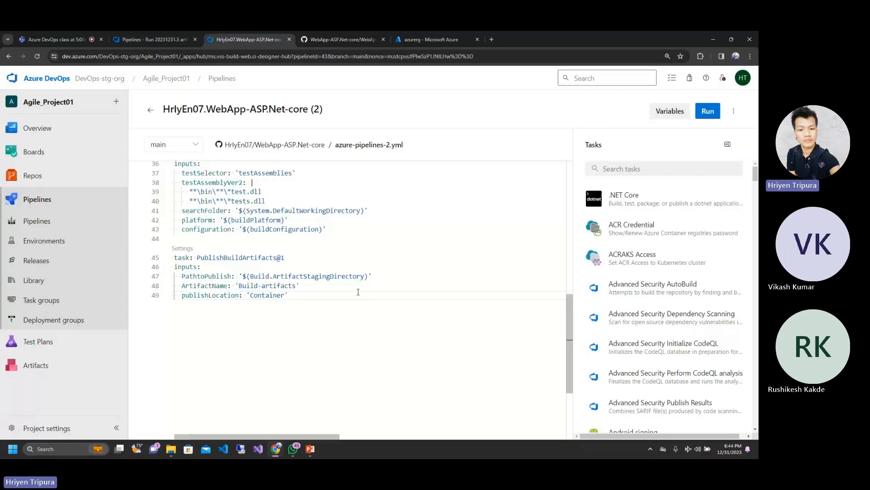
{"action": "left_click", "coordinate": [323, 39]}
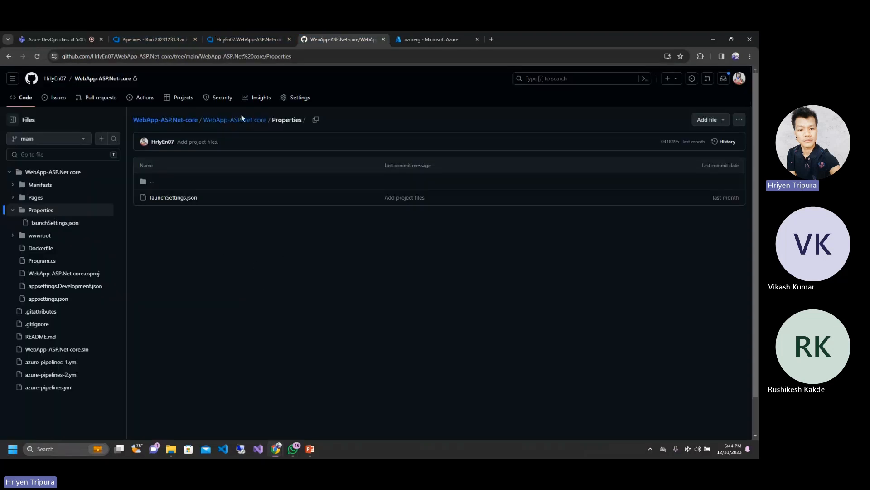
{"action": "left_click", "coordinate": [220, 120]}
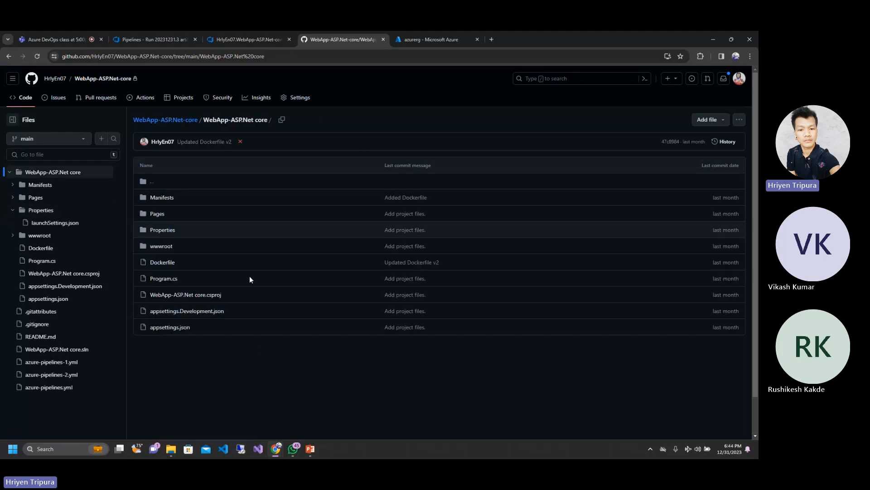
{"action": "left_click", "coordinate": [222, 35]}
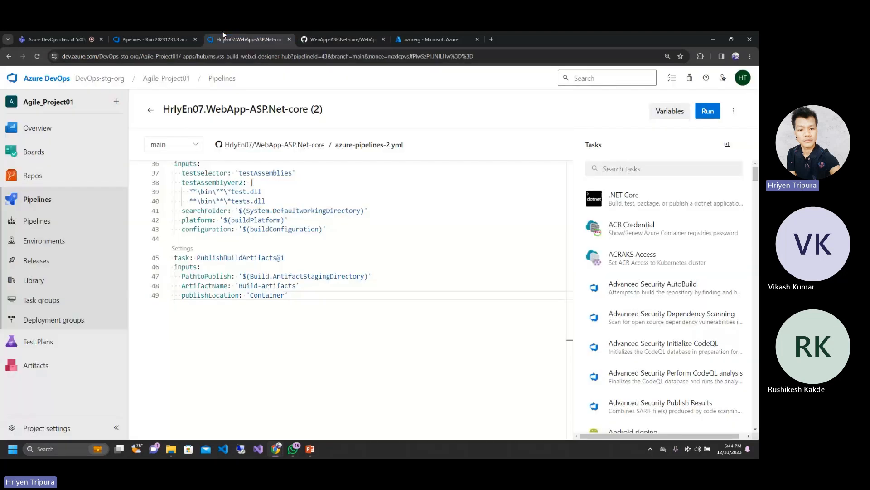
{"action": "left_click", "coordinate": [323, 35]}
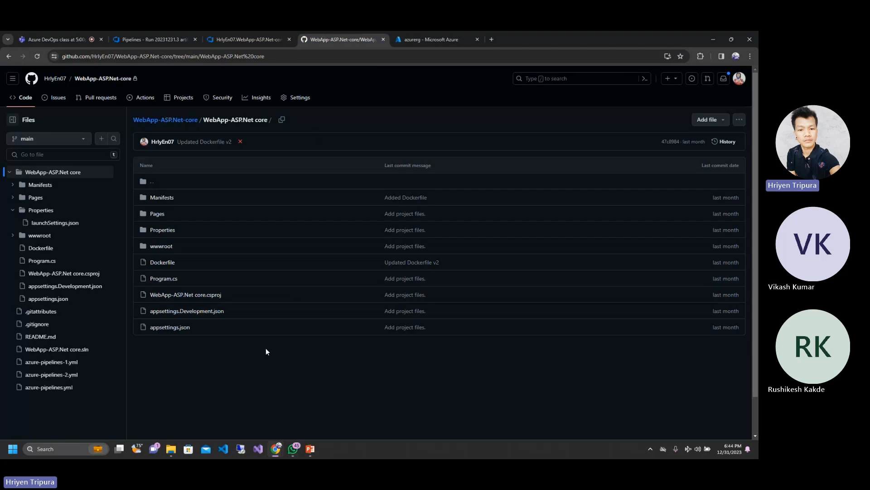
Step: Collapse Build-artifacts on the run's artifacts page and go back to the source folder on GitHub
{"action": "left_click", "coordinate": [212, 38]}
{"action": "left_click", "coordinate": [126, 35]}
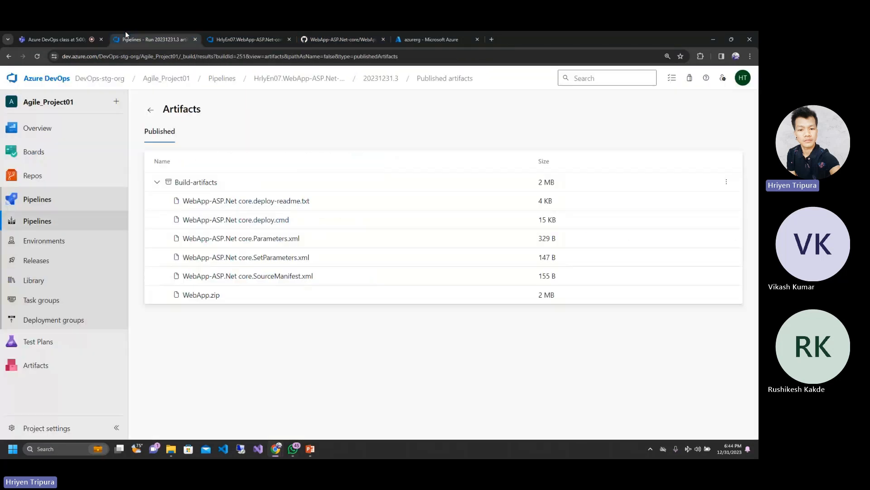
{"action": "left_click", "coordinate": [156, 182]}
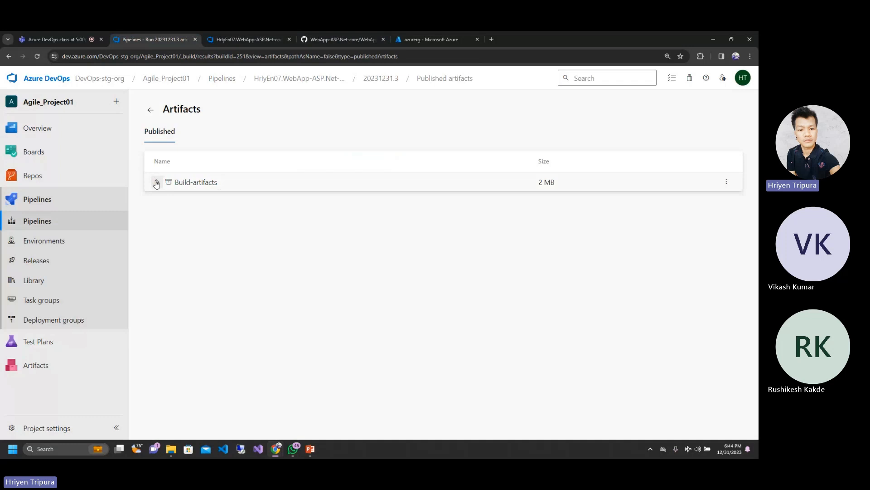
{"action": "left_click", "coordinate": [249, 32]}
{"action": "left_click", "coordinate": [335, 32]}
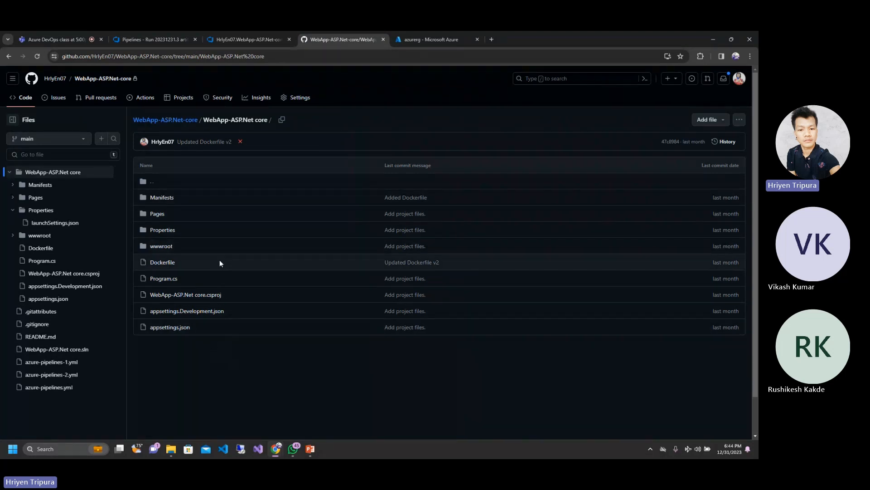
Step: Expand Build-artifacts on the run's artifacts page, download WebApp.zip and show the file in its download folder
{"action": "left_click", "coordinate": [257, 32]}
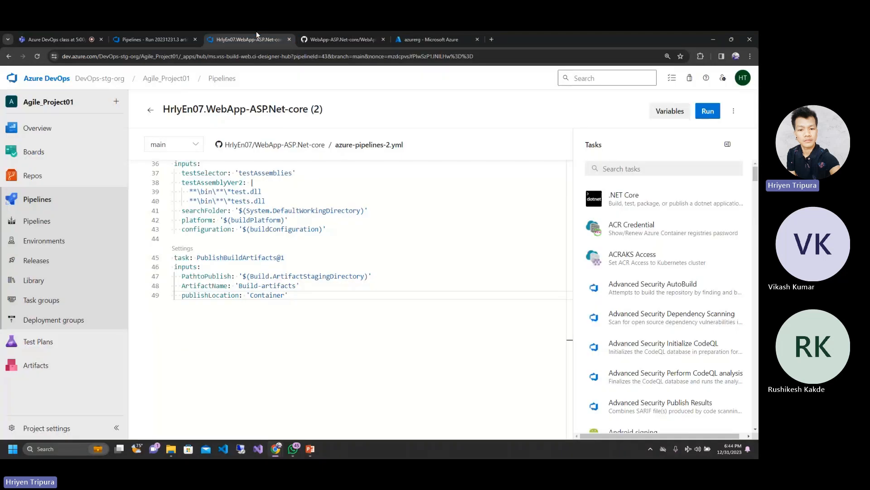
{"action": "left_click", "coordinate": [141, 33]}
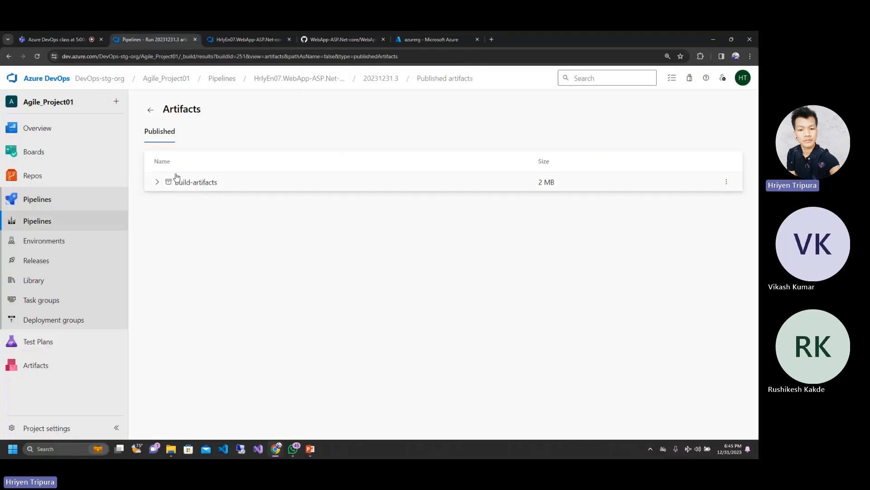
{"action": "left_click", "coordinate": [158, 184]}
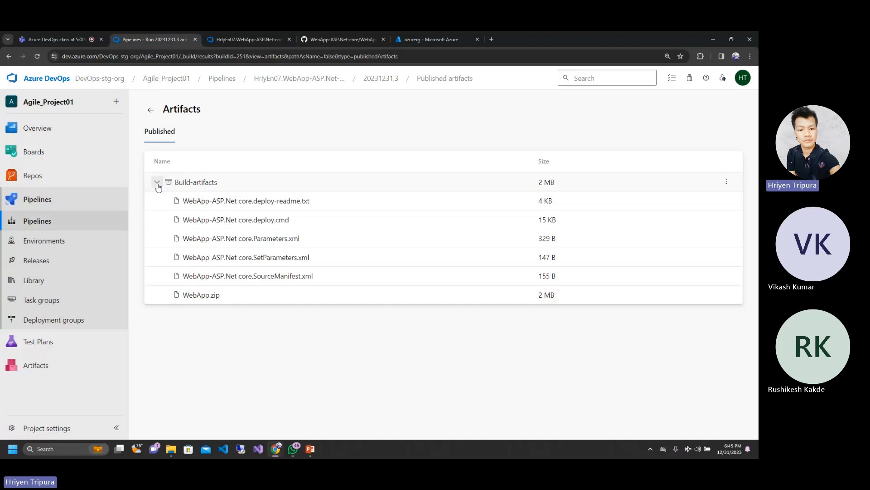
{"action": "left_click", "coordinate": [208, 296]}
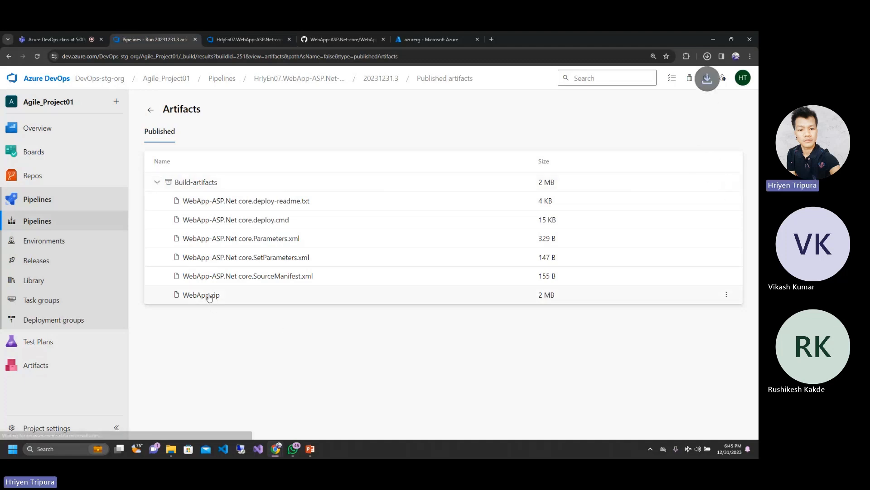
{"action": "left_click", "coordinate": [709, 60]}
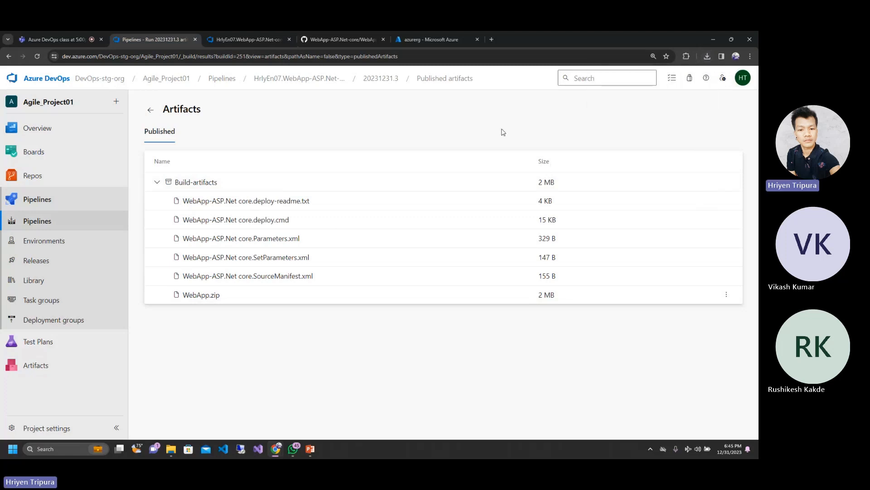
{"action": "left_click", "coordinate": [707, 56]}
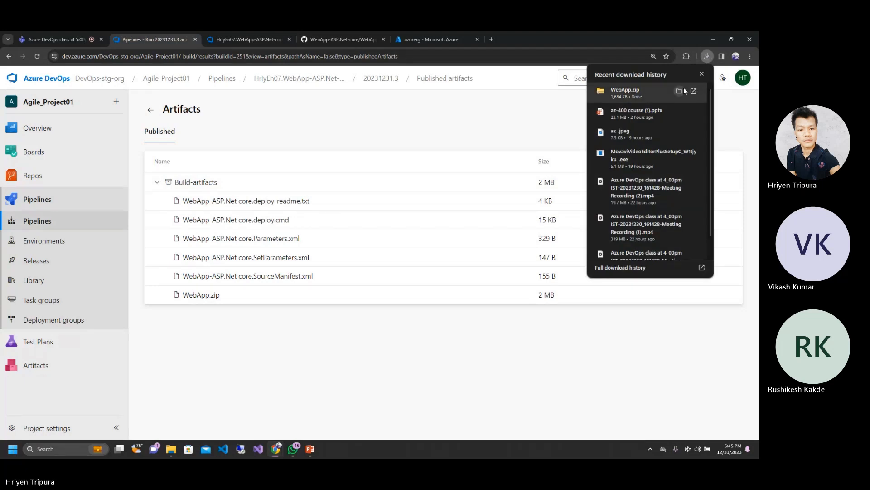
{"action": "left_click", "coordinate": [680, 91]}
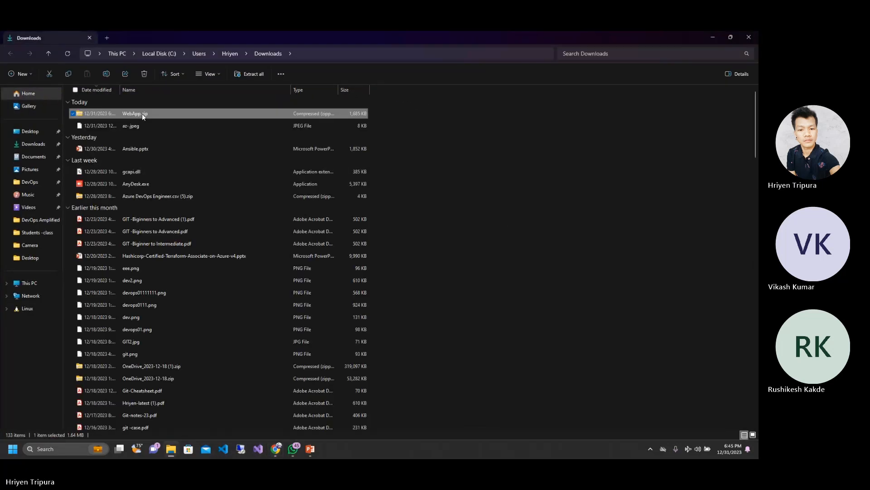
Step: Open WebApp.zip and go down through Content, D_C and the WebApp-ASP.Net core build folders to PubTmp's Out folder to examine the published files
{"action": "double_click", "coordinate": [141, 115]}
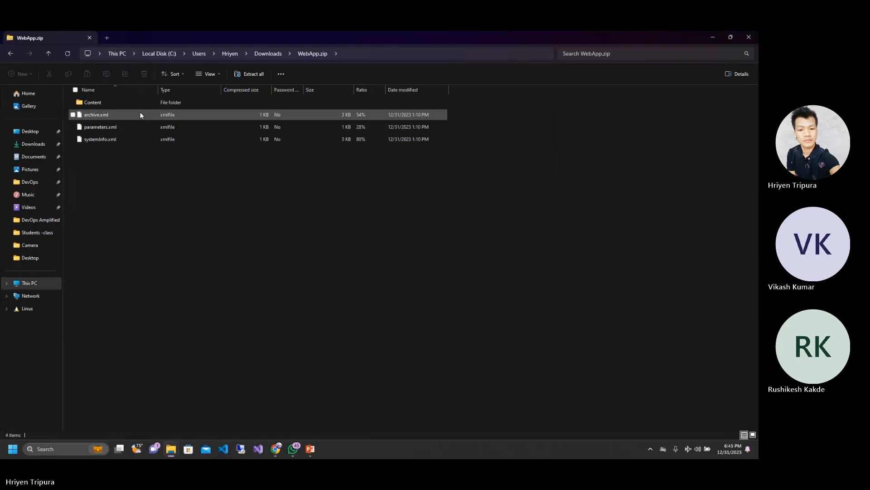
{"action": "double_click", "coordinate": [96, 103]}
{"action": "double_click", "coordinate": [99, 102]}
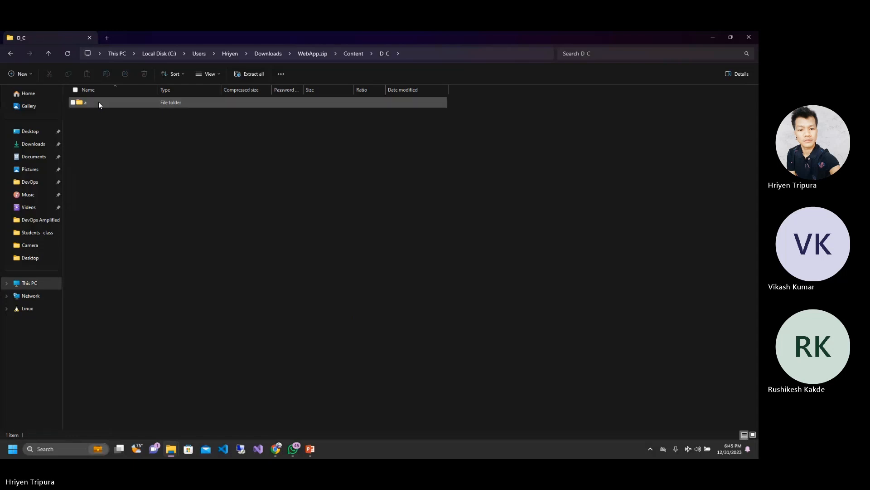
{"action": "double_click", "coordinate": [99, 102]}
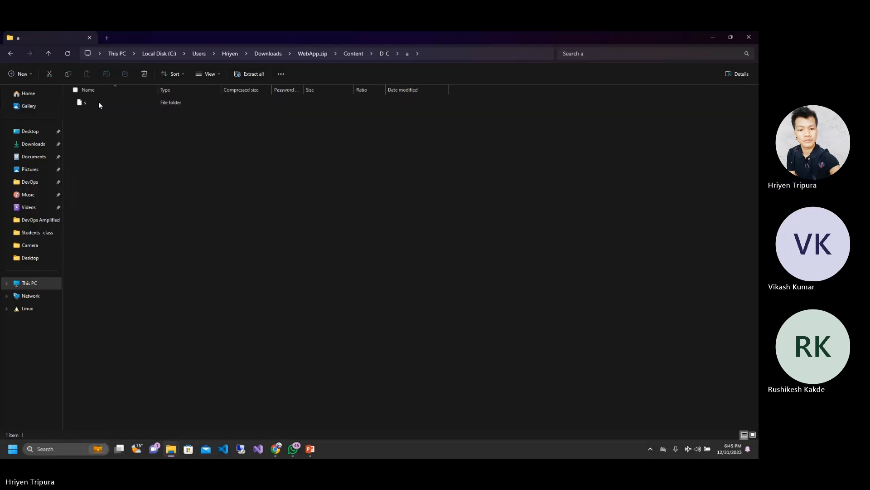
{"action": "double_click", "coordinate": [99, 102]}
{"action": "double_click", "coordinate": [99, 103]}
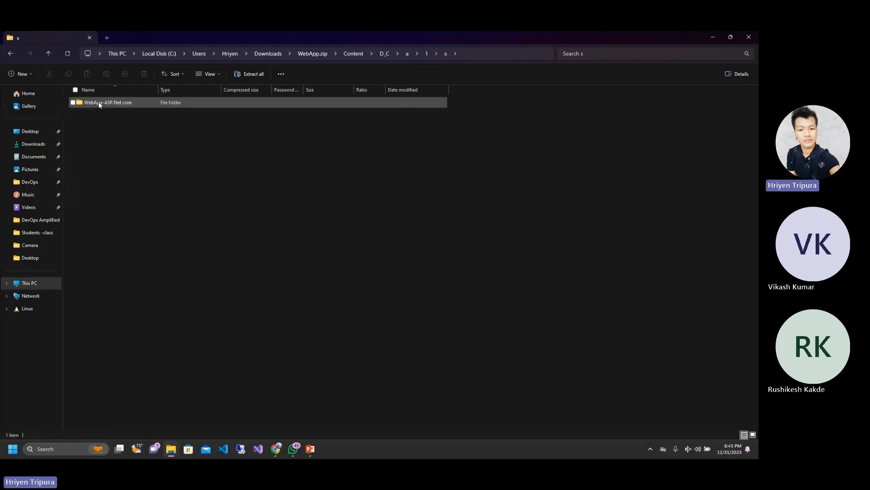
{"action": "double_click", "coordinate": [106, 102]}
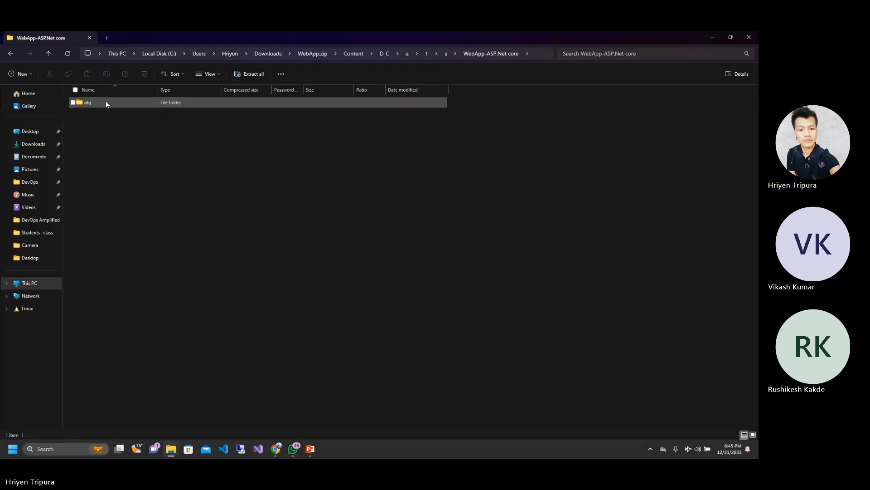
{"action": "double_click", "coordinate": [105, 102]}
{"action": "double_click", "coordinate": [106, 103]}
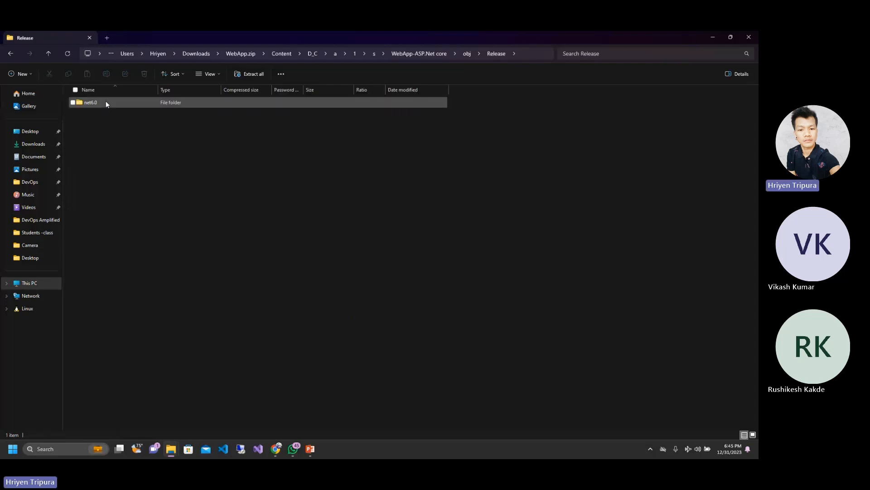
{"action": "double_click", "coordinate": [105, 102]}
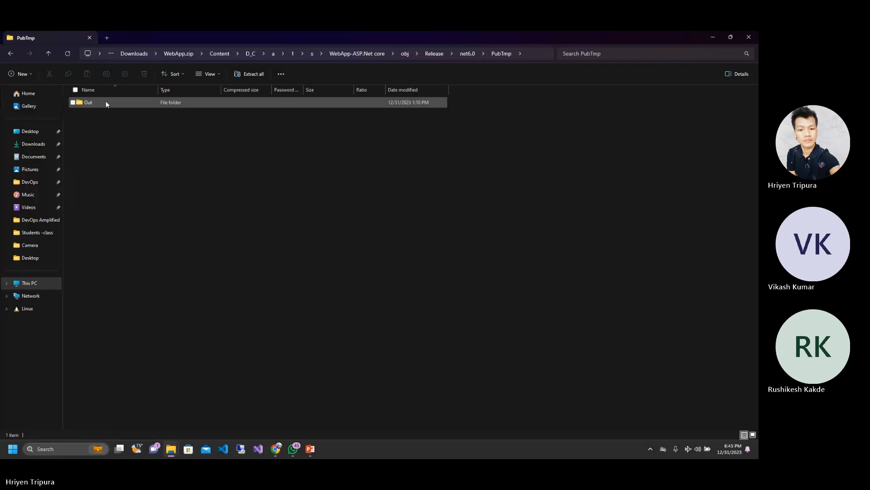
{"action": "double_click", "coordinate": [106, 102]}
{"action": "double_click", "coordinate": [106, 102]}
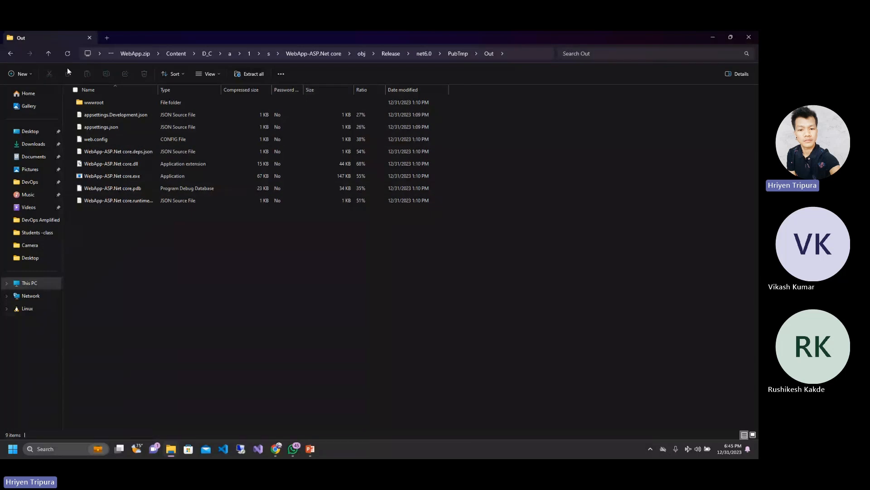
Step: Go back up to the archive's Content folder, then return to the published artifacts page in the browser
{"action": "left_click", "coordinate": [8, 55]}
{"action": "left_click", "coordinate": [9, 54]}
{"action": "left_click", "coordinate": [8, 54]}
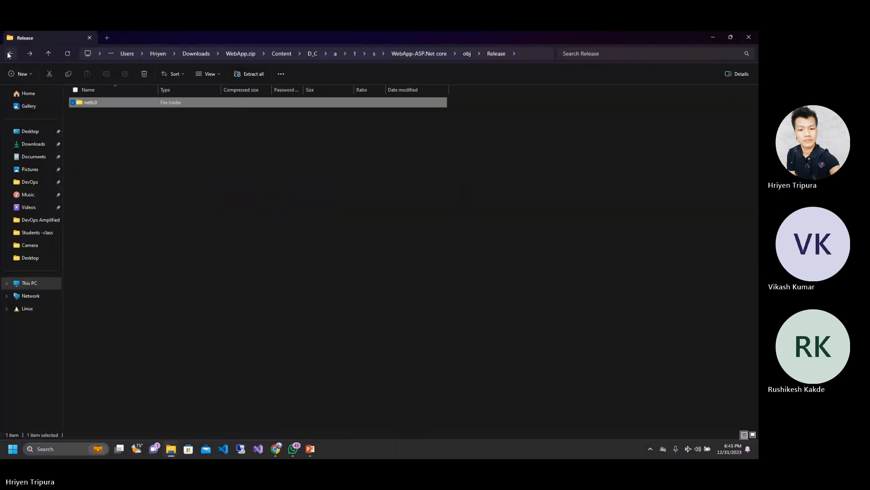
{"action": "left_click", "coordinate": [8, 54]}
{"action": "left_click", "coordinate": [8, 55]}
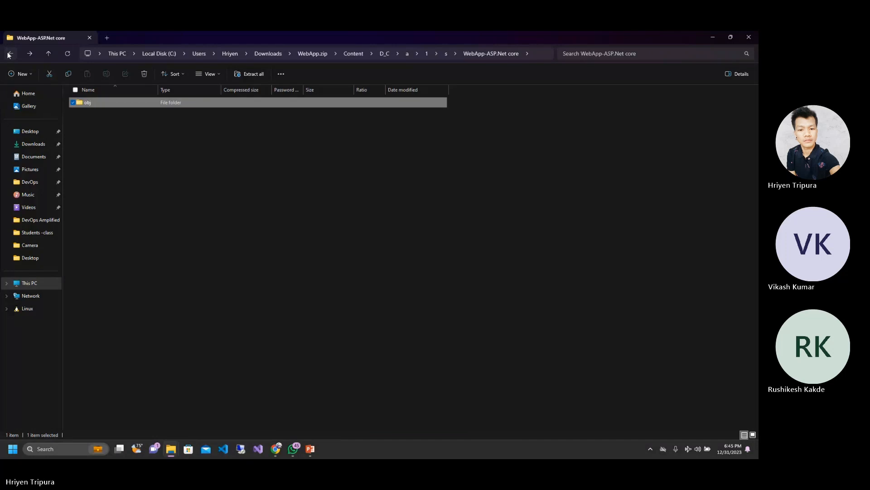
{"action": "left_click", "coordinate": [8, 55]}
{"action": "left_click", "coordinate": [8, 54]}
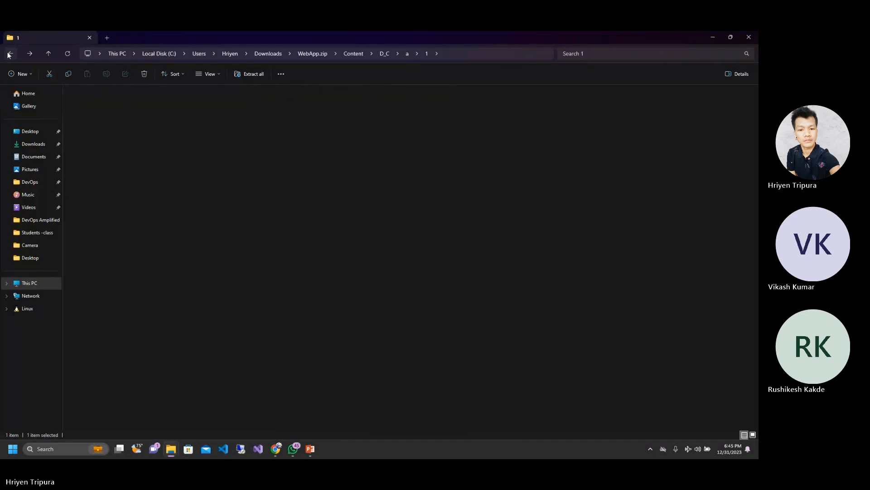
{"action": "left_click", "coordinate": [8, 55]}
{"action": "left_click", "coordinate": [8, 54]}
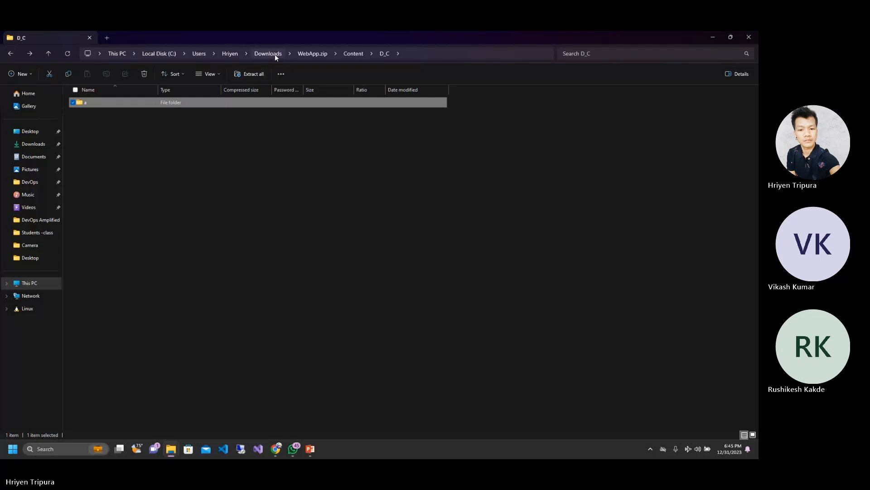
{"action": "left_click", "coordinate": [354, 54]}
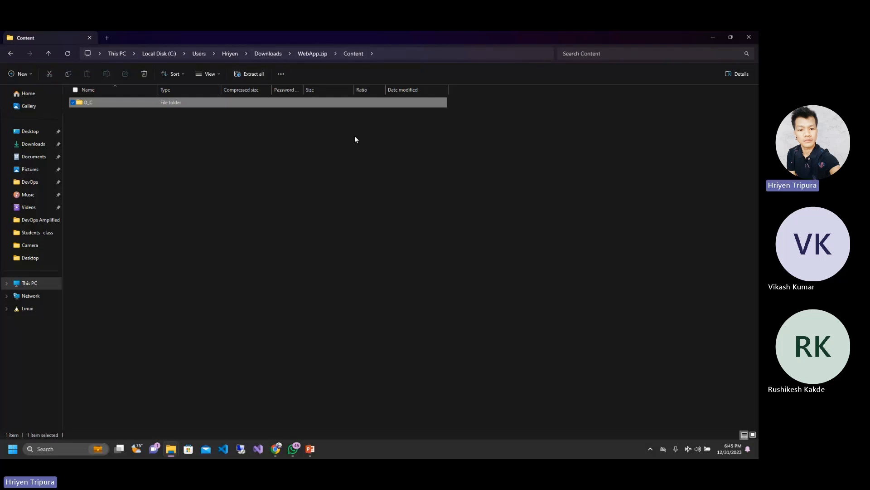
{"action": "left_click", "coordinate": [709, 35]}
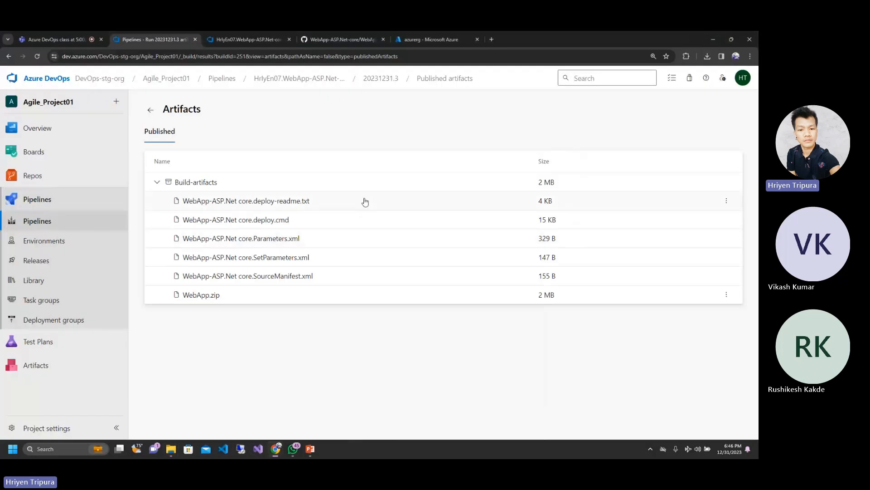
Step: Review the GitHub source folder and the azure-pipelines-2.yml pipeline again, then collapse Build-artifacts on the run's artifacts page
{"action": "left_click", "coordinate": [342, 33]}
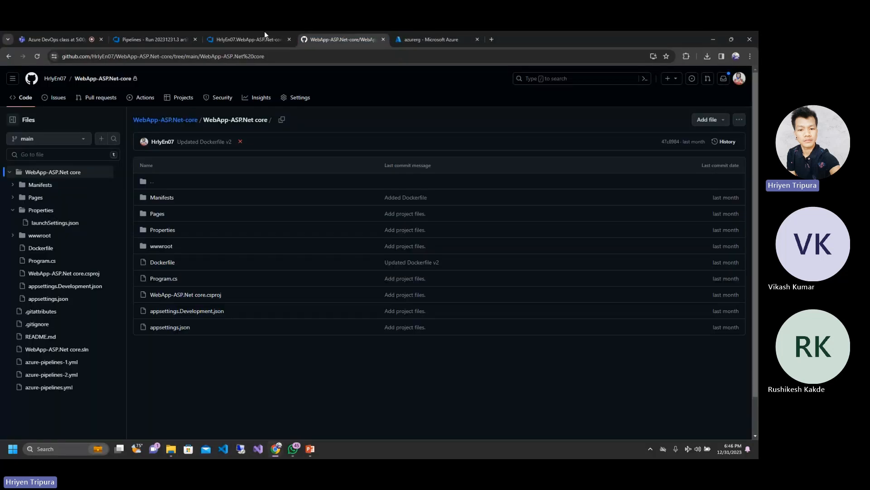
{"action": "left_click", "coordinate": [232, 32]}
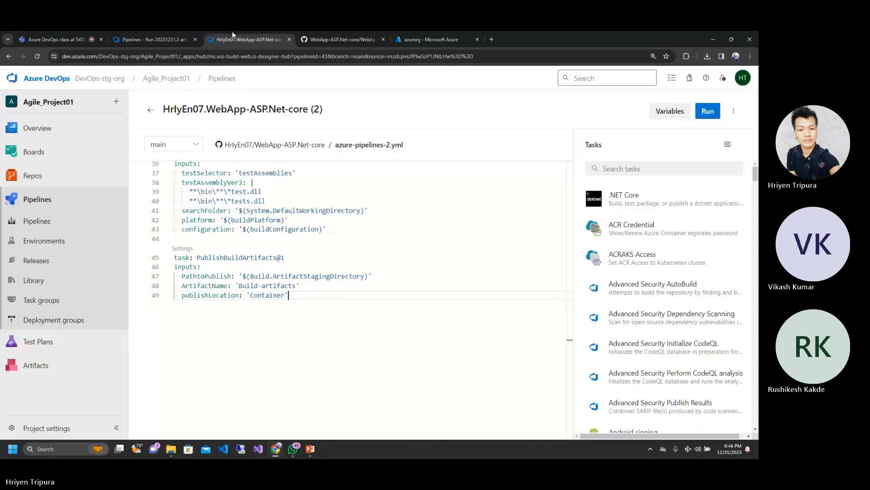
{"action": "left_click", "coordinate": [171, 34]}
{"action": "left_click", "coordinate": [70, 35]}
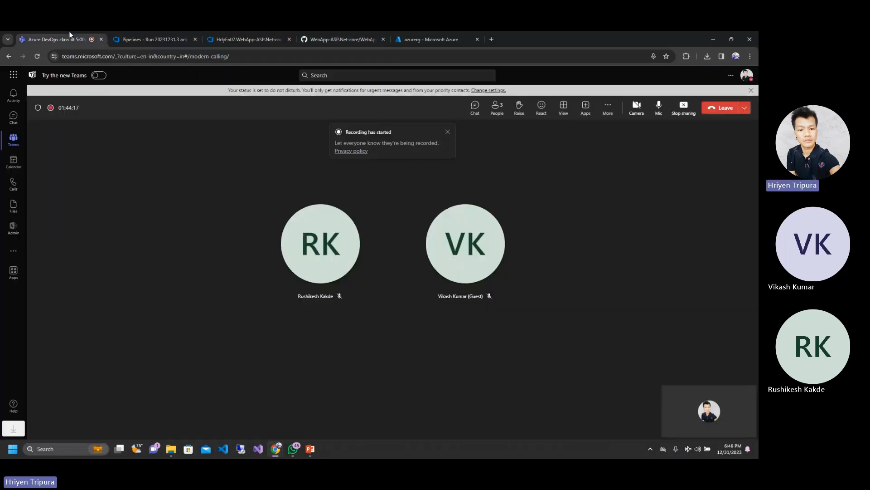
{"action": "left_click", "coordinate": [189, 32]}
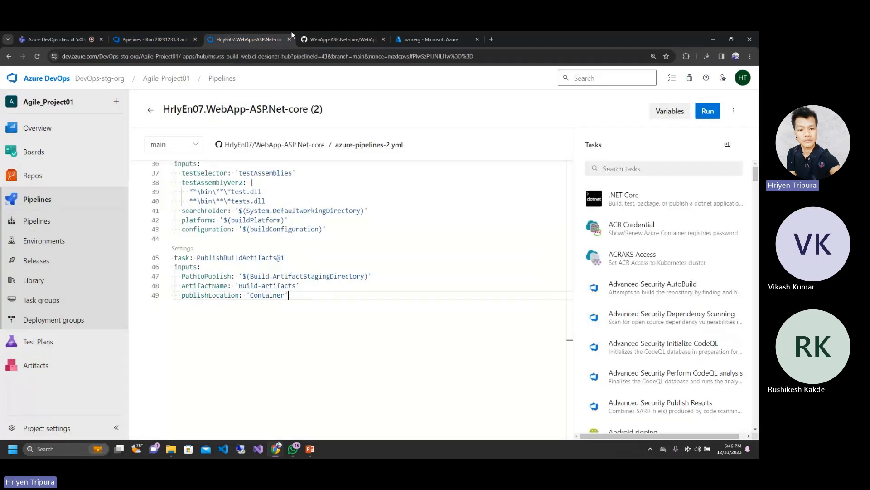
{"action": "left_click", "coordinate": [342, 36]}
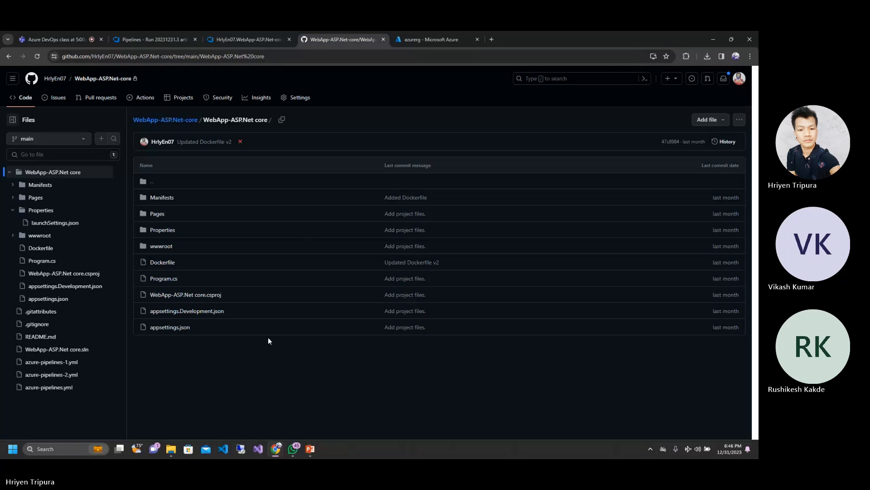
{"action": "left_click", "coordinate": [131, 36]}
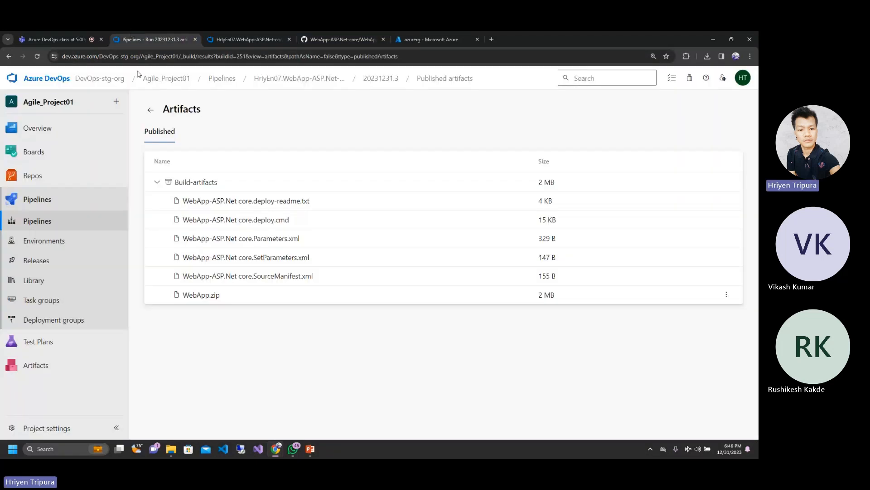
{"action": "left_click", "coordinate": [157, 182]}
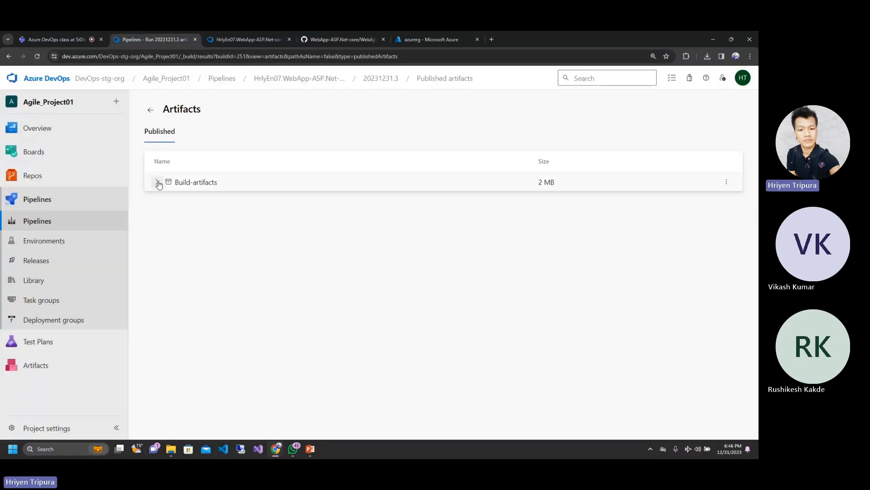
Step: Look through the project's release pipelines and its list of recently run build pipelines
{"action": "left_click", "coordinate": [39, 260]}
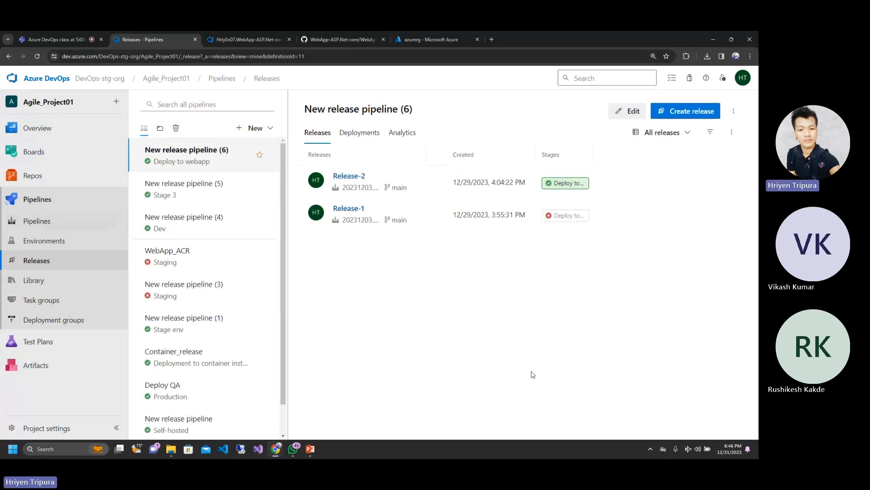
{"action": "left_click", "coordinate": [40, 222]}
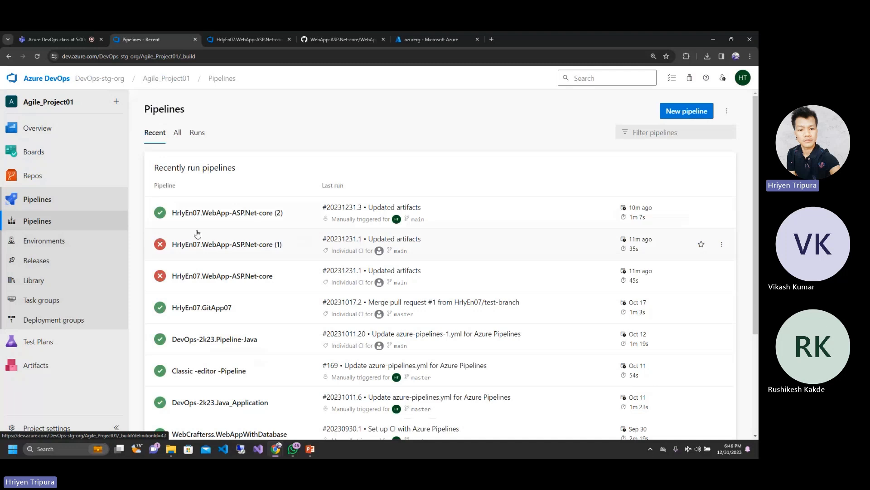
{"action": "left_click", "coordinate": [35, 224]}
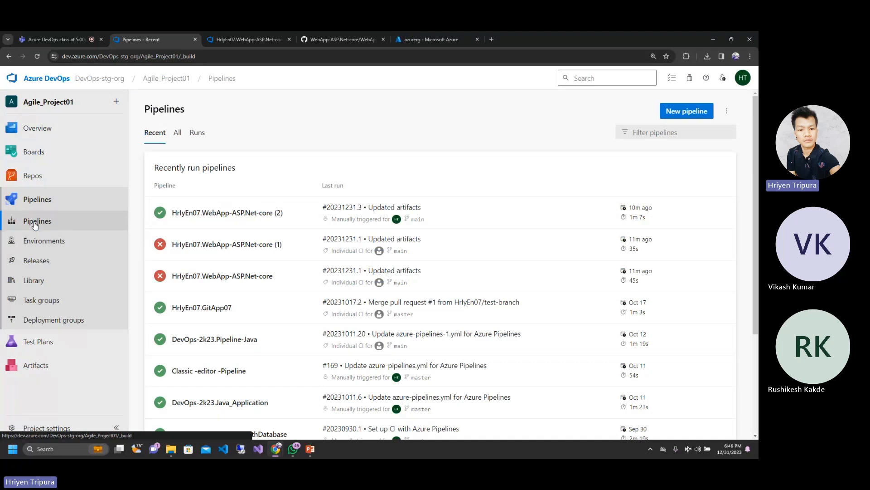
Step: Create a new release pipeline in Agile_Project01, starting its first stage with an empty job
{"action": "left_click", "coordinate": [39, 262]}
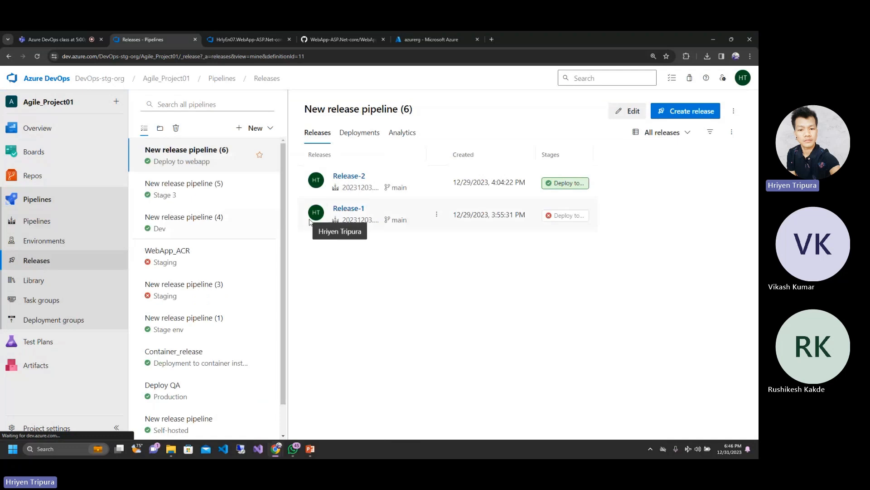
{"action": "left_click", "coordinate": [265, 130]}
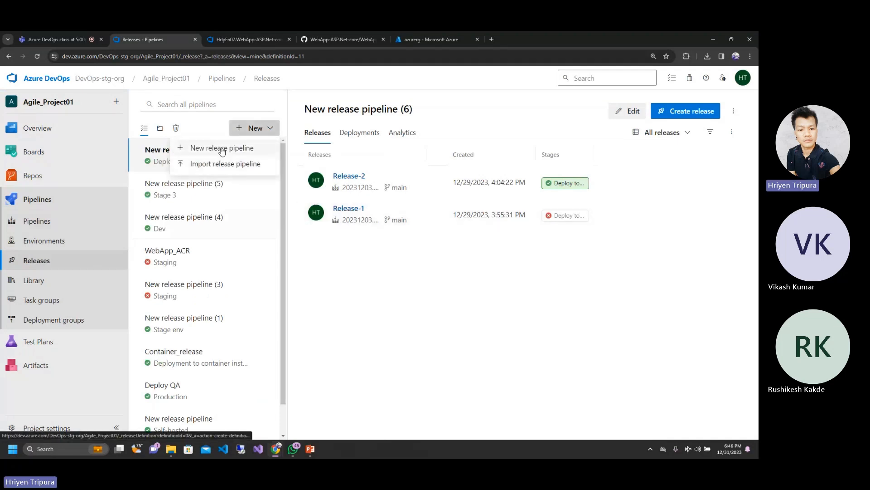
{"action": "left_click", "coordinate": [222, 149]}
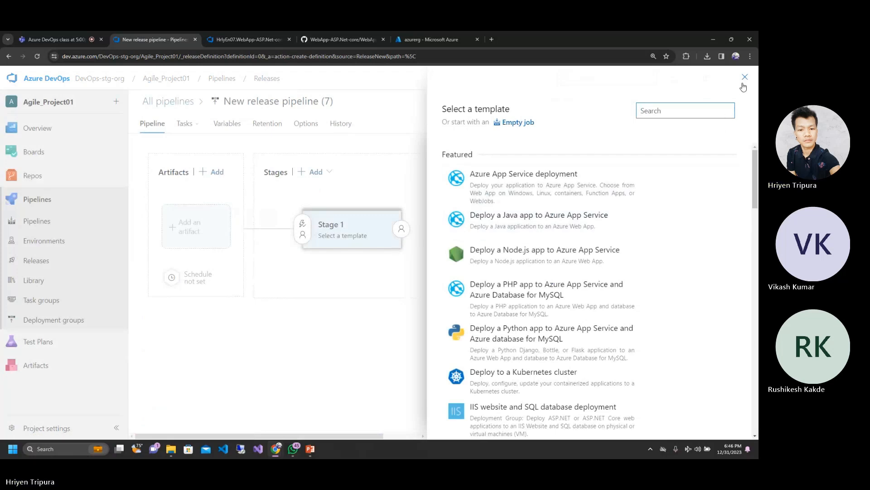
{"action": "mouse_move", "coordinate": [536, 176]}
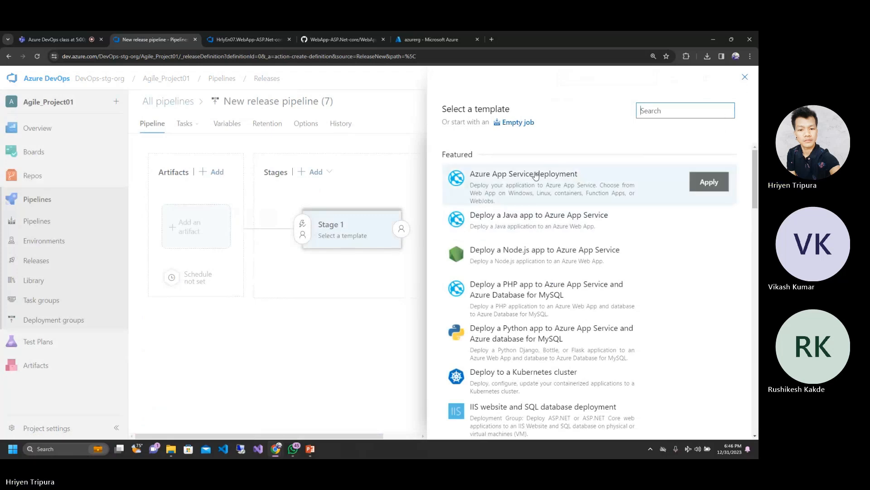
{"action": "left_click", "coordinate": [521, 124]}
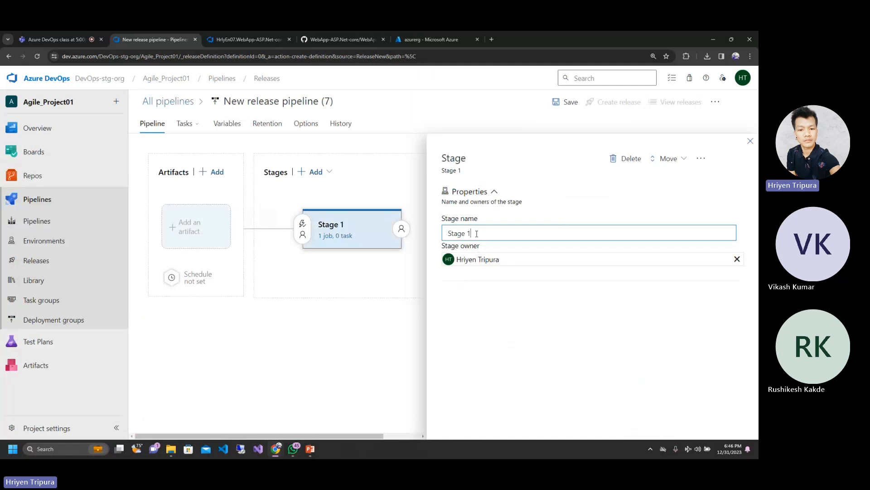
Step: Rename the release pipeline's first stage as Staging and close the stage properties
{"action": "triple_click", "coordinate": [476, 234]}
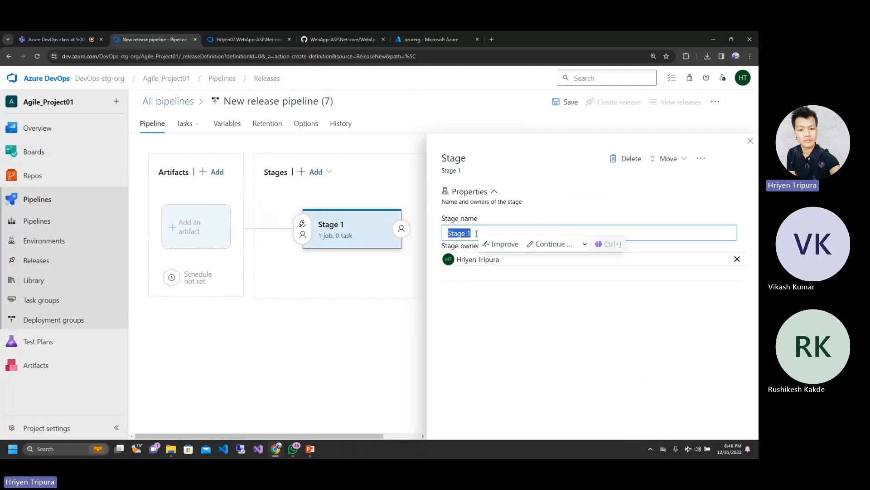
{"action": "type", "text": "S"}
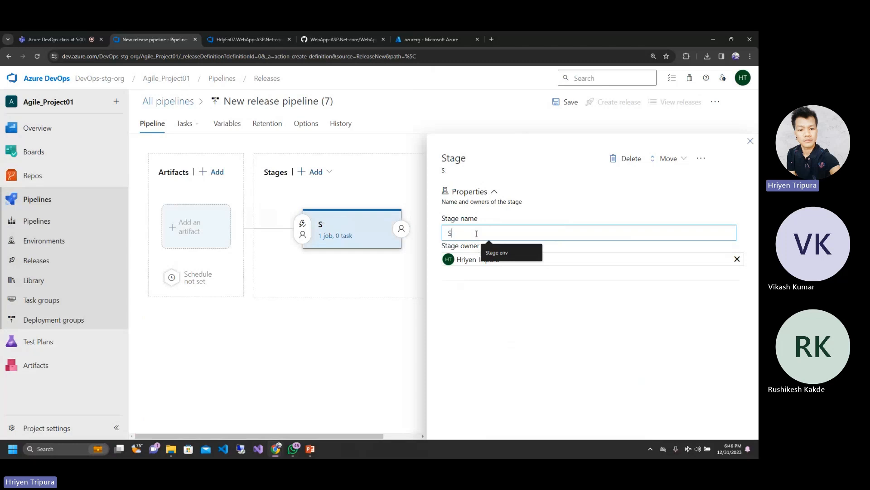
{"action": "type", "text": "ta"}
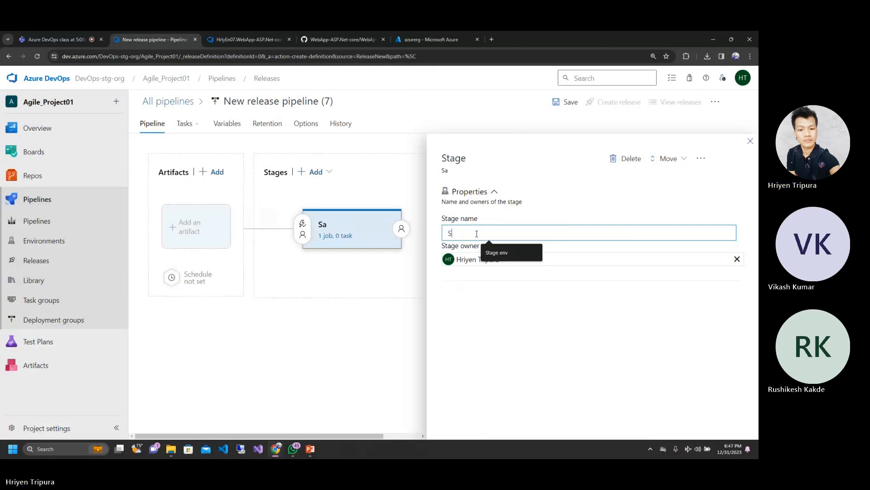
{"action": "type", "text": "ging"}
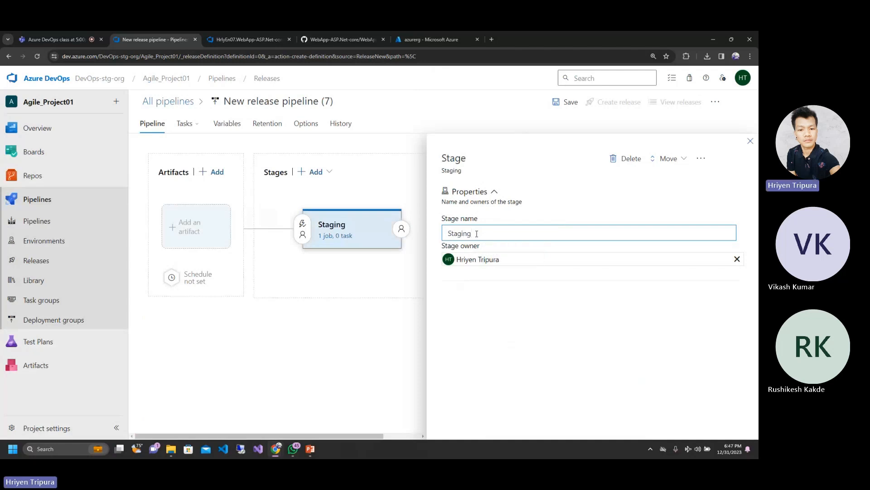
{"action": "left_click", "coordinate": [750, 142]}
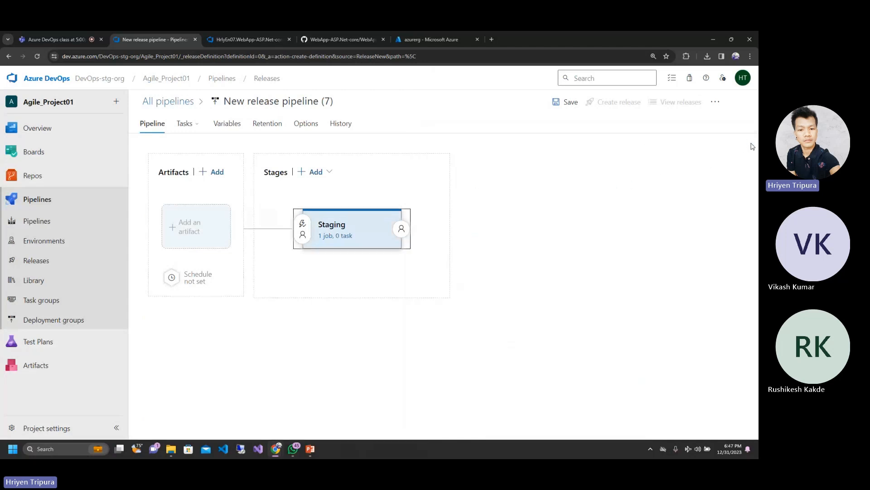
Step: Start adding a Build artifact from Agile_Project01 to the release, with the unnumbered WebApp-ASP.Net-core build pipeline as its source
{"action": "left_click", "coordinate": [193, 226]}
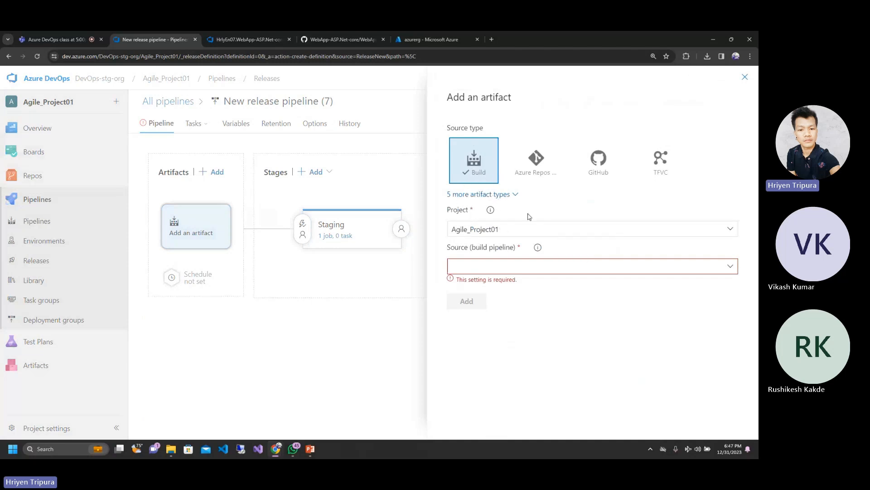
{"action": "left_click", "coordinate": [730, 231]}
{"action": "left_click", "coordinate": [730, 230]}
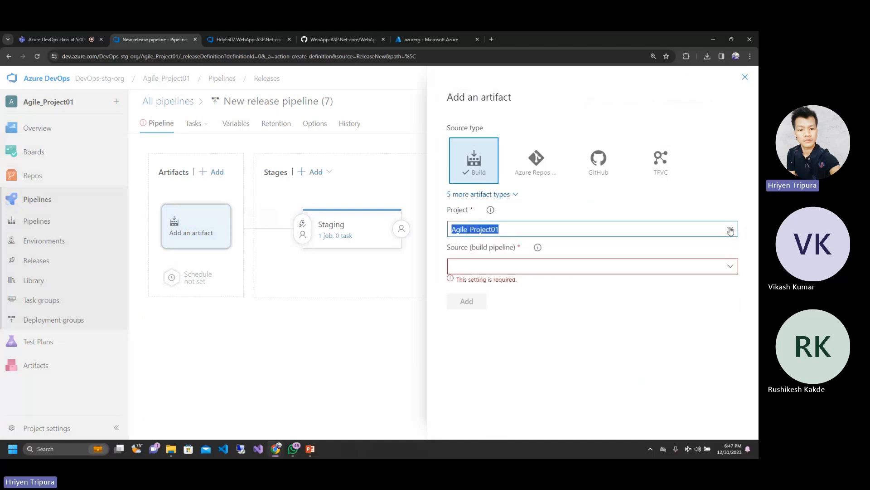
{"action": "left_click", "coordinate": [730, 267]}
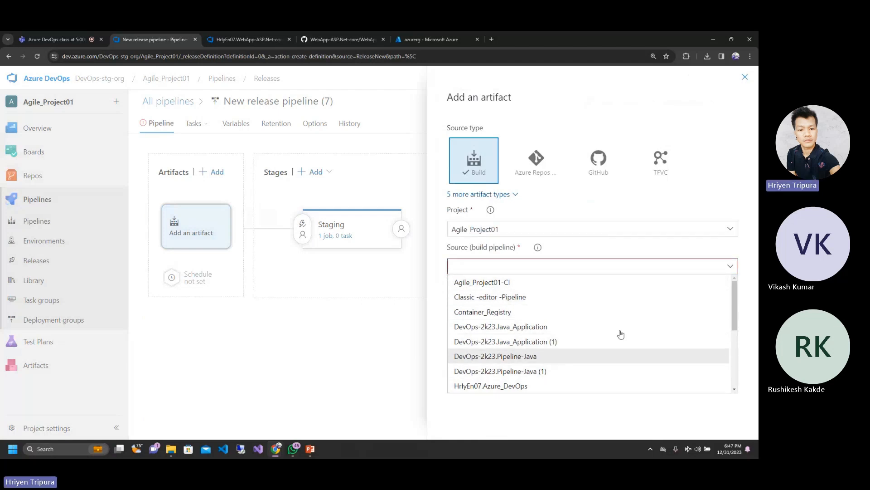
{"action": "left_click_drag", "start_coordinate": [737, 309], "coordinate": [737, 347]}
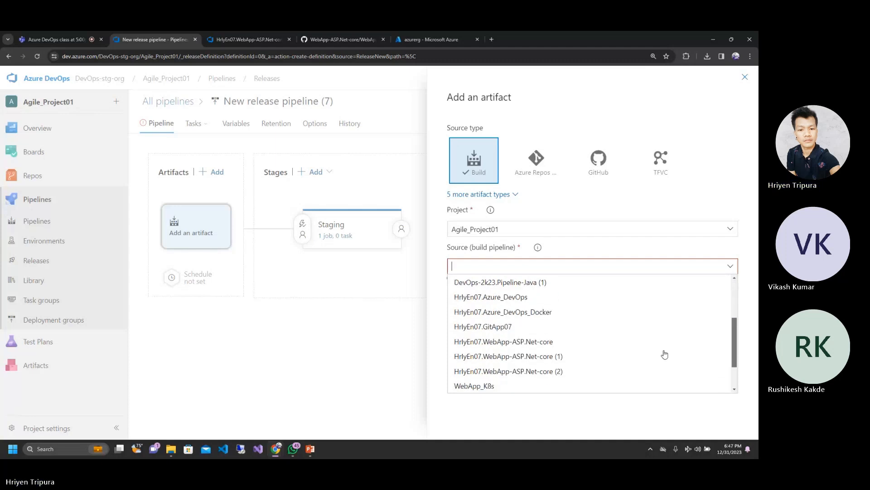
{"action": "left_click", "coordinate": [545, 342]}
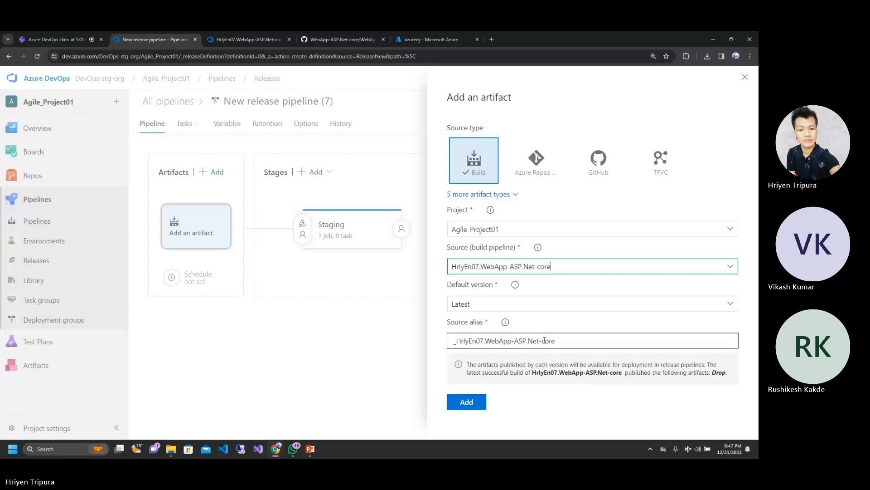
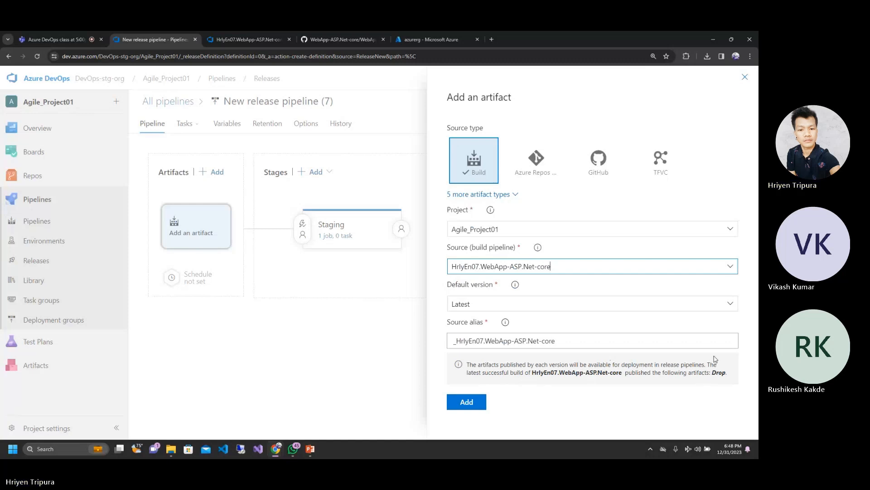
Step: Change the artifact's source build pipeline to WebApp-ASP.Net-core (2), leaving Latest as the default version
{"action": "left_click", "coordinate": [730, 304]}
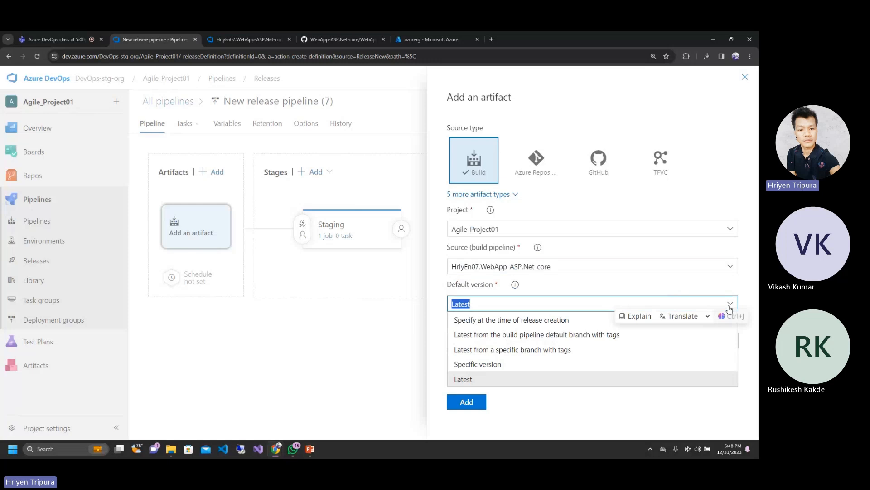
{"action": "left_click", "coordinate": [730, 305]}
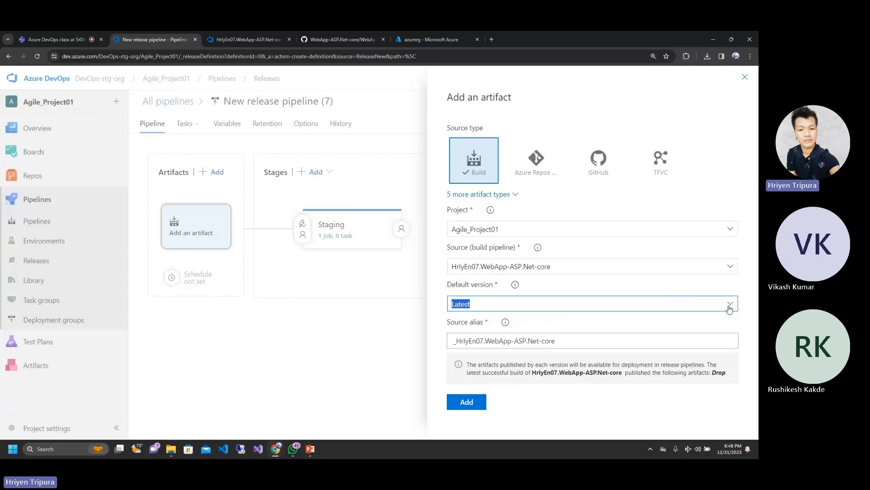
{"action": "left_click", "coordinate": [730, 267]}
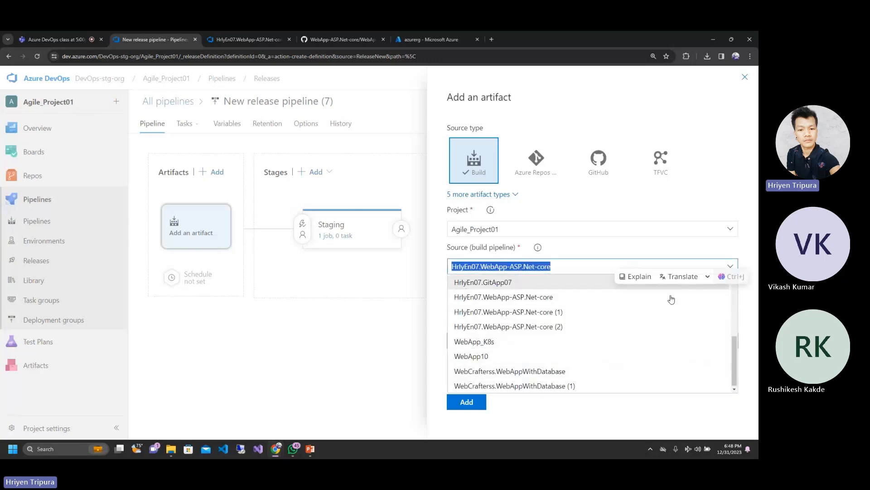
{"action": "left_click", "coordinate": [560, 314]}
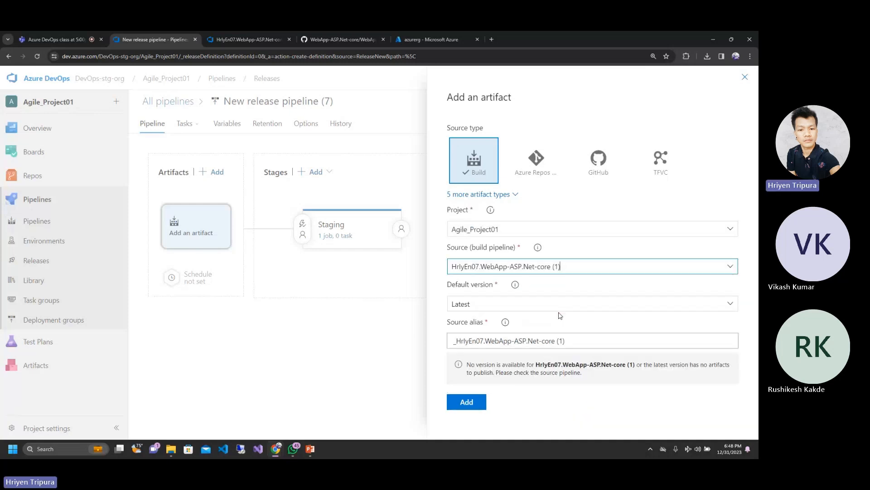
{"action": "left_click", "coordinate": [726, 267]}
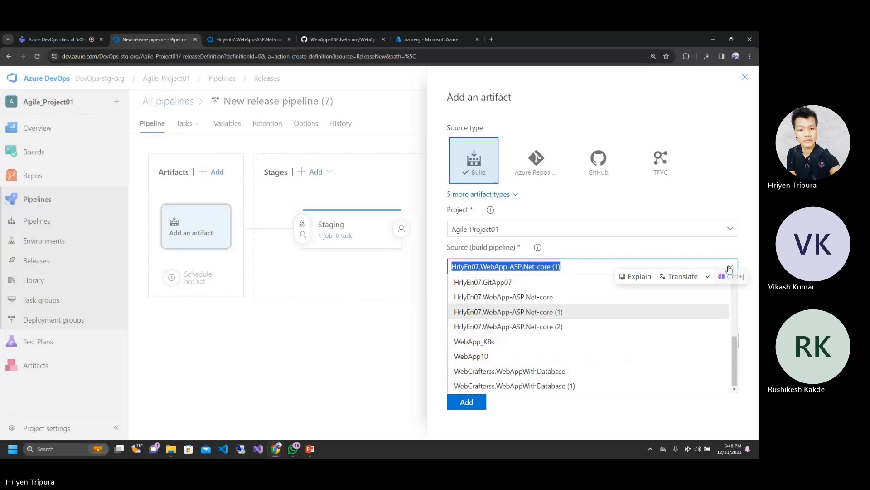
{"action": "left_click", "coordinate": [543, 327]}
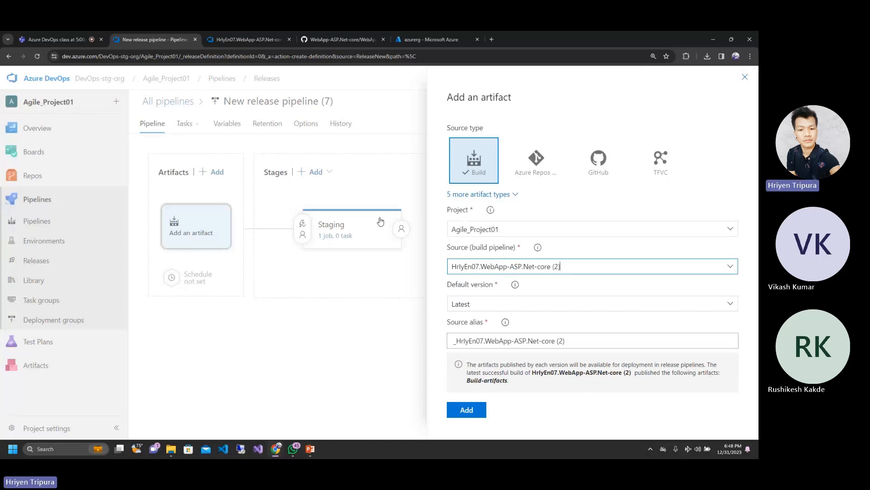
Step: Check the published artifacts of run #20231231.3 in the WebApp-ASP.Net-core (2) build pipeline, and return to the new release pipeline
{"action": "left_click", "coordinate": [233, 34]}
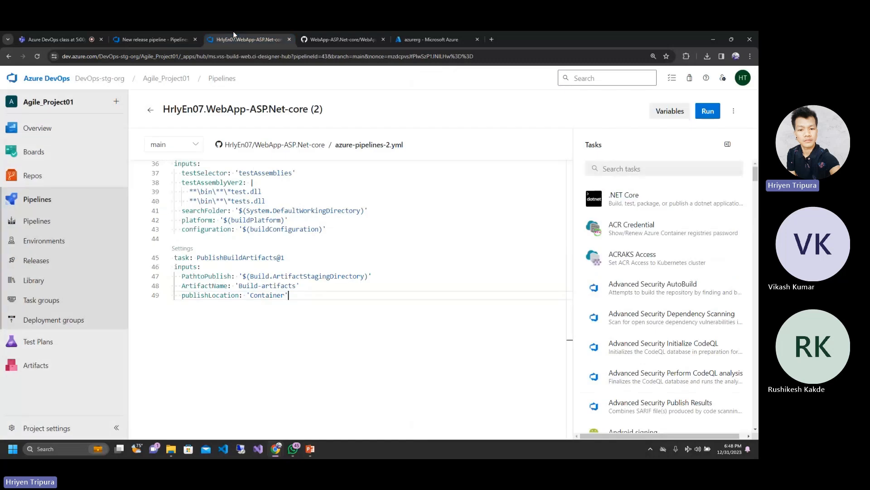
{"action": "left_click", "coordinate": [155, 32]}
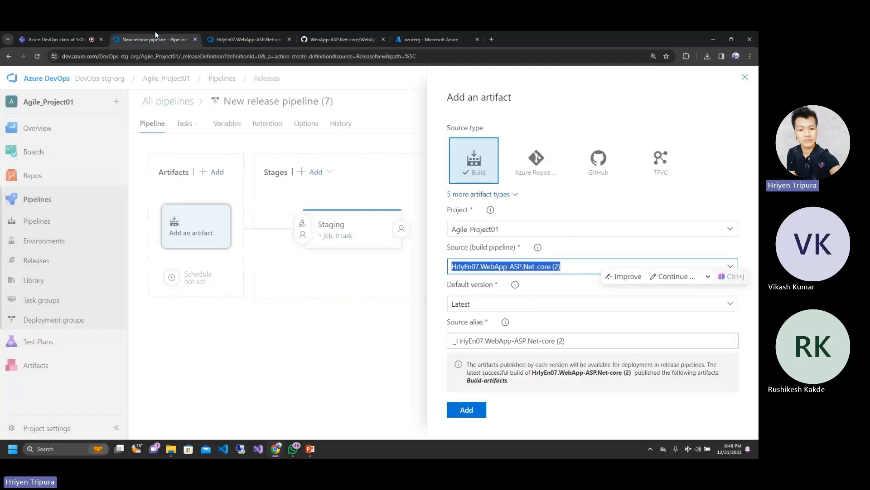
{"action": "left_click", "coordinate": [241, 32]}
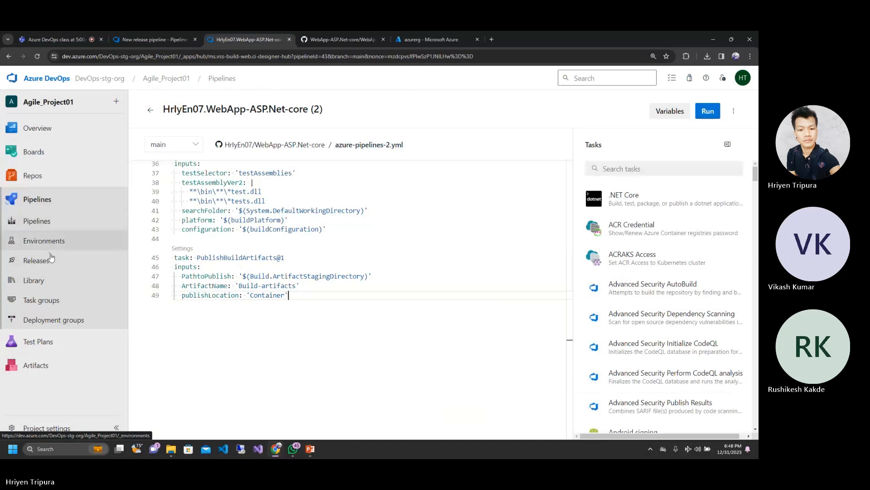
{"action": "left_click", "coordinate": [36, 222]}
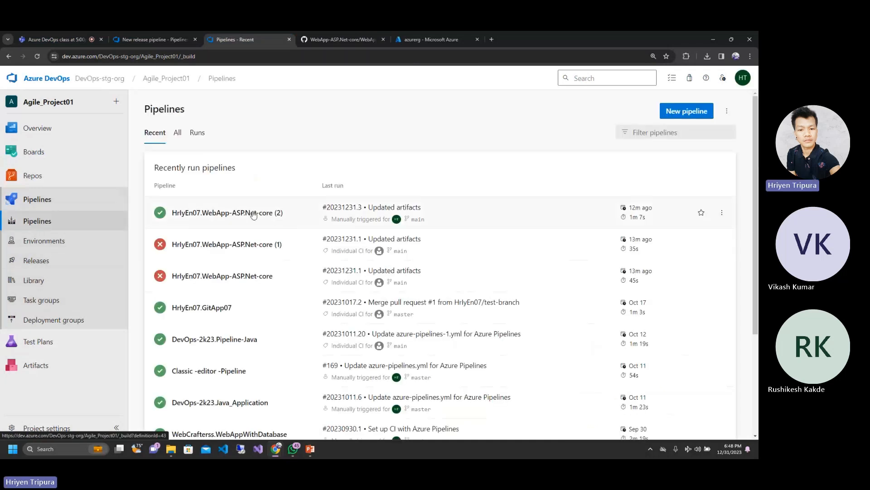
{"action": "left_click", "coordinate": [235, 213]}
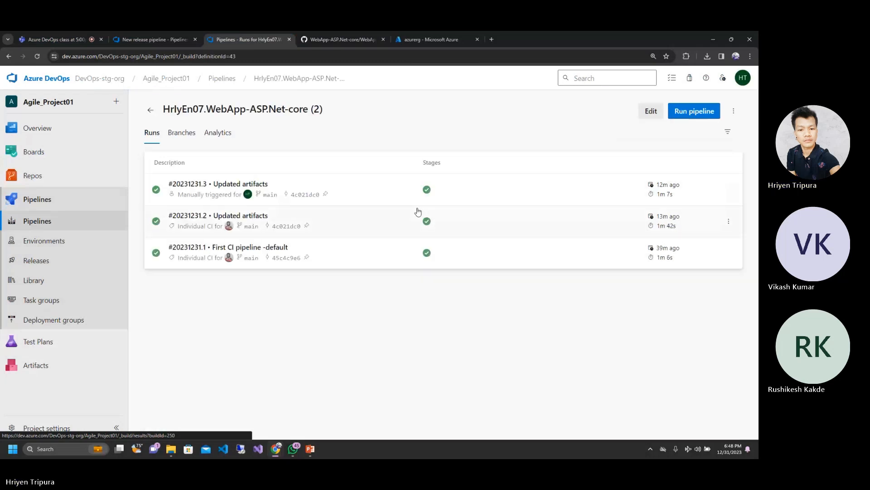
{"action": "left_click", "coordinate": [222, 181]}
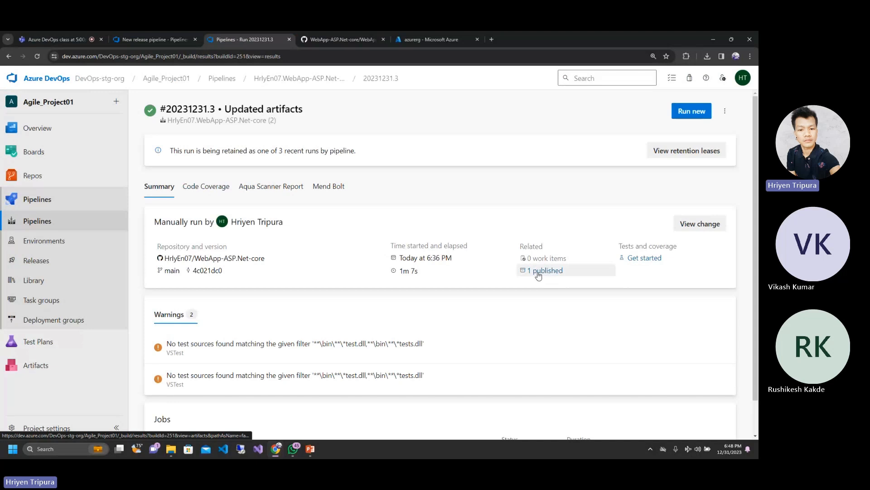
{"action": "left_click", "coordinate": [537, 268]}
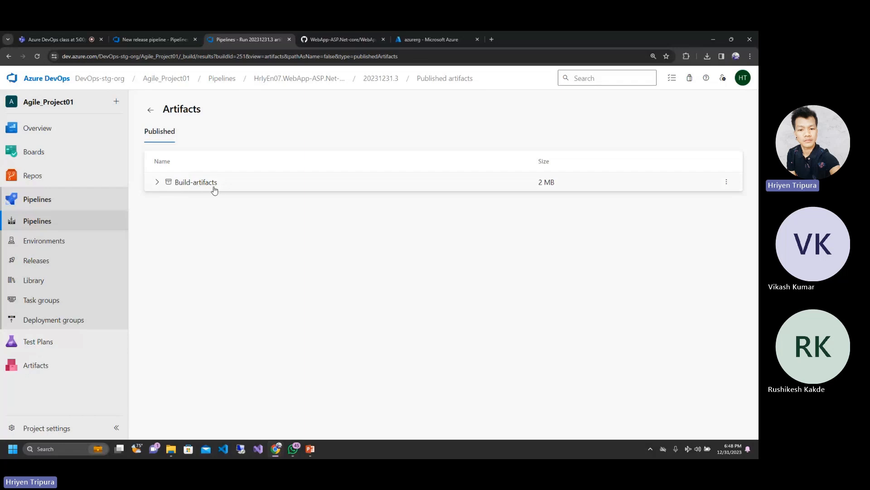
{"action": "left_click", "coordinate": [313, 32]}
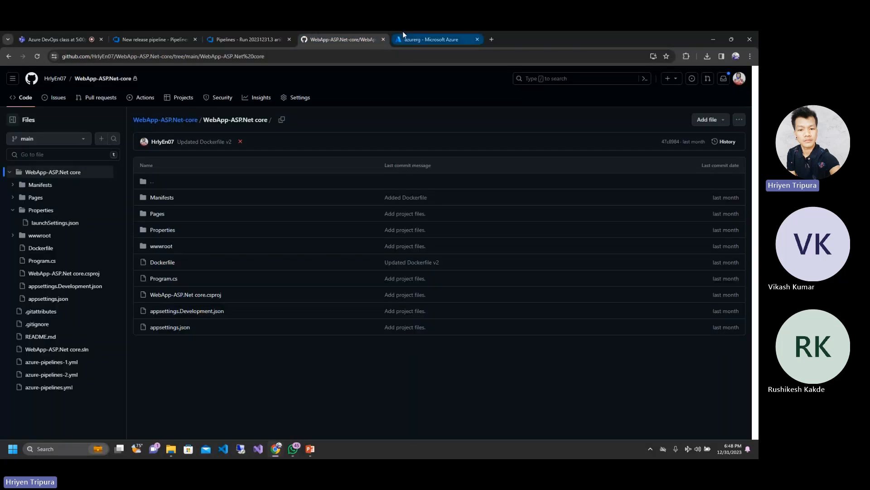
{"action": "left_click", "coordinate": [143, 32]}
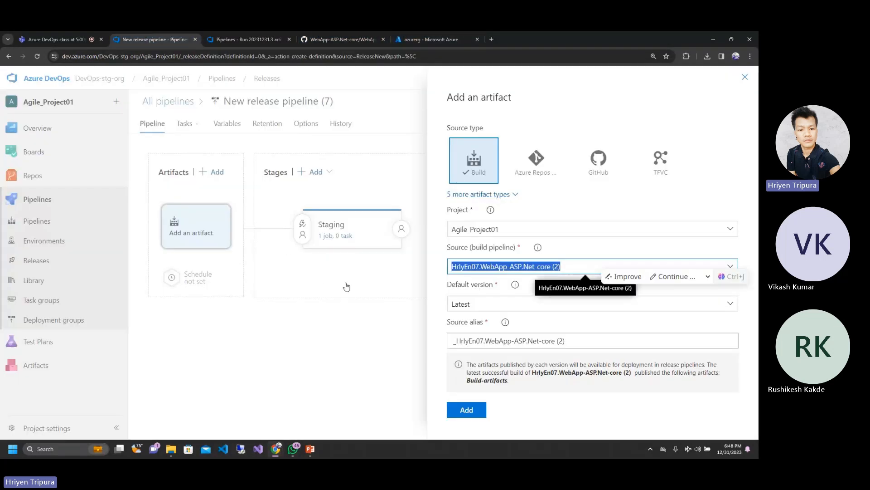
Step: Add the WebApp-ASP.Net-core (2) build artifact to the release pipeline and check the Staging stage's properties
{"action": "left_click", "coordinate": [346, 313]}
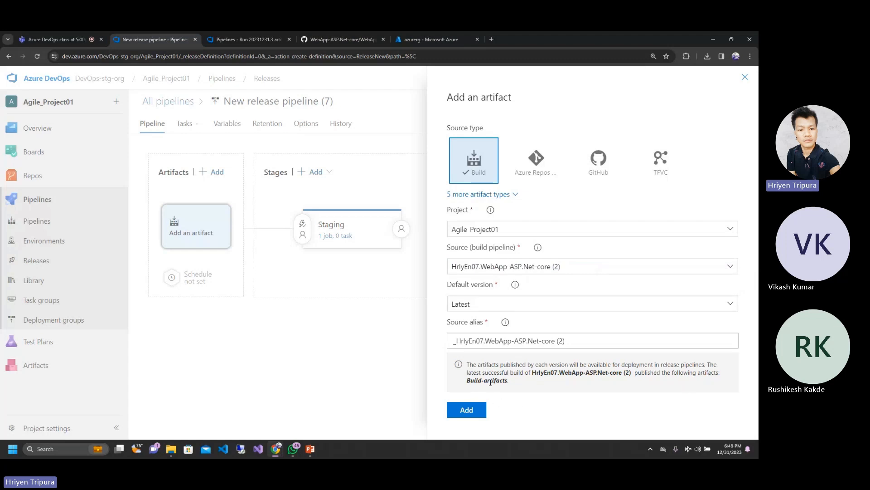
{"action": "left_click", "coordinate": [466, 410]}
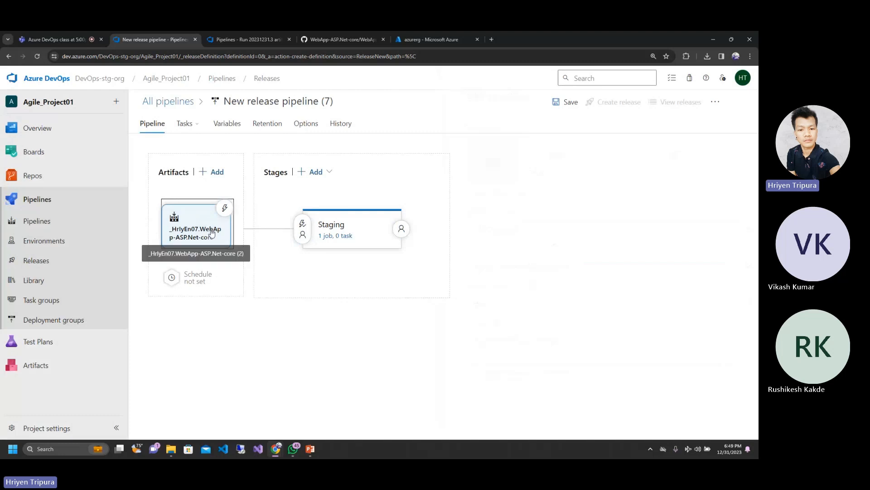
{"action": "left_click", "coordinate": [348, 229]}
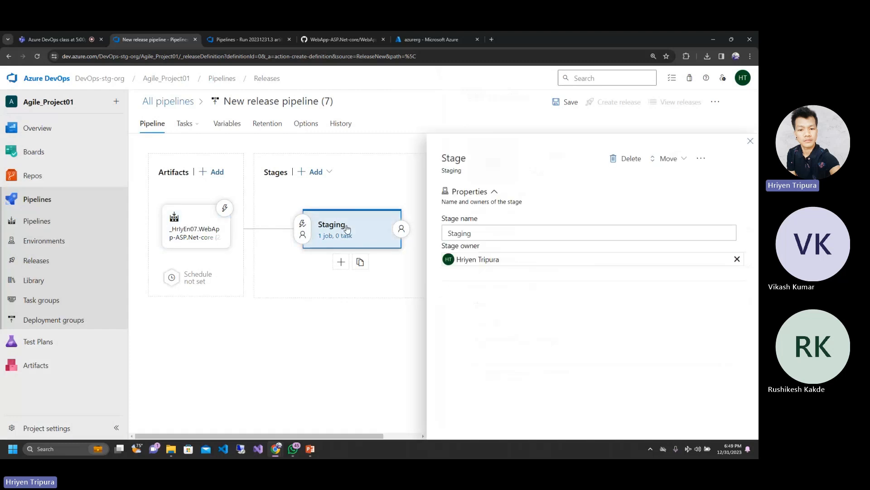
{"action": "left_click", "coordinate": [750, 141]}
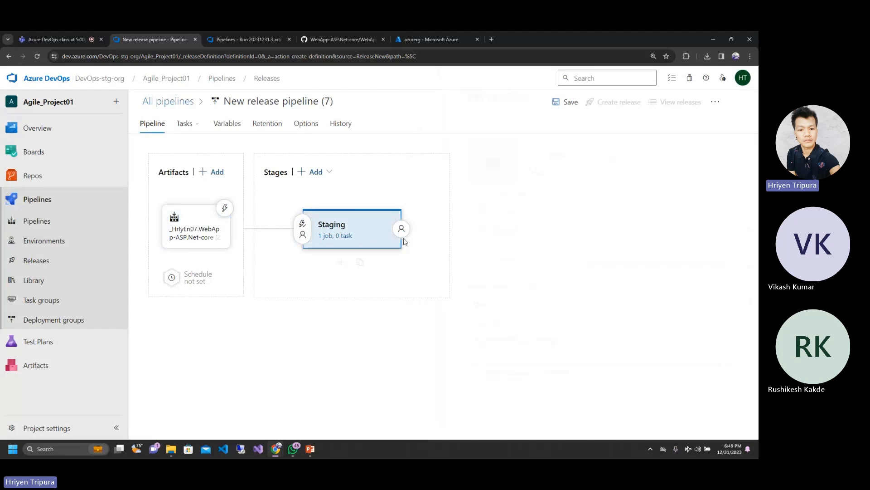
Step: Add a second stage after Staging, searching the templates for "web app" and applying Azure App Service deployment
{"action": "left_click", "coordinate": [342, 261]}
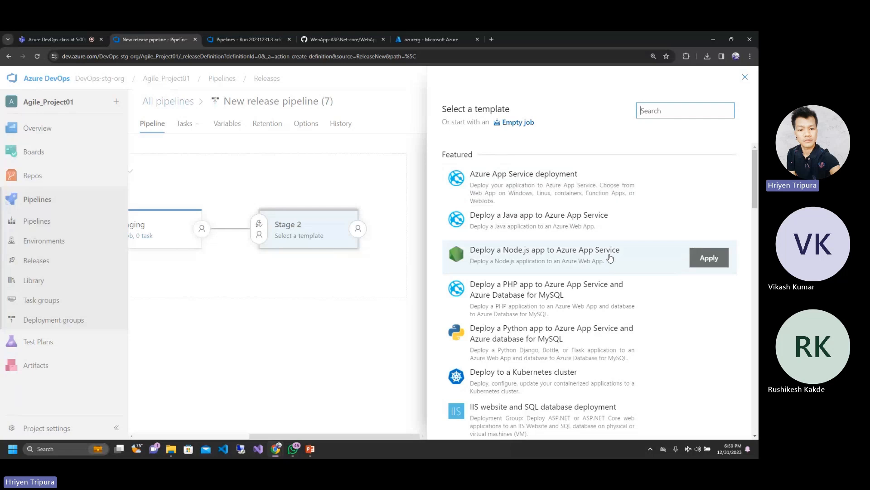
{"action": "scroll", "coordinate": [610, 257], "scroll_direction": "down", "scroll_amount": 2}
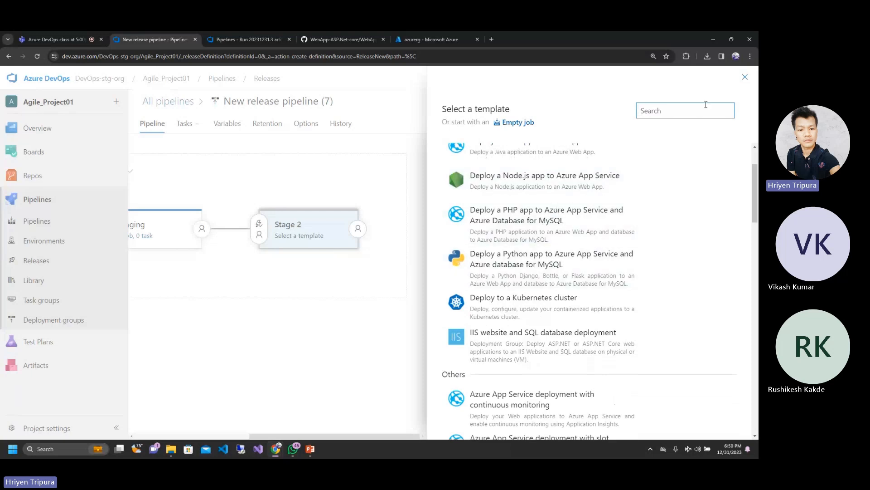
{"action": "left_click", "coordinate": [672, 112]}
{"action": "type", "text": "weba"}
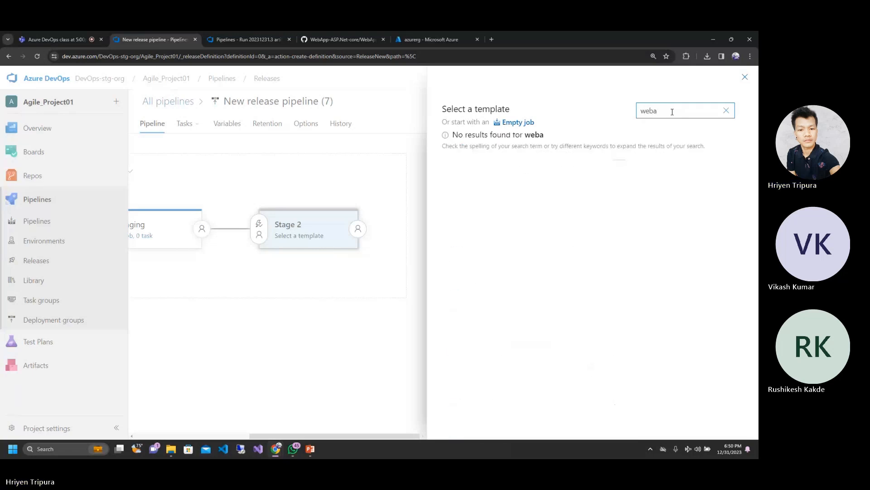
{"action": "key", "text": "BackSpace"}
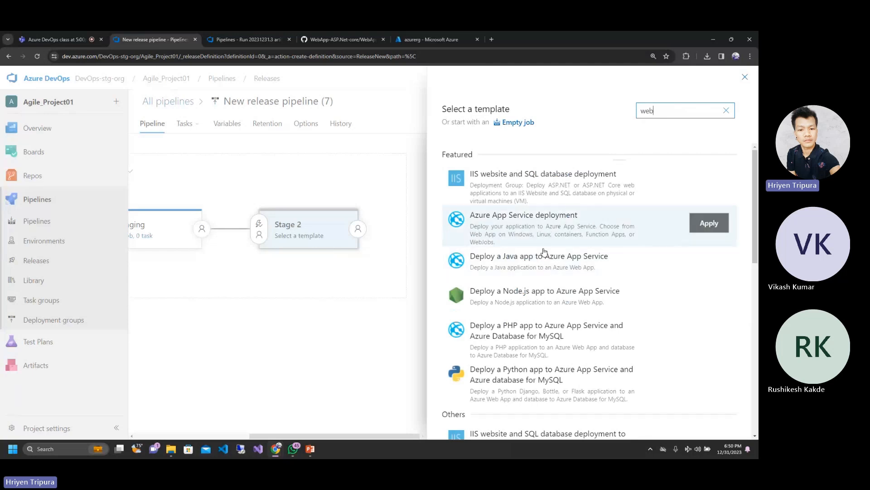
{"action": "scroll", "coordinate": [525, 335], "scroll_direction": "down", "scroll_amount": 2}
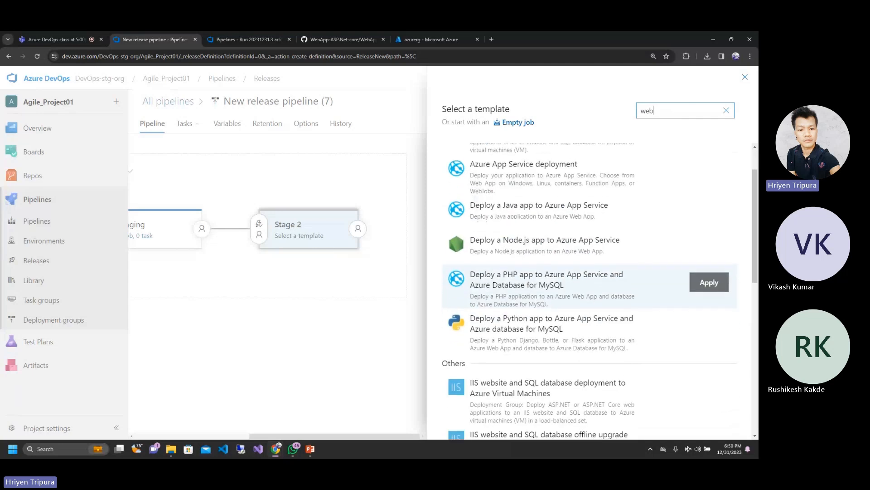
{"action": "scroll", "coordinate": [526, 335], "scroll_direction": "down", "scroll_amount": 1}
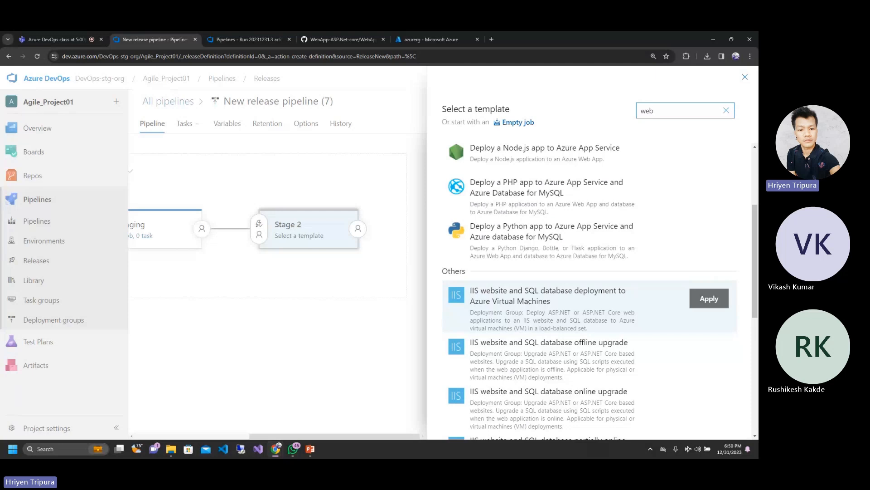
{"action": "scroll", "coordinate": [528, 306], "scroll_direction": "down", "scroll_amount": 5}
{"action": "scroll", "coordinate": [539, 290], "scroll_direction": "down", "scroll_amount": 2}
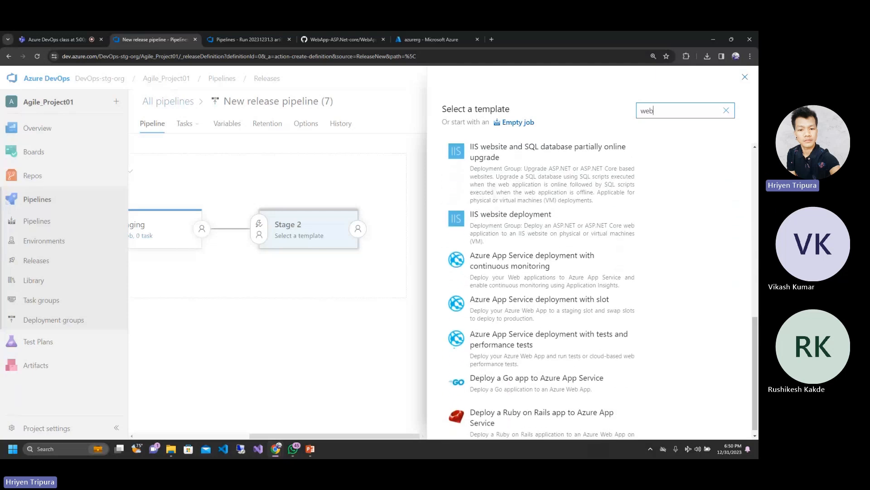
{"action": "scroll", "coordinate": [586, 173], "scroll_direction": "up", "scroll_amount": 10}
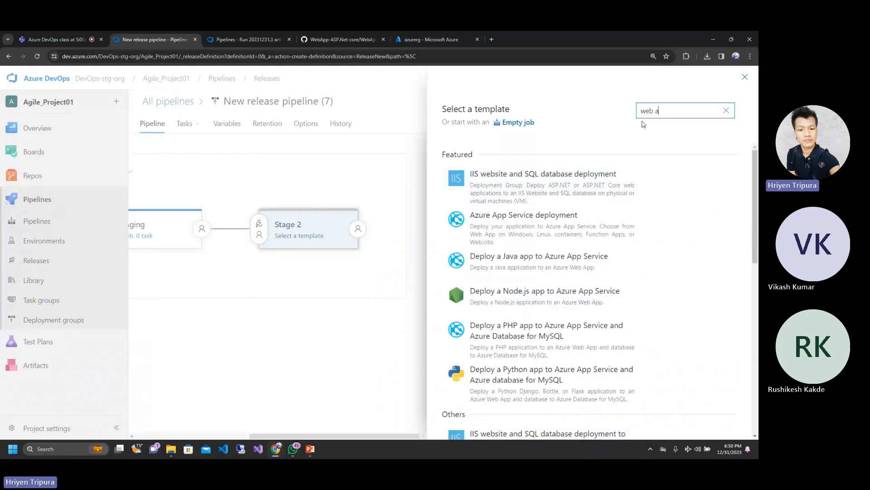
{"action": "type", "text": "pp"}
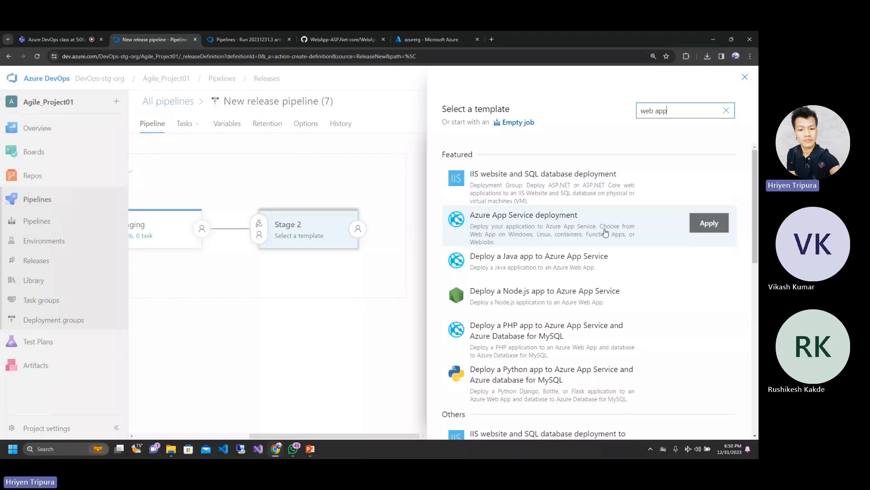
{"action": "left_click", "coordinate": [557, 230]}
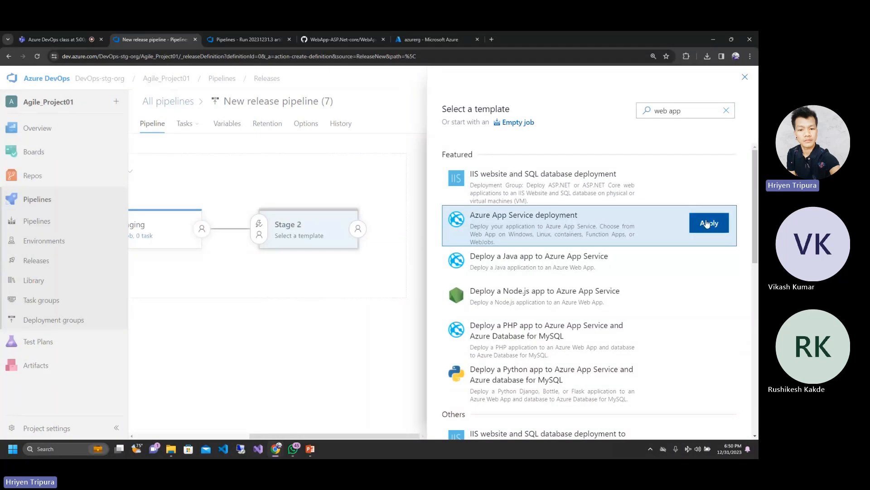
{"action": "left_click", "coordinate": [708, 222]}
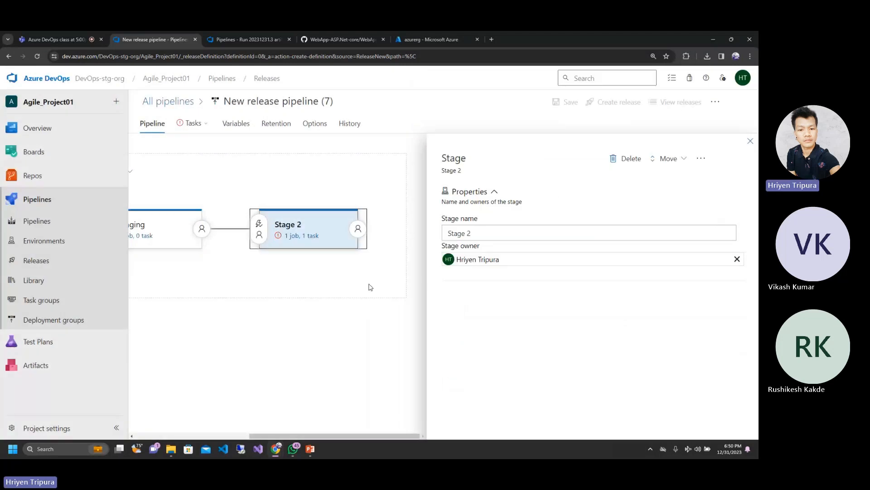
Step: Review the second stage's properties in the pipeline diagram and open its tasks to examine the App Service deployment parameters
{"action": "left_click", "coordinate": [300, 245]}
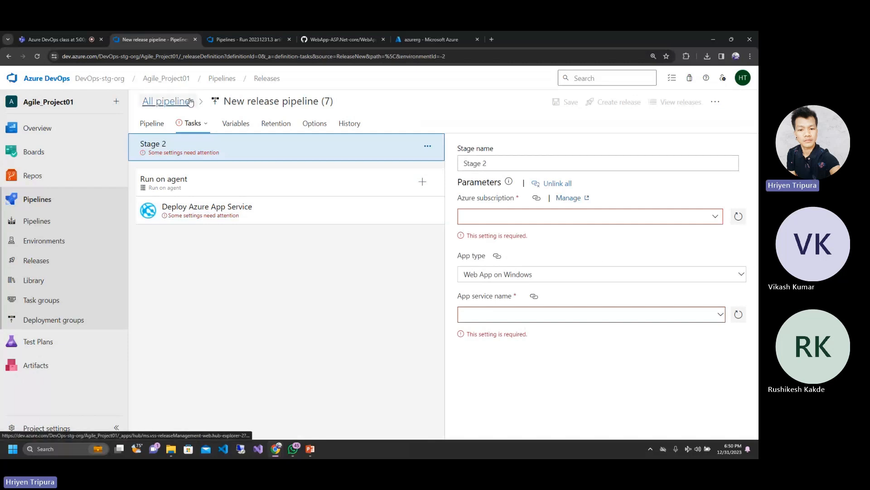
{"action": "left_click", "coordinate": [158, 124]}
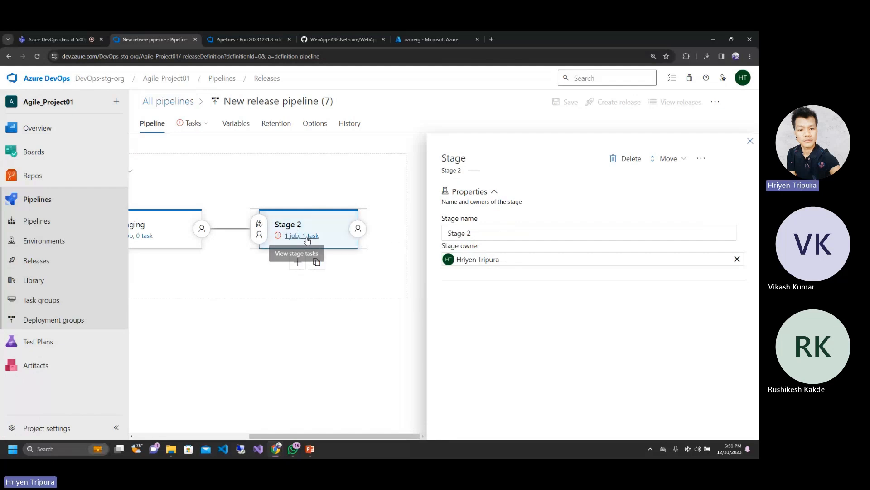
{"action": "left_click", "coordinate": [294, 227]}
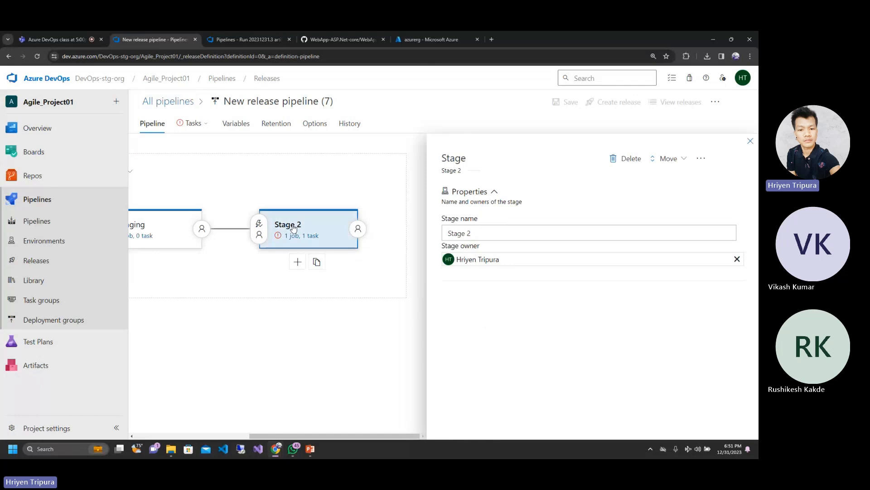
{"action": "left_click", "coordinate": [750, 141]}
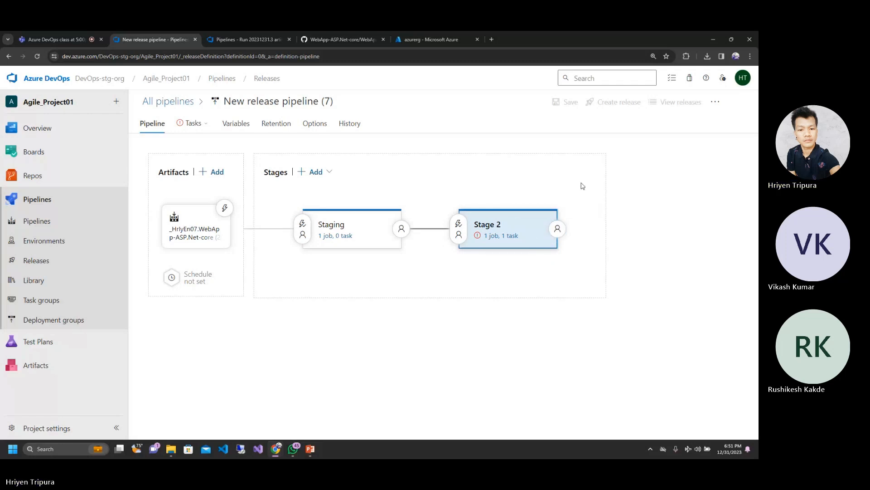
{"action": "left_click", "coordinate": [488, 236]}
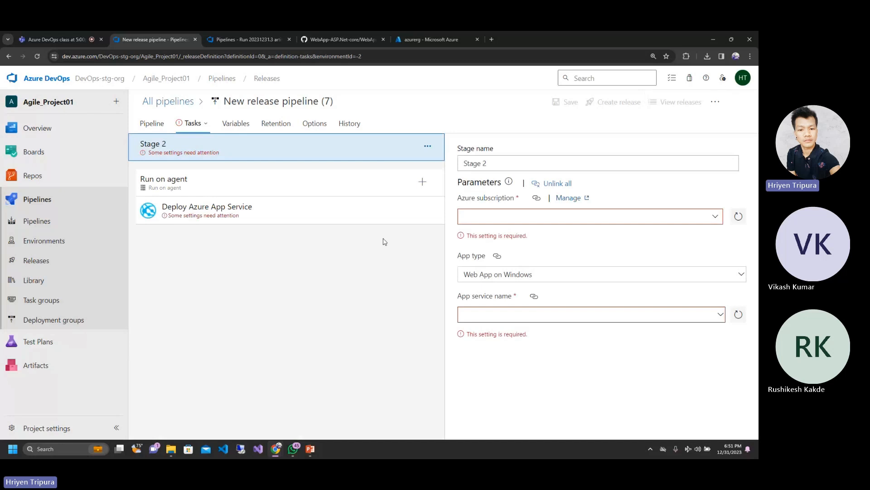
Step: Remove the Deploy Azure App Service task and the Run on agent job from Stage 2, and return to the pipeline diagram
{"action": "left_click", "coordinate": [224, 218]}
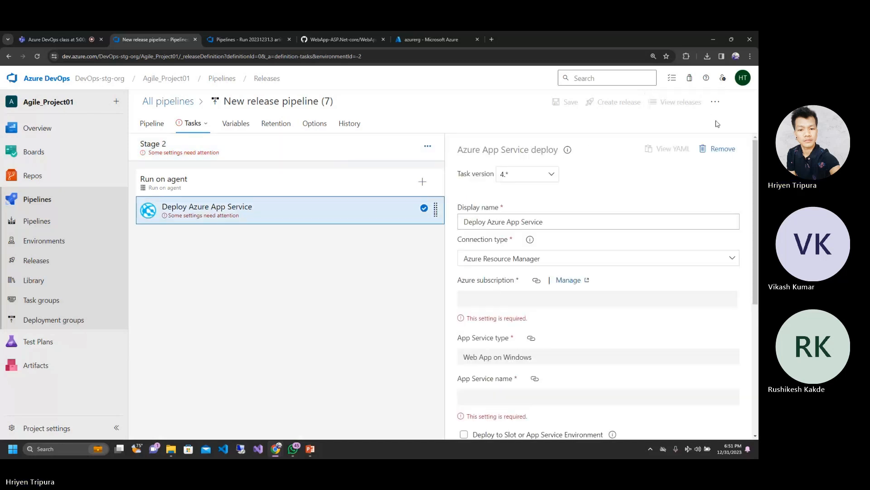
{"action": "left_click", "coordinate": [723, 149]}
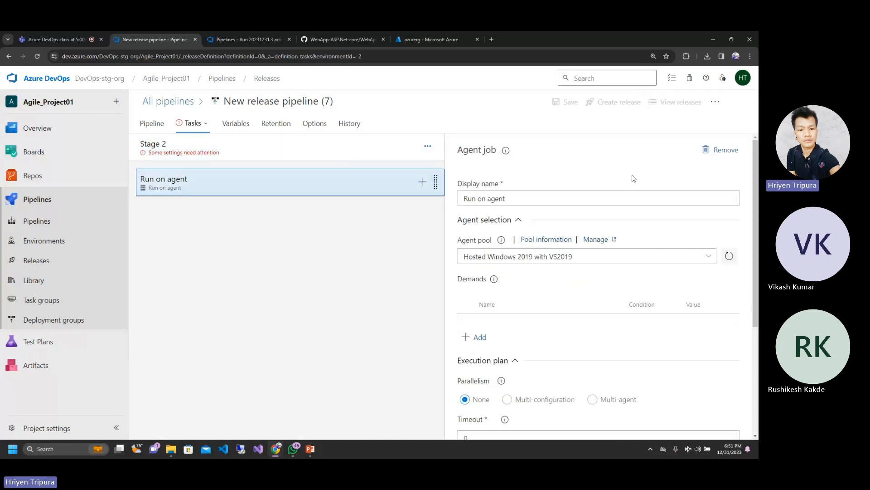
{"action": "left_click", "coordinate": [724, 154]}
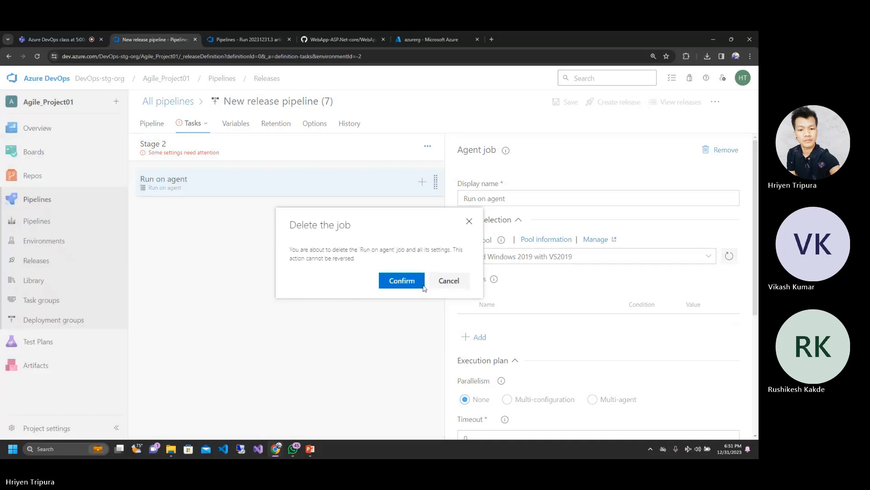
{"action": "left_click", "coordinate": [405, 285]}
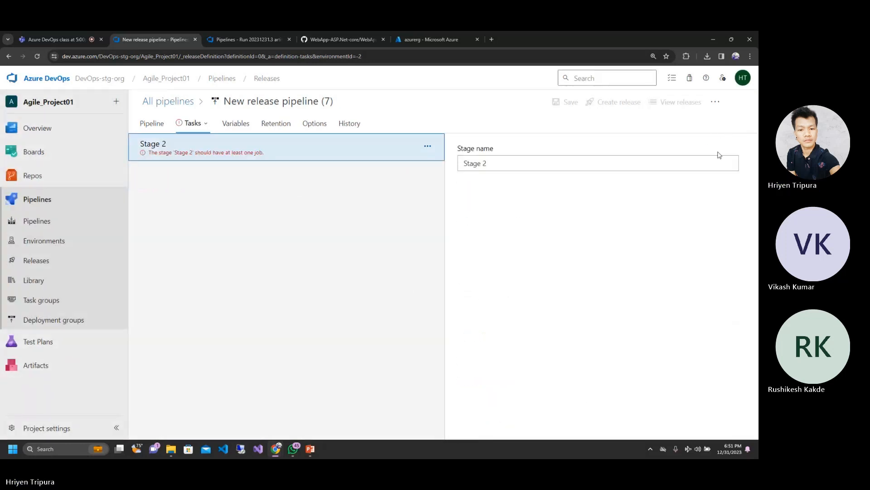
{"action": "left_click", "coordinate": [146, 125]}
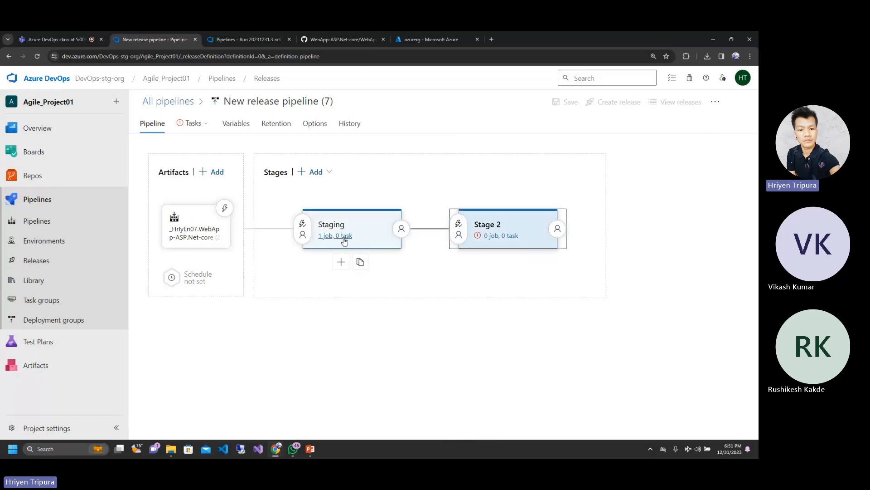
Step: Add the Azure Web App task to the Staging stage's agent job, searching the available tasks for "web app"
{"action": "left_click", "coordinate": [336, 220]}
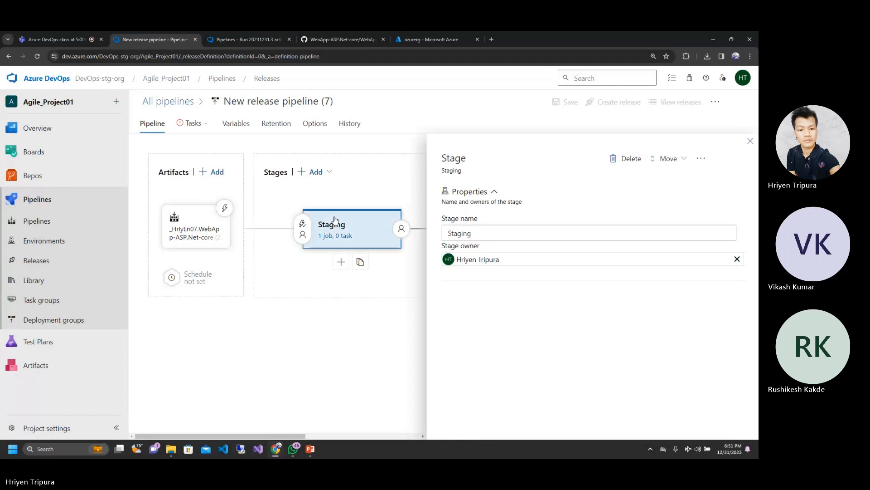
{"action": "left_click", "coordinate": [751, 141]}
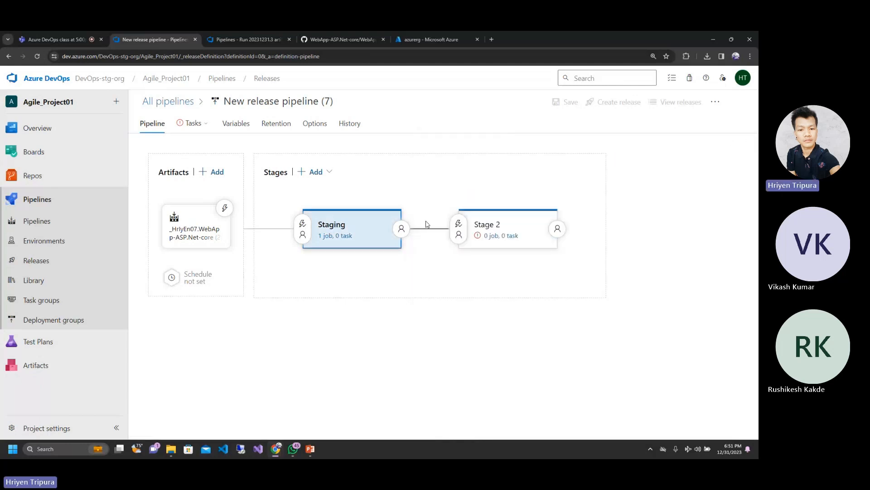
{"action": "left_click", "coordinate": [348, 236]}
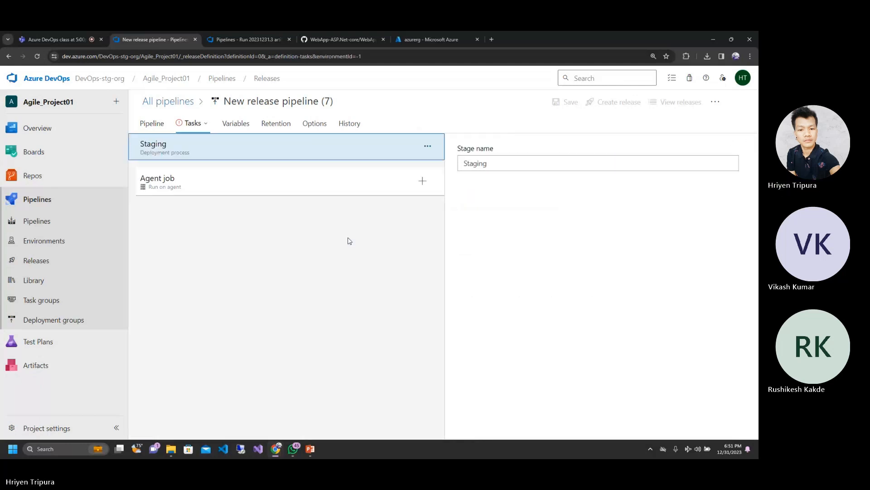
{"action": "left_click", "coordinate": [422, 181]}
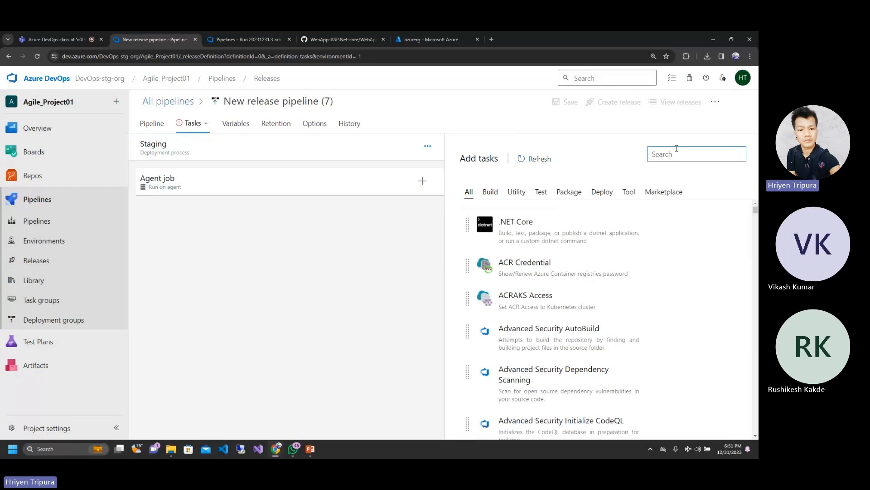
{"action": "type", "text": "web app"}
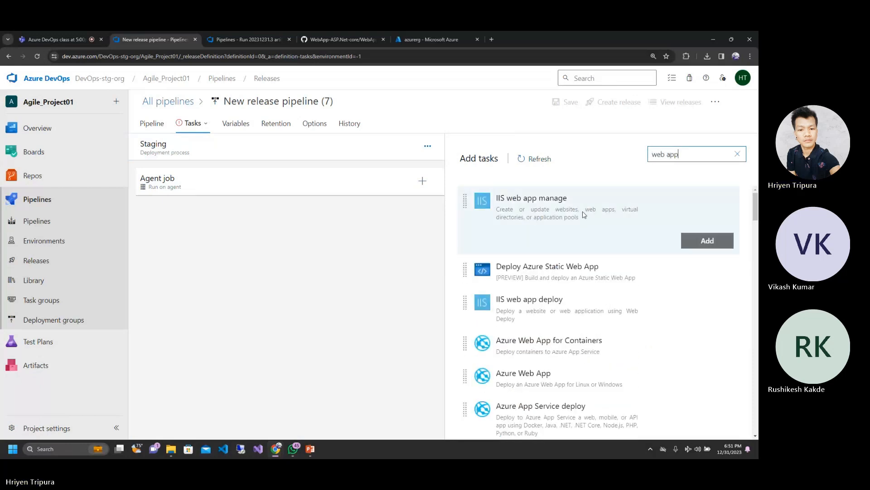
{"action": "mouse_move", "coordinate": [571, 273]}
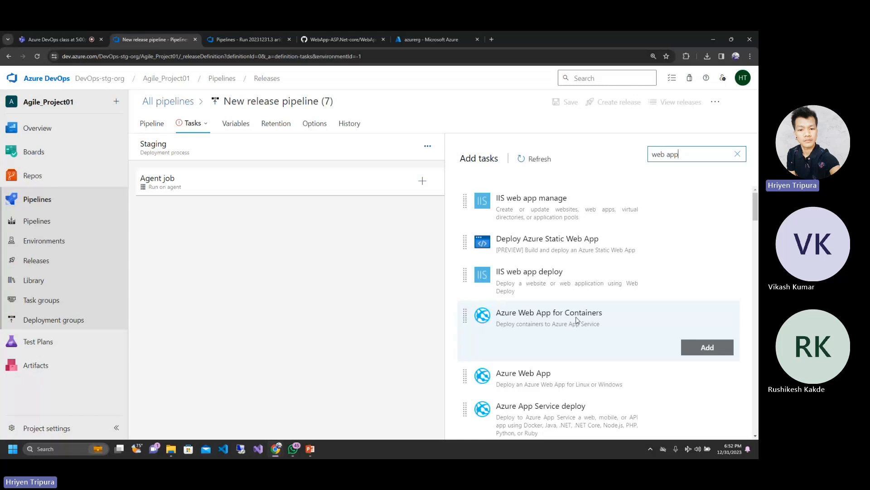
{"action": "mouse_move", "coordinate": [561, 382]}
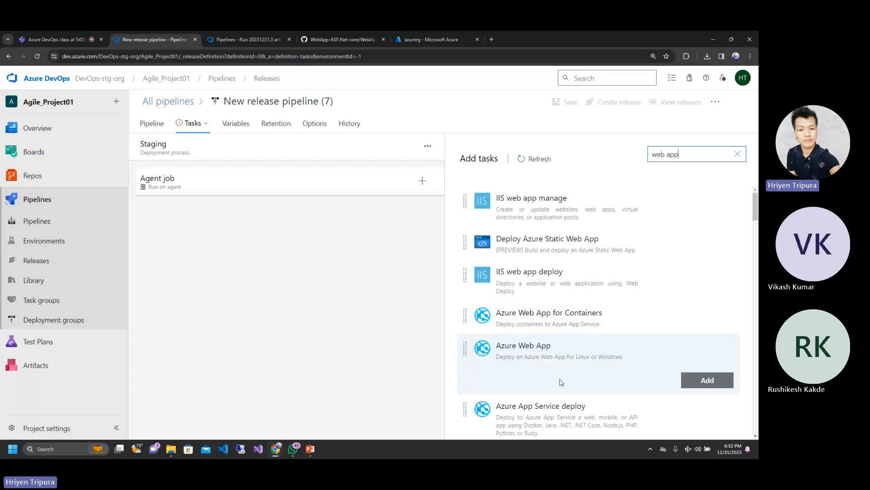
{"action": "scroll", "coordinate": [562, 382], "scroll_direction": "down", "scroll_amount": 3}
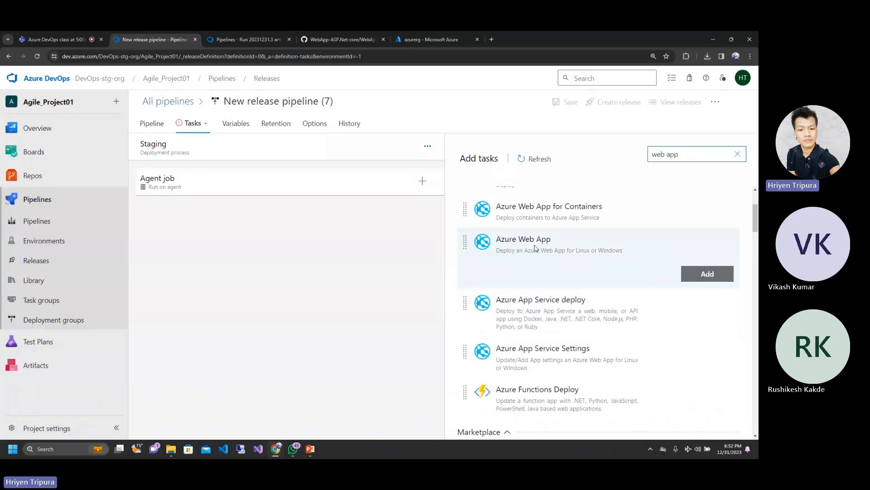
{"action": "left_click", "coordinate": [704, 274]}
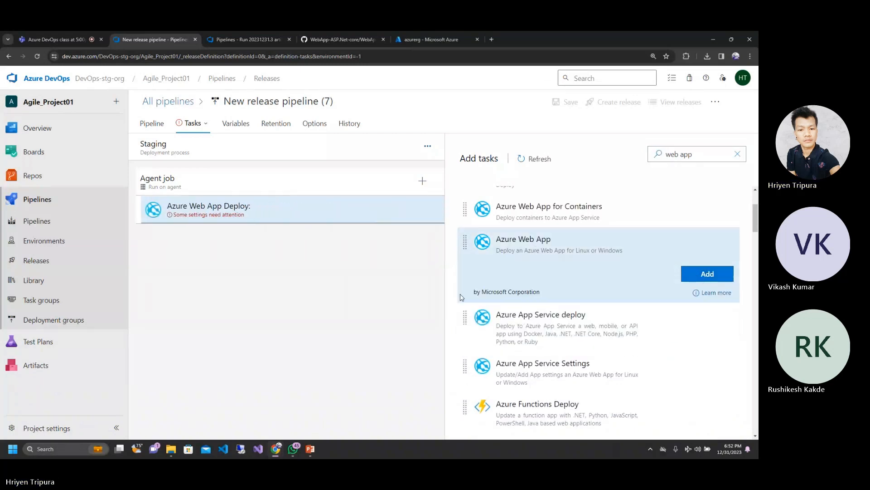
Step: Configure the Azure Web App Deploy task with the Dev Test service connection as Azure subscription and Web App on Linux as app type
{"action": "left_click", "coordinate": [235, 206]}
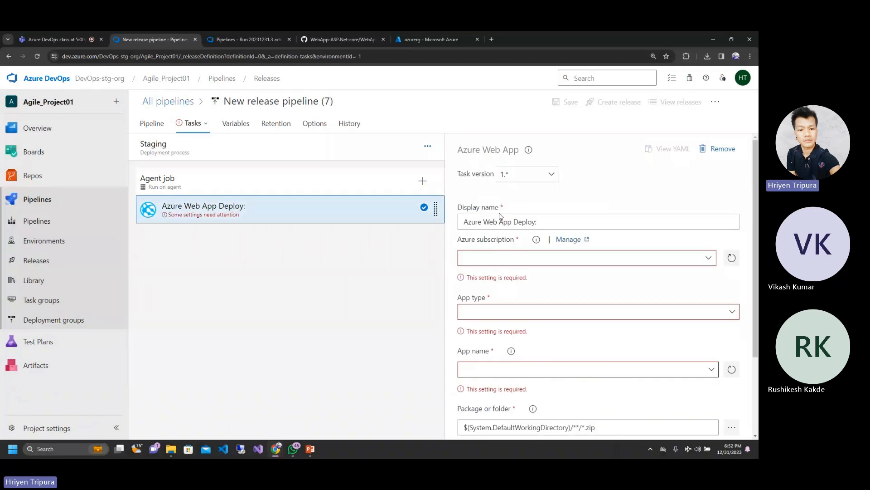
{"action": "left_click", "coordinate": [708, 259]}
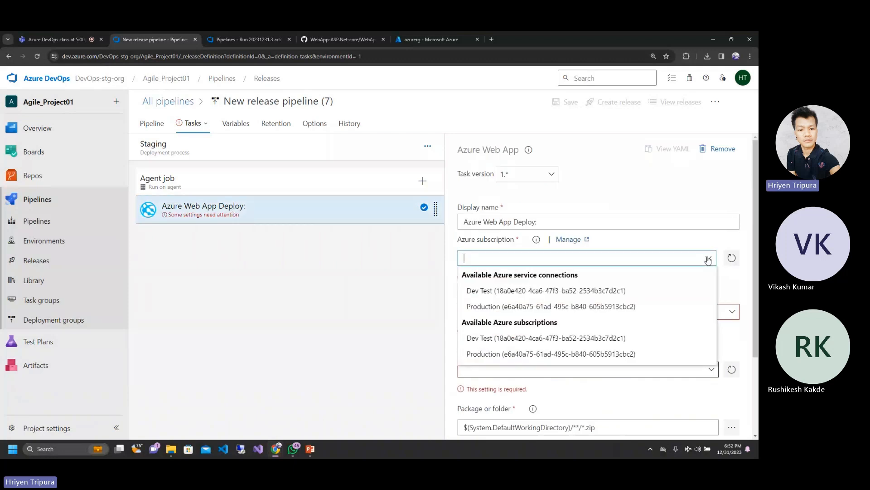
{"action": "left_click", "coordinate": [515, 291]}
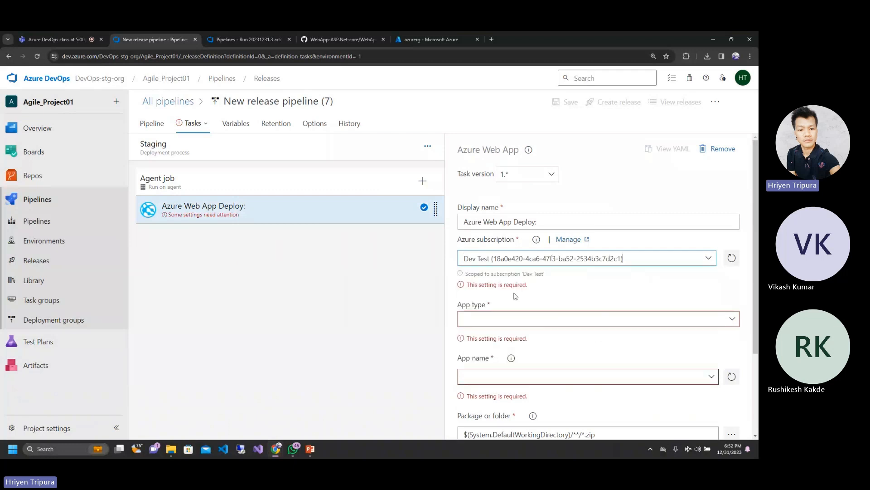
{"action": "left_click", "coordinate": [482, 301]}
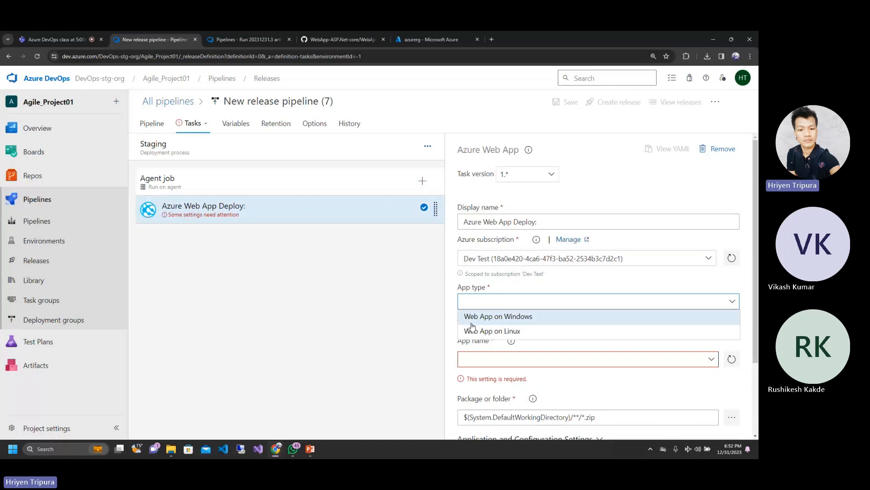
{"action": "left_click", "coordinate": [509, 333]}
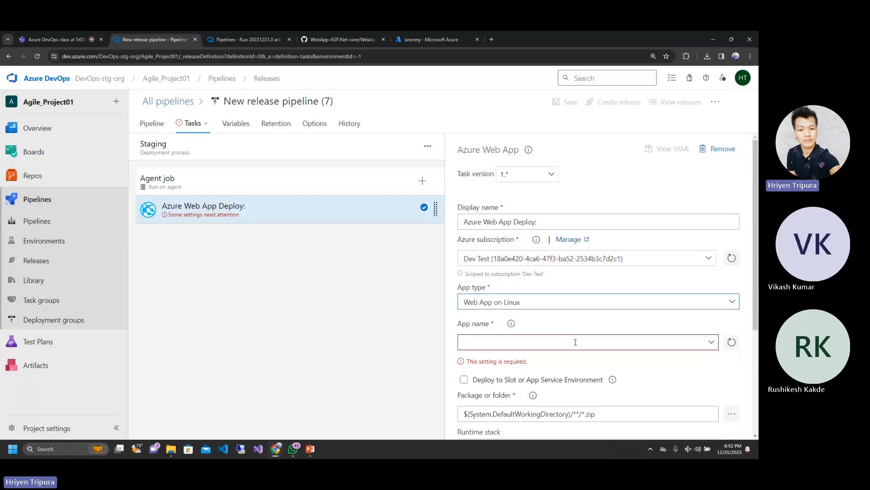
Step: Check which app names the Azure Web App Deploy task offers and examine its default package or folder path
{"action": "left_click", "coordinate": [575, 341]}
{"action": "scroll", "coordinate": [676, 343], "scroll_direction": "down", "scroll_amount": 2}
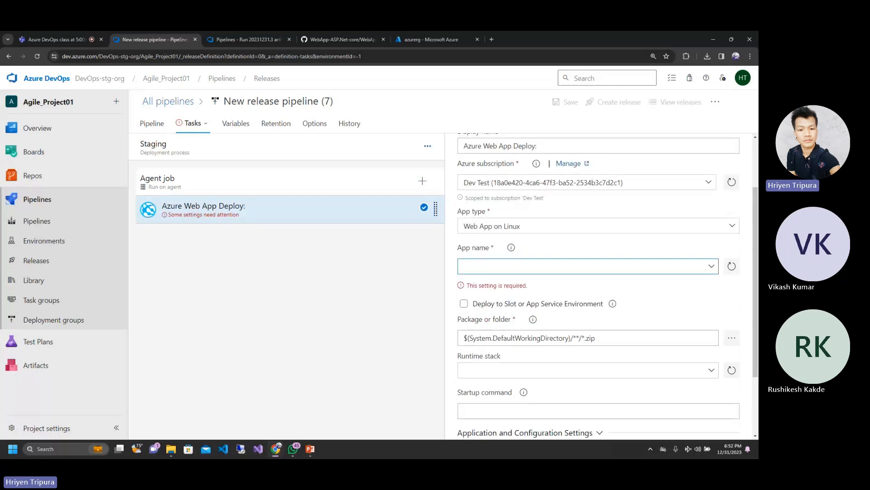
{"action": "left_click", "coordinate": [712, 268]}
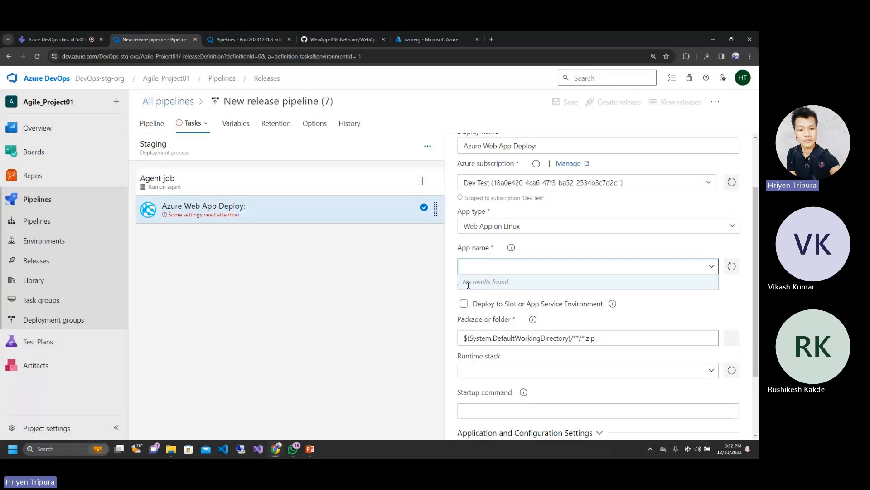
{"action": "left_click", "coordinate": [369, 313]}
{"action": "scroll", "coordinate": [572, 370], "scroll_direction": "down", "scroll_amount": 1}
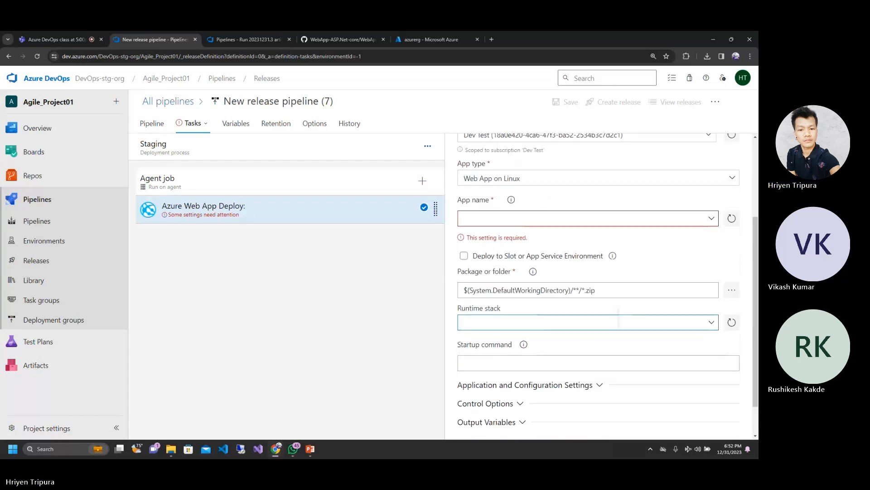
{"action": "scroll", "coordinate": [619, 317], "scroll_direction": "down", "scroll_amount": 1}
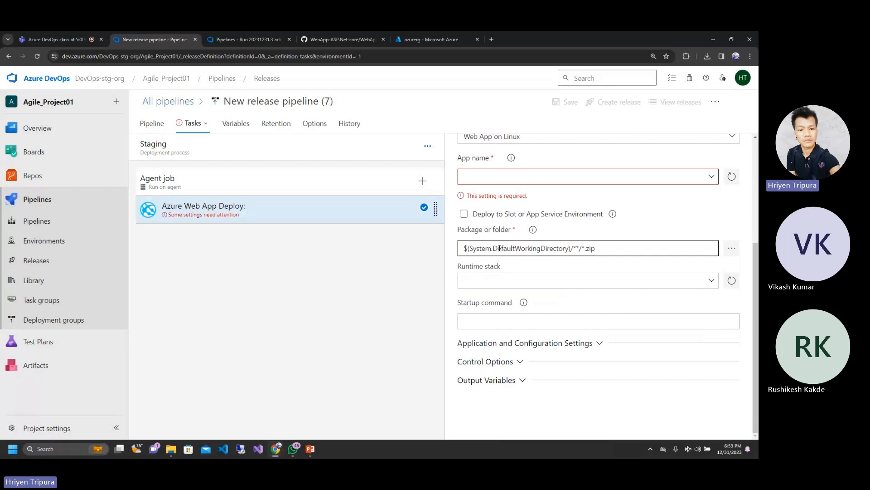
{"action": "left_click_drag", "start_coordinate": [473, 249], "coordinate": [486, 249]}
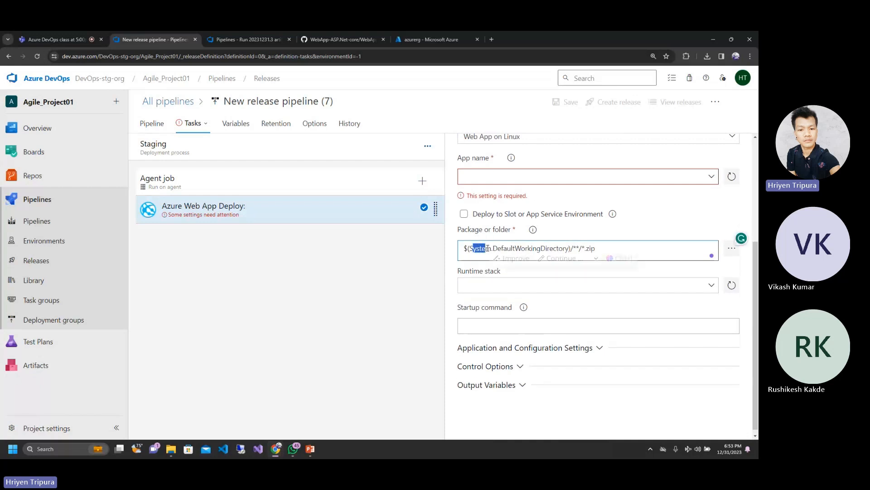
{"action": "left_click", "coordinate": [548, 247]}
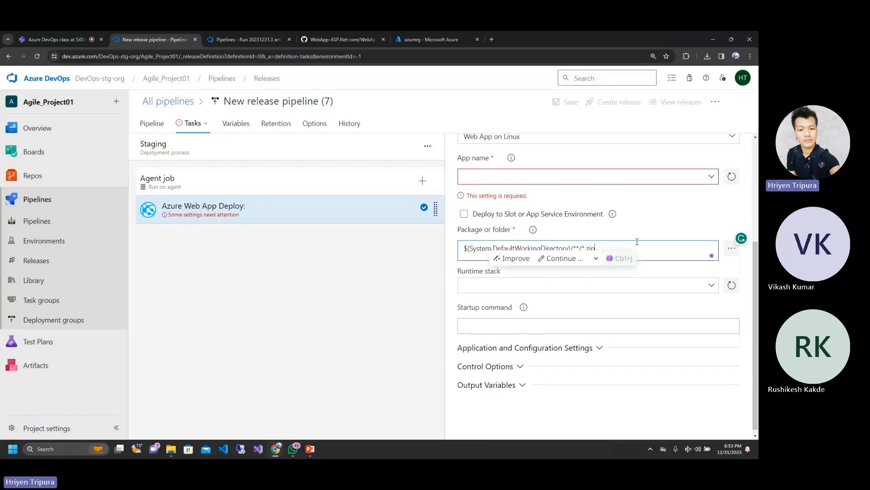
Step: Open run #20231231.3 of the WebApp-ASP.Net-core (2) build pipeline and bring up its YAML definition in the pipeline editor
{"action": "left_click", "coordinate": [251, 36]}
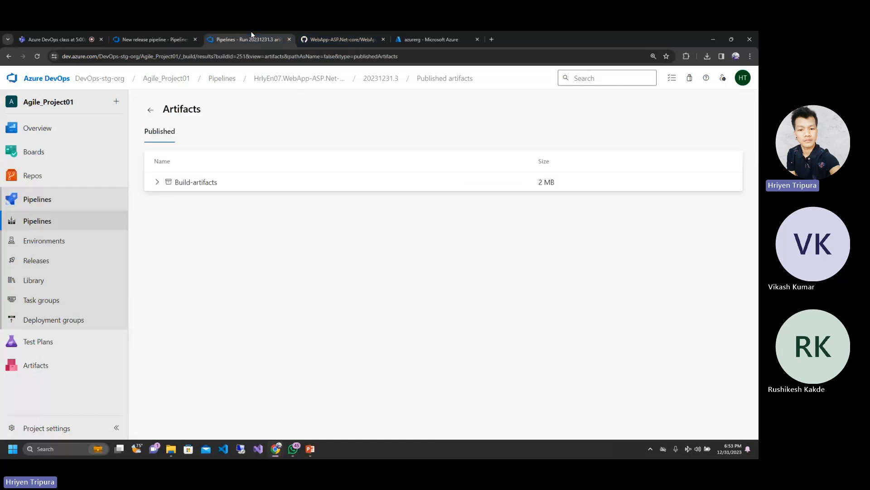
{"action": "left_click", "coordinate": [44, 209]}
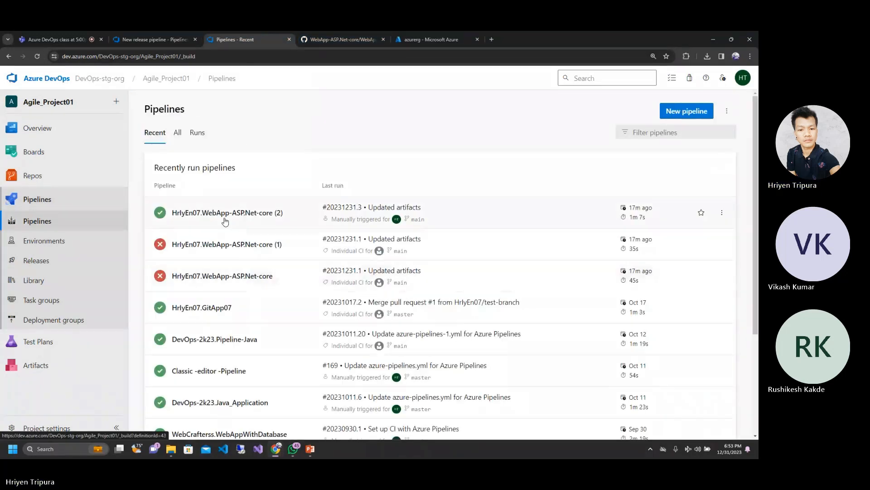
{"action": "left_click", "coordinate": [225, 220]}
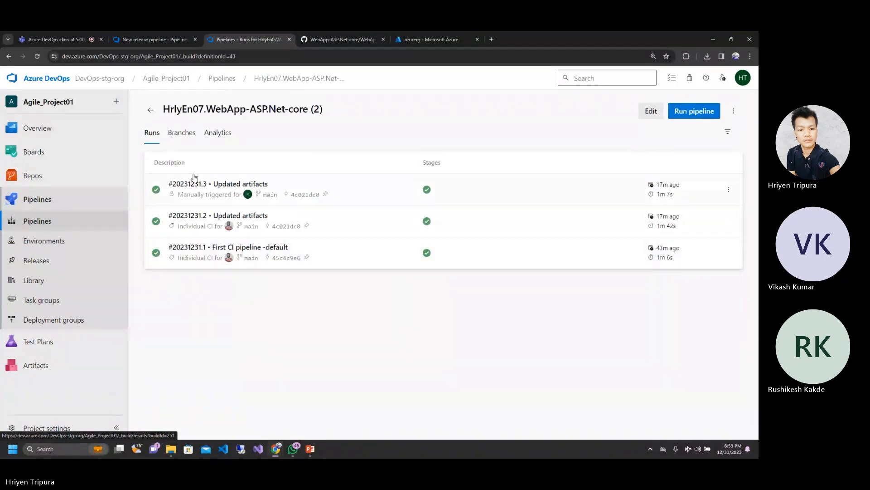
{"action": "left_click", "coordinate": [202, 186]}
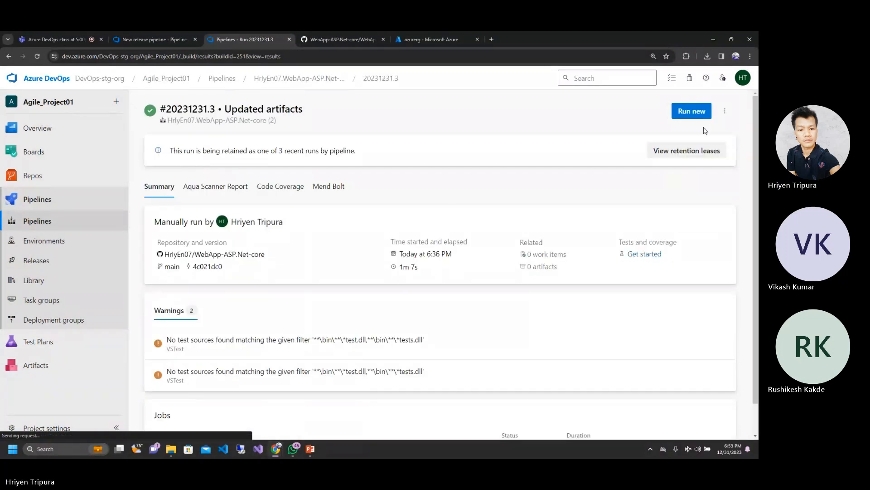
{"action": "left_click", "coordinate": [724, 110]}
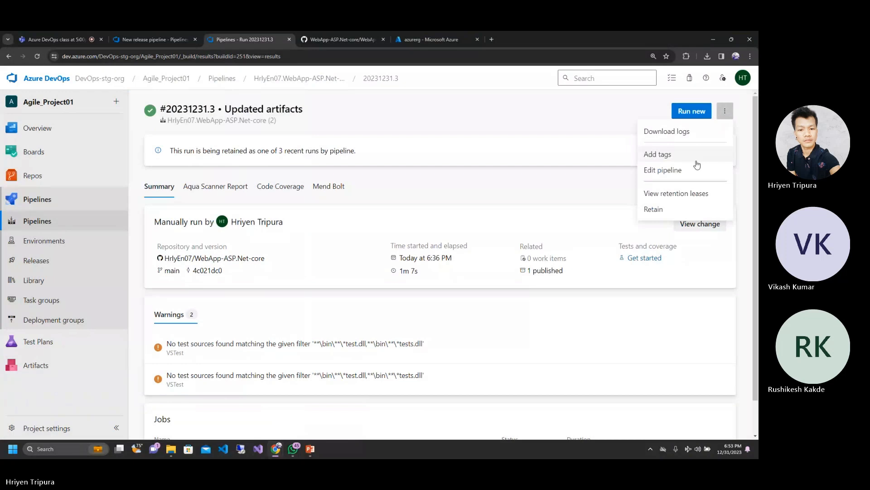
{"action": "left_click", "coordinate": [670, 170]}
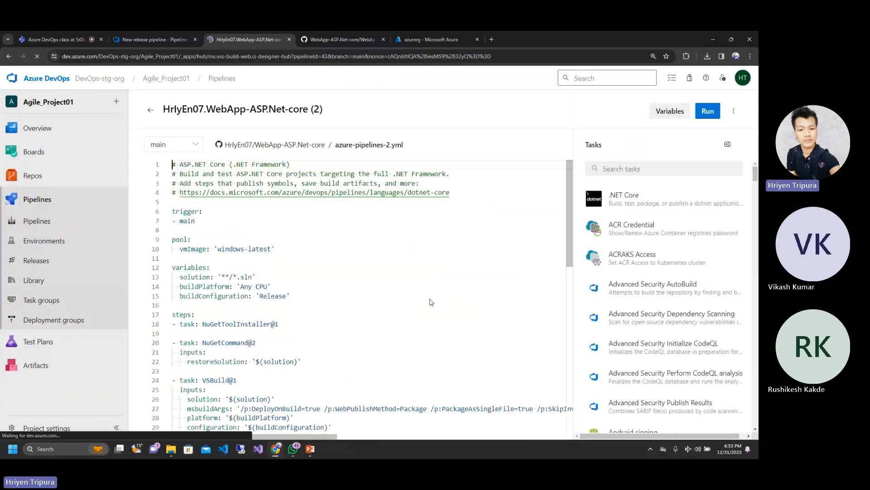
Step: Examine the tasks in azure-pipelines-2.yml and highlight the System.DefaultWorkingDirectory variable in the second VSTest task's searchFolder value
{"action": "scroll", "coordinate": [431, 302], "scroll_direction": "down", "scroll_amount": 5}
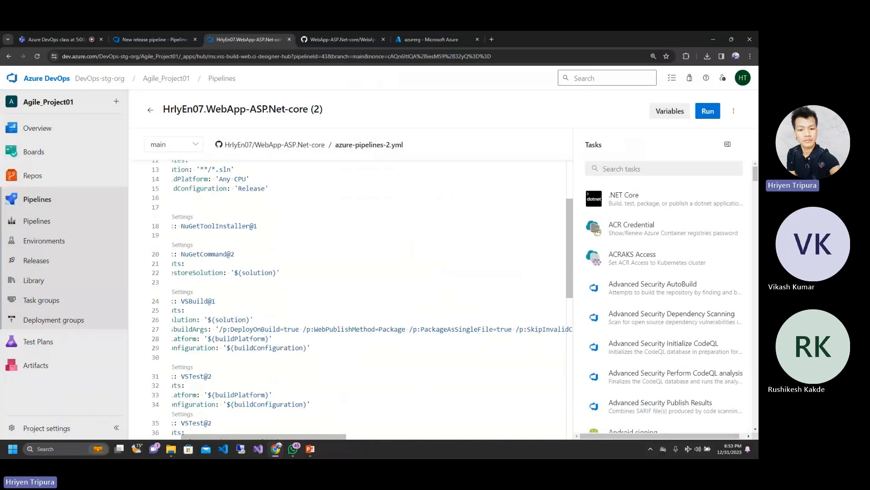
{"action": "scroll", "coordinate": [358, 299], "scroll_direction": "left", "scroll_amount": 1}
{"action": "scroll", "coordinate": [358, 299], "scroll_direction": "up", "scroll_amount": 1}
{"action": "scroll", "coordinate": [358, 299], "scroll_direction": "down", "scroll_amount": 2}
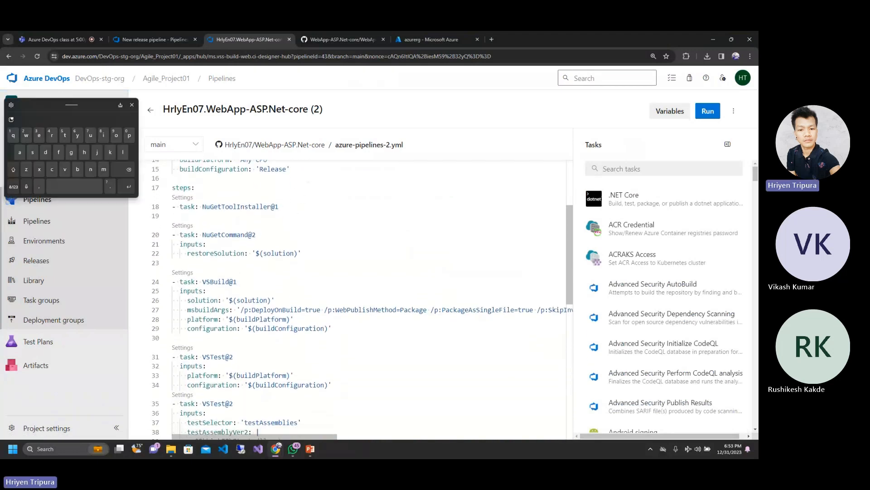
{"action": "scroll", "coordinate": [362, 300], "scroll_direction": "down", "scroll_amount": 4}
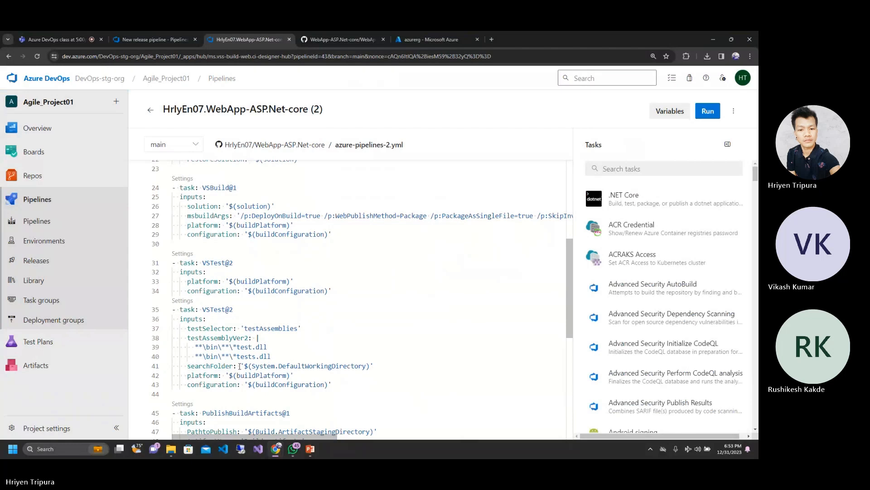
{"action": "left_click_drag", "start_coordinate": [252, 365], "coordinate": [308, 366]}
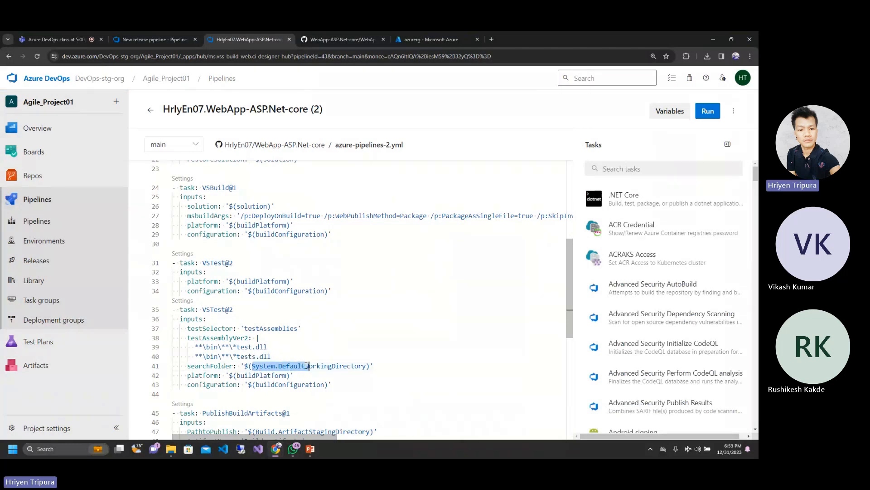
Step: Return to the new release pipeline's Azure Web App Deploy task and review its package or folder path and runtime stack settings
{"action": "left_click", "coordinate": [305, 366]}
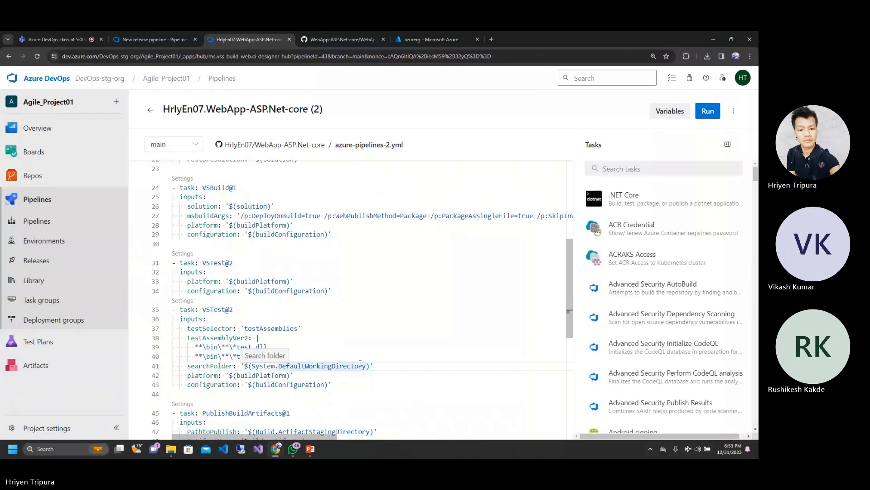
{"action": "left_click", "coordinate": [352, 35]}
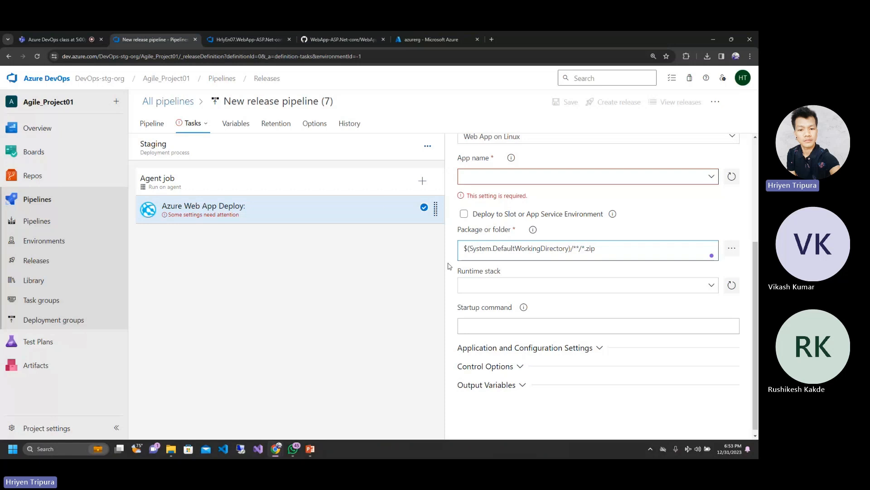
{"action": "left_click", "coordinate": [502, 290]}
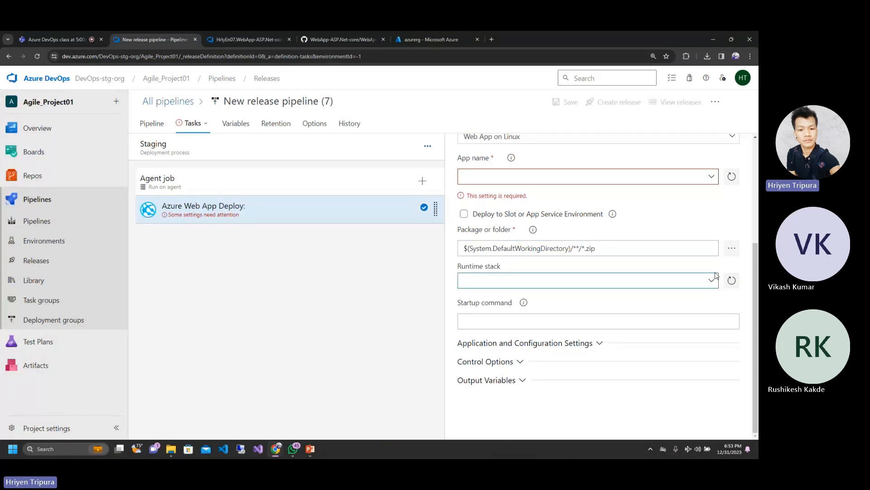
Step: Leave the new release pipeline for the Releases overview and discard its unsaved changes
{"action": "scroll", "coordinate": [716, 275], "scroll_direction": "up", "scroll_amount": 4}
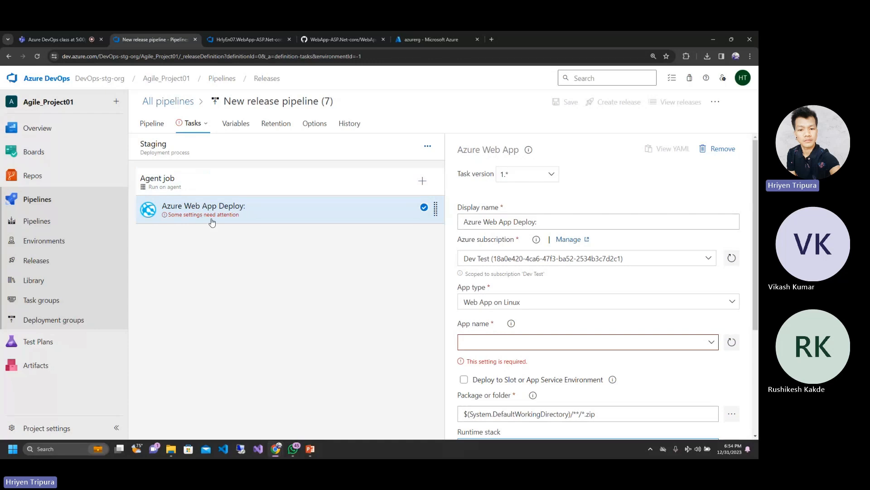
{"action": "left_click", "coordinate": [47, 260]}
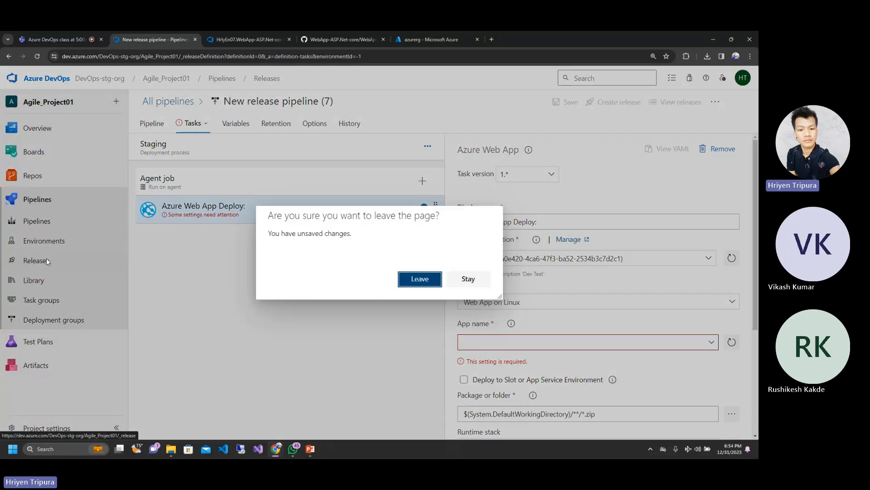
{"action": "left_click", "coordinate": [428, 283]}
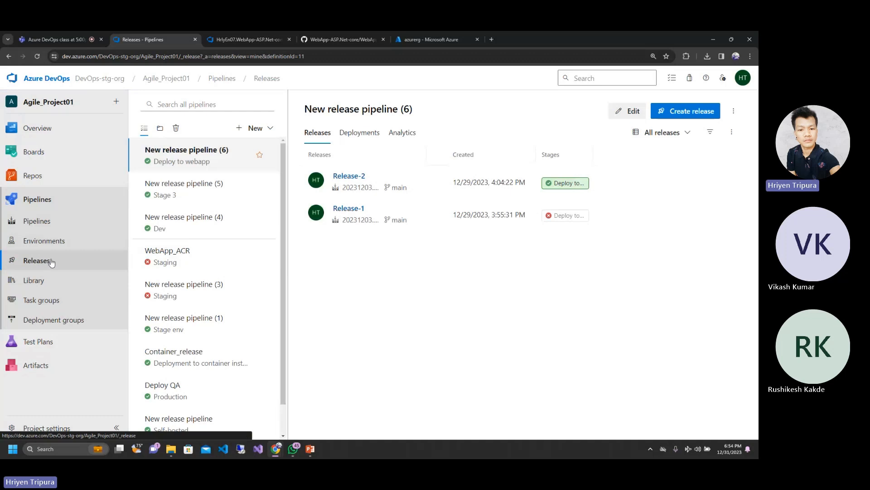
Step: Switch to the Microsoft Teams meeting and stop its recording
{"action": "left_click", "coordinate": [73, 38]}
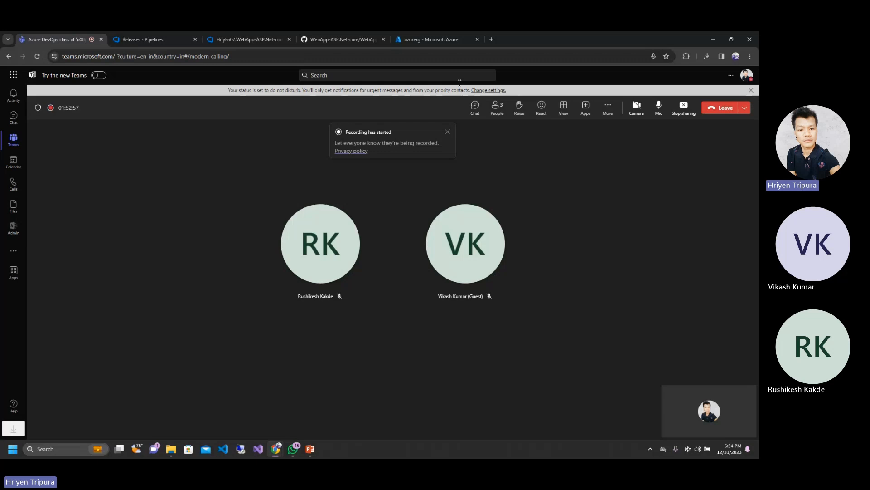
{"action": "left_click", "coordinate": [608, 109]}
{"action": "mouse_move", "coordinate": [628, 132]}
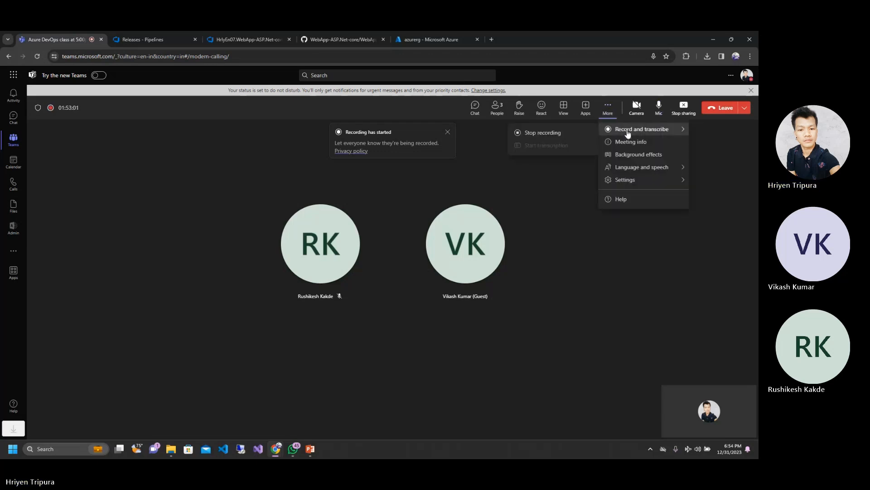
{"action": "left_click", "coordinate": [530, 133]}
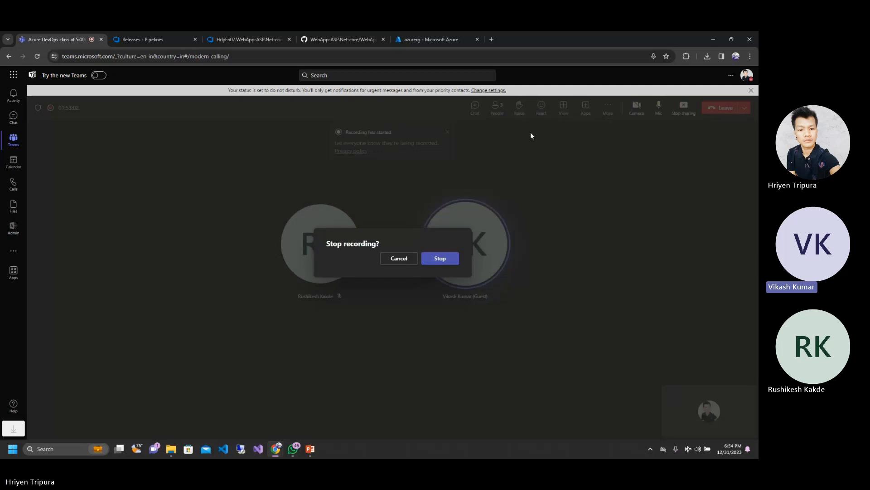